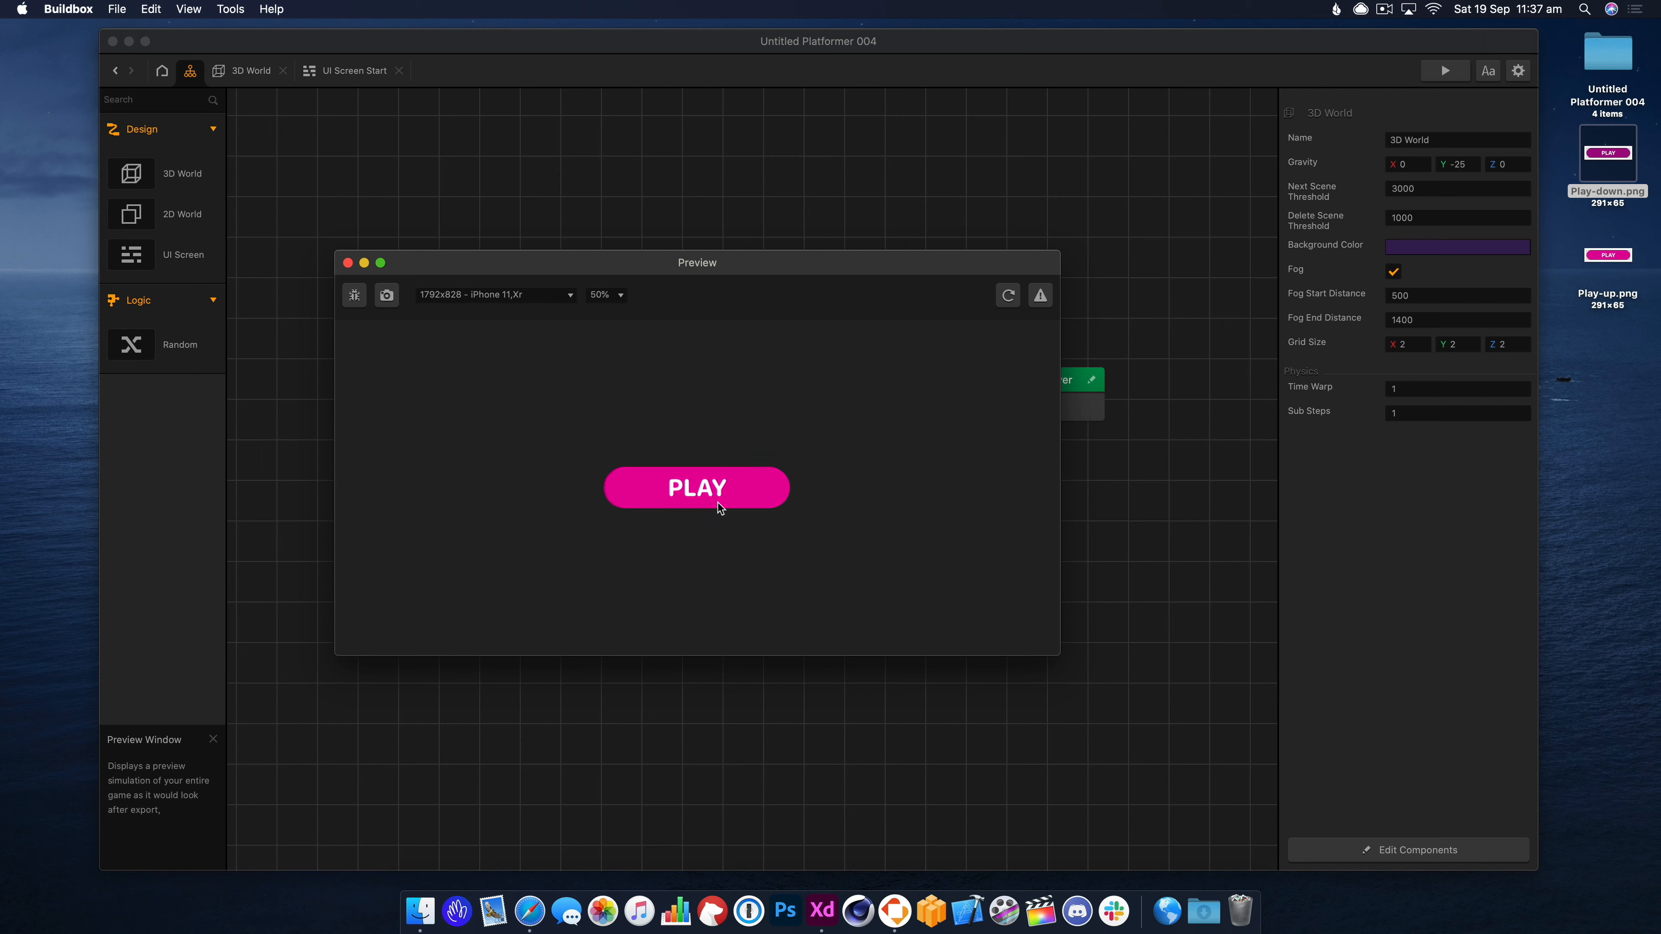
Play the game from the preview's PLAY screen, close it, and open the 3D World Start scene.
left_click(688, 497)
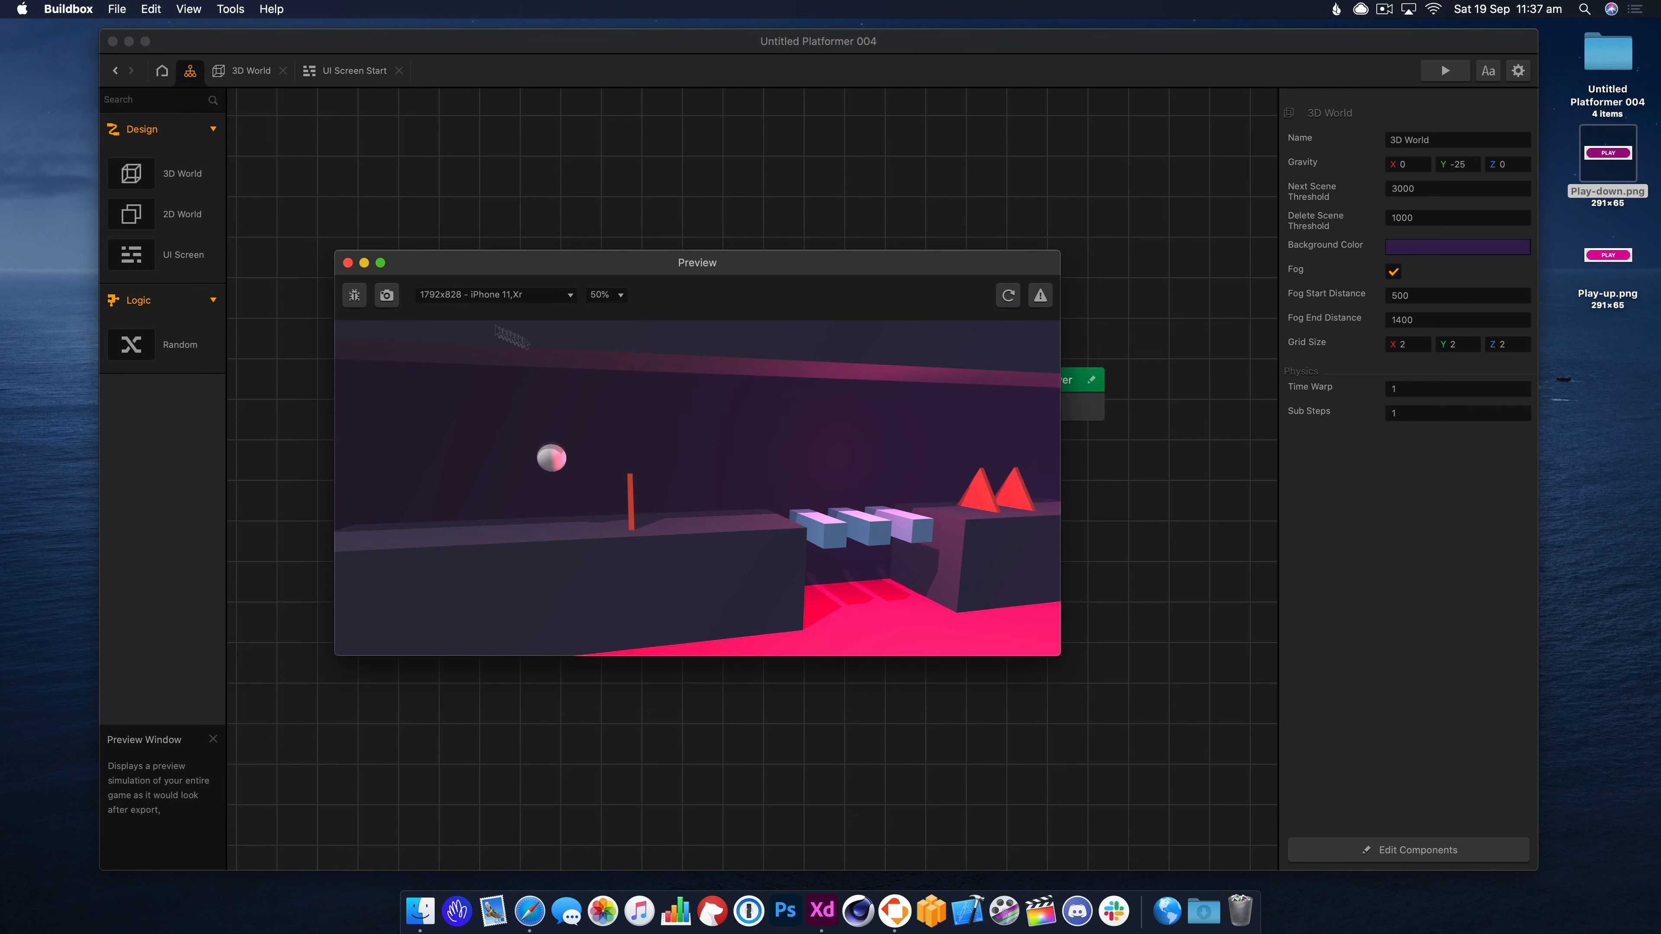
left_click(347, 263)
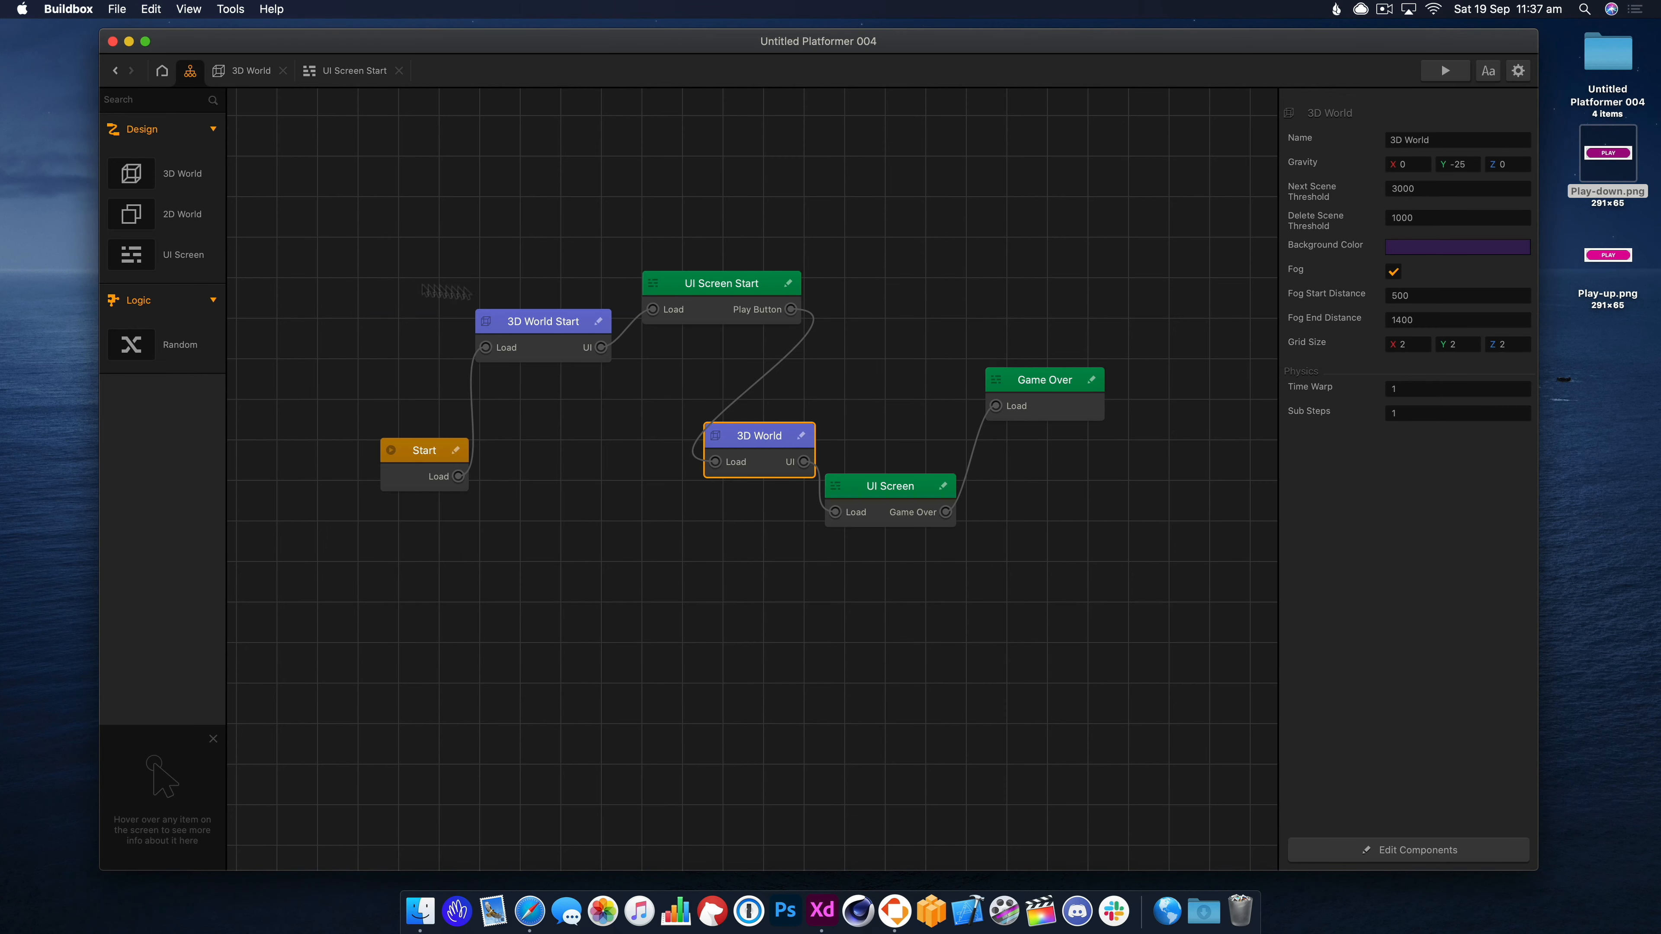
left_click(559, 325)
double_click(558, 327)
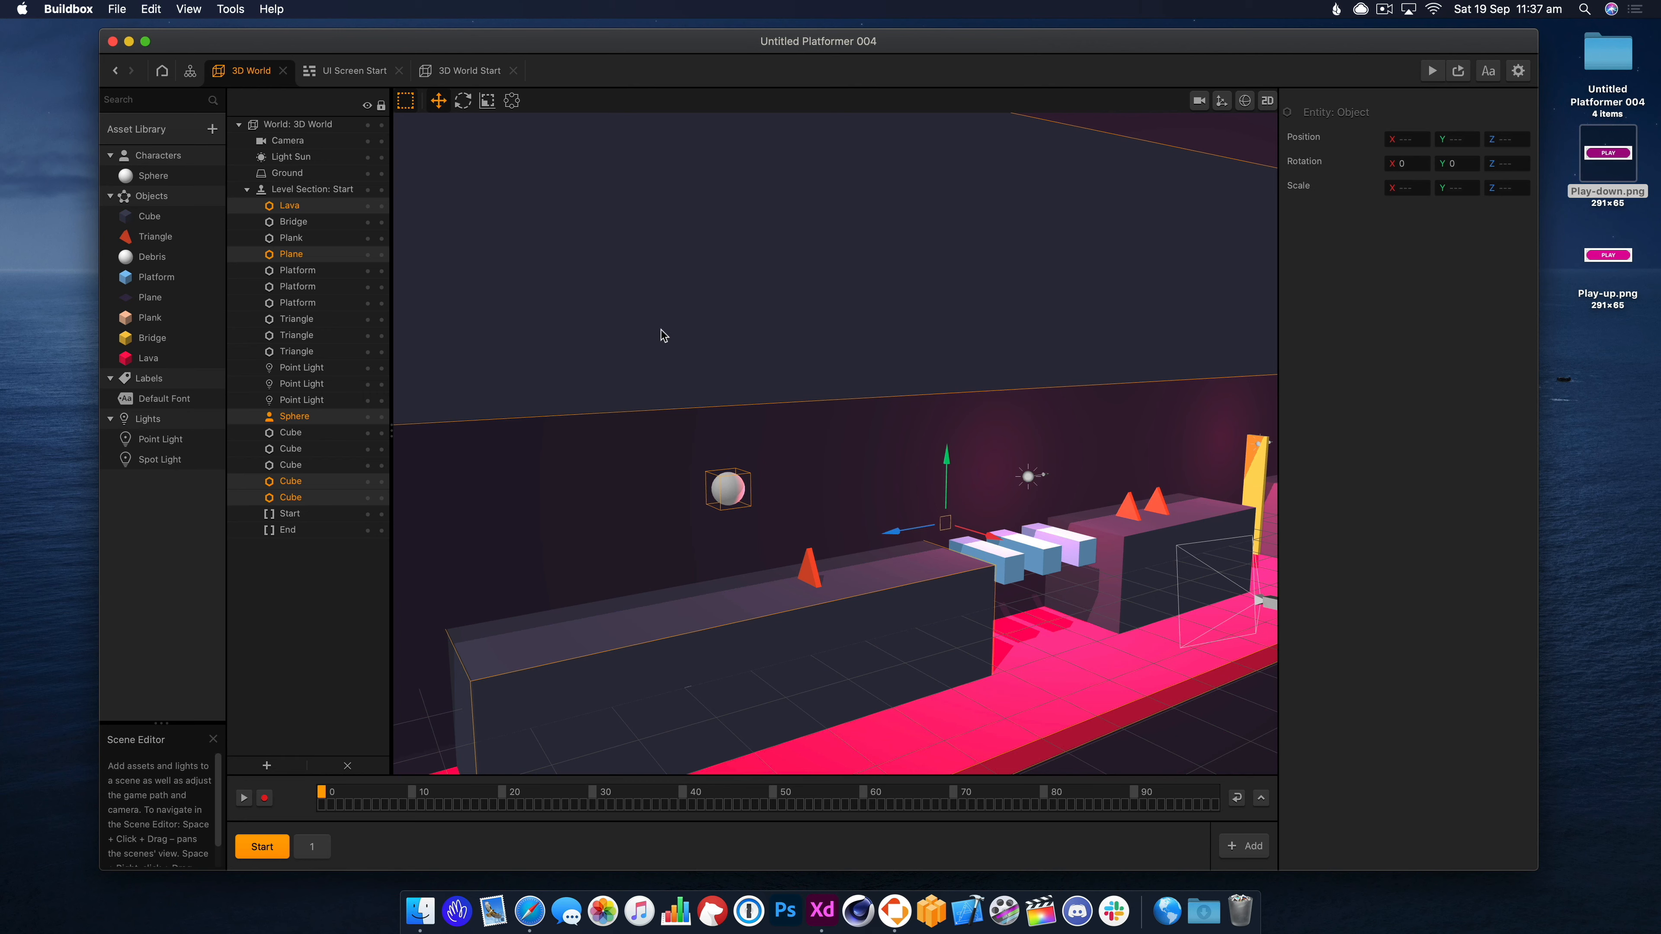
Look around the 3D World Start scene's block and lava, then run a quick preview.
left_click(450, 71)
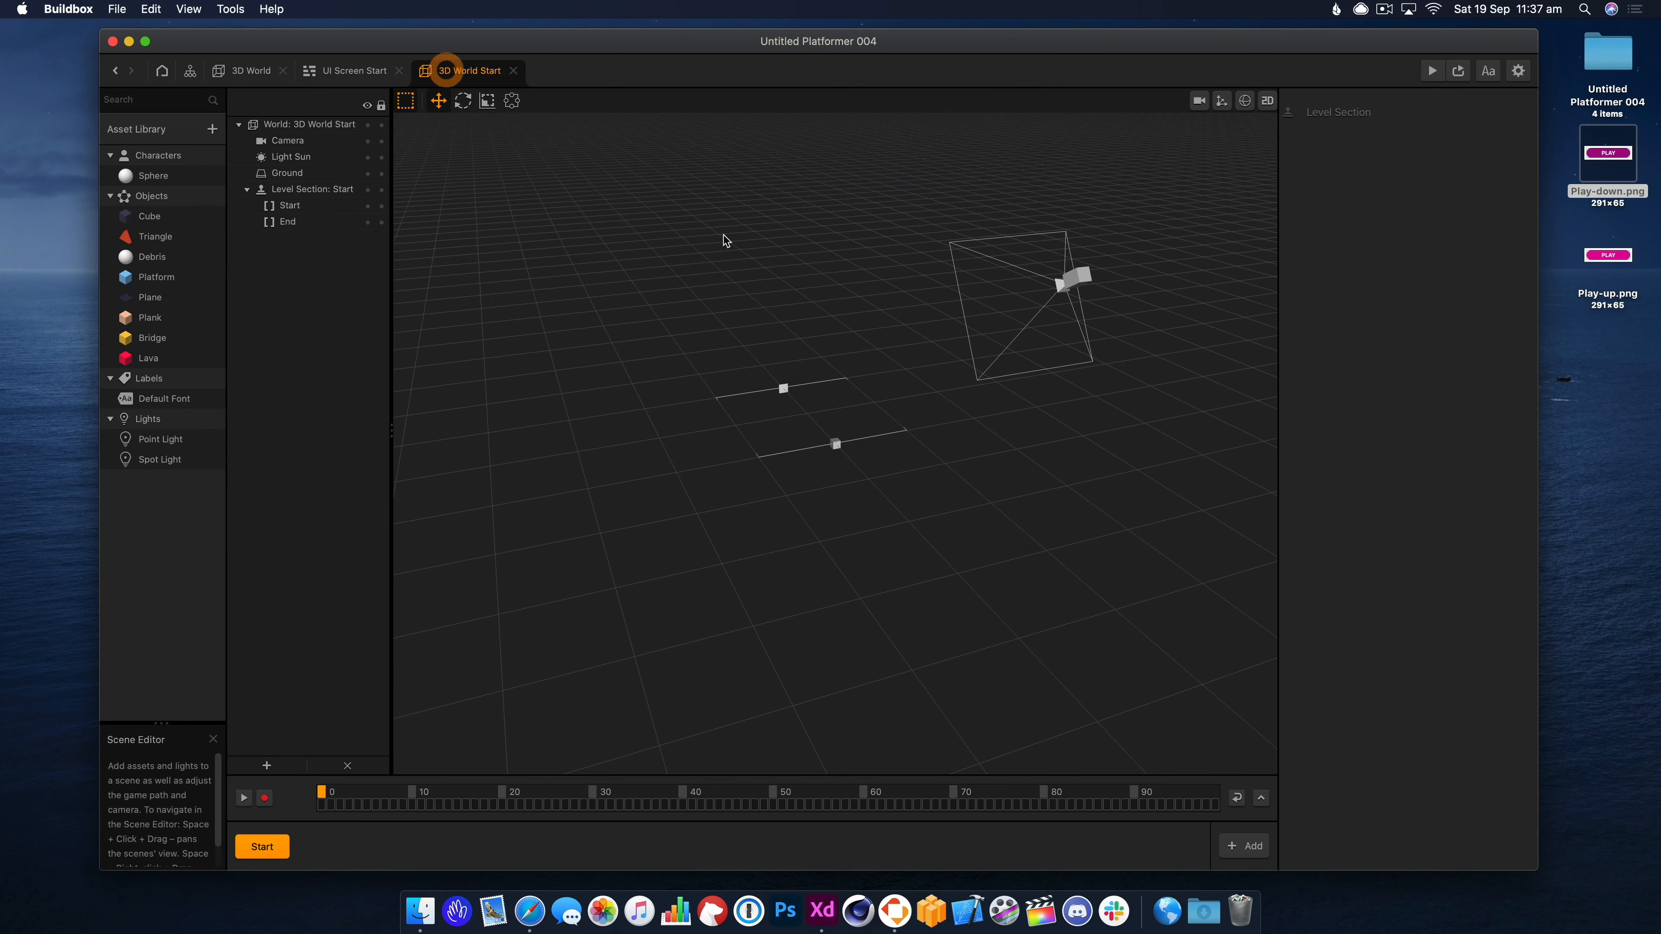
left_click_drag(1049, 483, 941, 485)
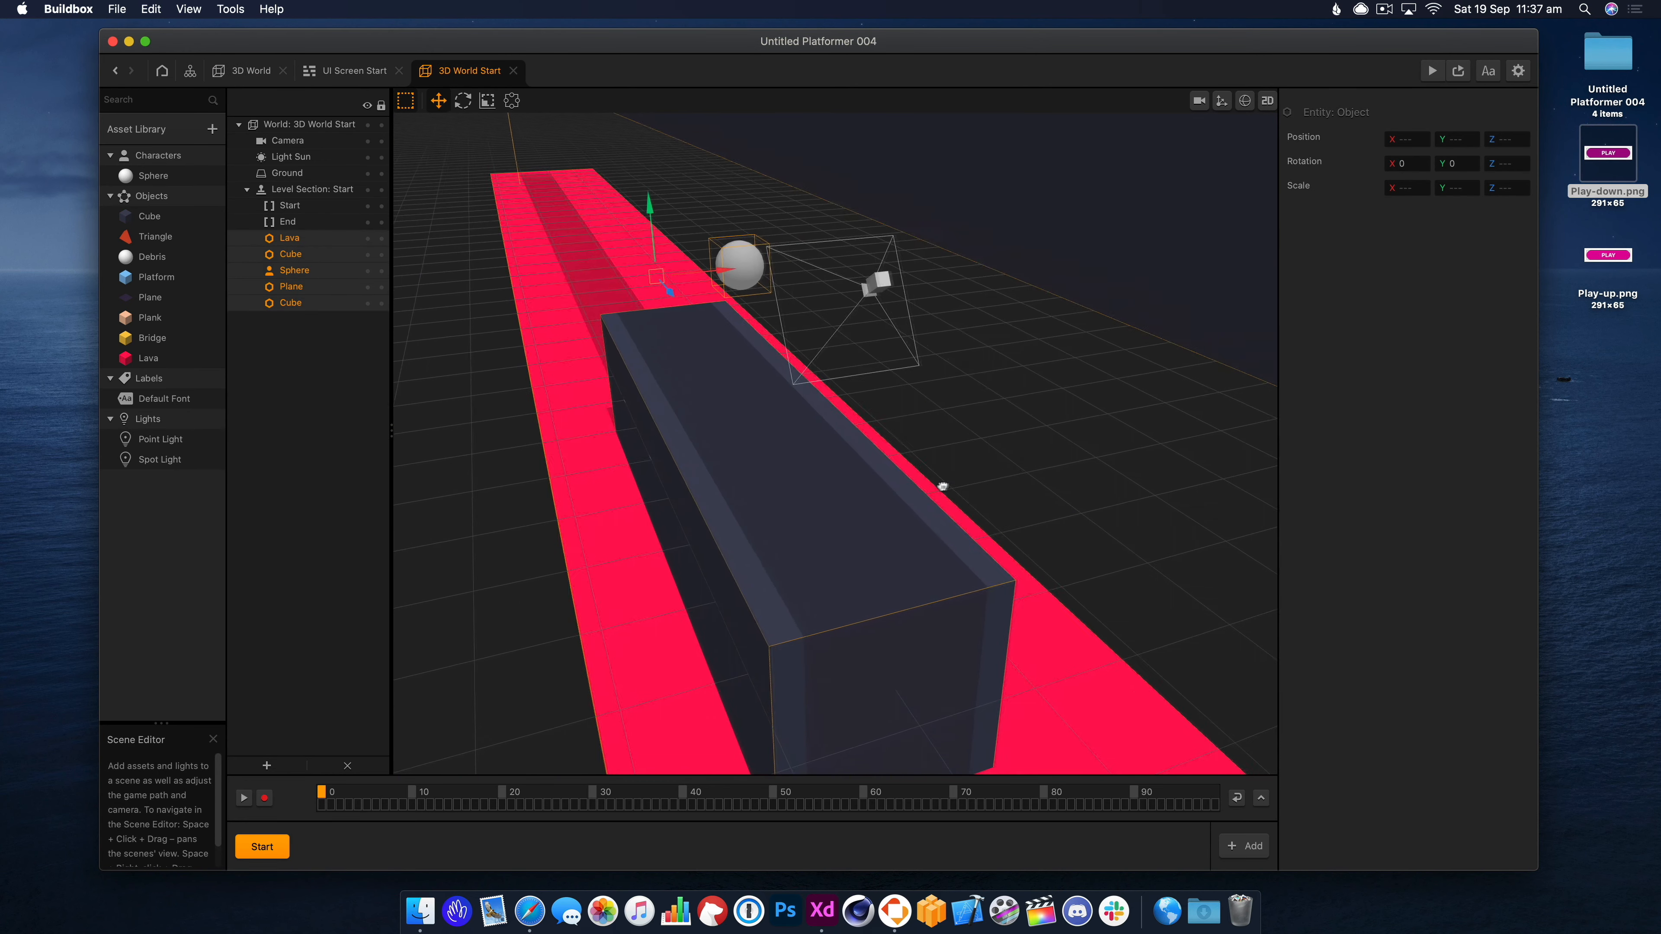
right_click_drag(1033, 484, 914, 478)
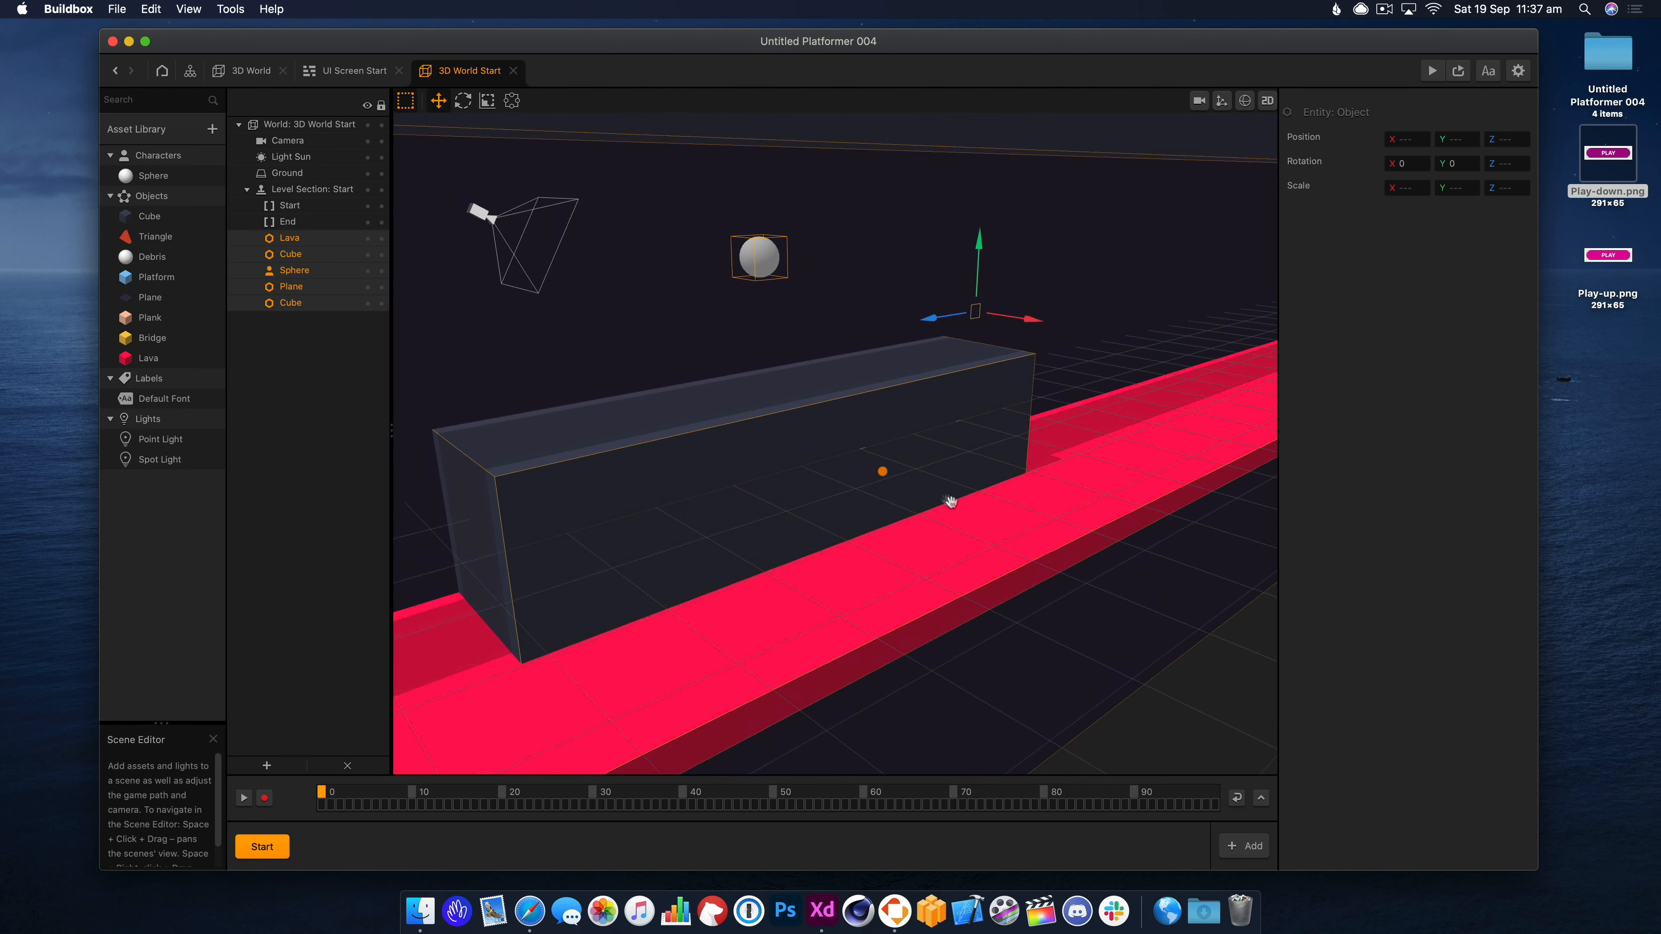
left_click(1431, 70)
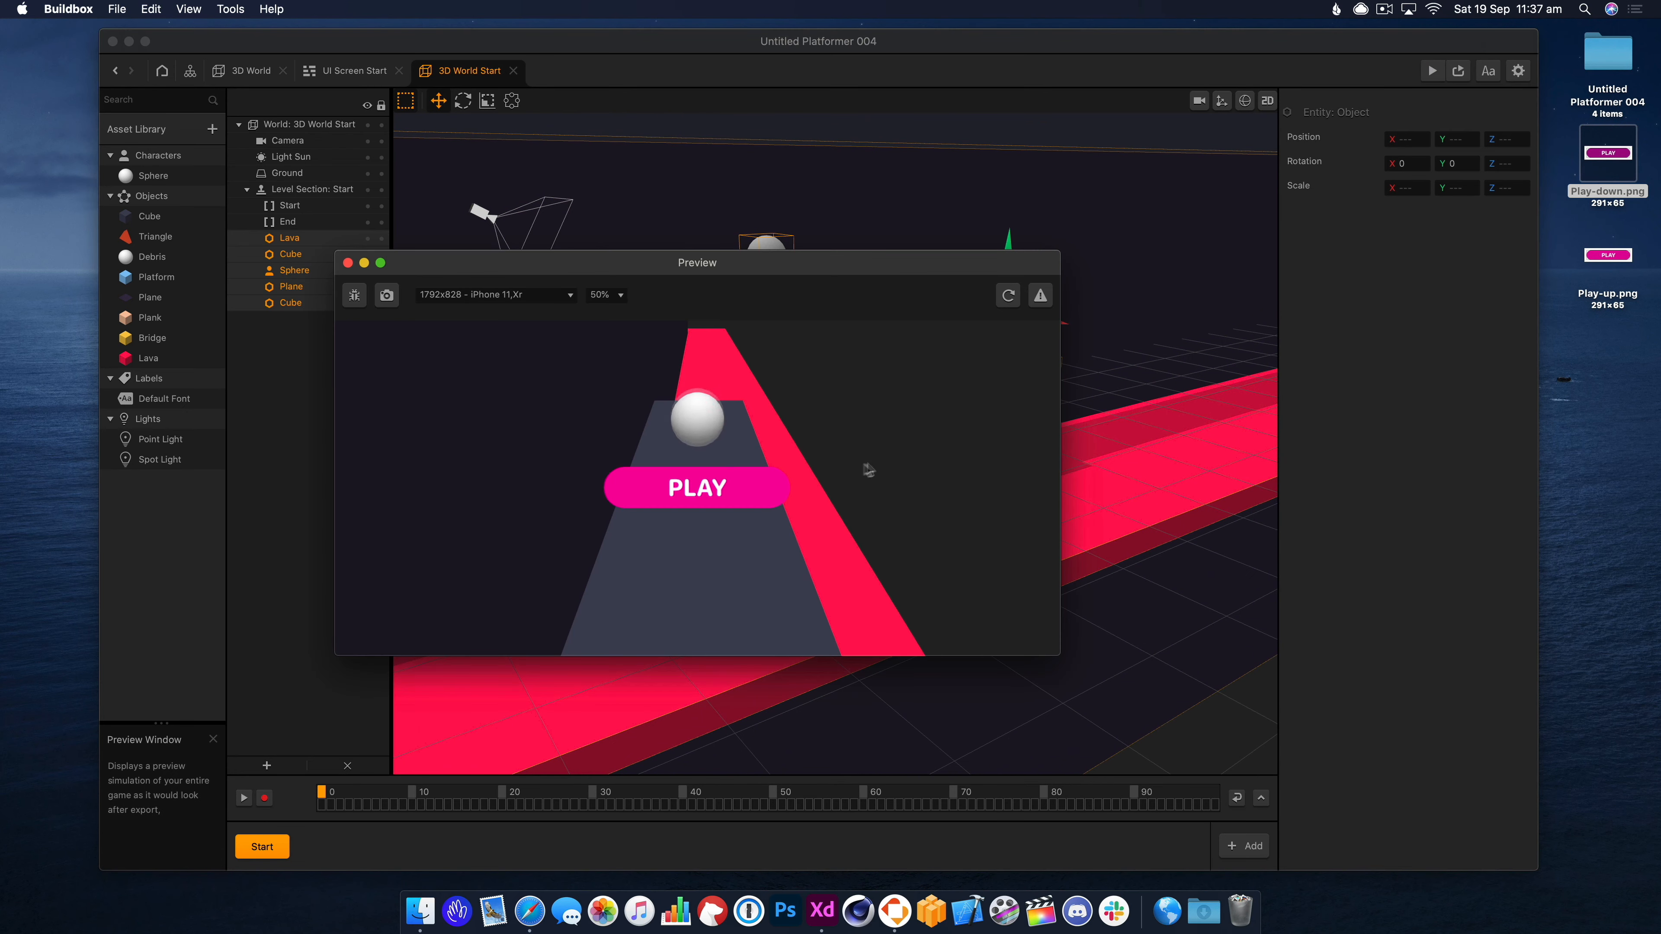
left_click(347, 263)
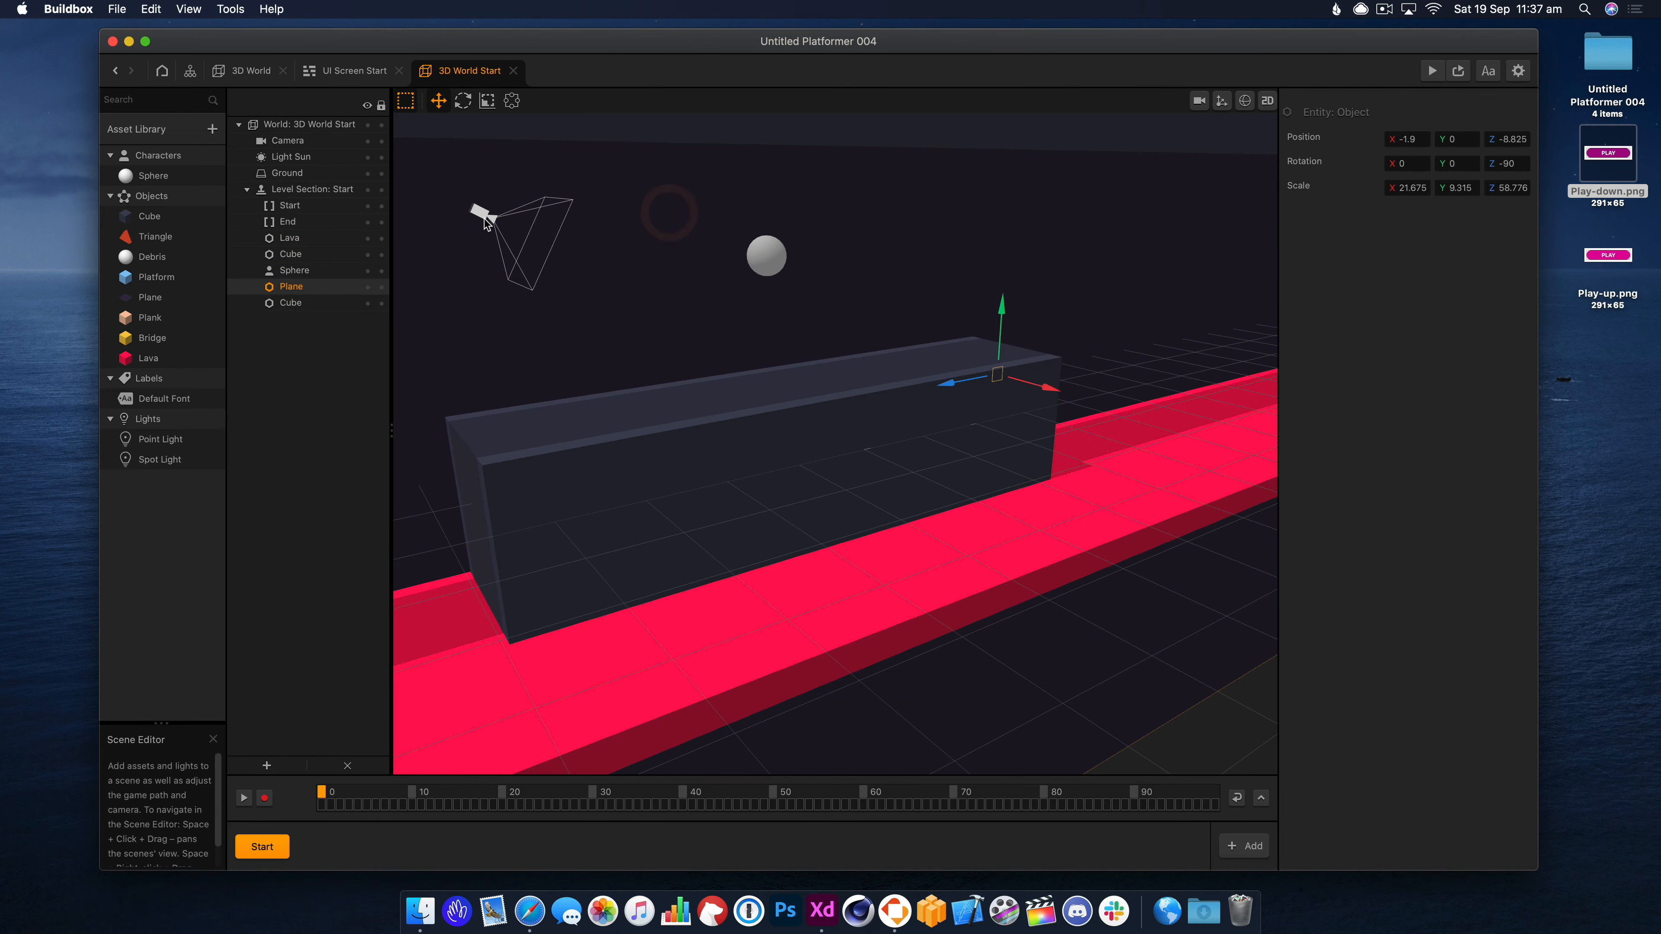
Swing the scene camera round to a side-on angle through its camera view.
left_click(518, 227)
left_click(1199, 99)
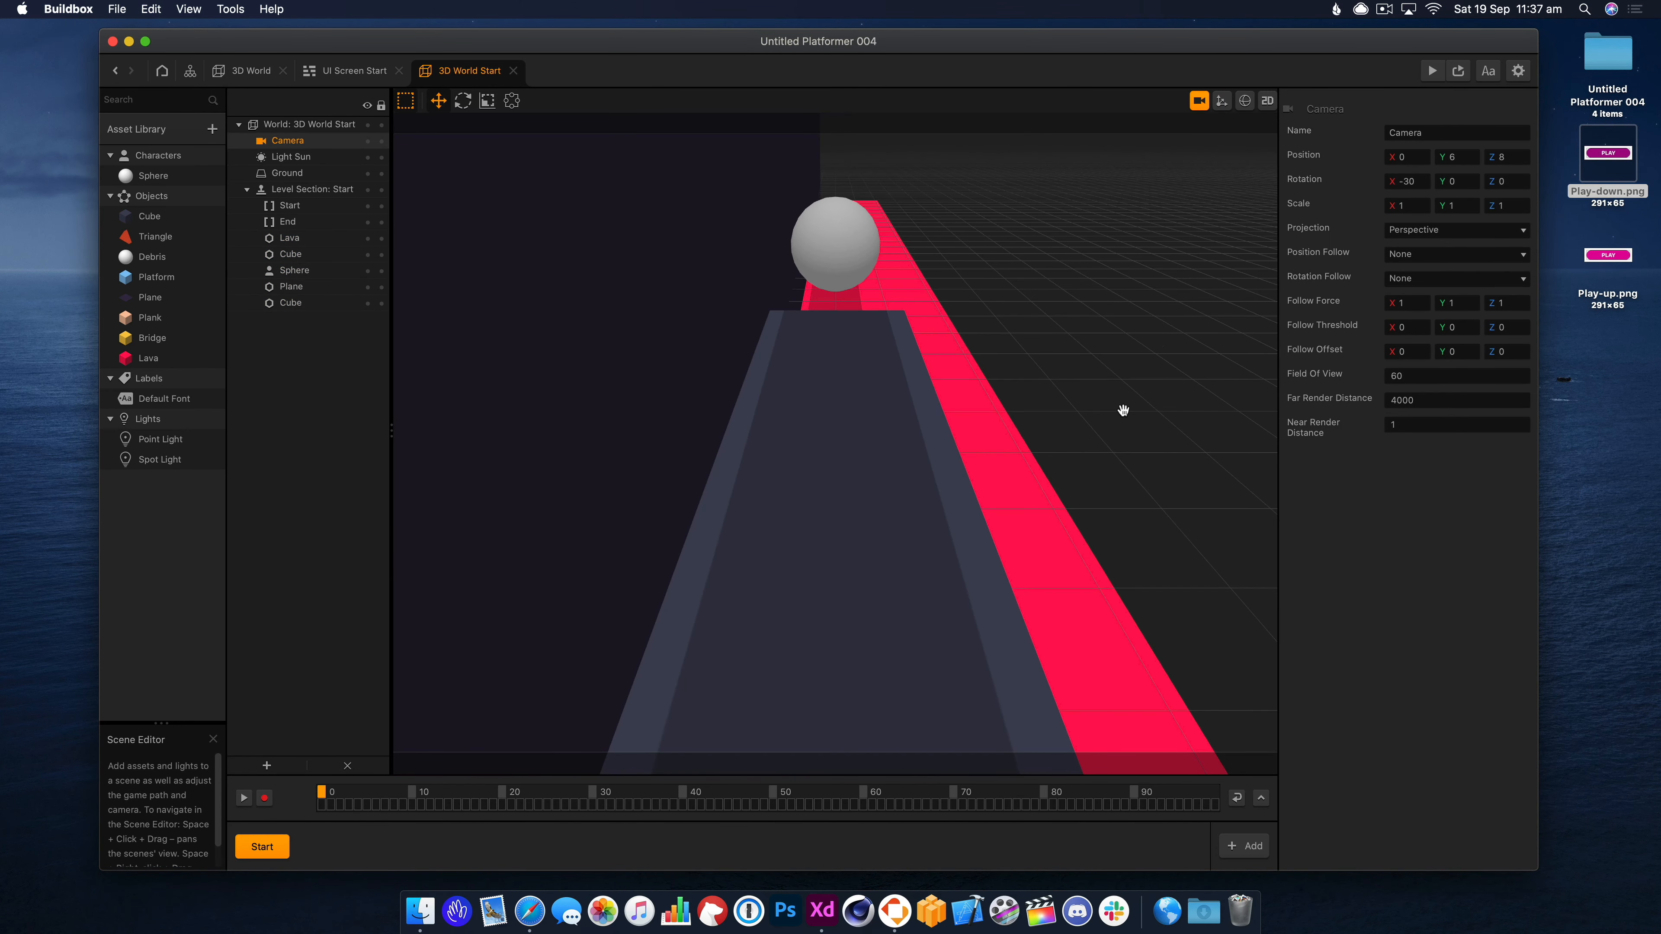
right_click_drag(1138, 412, 1034, 400)
scroll(1035, 400, "down", 3)
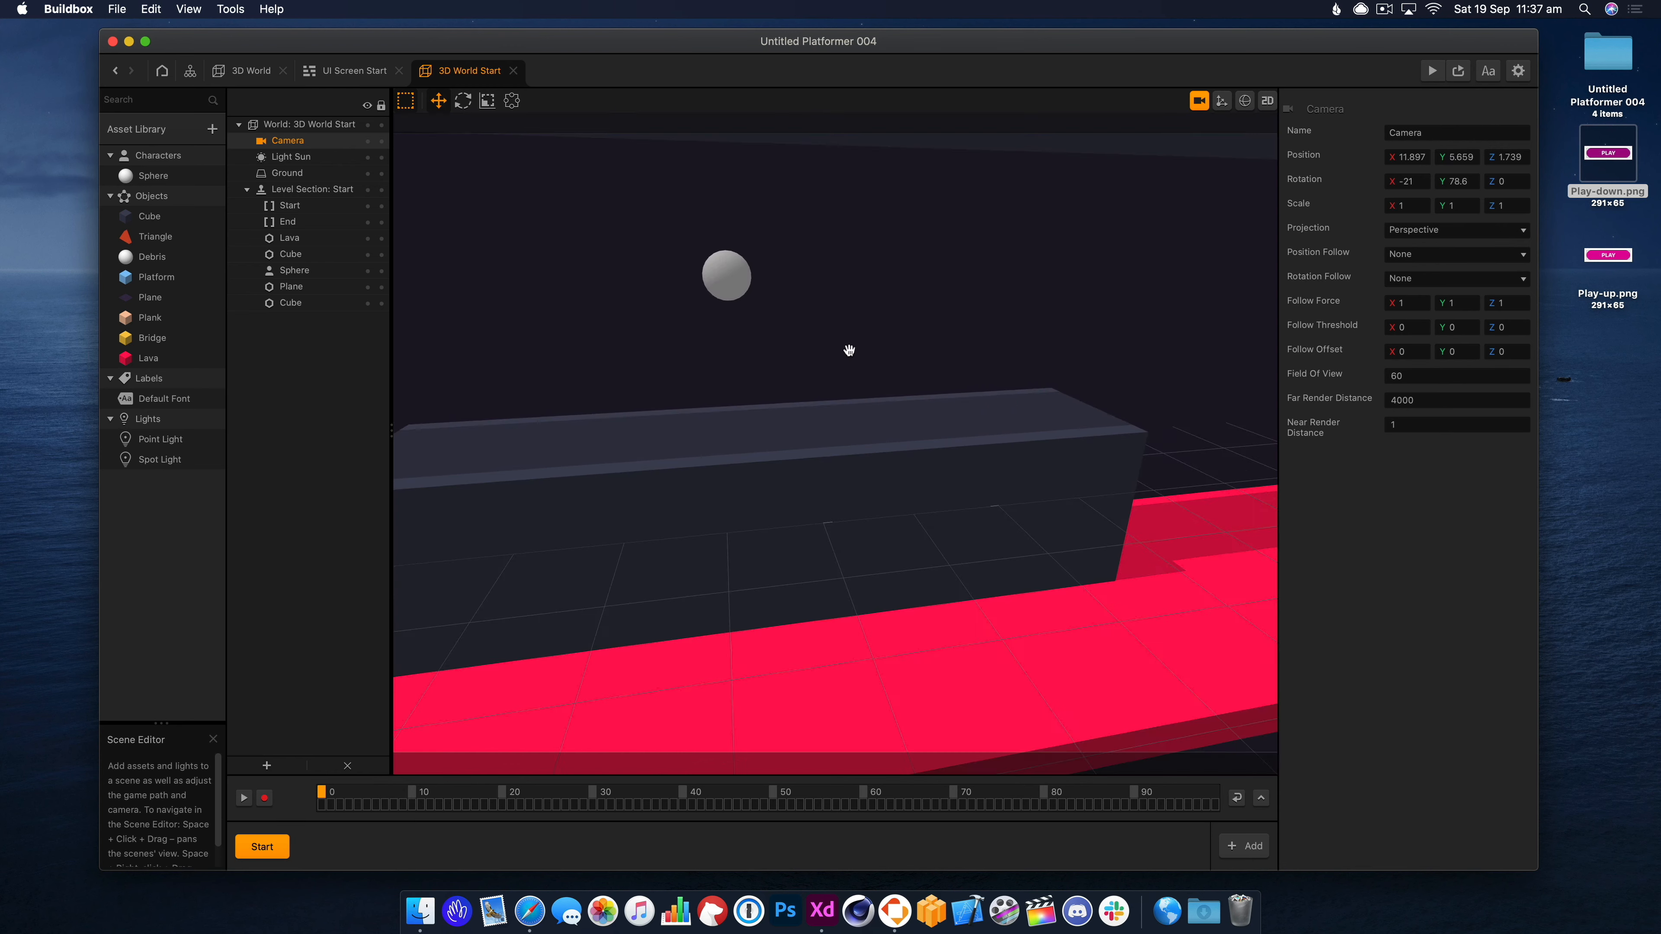
right_click_drag(850, 351, 856, 366)
left_click_drag(853, 344, 881, 395)
right_click_drag(1021, 438, 997, 516)
Stretch the long dark block to a Z scale of 16.373.
left_click(925, 562)
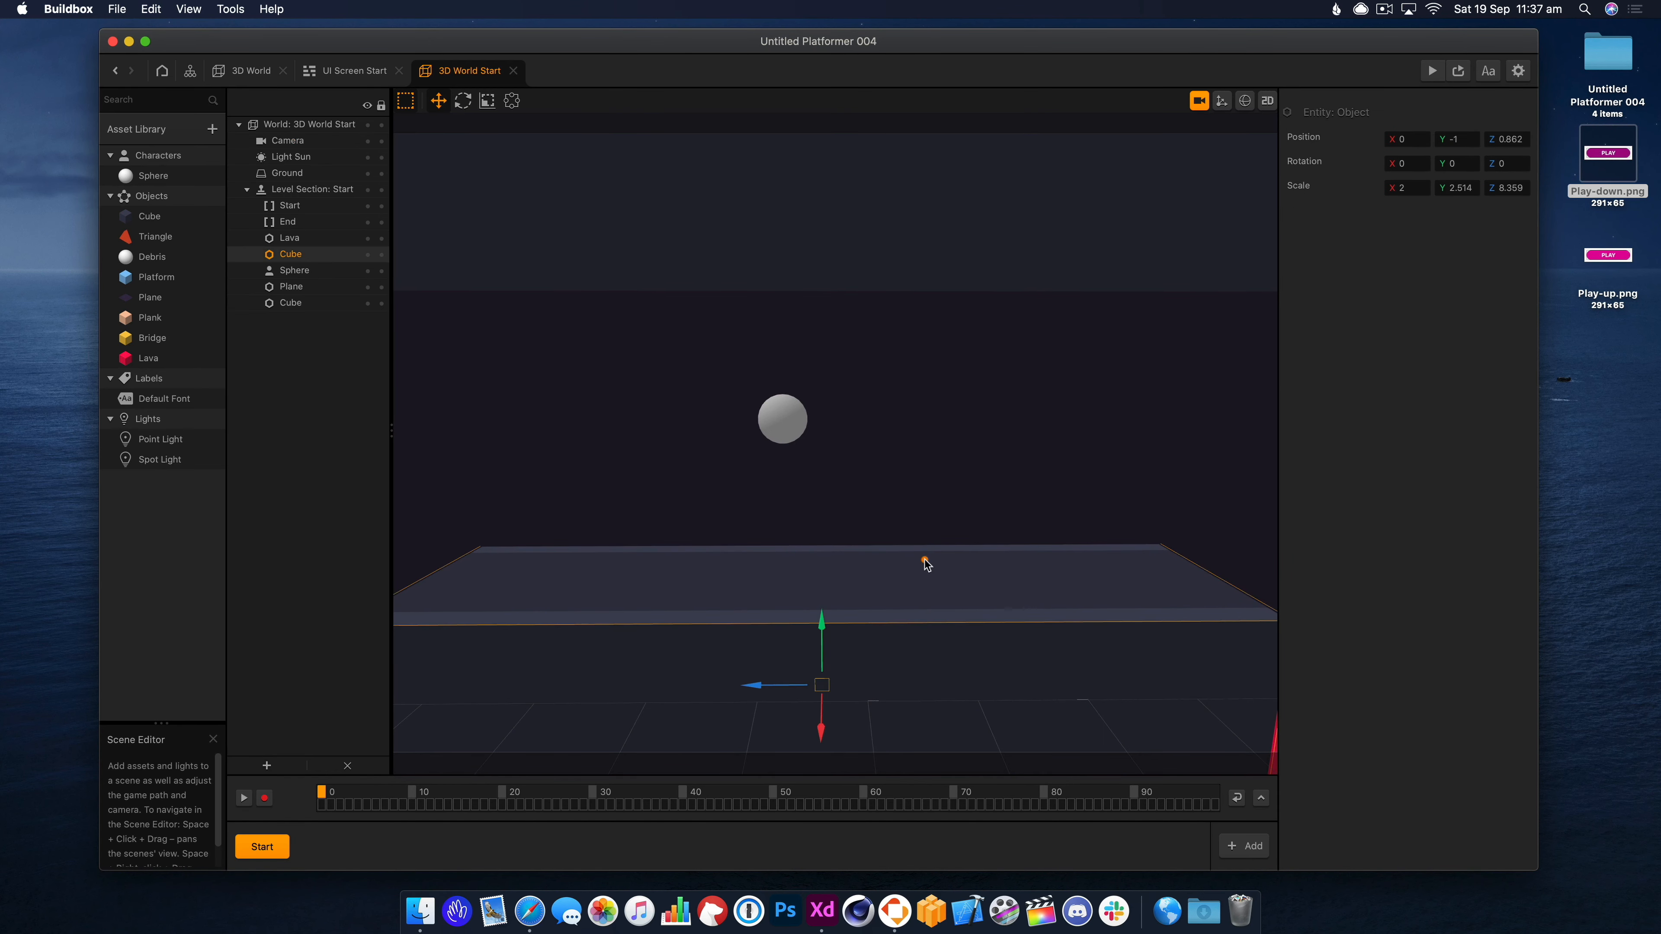
scroll(915, 558, "down", 5)
scroll(915, 558, "up", 5)
left_click(1199, 100)
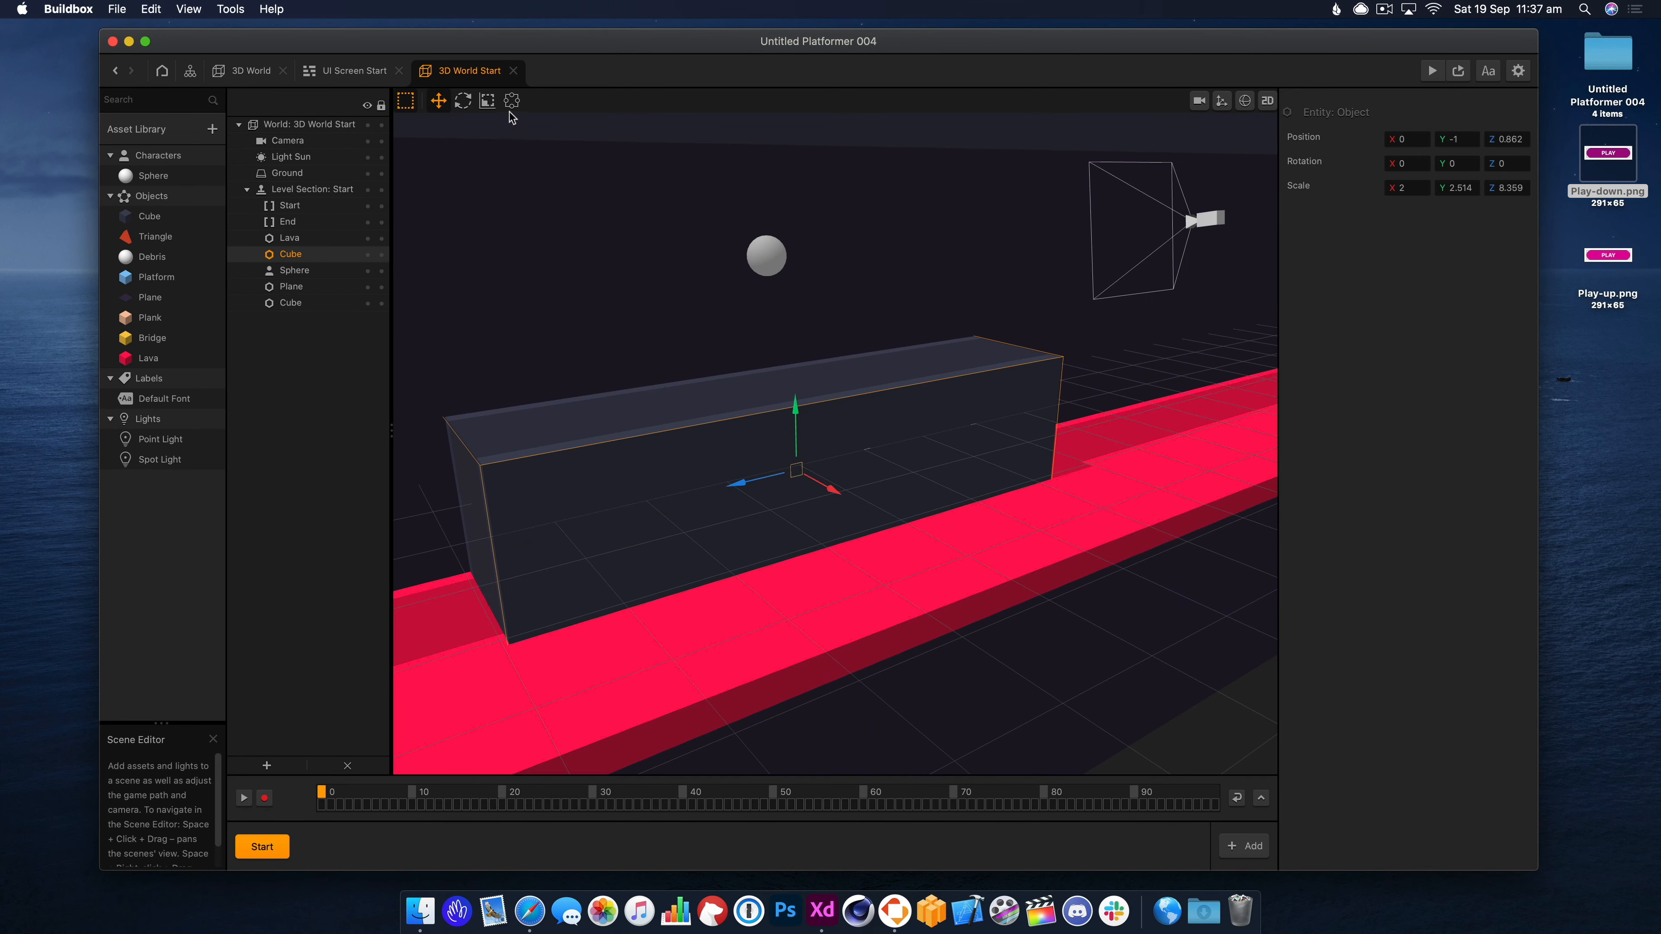
left_click(511, 101)
left_click(488, 102)
left_click_drag(747, 486, 706, 497)
Playtest the lengthened block in preview.
left_click(1431, 70)
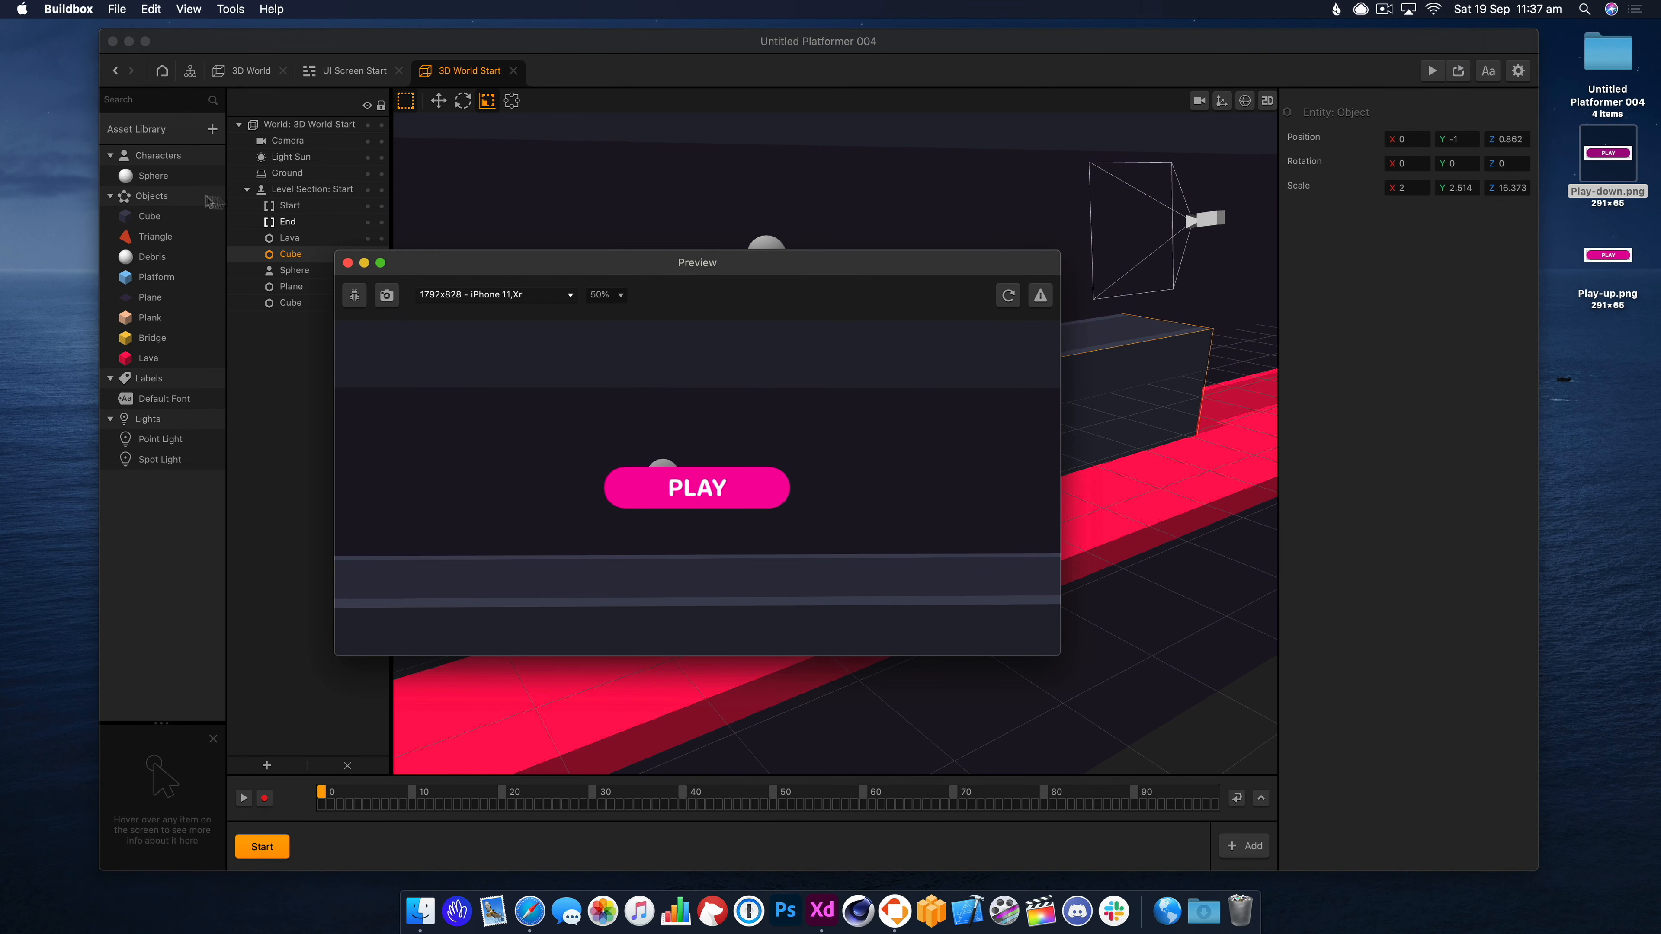
left_click(347, 262)
left_click(249, 72)
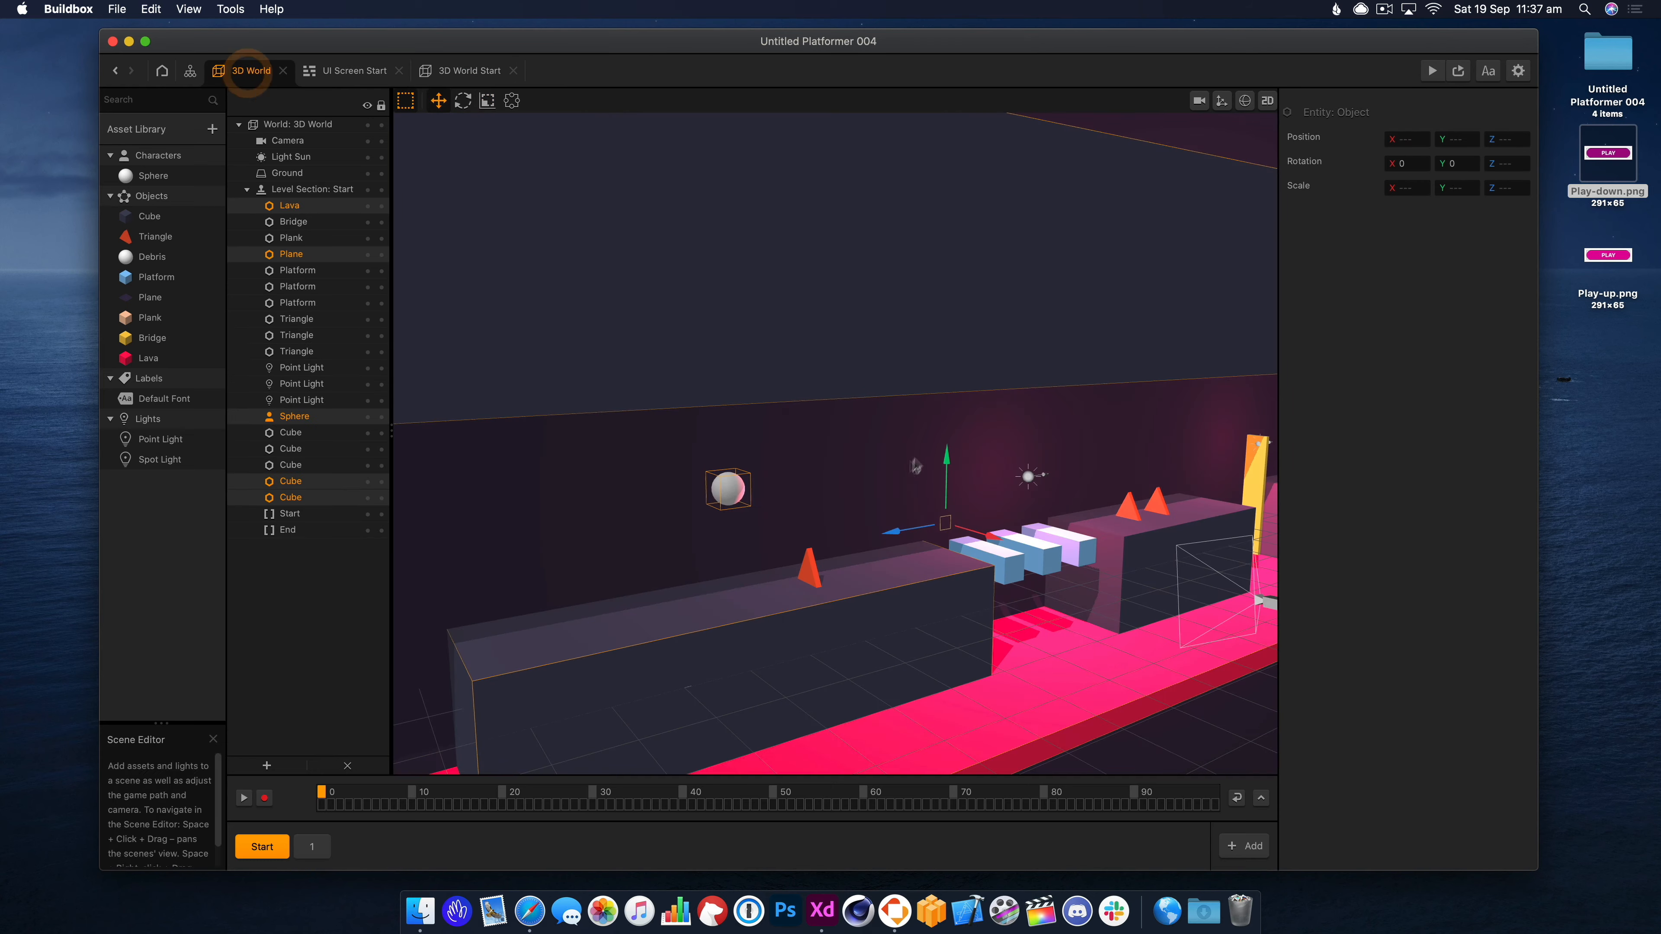
Set the 3D World Start node's gravity Y to -25 and preview the falling sphere.
left_click(190, 71)
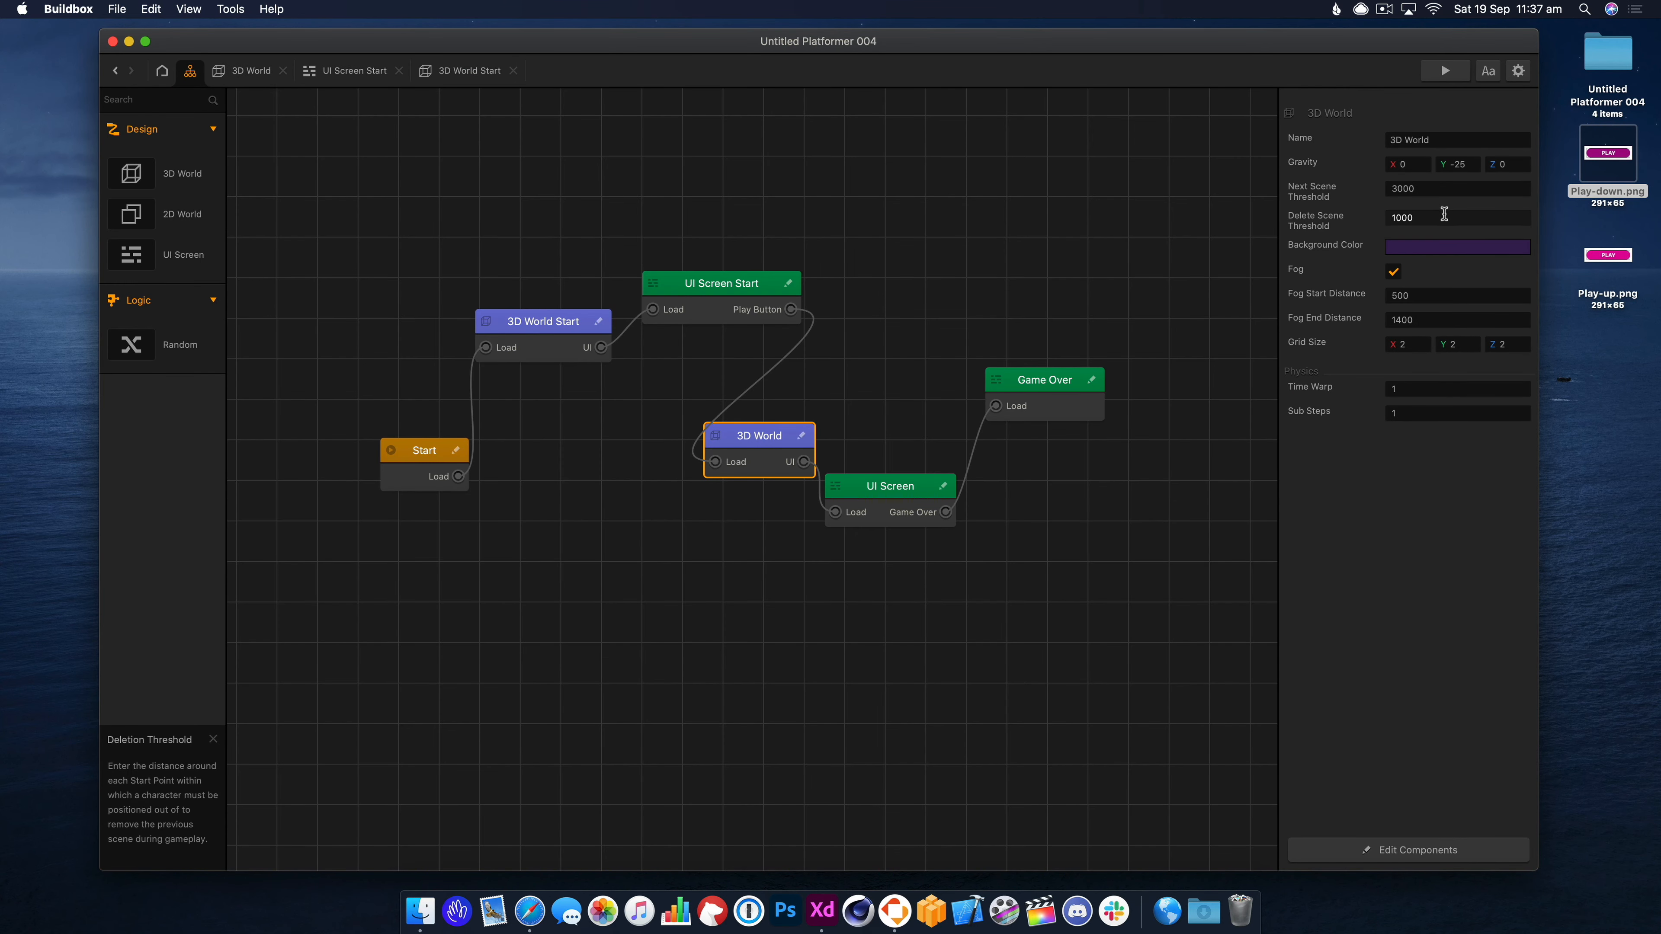
left_click(561, 327)
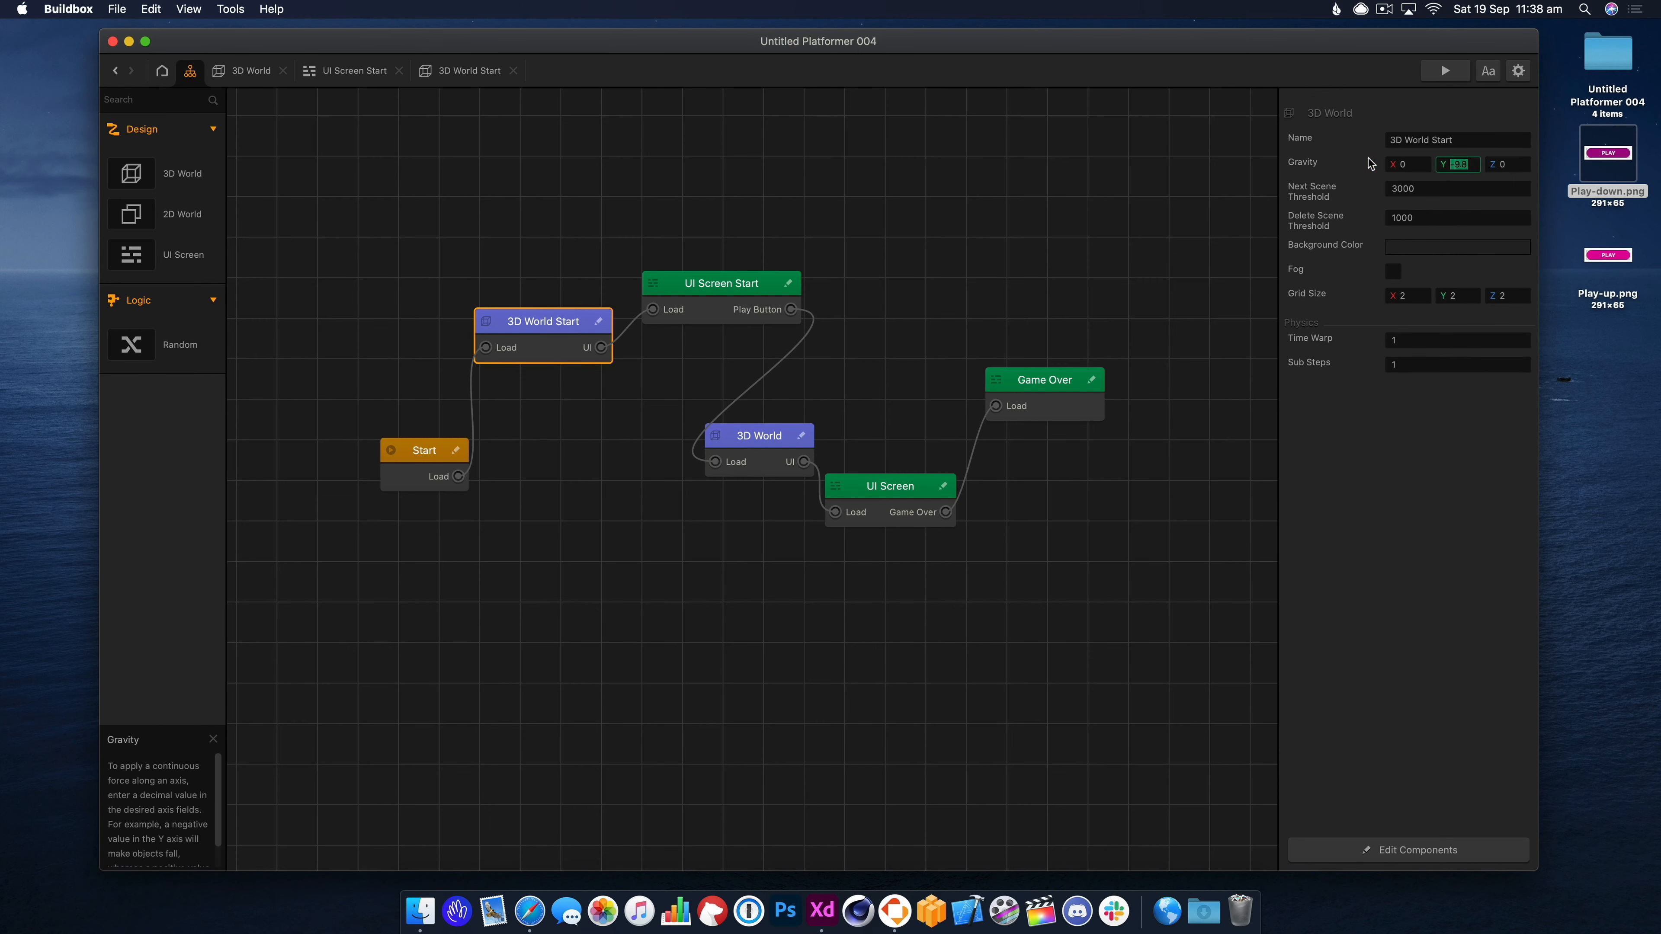
left_click(1463, 73)
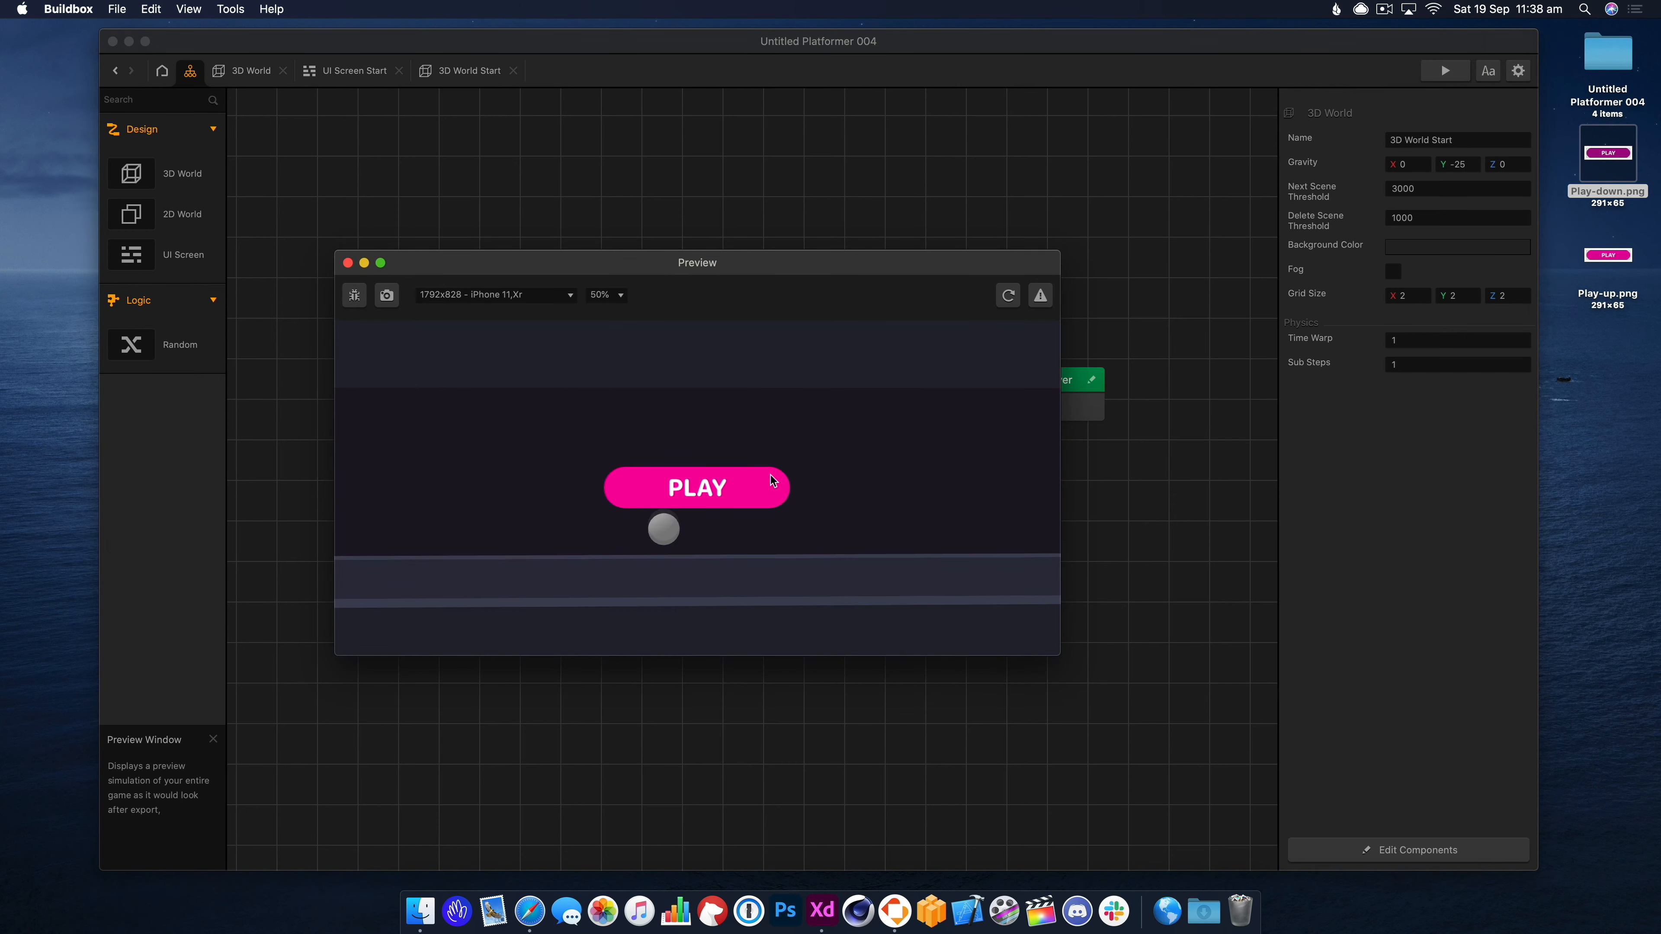
left_click(348, 263)
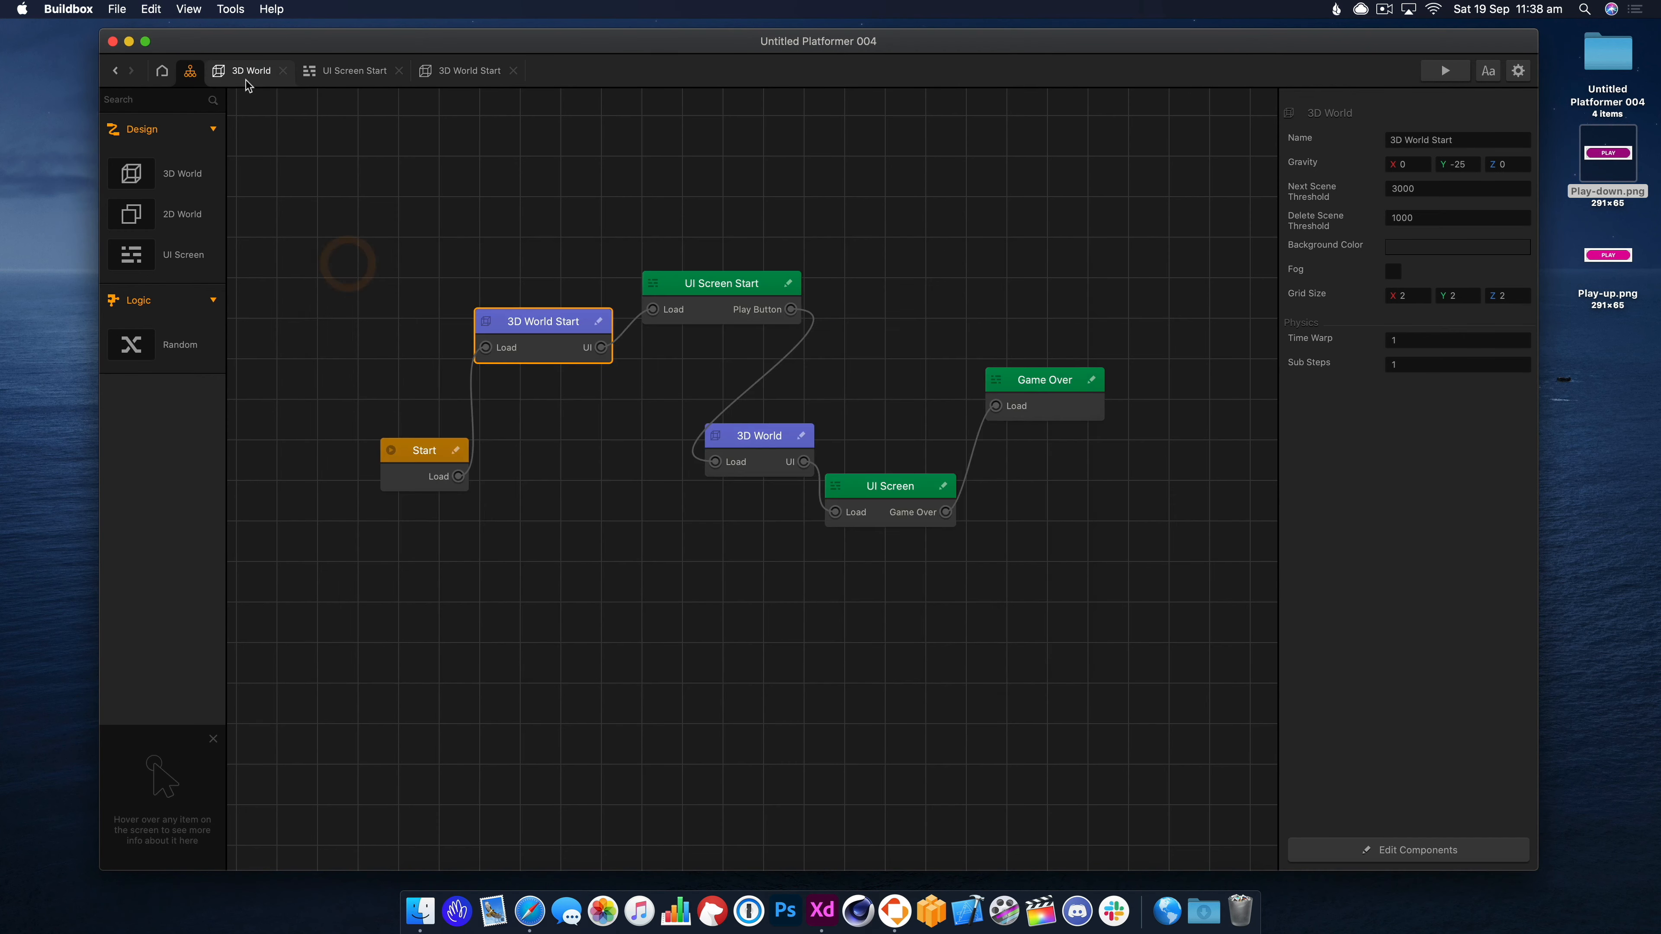
Return to the 3D World Start scene and select the sphere.
left_click(274, 71)
left_click(444, 70)
left_click(765, 252)
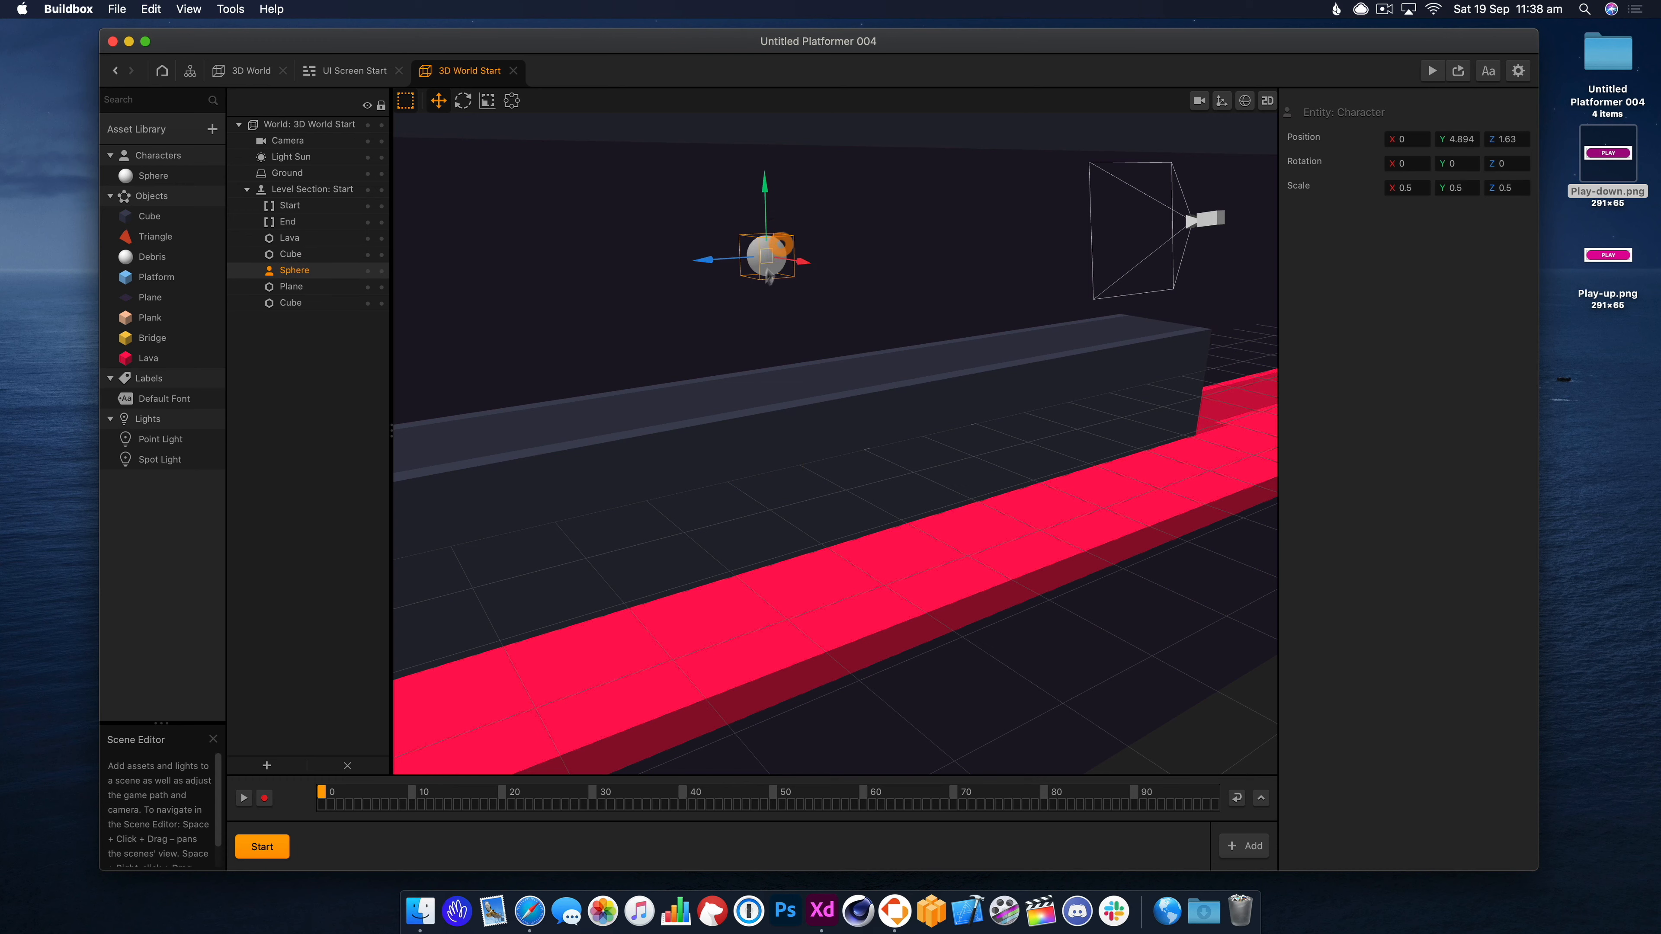
Move the sphere to Z 5.622, then playtest by rolling the ball forward through the level.
left_click_drag(729, 261, 557, 271)
left_click(1431, 71)
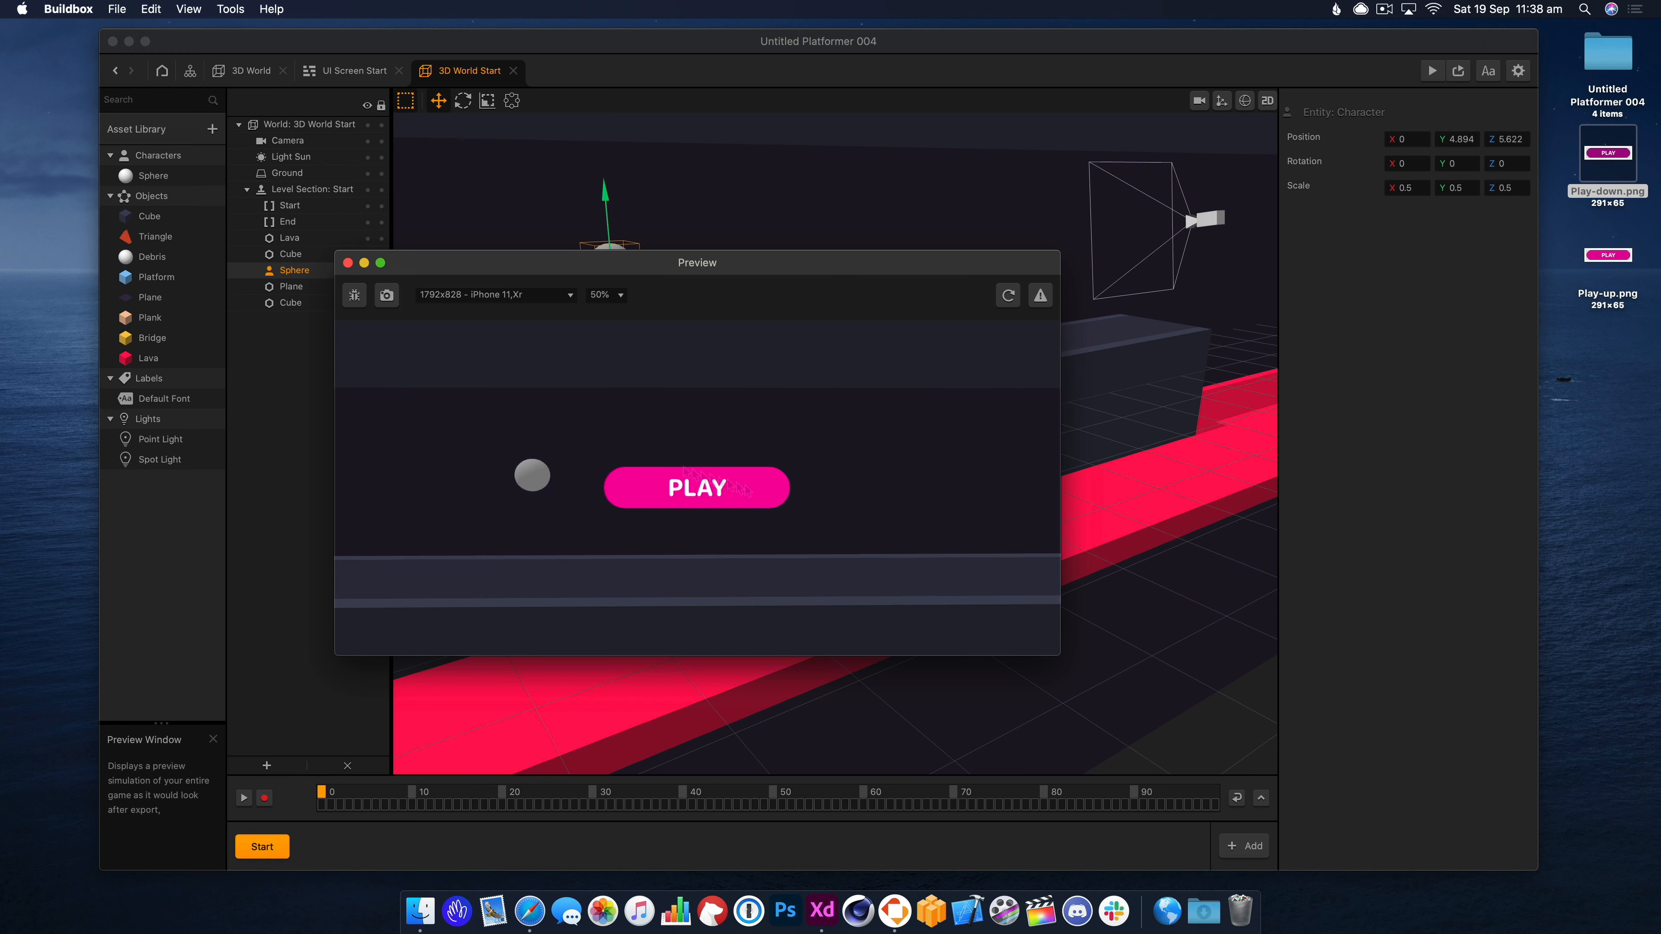
left_click(737, 509)
left_click(687, 505)
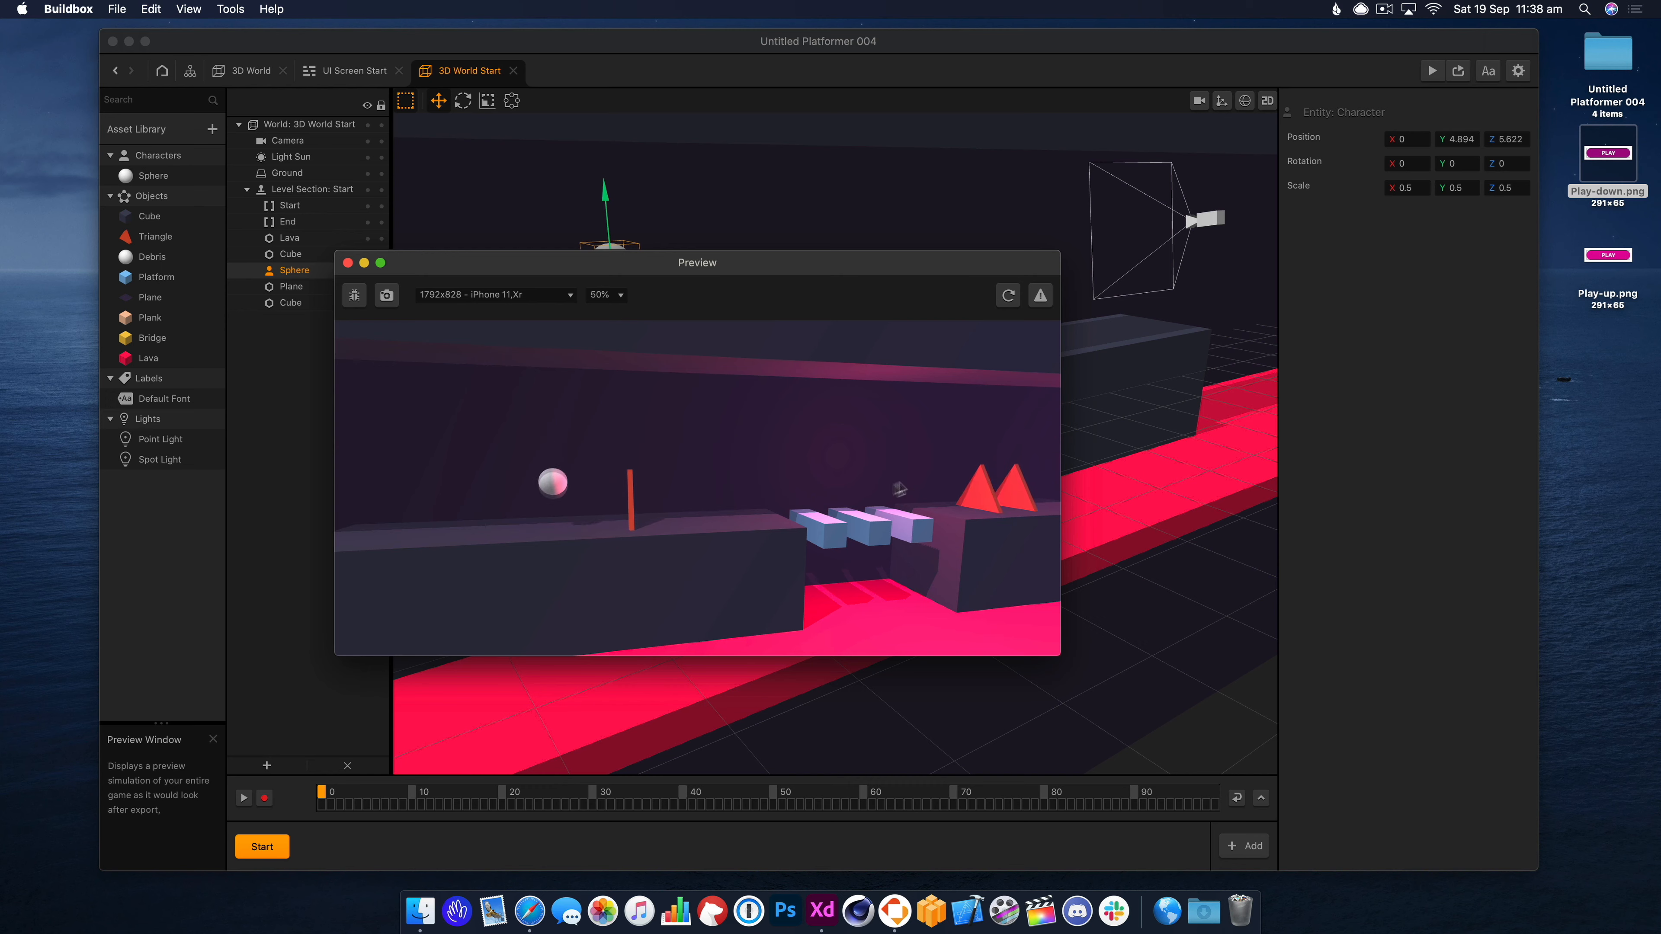
left_click_drag(928, 513, 716, 388)
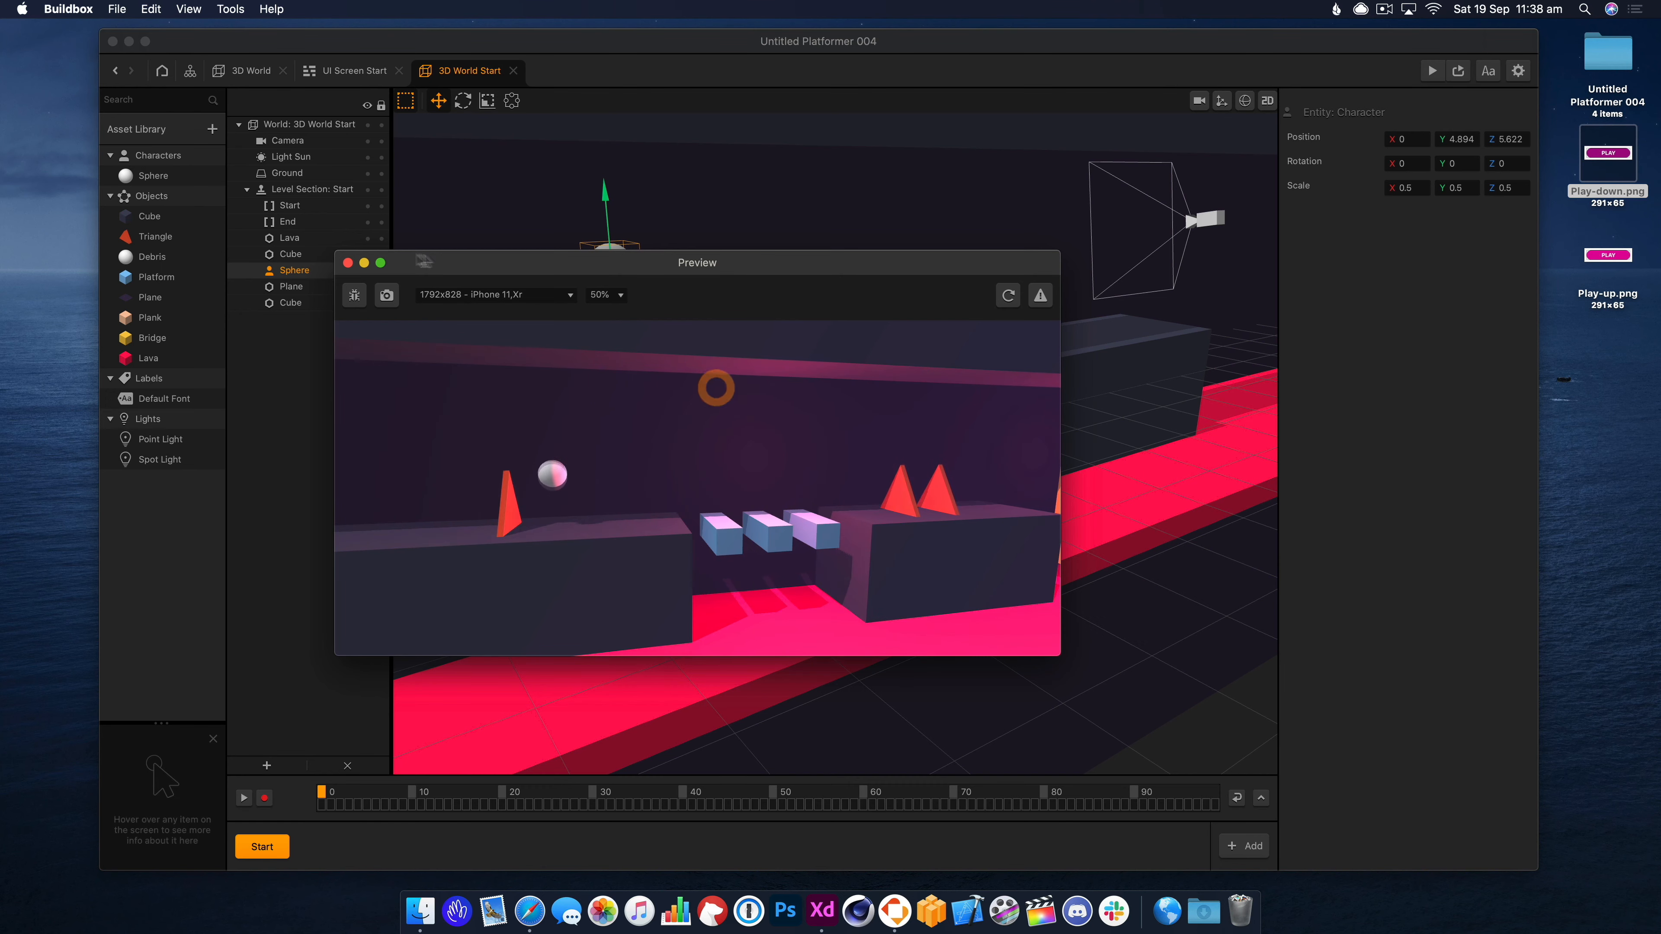
left_click(348, 263)
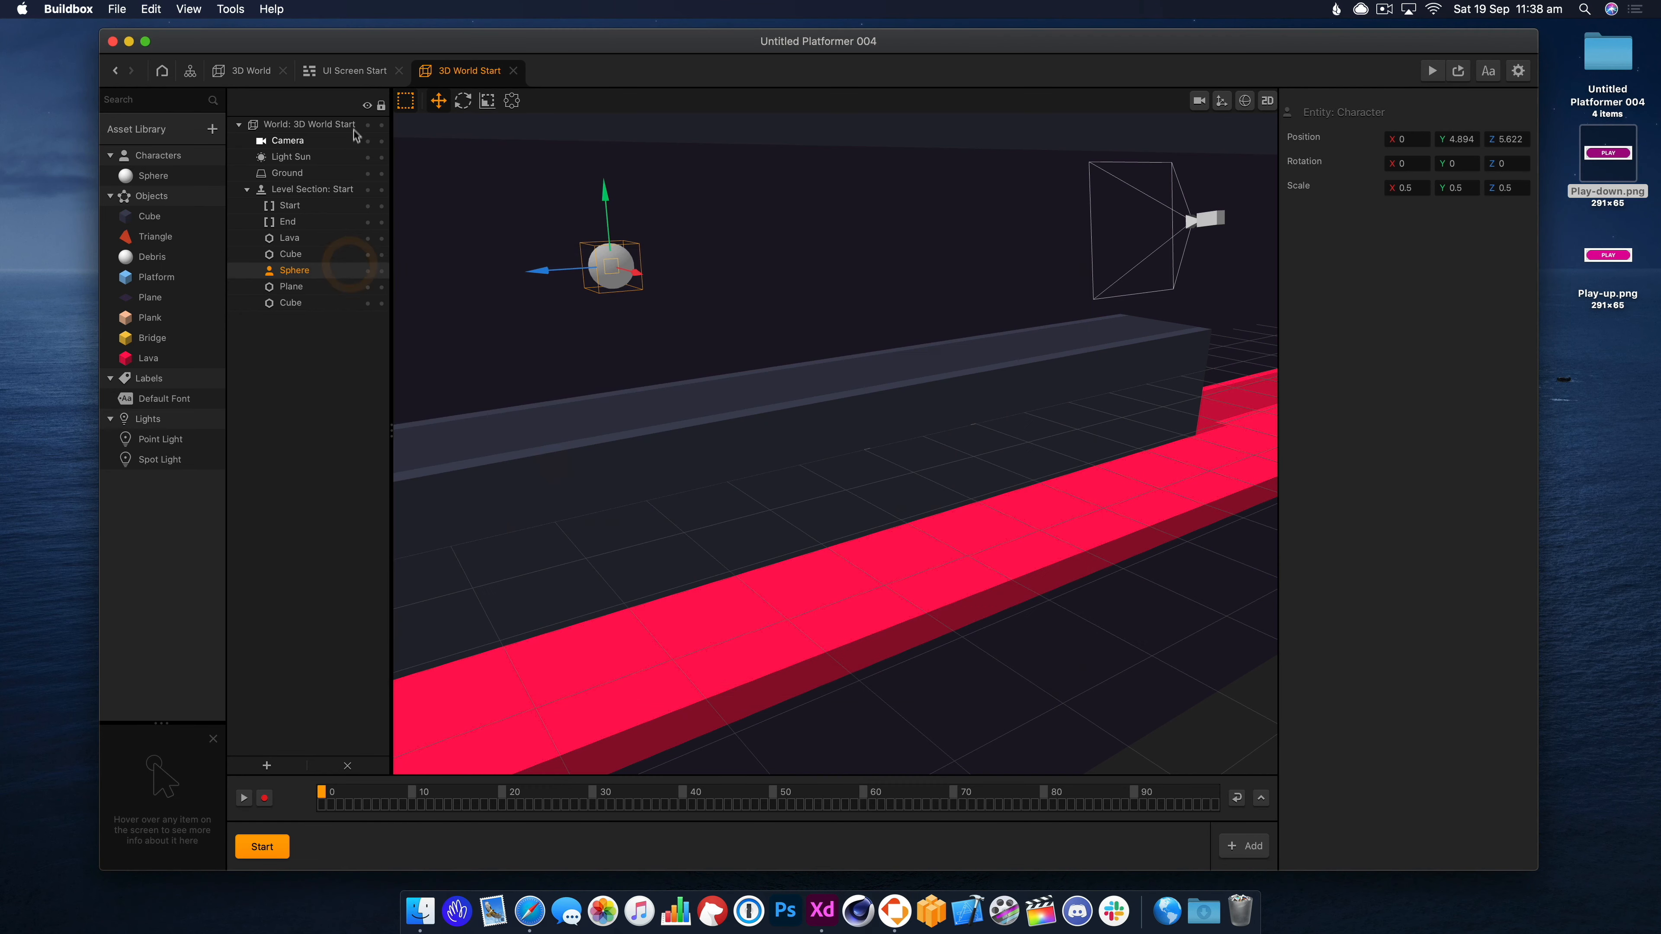
left_click(356, 73)
left_click(250, 70)
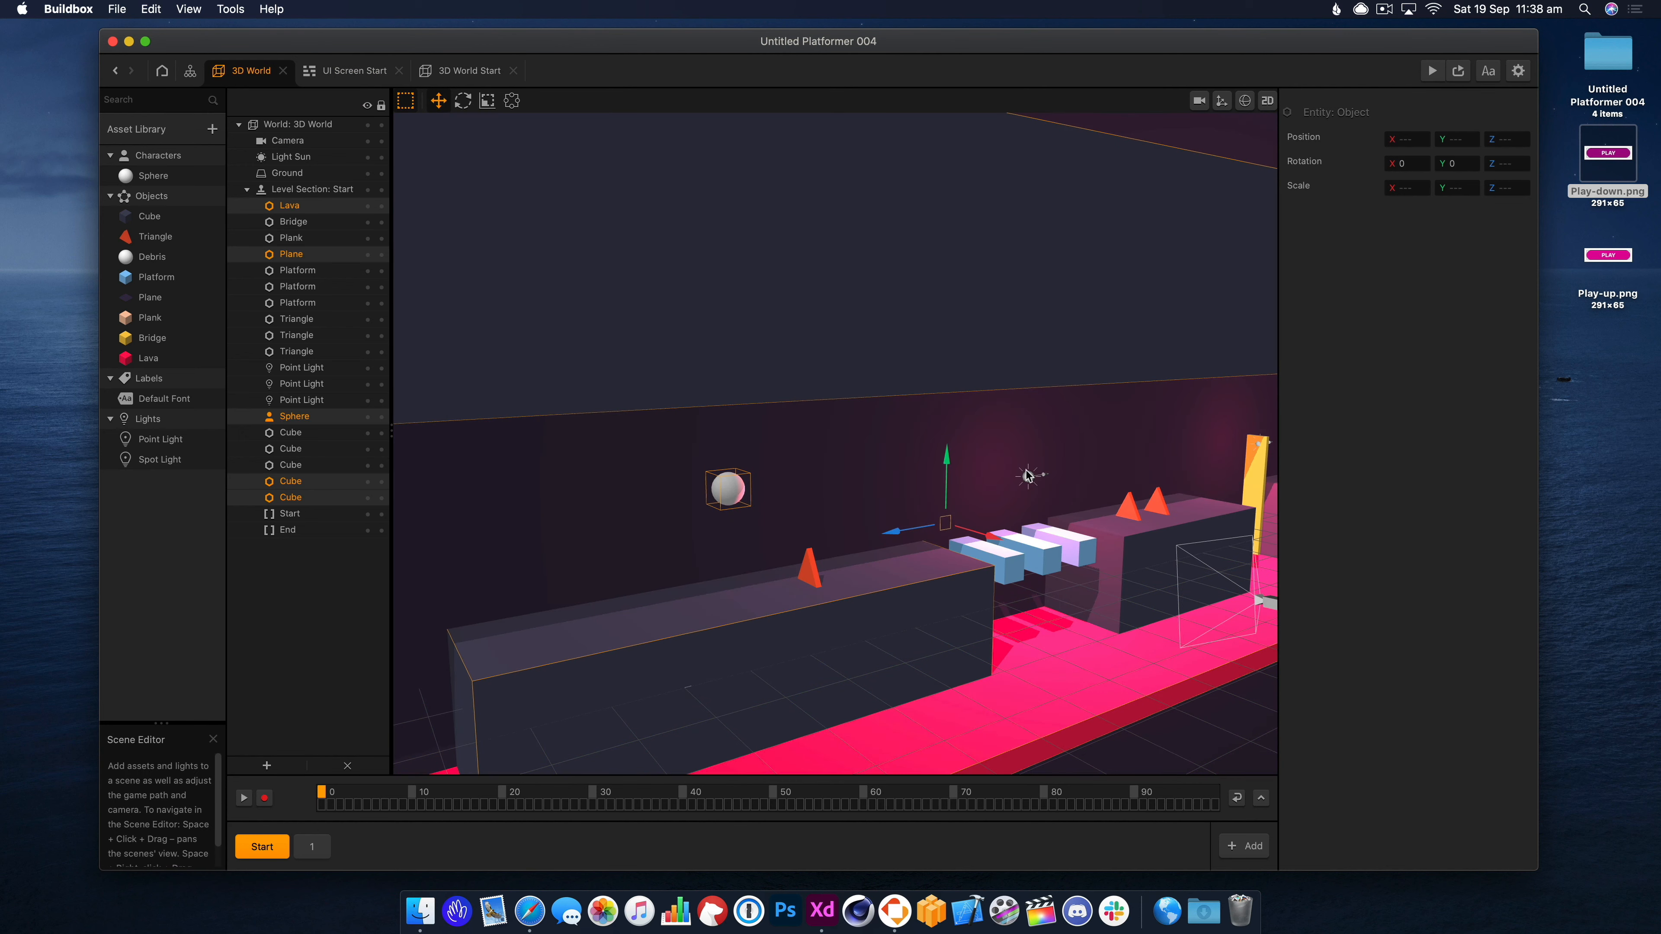
Bring the pink point light (intensity 3, range 30) into 3D World Start beside the sphere.
left_click(1027, 476)
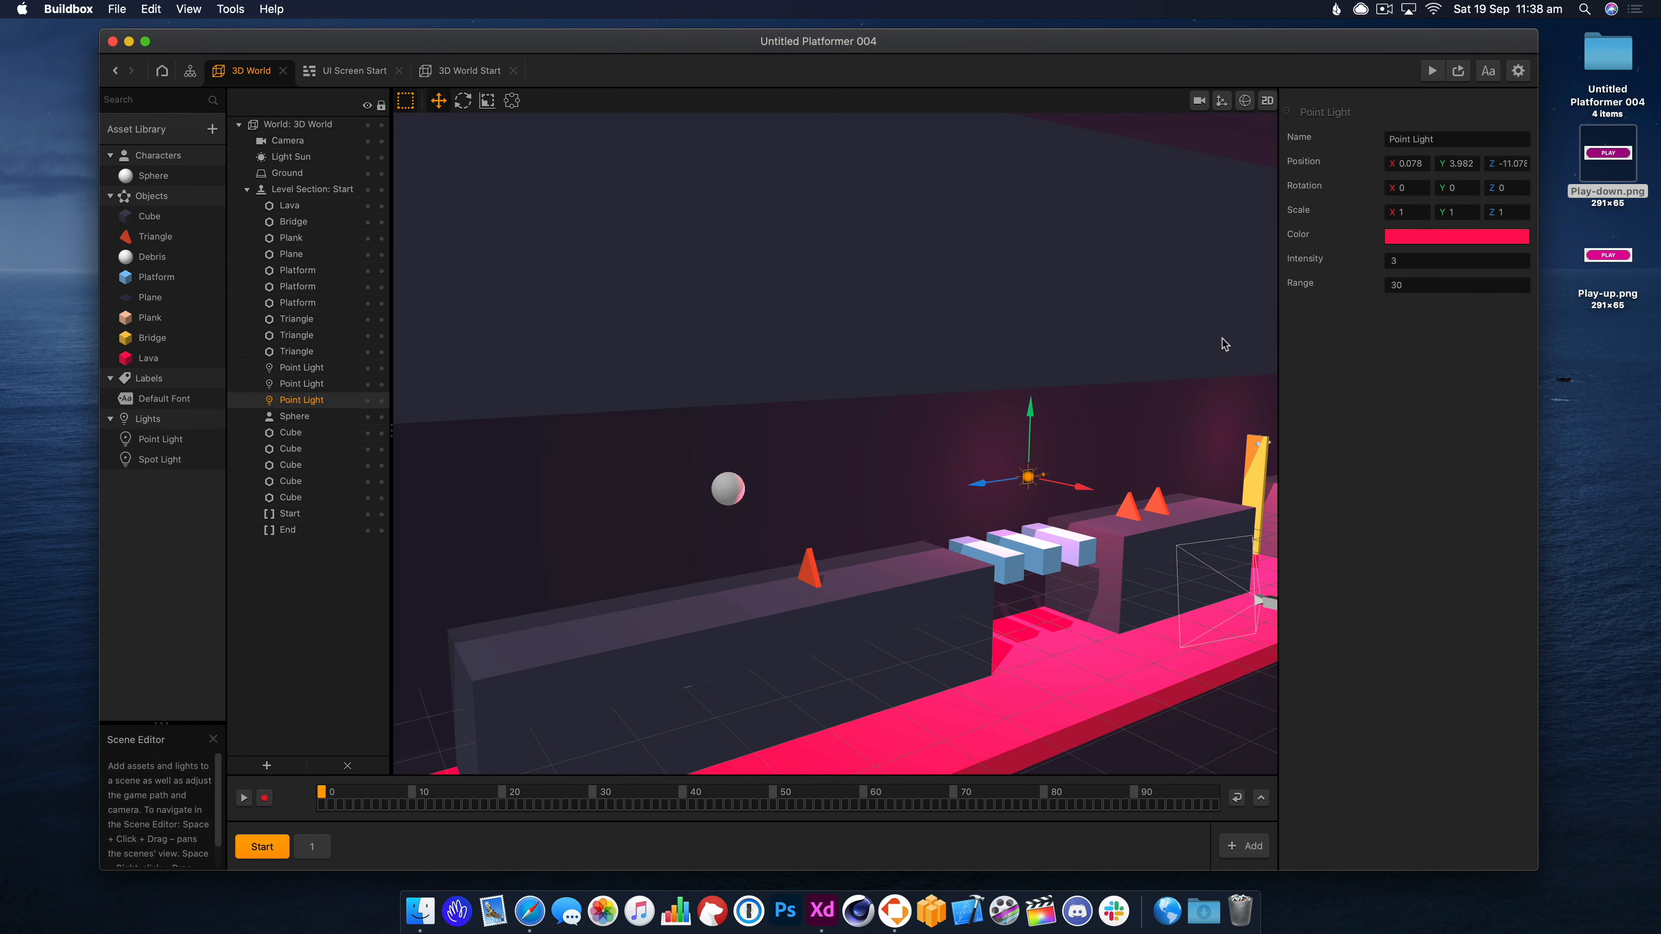
left_click(449, 72)
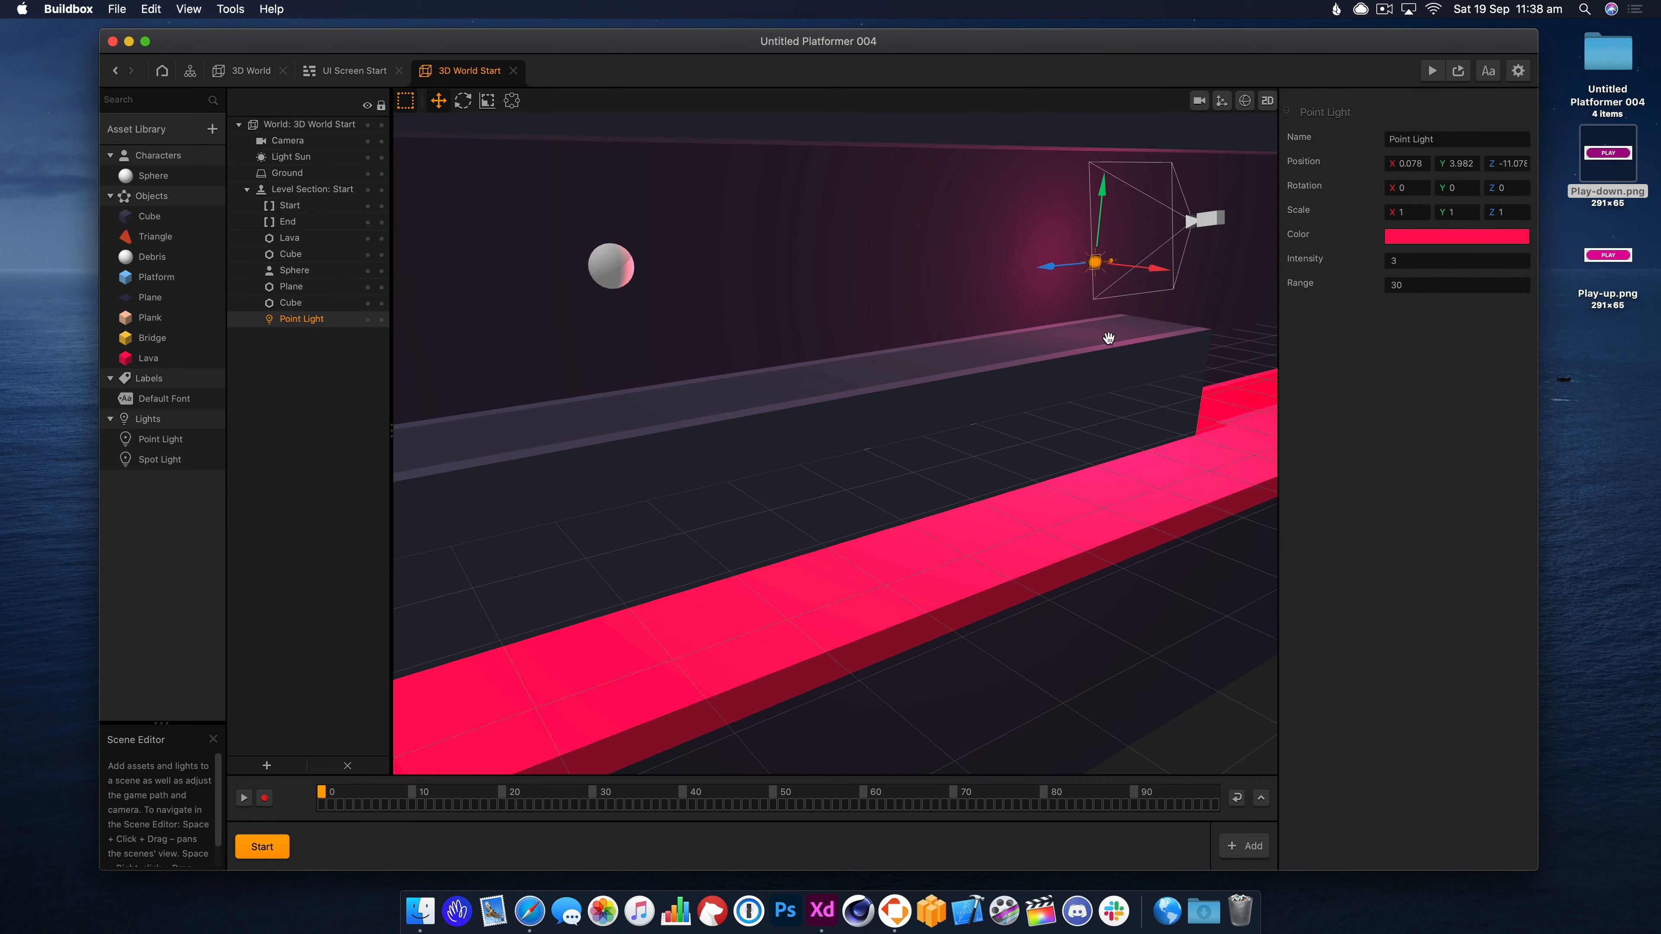
right_click_drag(1109, 338, 1086, 342)
scroll(1085, 342, "down", 4)
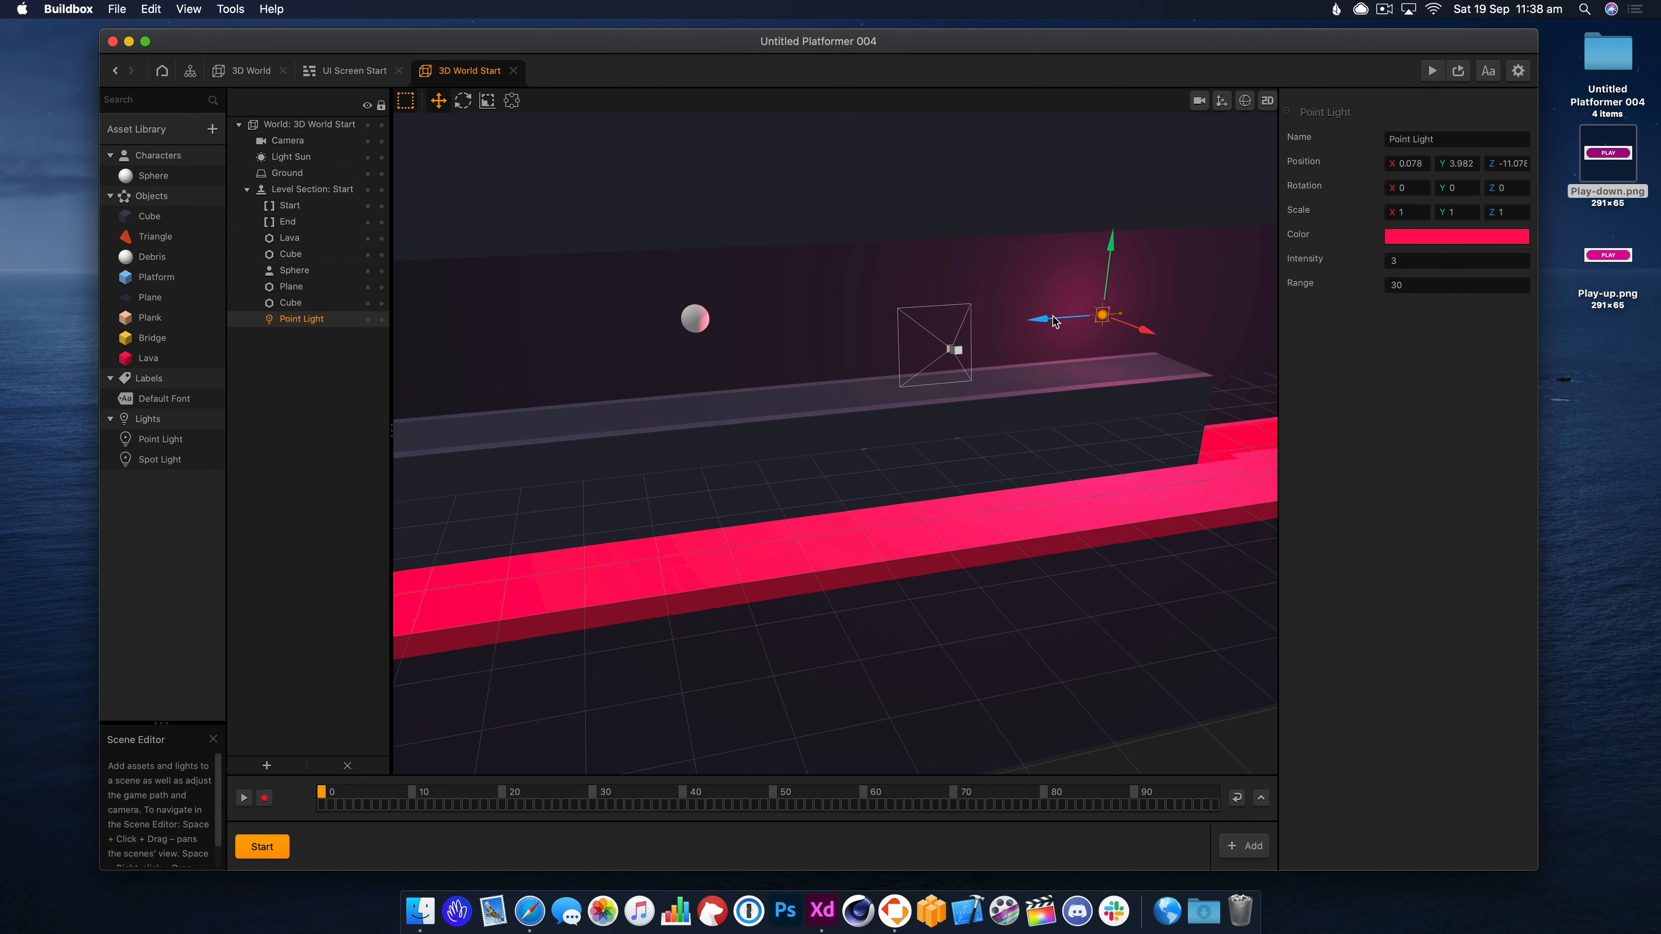
left_click_drag(1054, 319, 890, 333)
mouse_move(1021, 416)
right_mouse_down()
mouse_move(974, 420)
mouse_move(993, 420)
right_mouse_up()
left_click_drag(927, 336, 832, 341)
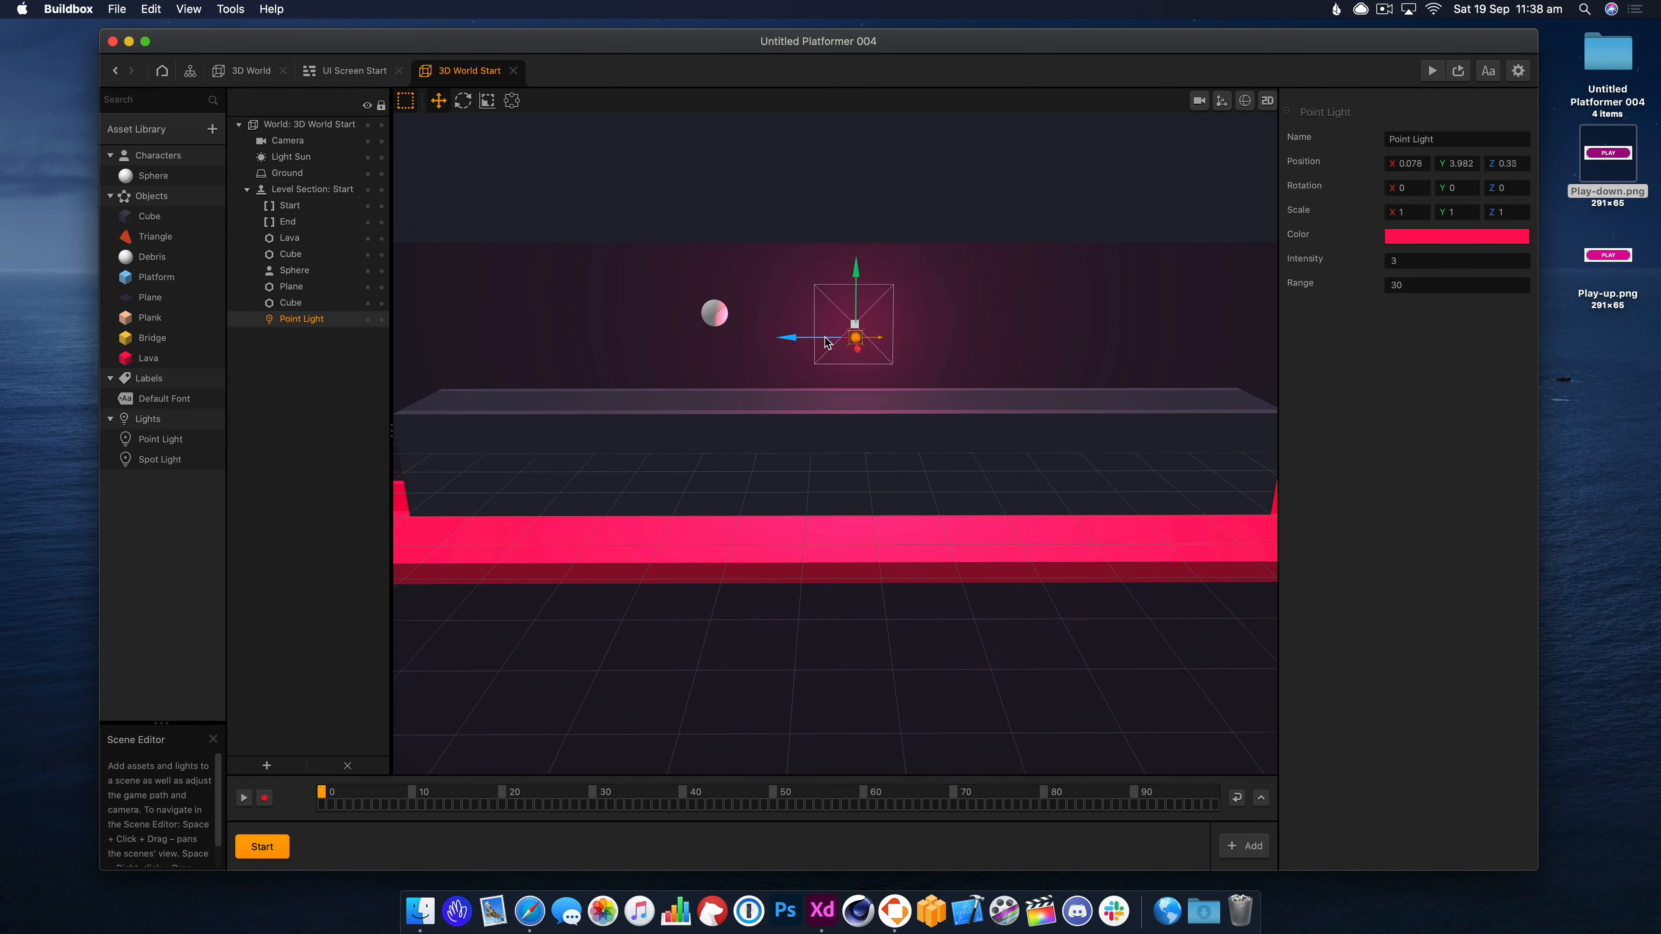
Playtest the newly lit start section in preview.
left_click(1457, 71)
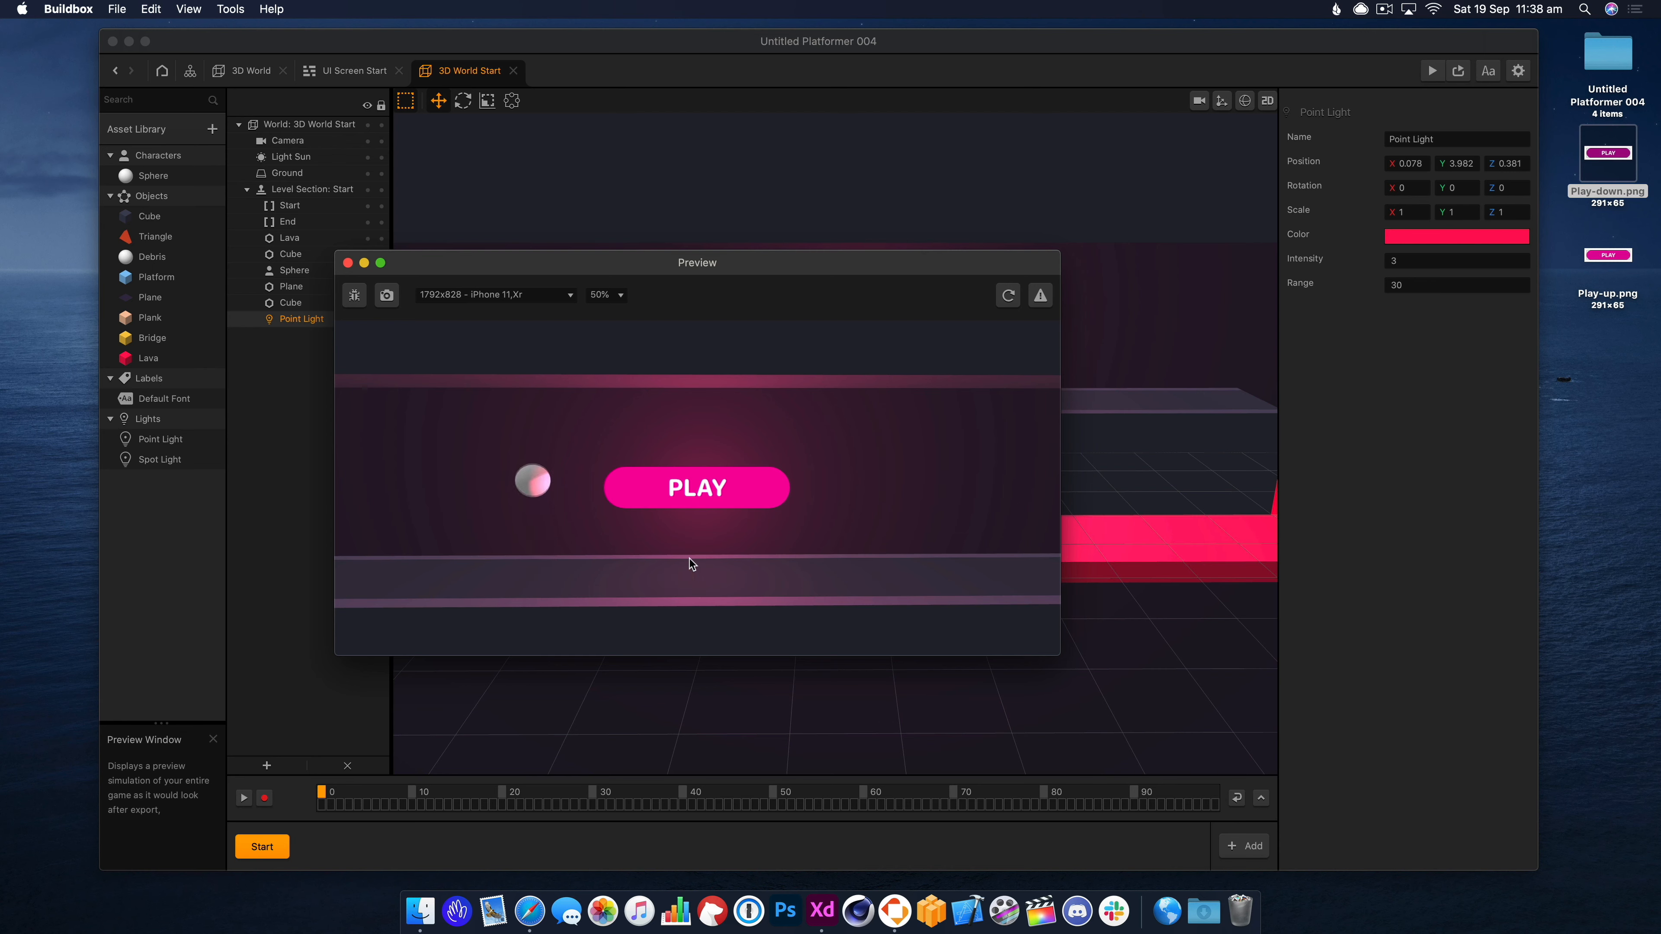
left_click(766, 477)
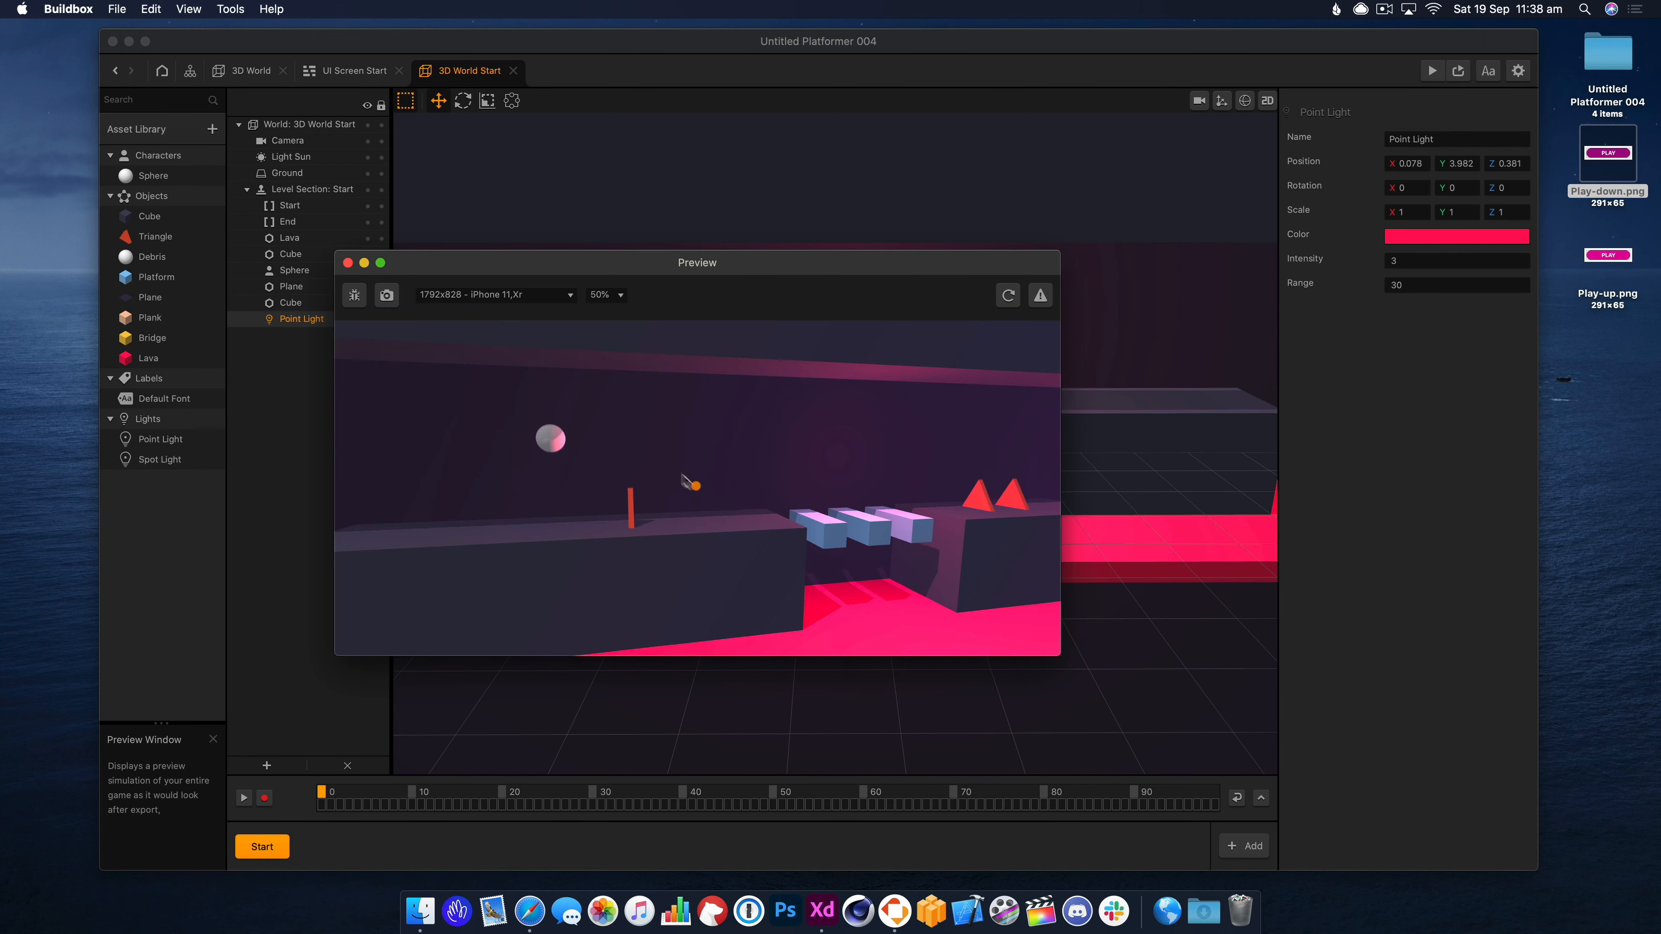
left_click(347, 263)
left_click(265, 70)
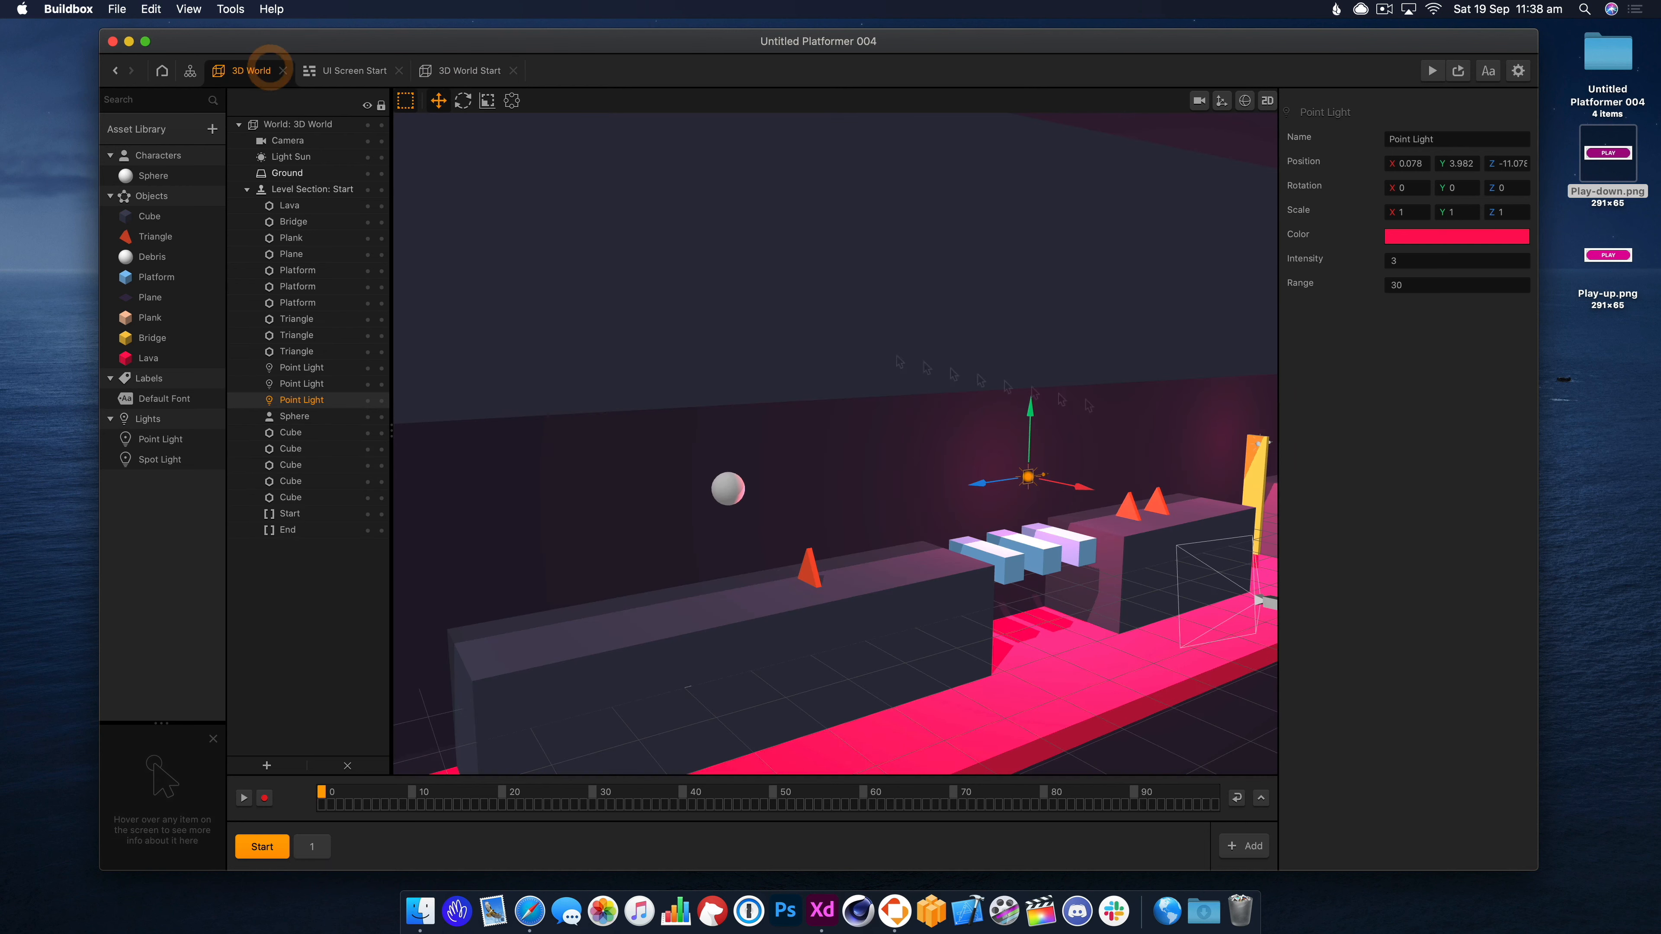
Add the Cylinder shape from the Shapes library to the asset library.
right_click_drag(1149, 548, 1048, 570)
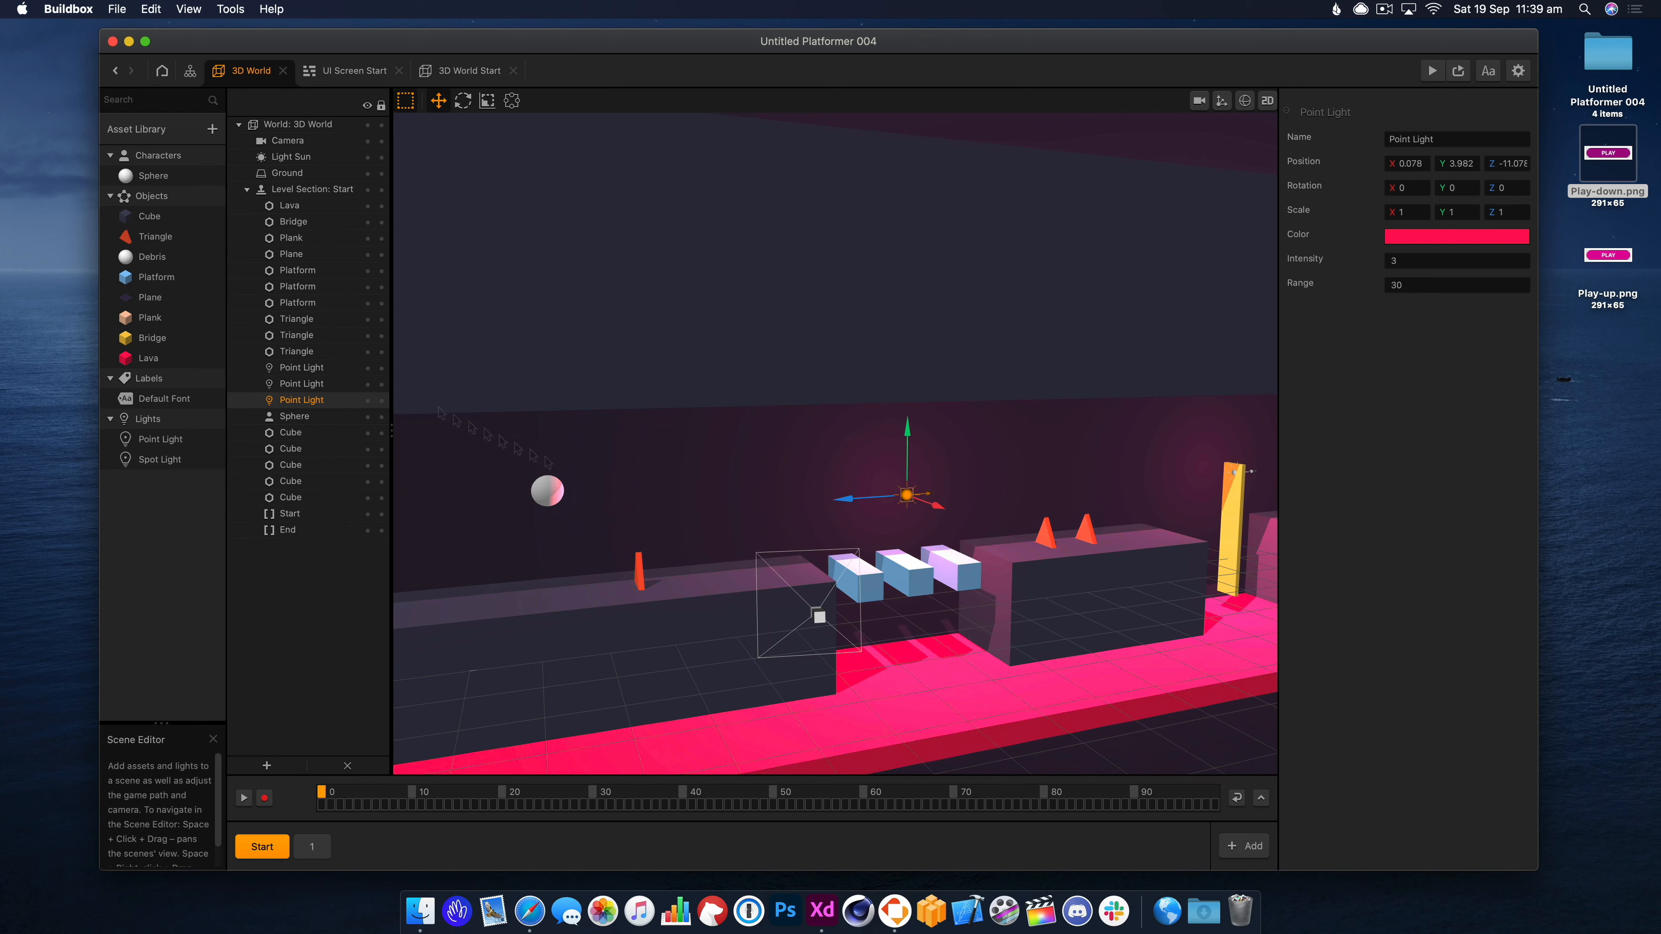
left_click(432, 486)
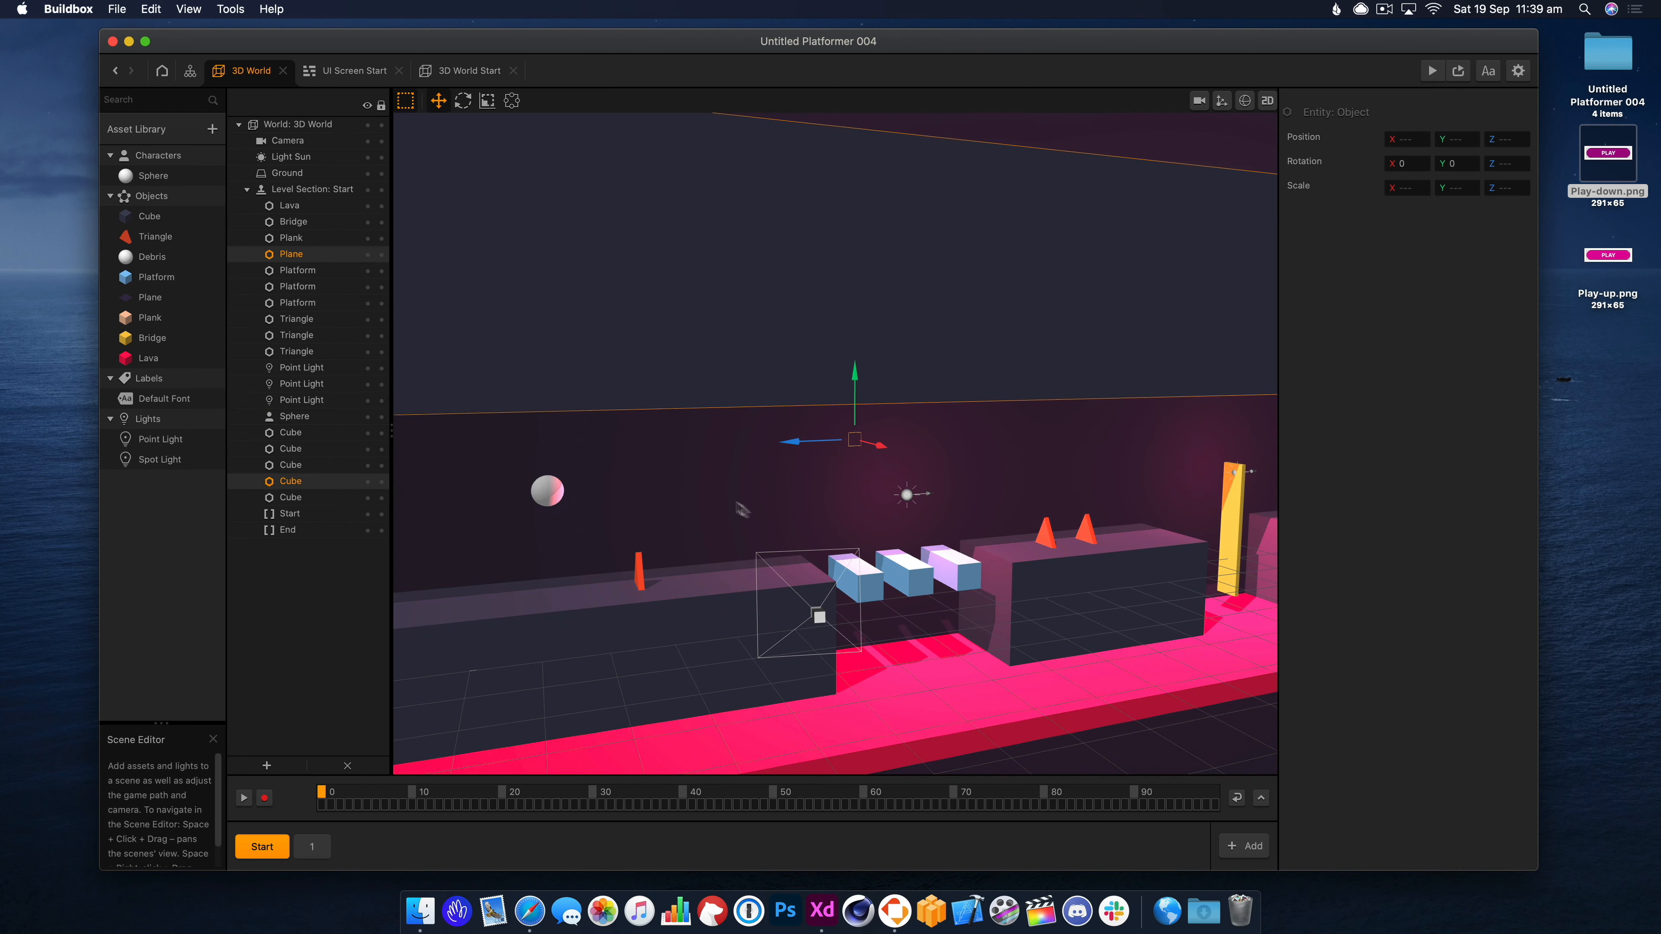
left_click(212, 129)
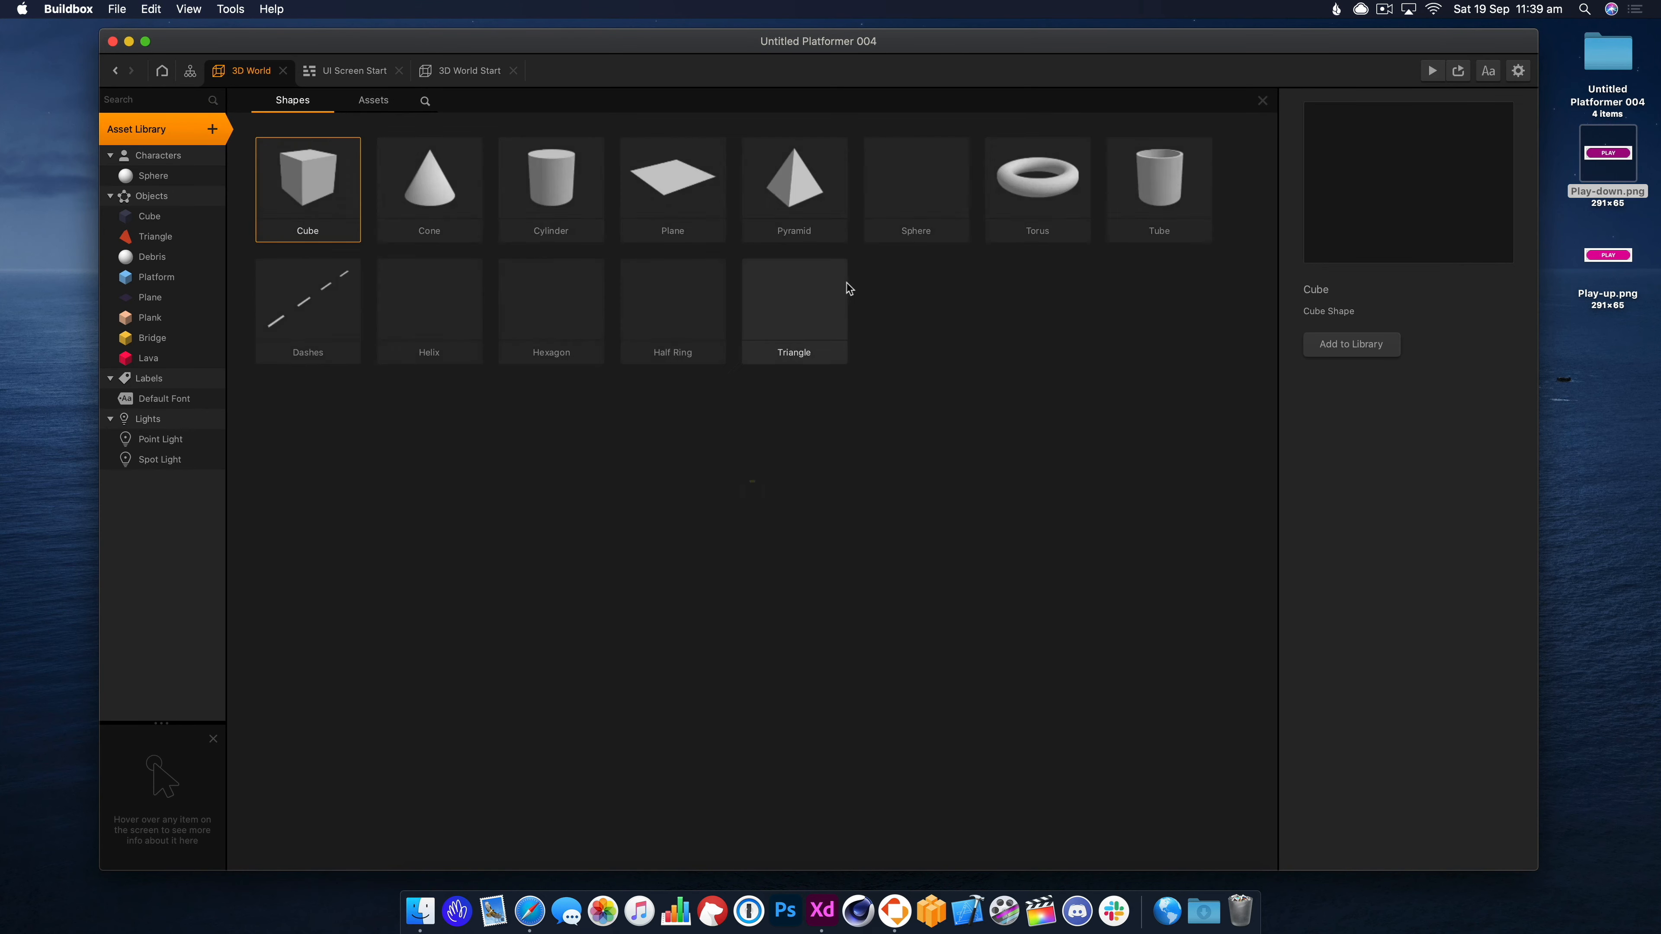
left_click(578, 188)
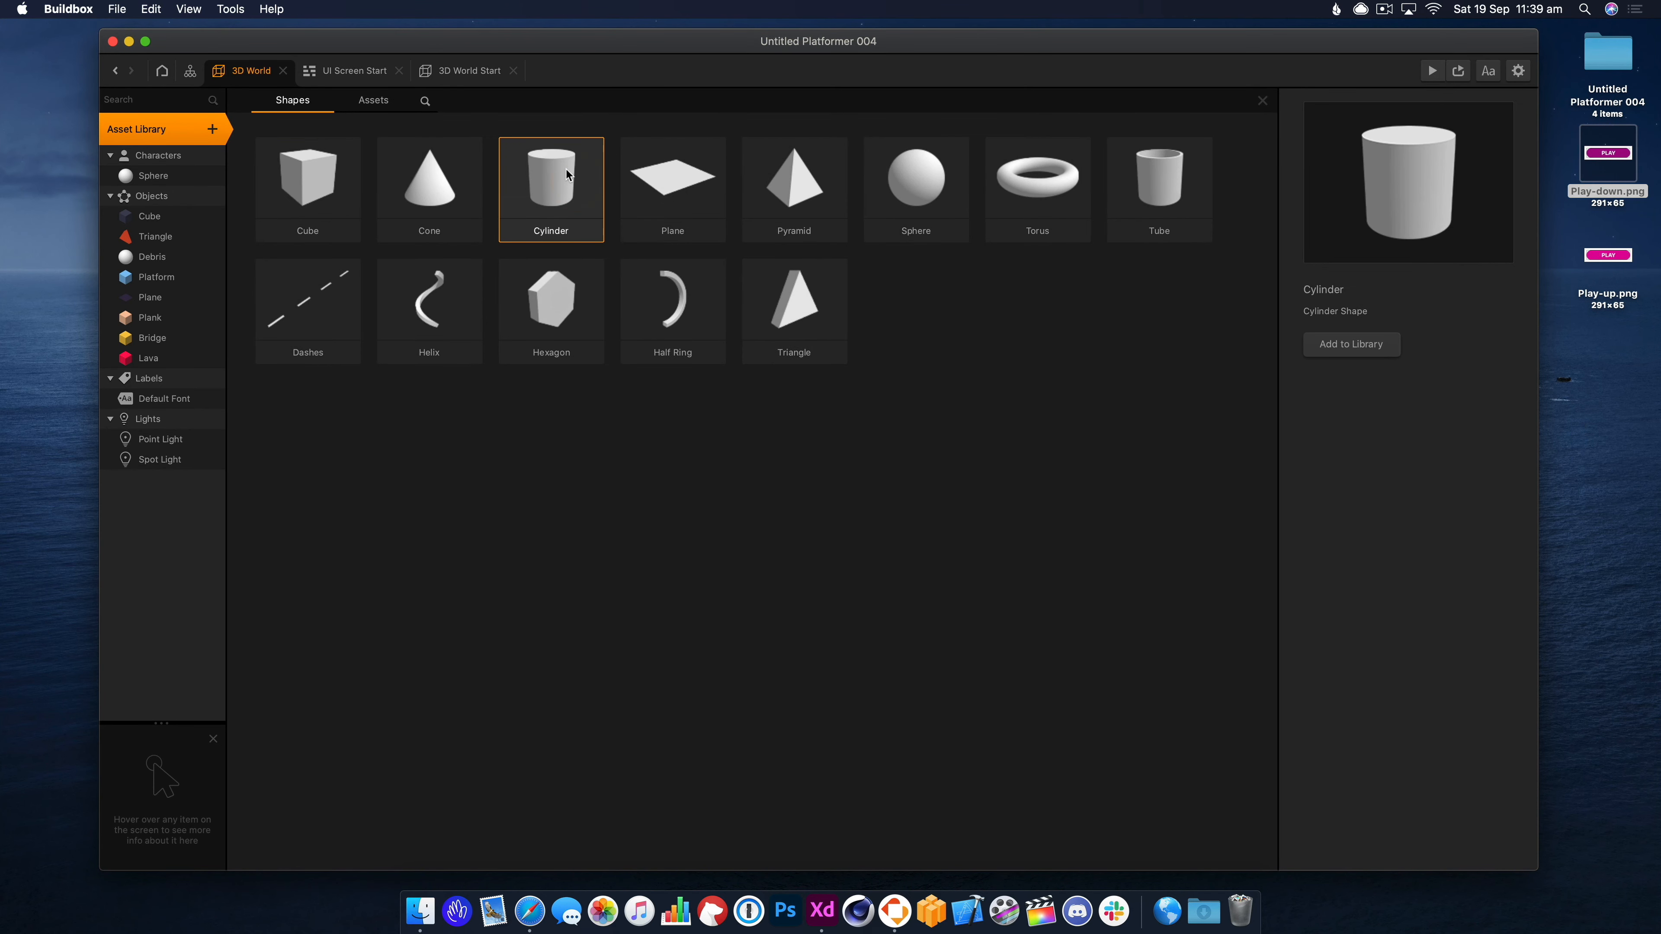
double_click(568, 174)
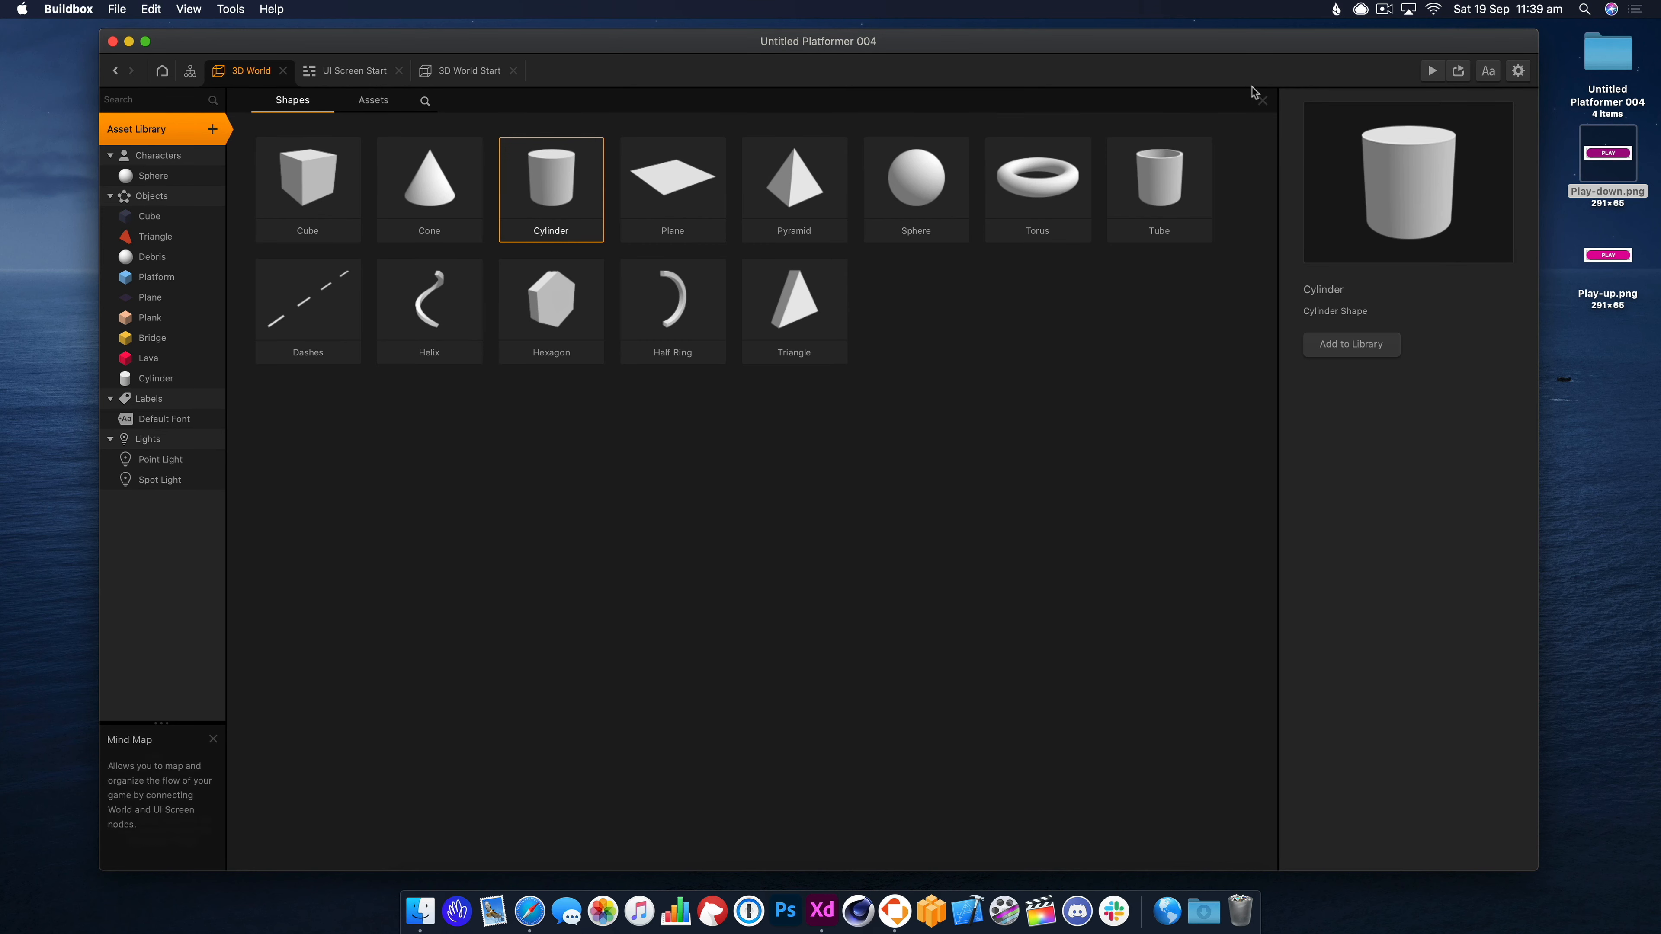
left_click(1260, 96)
Place a cylinder floating above the first platform and rename its asset Coin.
left_click(174, 379)
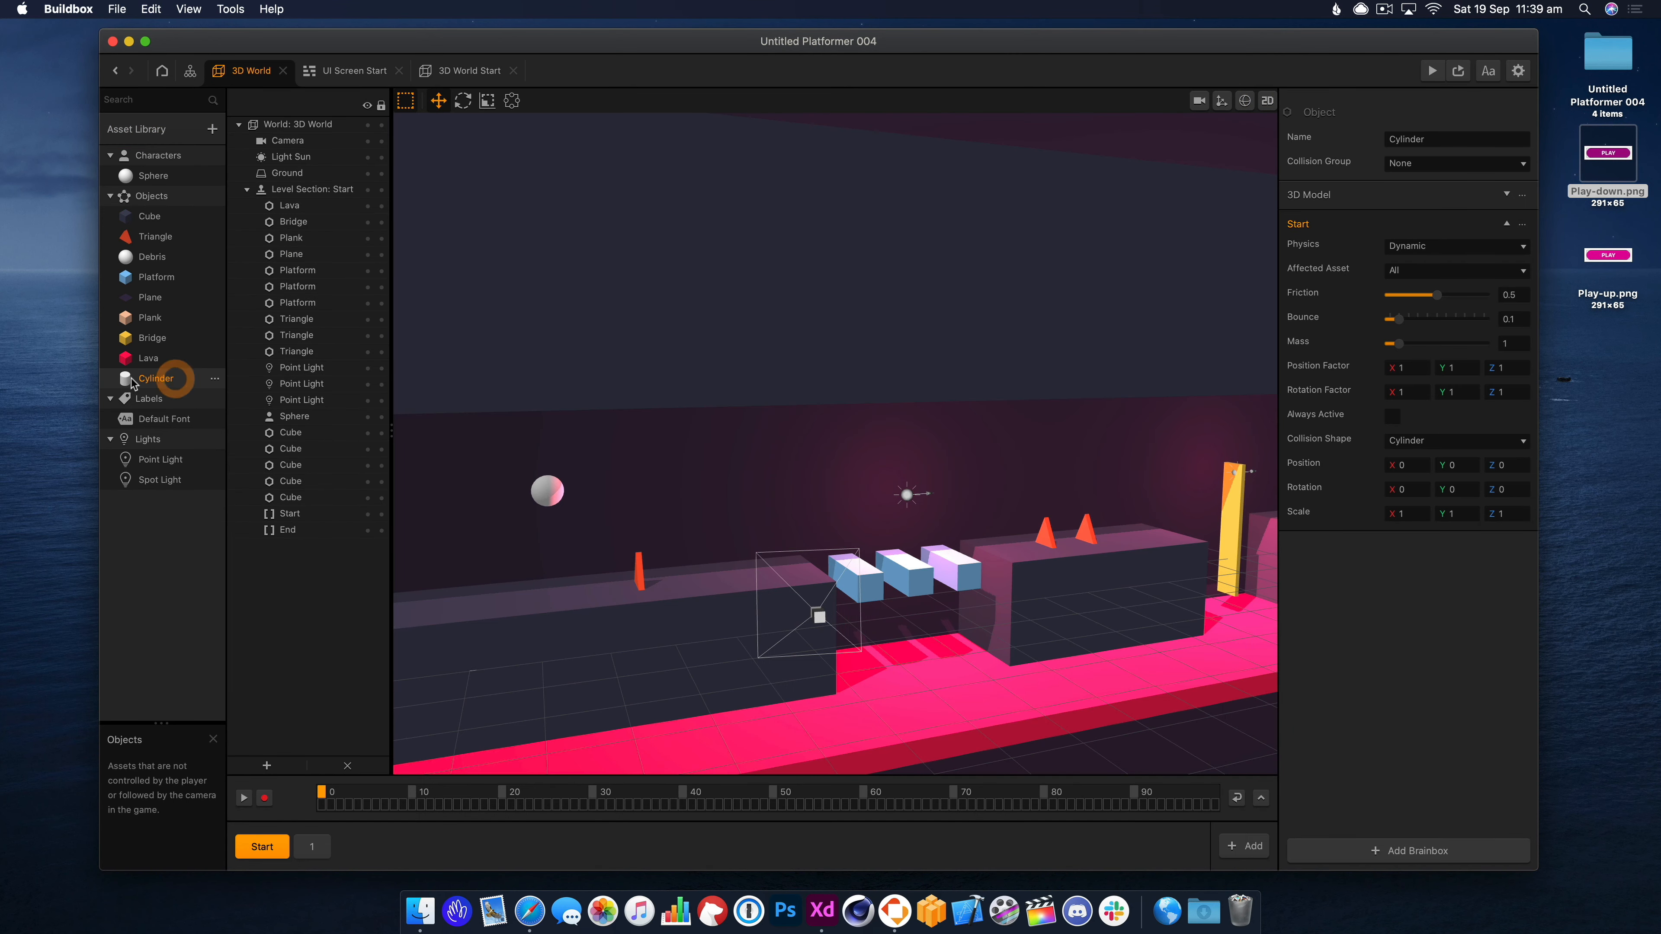
left_click_drag(754, 558, 790, 456)
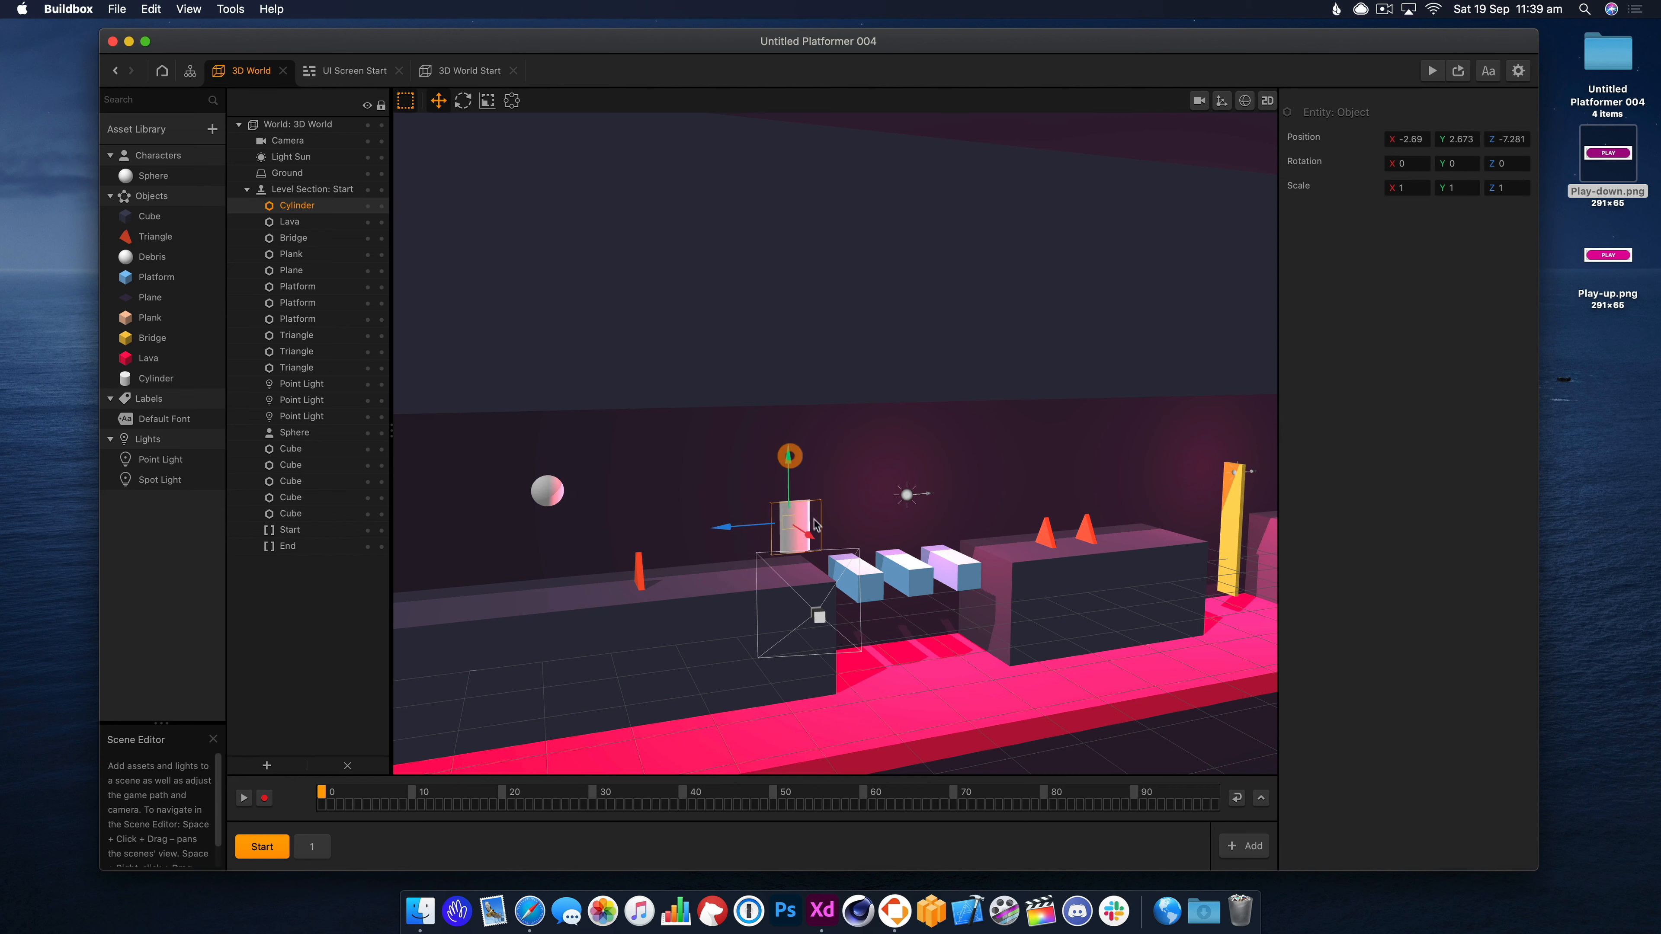
left_click_drag(808, 540, 709, 545)
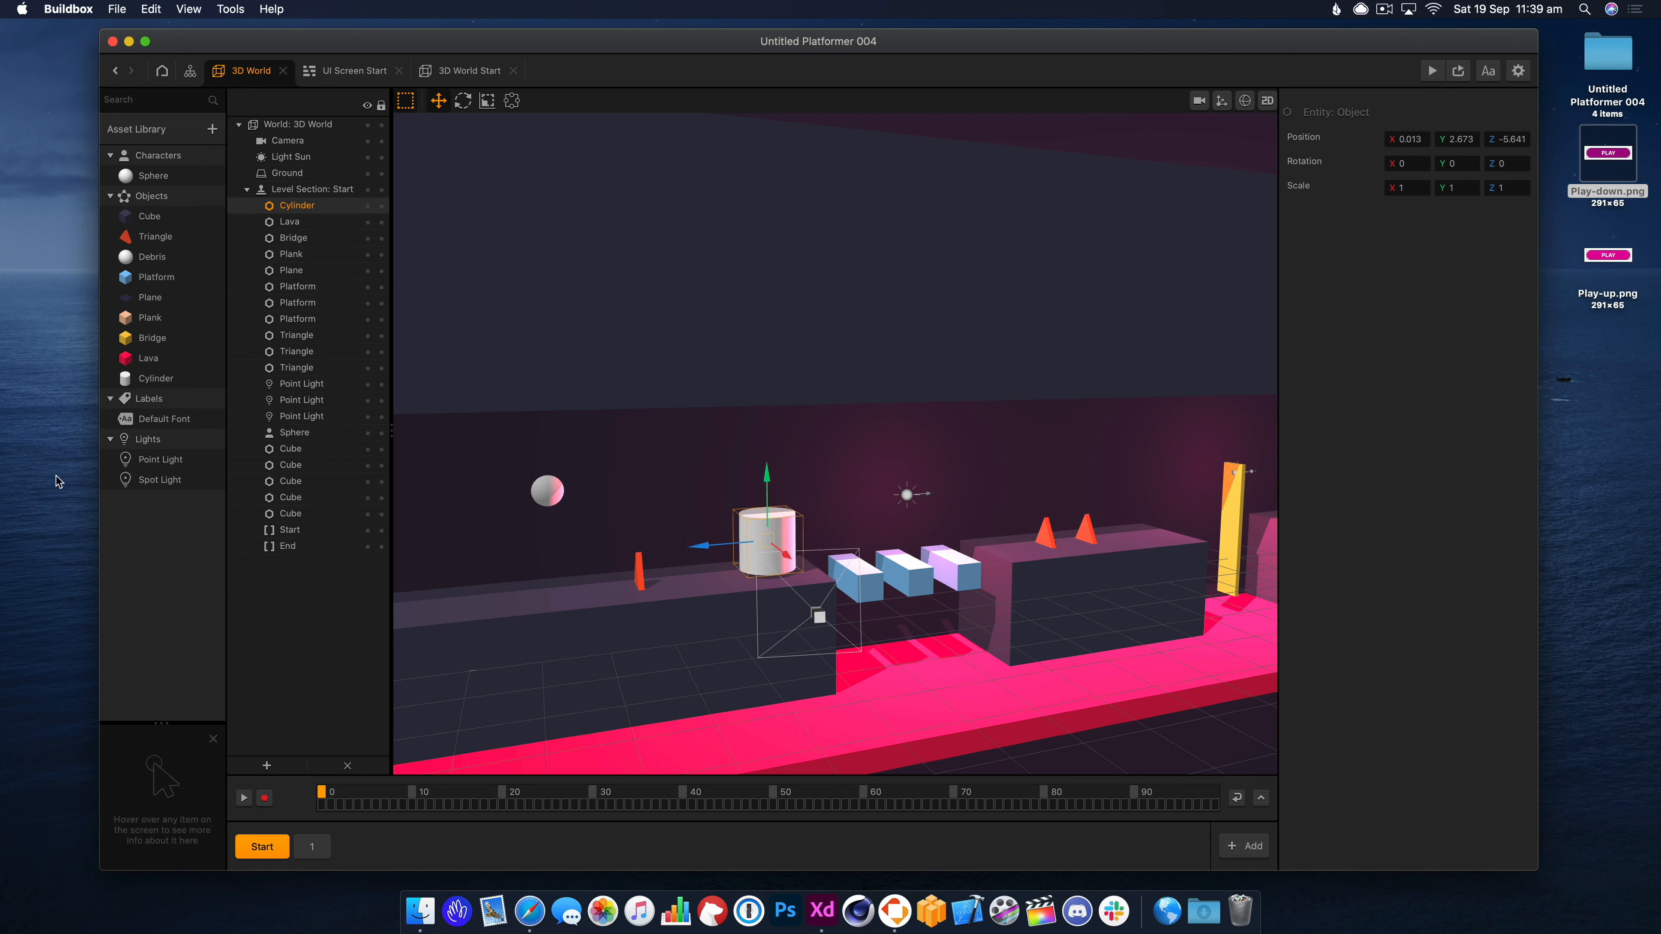
left_click(156, 378)
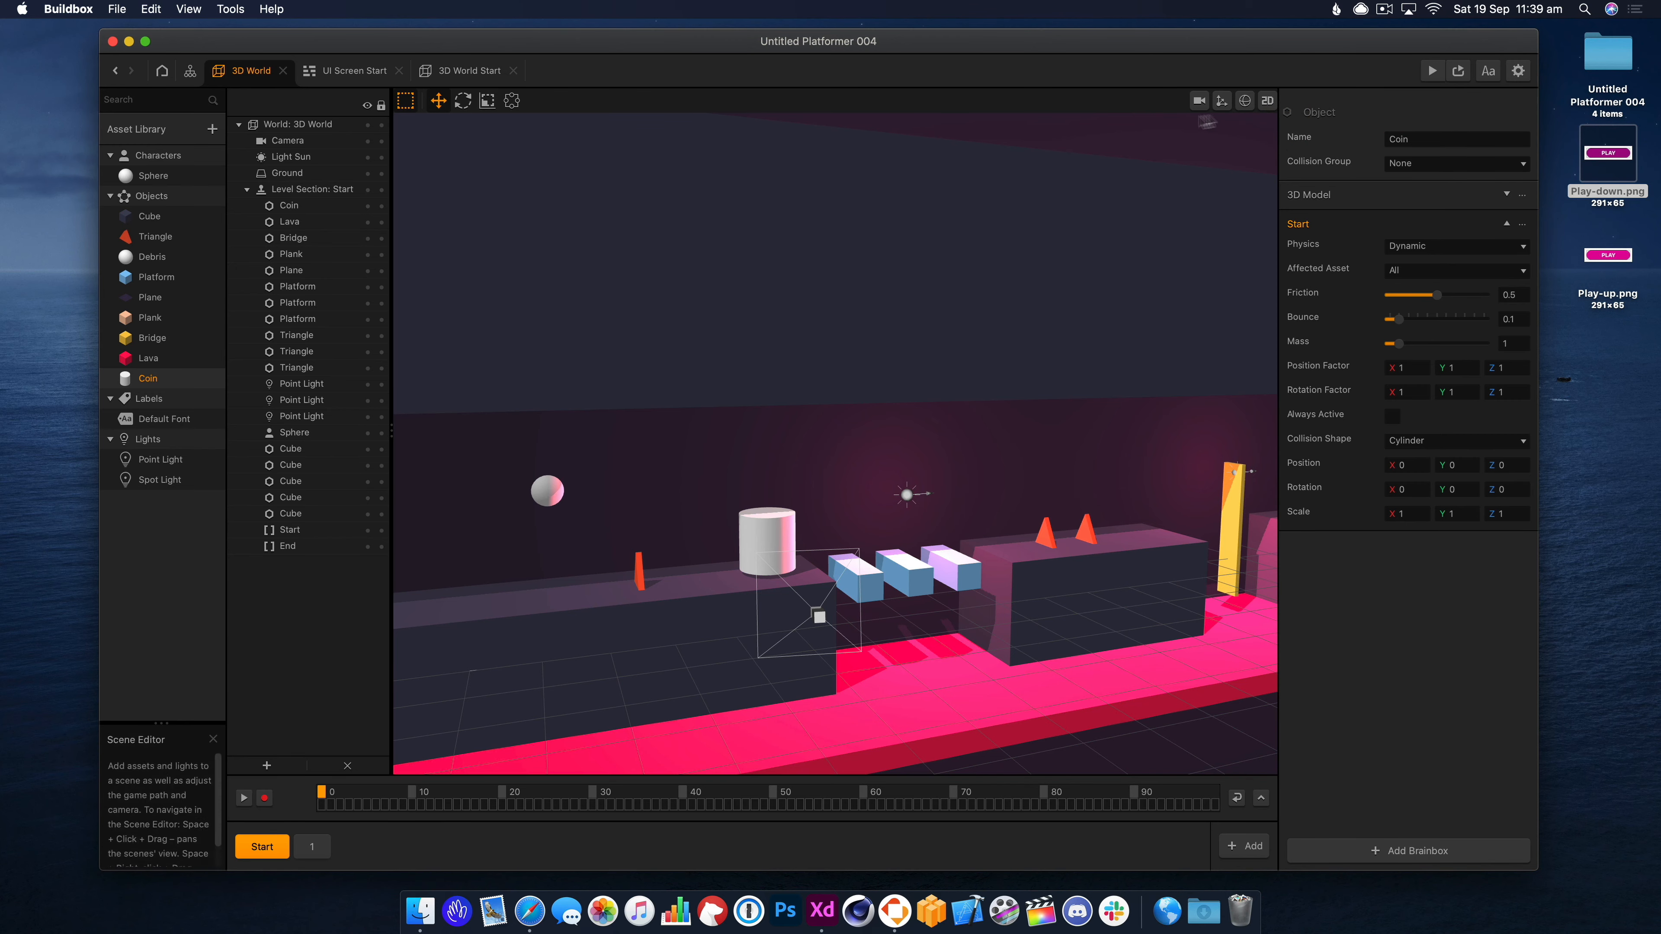
Set the Coin's 3D Model node Y scale to 0.1 in its node graph.
double_click(152, 378)
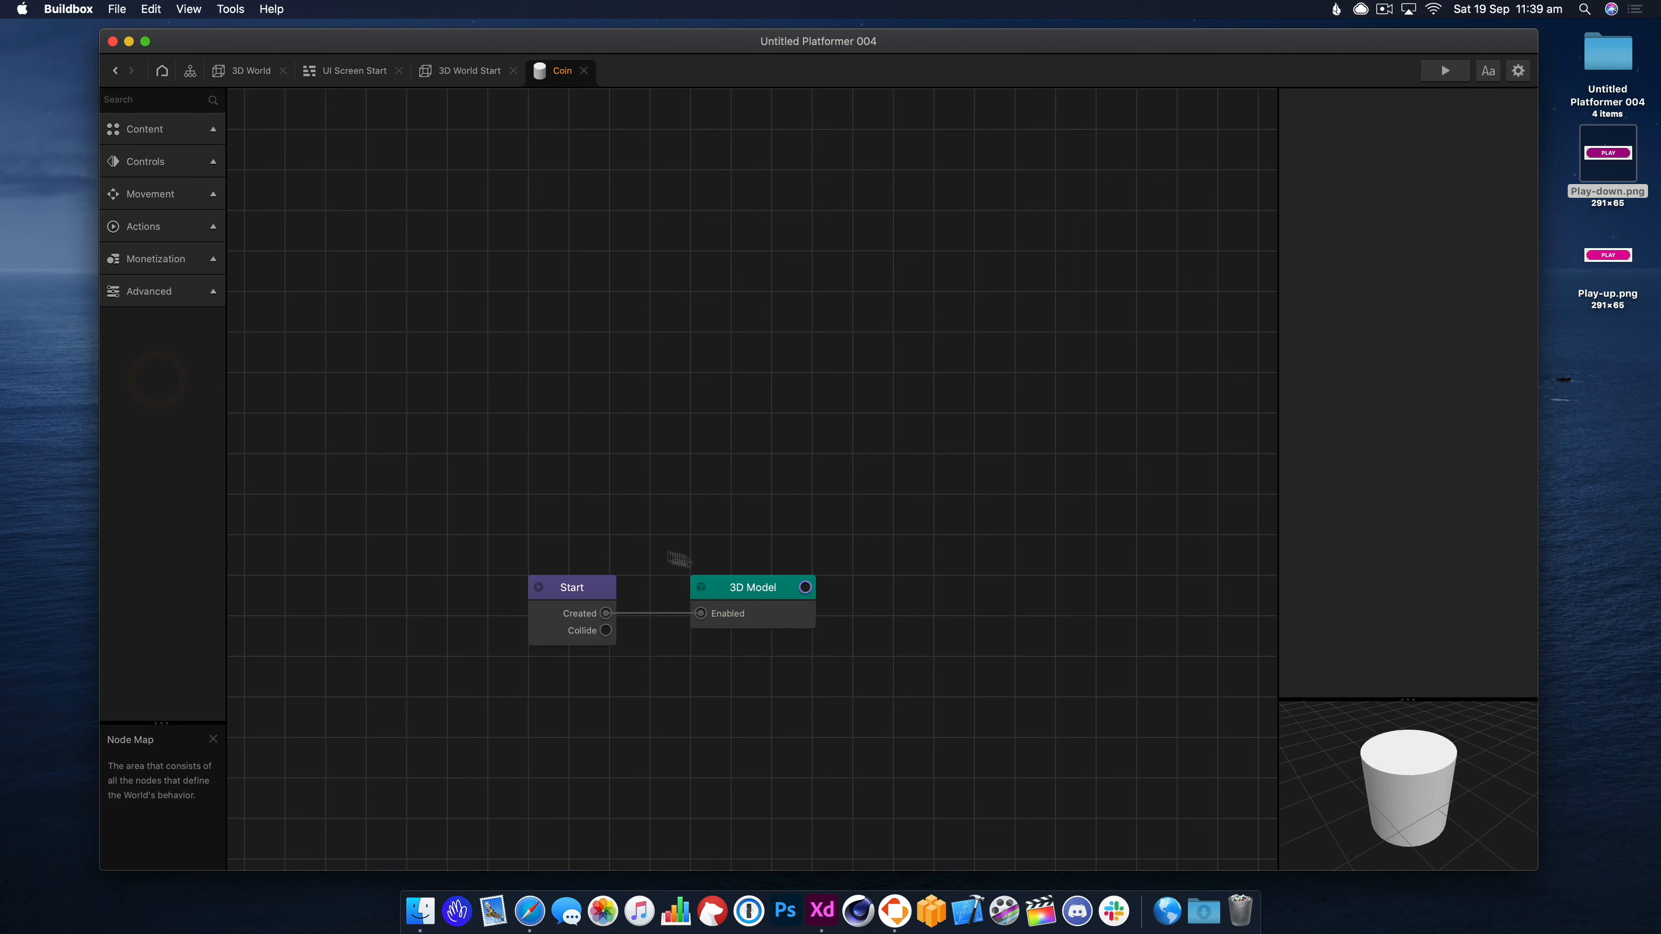
left_click_drag(750, 605, 776, 523)
left_click_drag(566, 577, 554, 533)
left_click_drag(778, 505, 775, 490)
left_click(1472, 631)
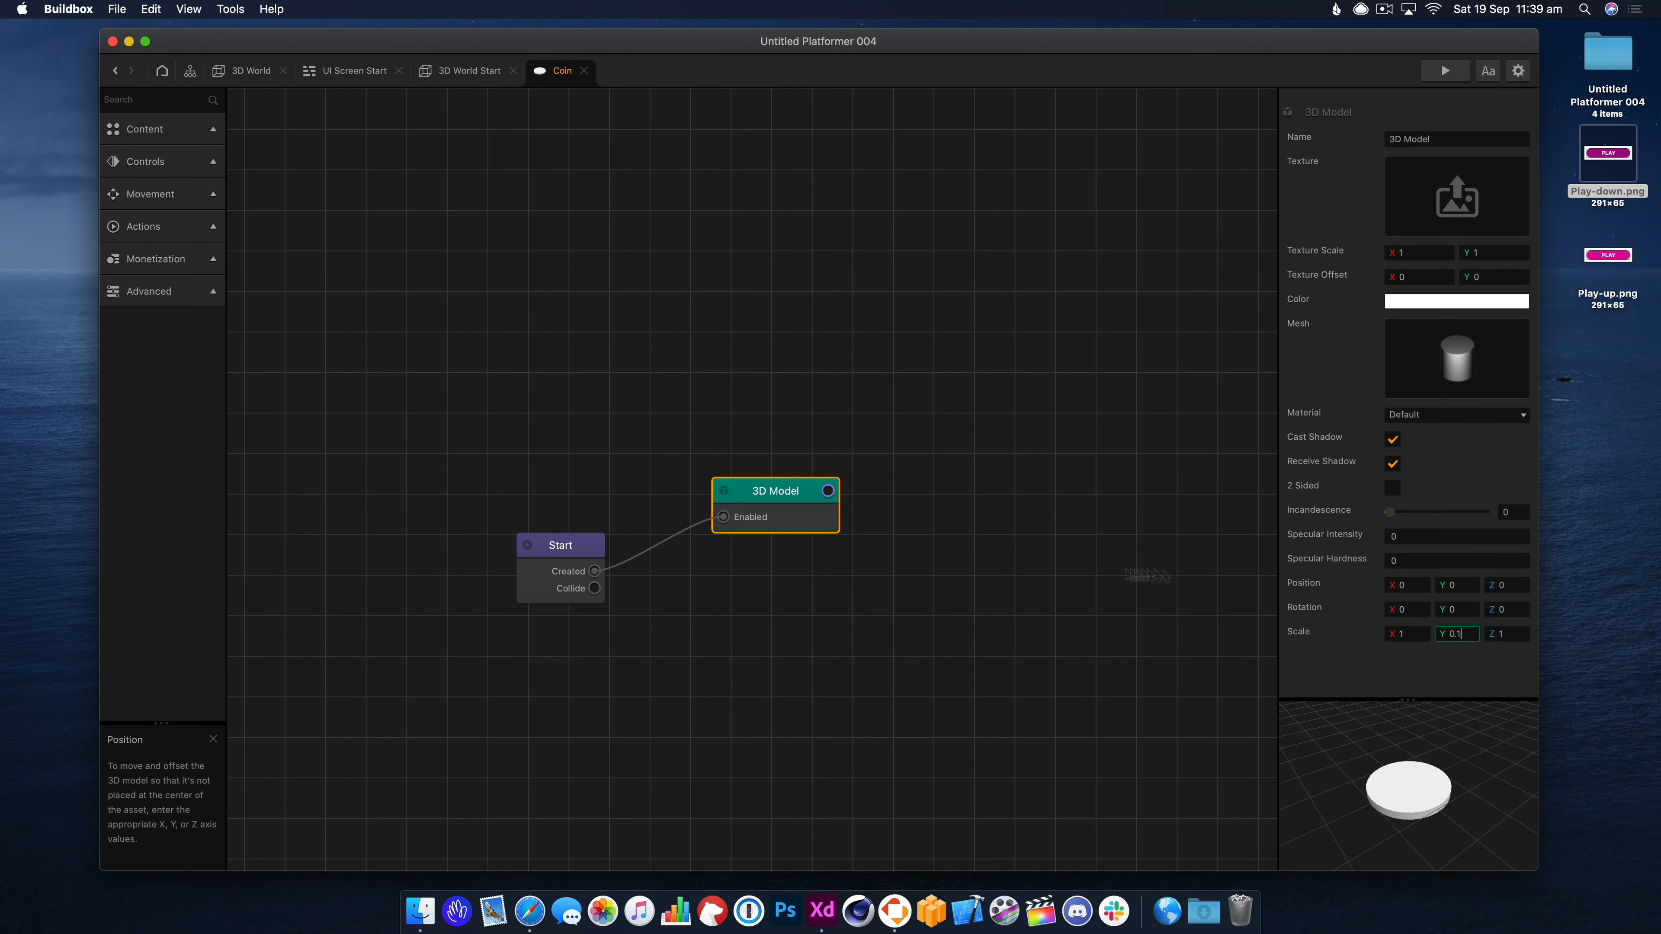
left_click(148, 95)
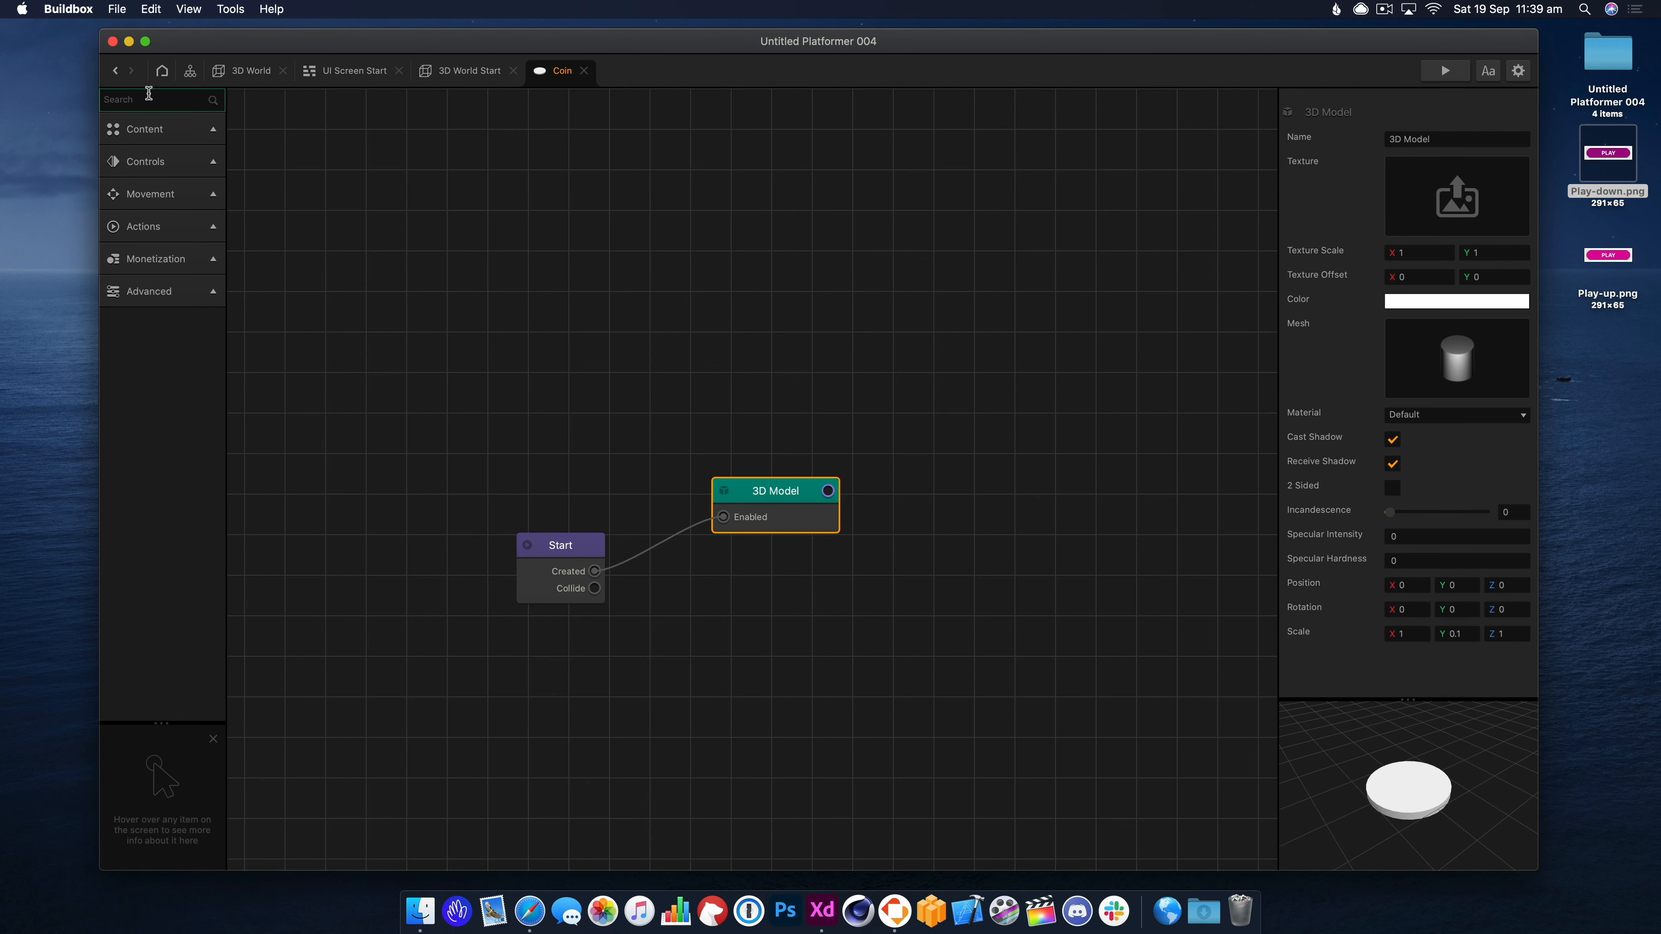
Add a Rotation Animation node fired by Start's Created output, targeting X 180 and Y 0.
type("ro")
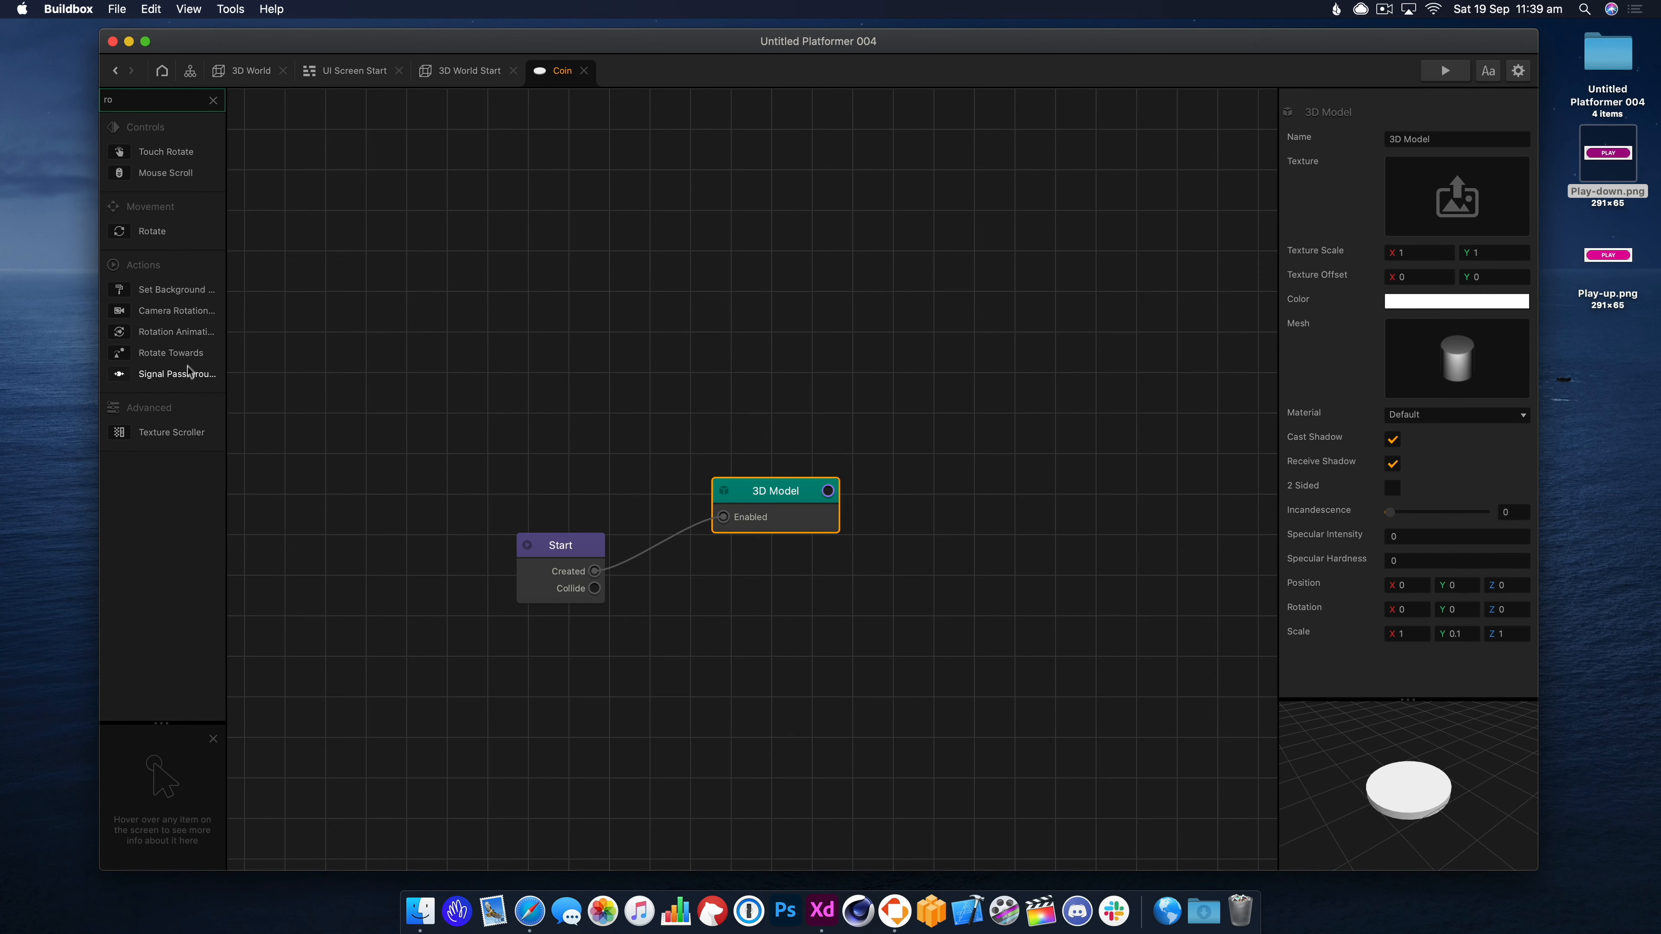
left_click_drag(931, 353, 755, 412)
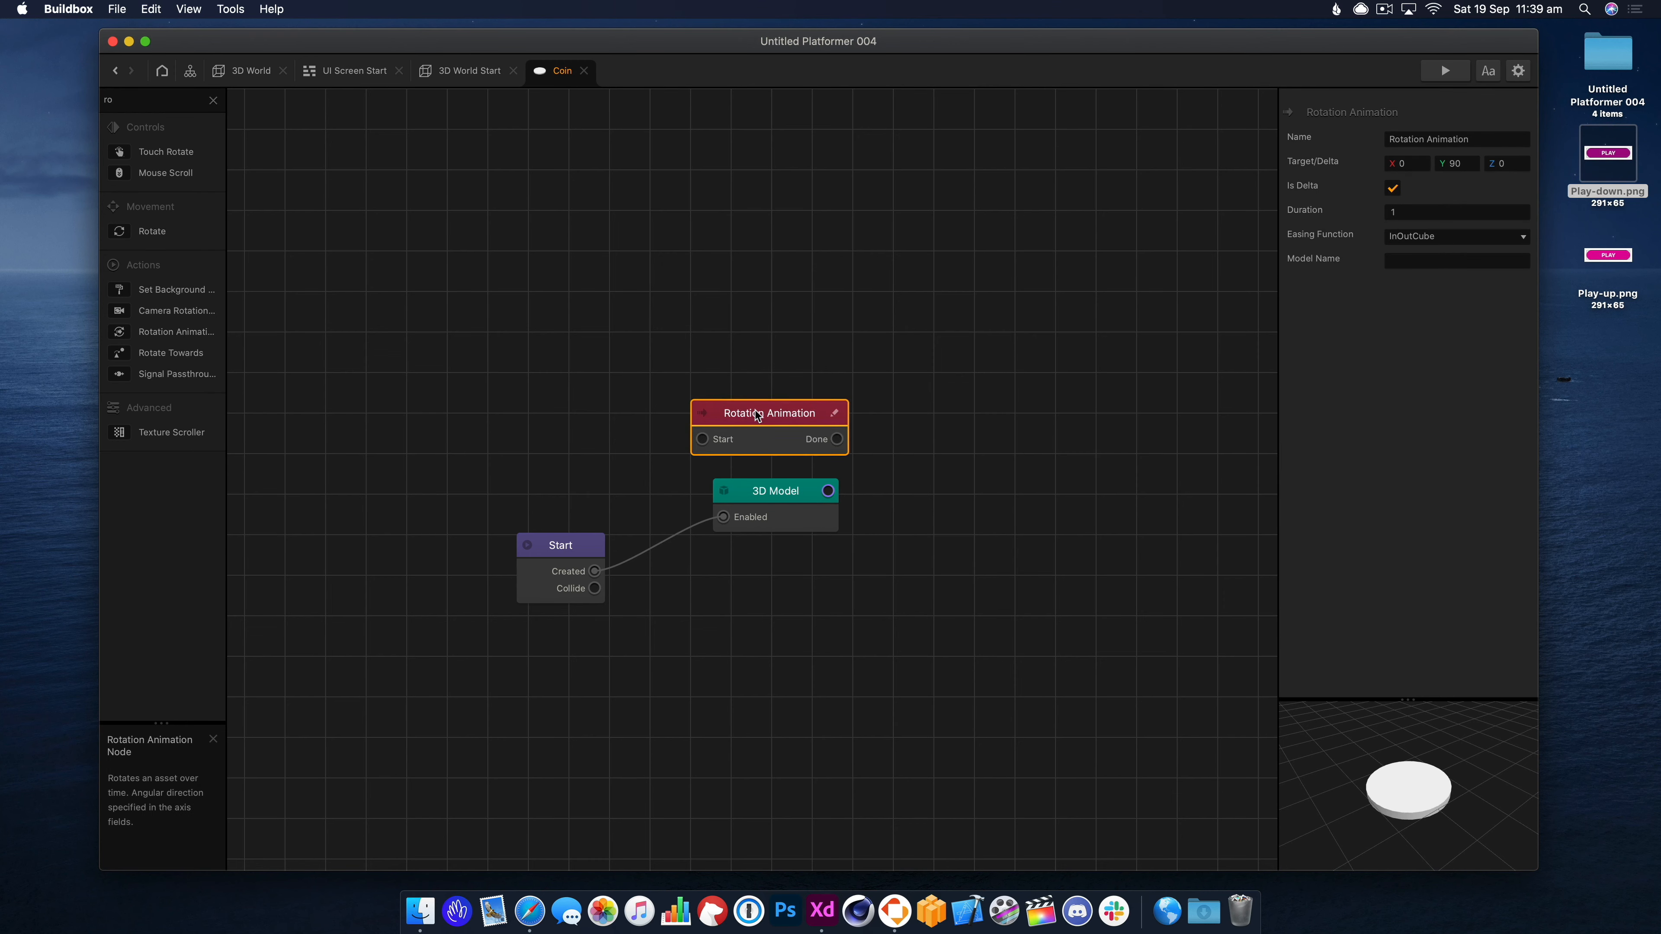
left_click(597, 573)
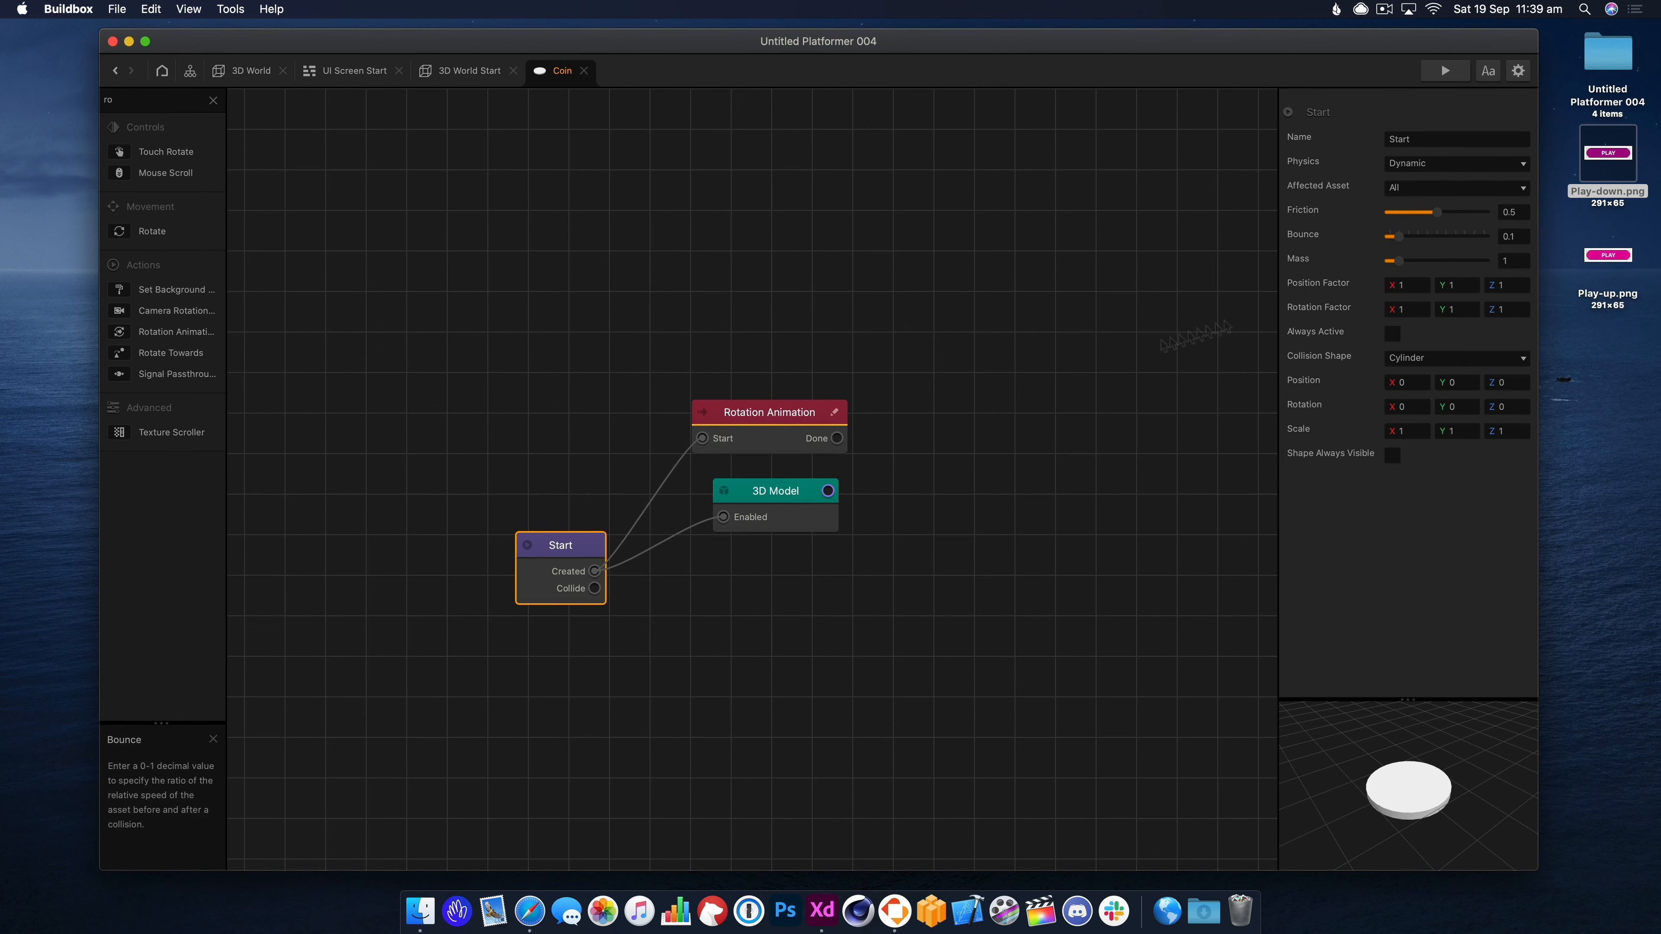
left_click(772, 431)
type("18")
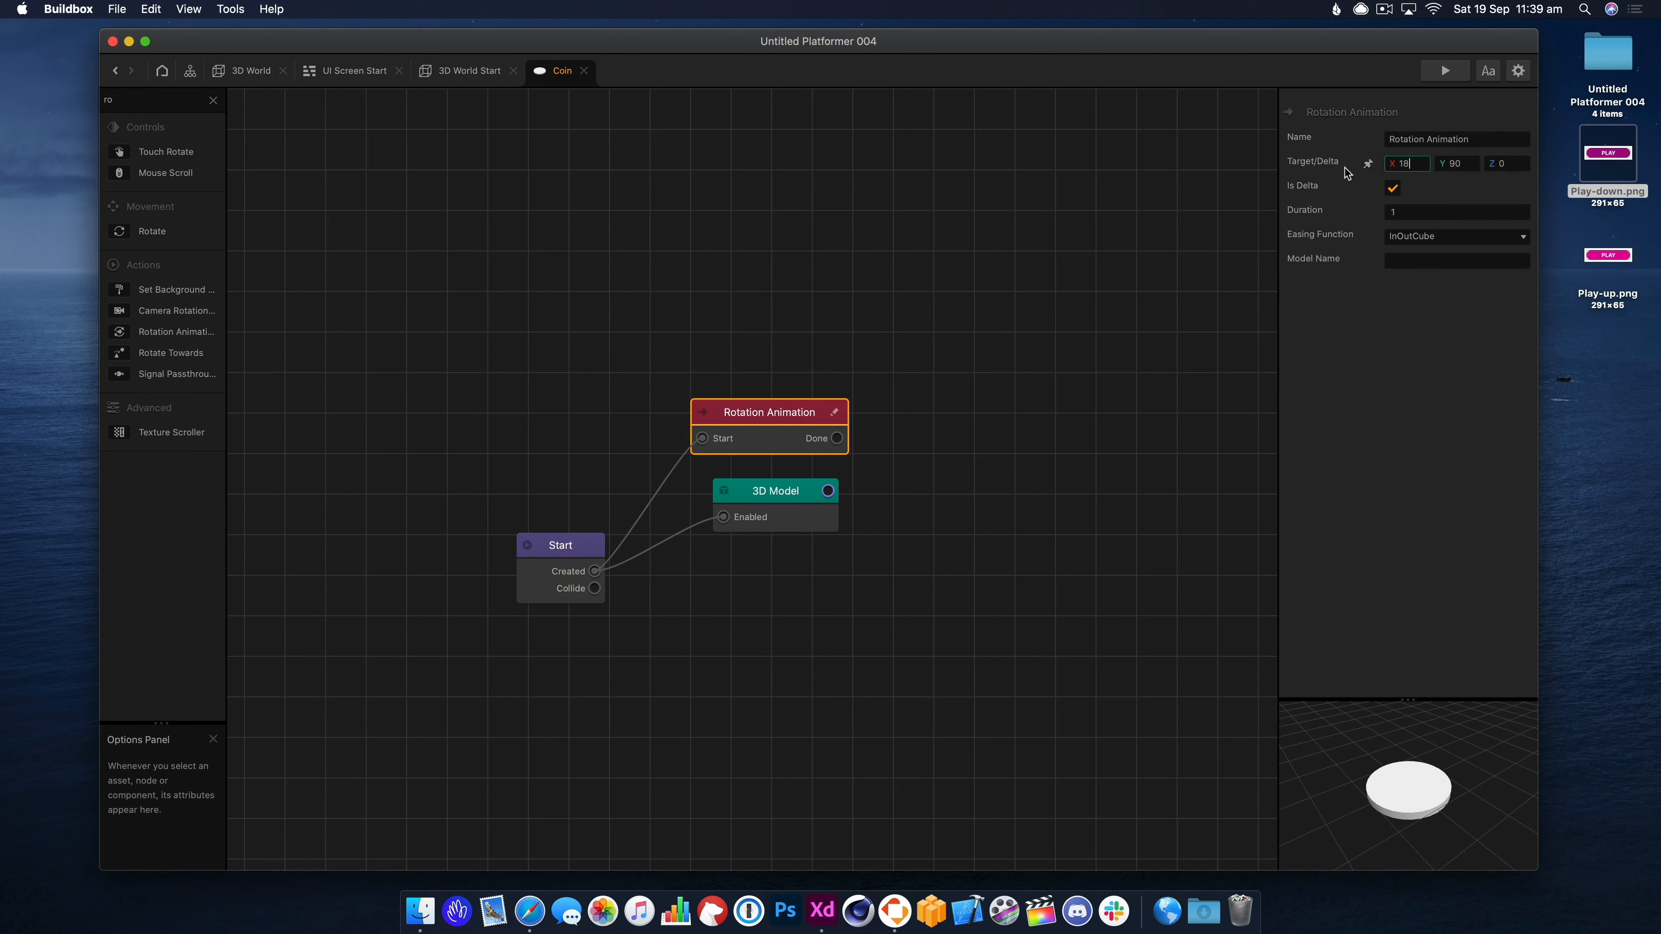
type("0")
key("Tab")
type("0")
key("Tab")
Preview the level twice to watch the coin's rotation animation.
left_click(1447, 70)
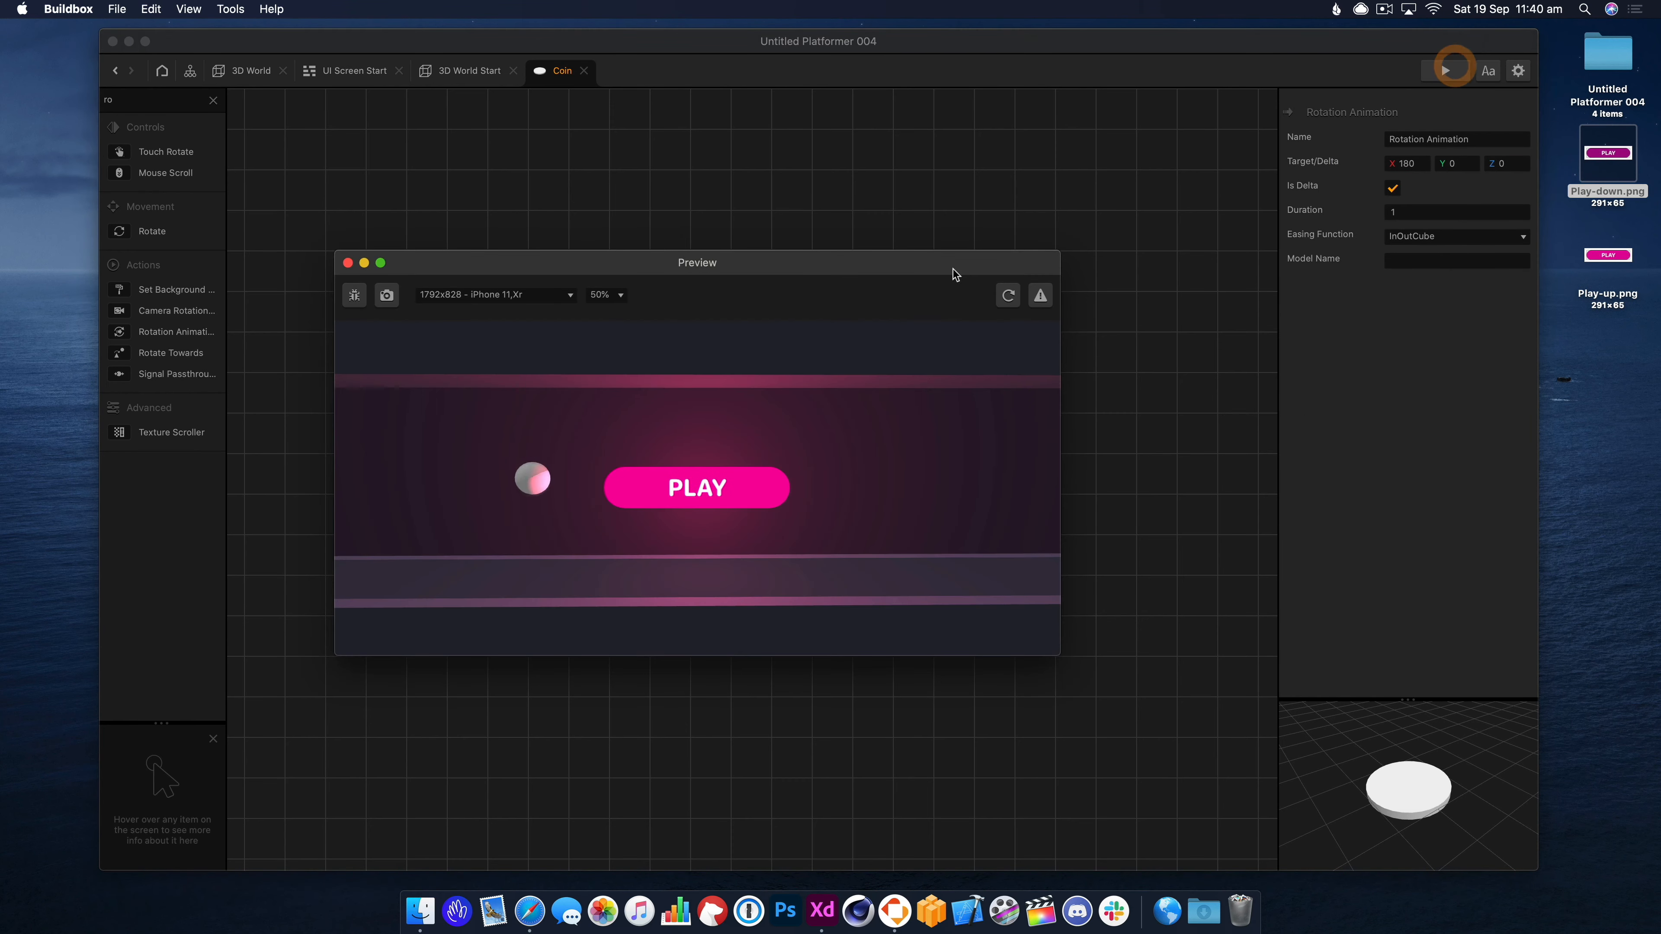
left_click(746, 476)
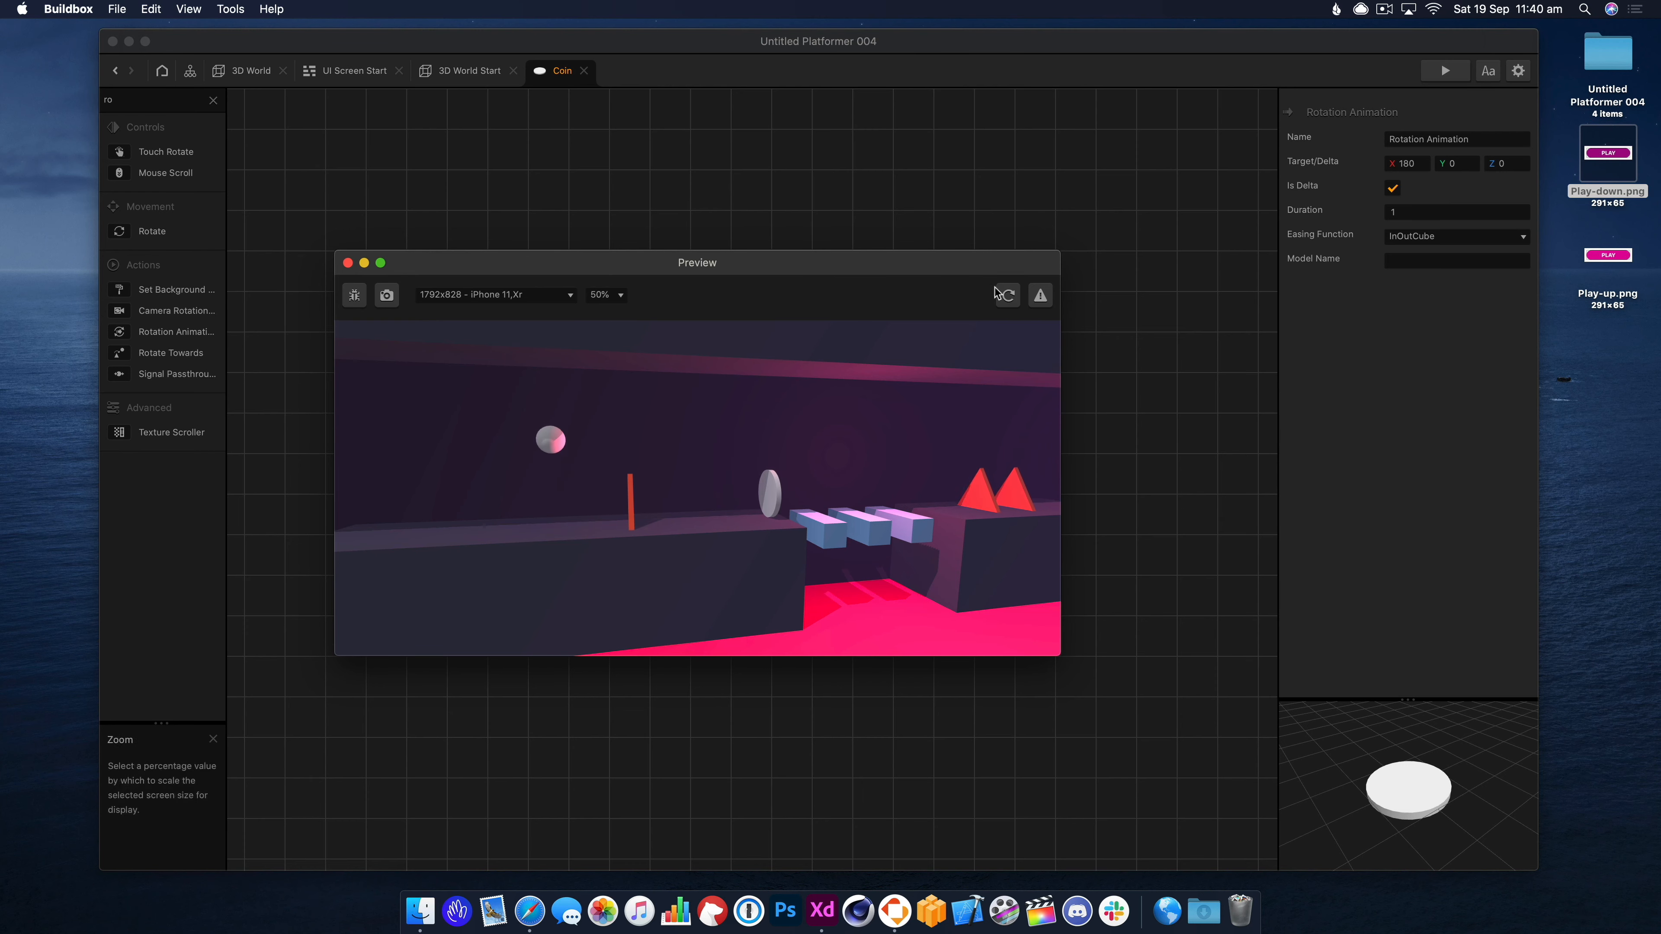
left_click(1004, 295)
left_click(745, 484)
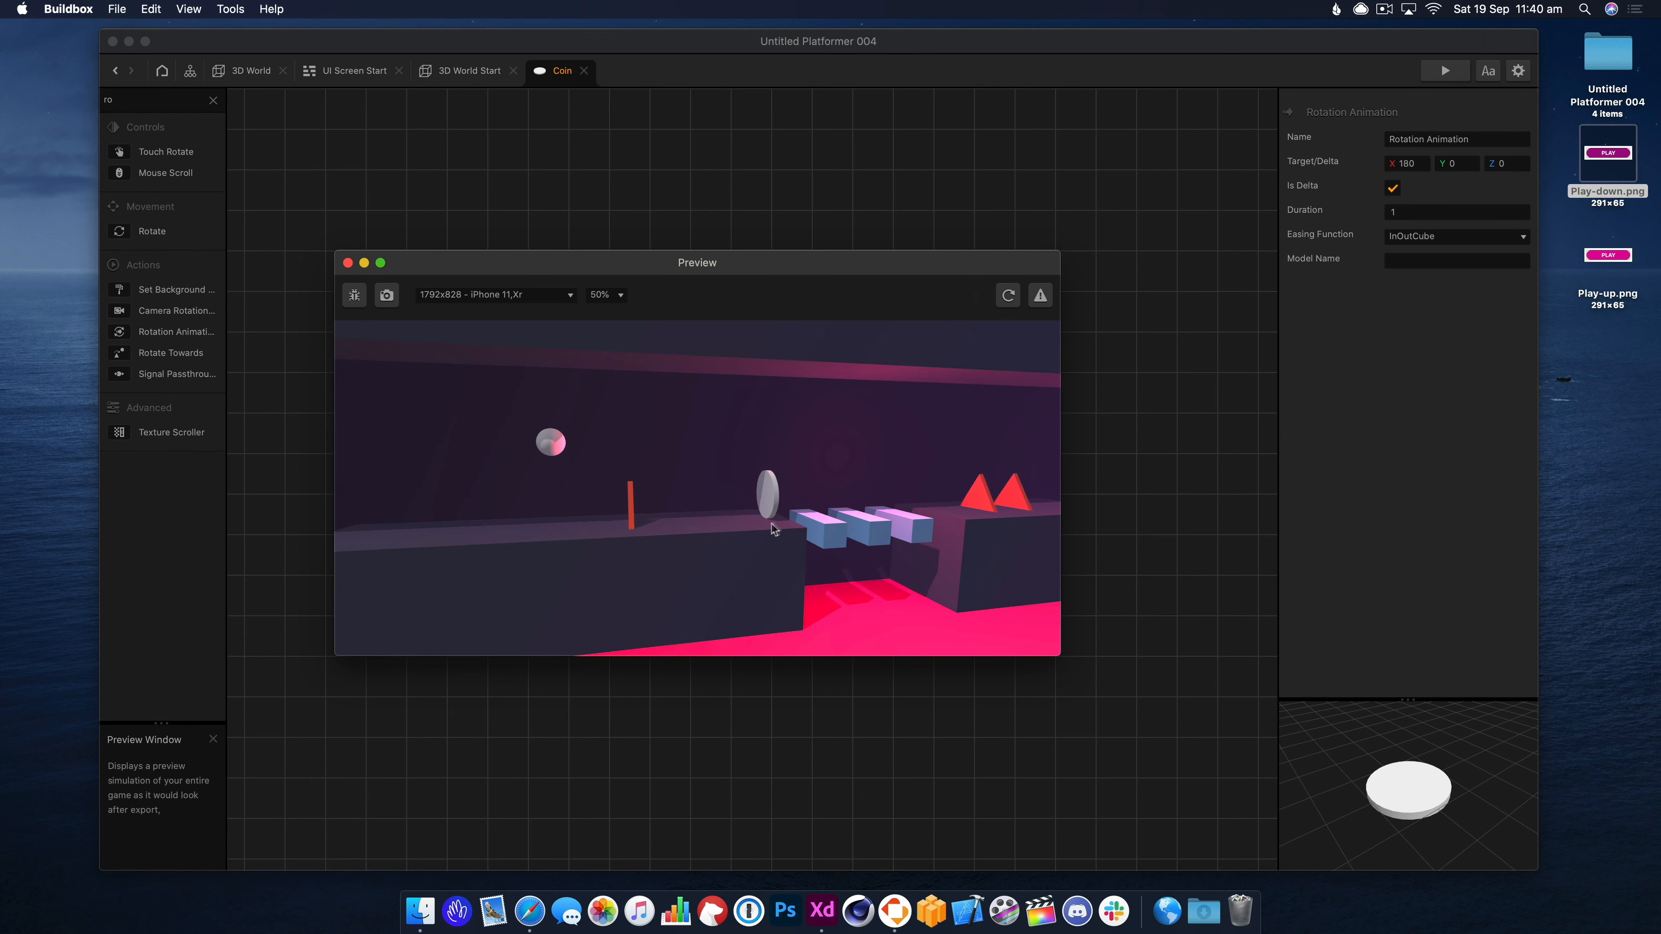
left_click(348, 262)
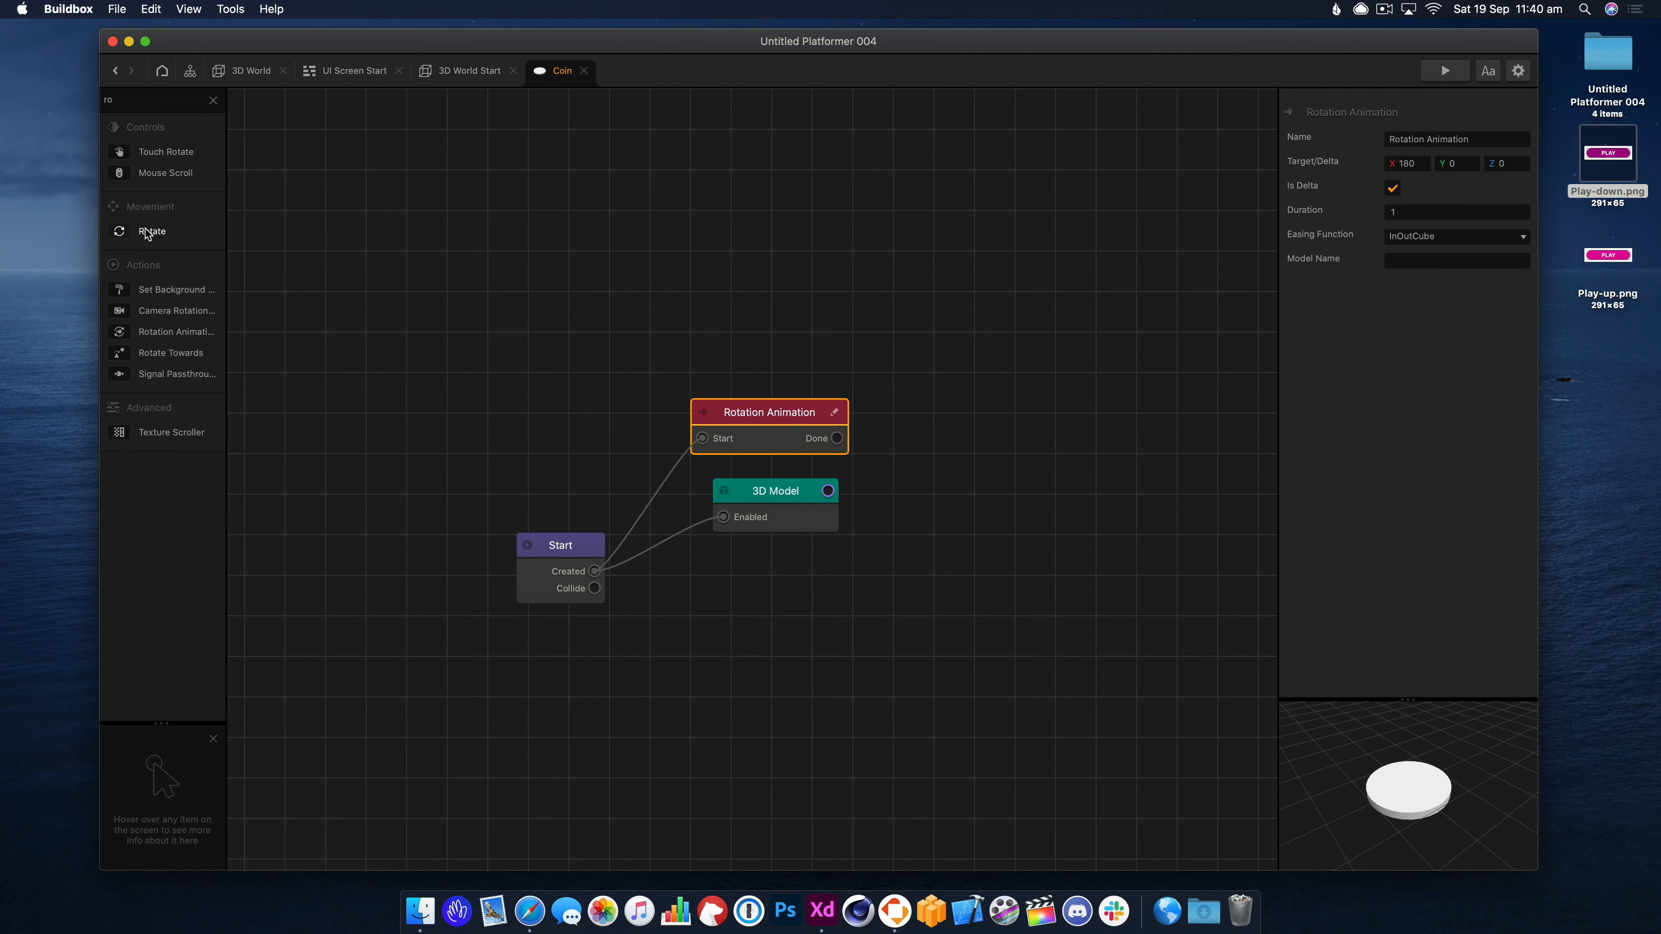
Swap the Rotation Animation for a Rotate node linked to Start's Created, speed X 180, and preview.
left_click_drag(668, 411, 669, 410)
left_click(774, 417)
key("BackSpace")
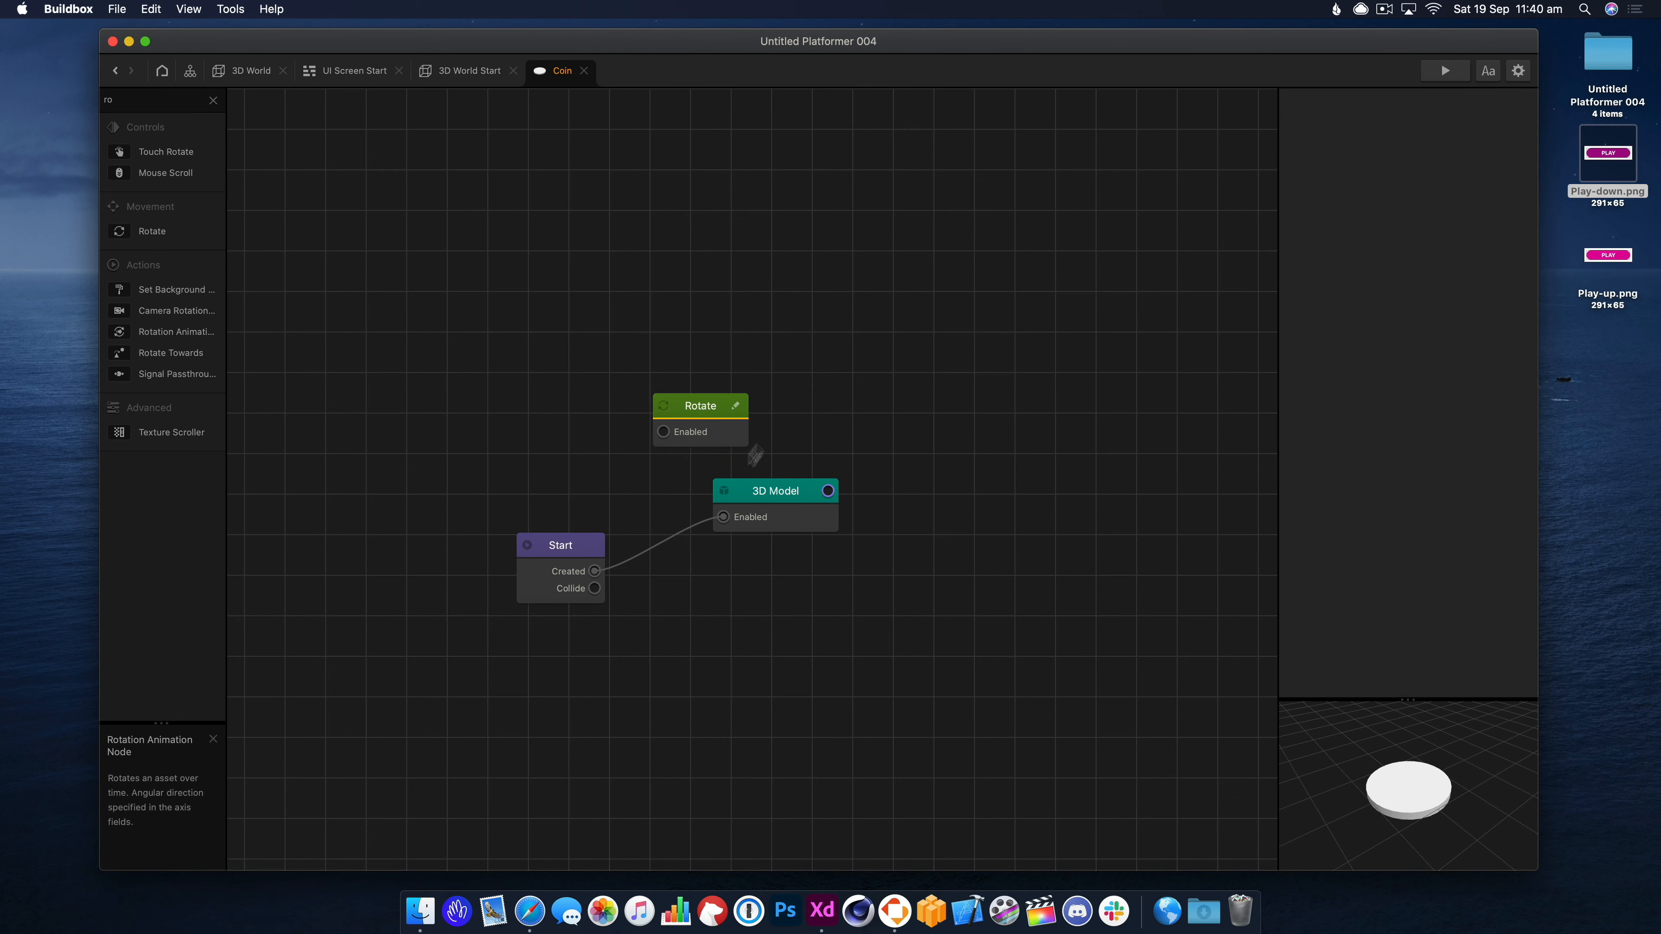
left_click_drag(594, 571, 880, 412)
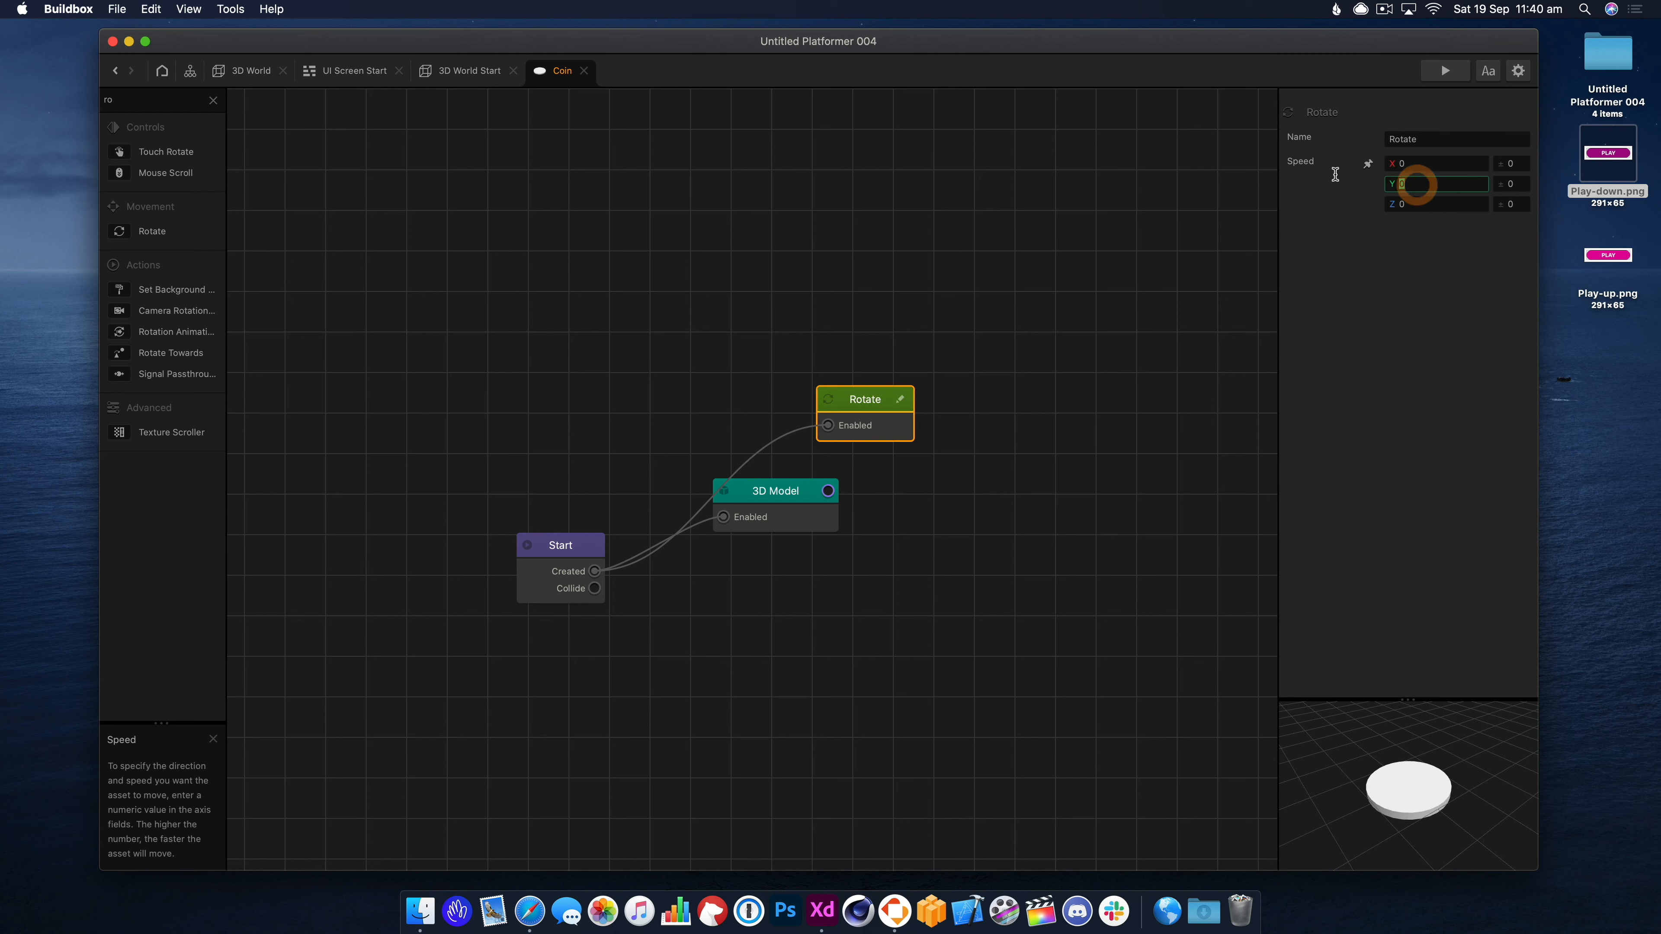
type("180")
key("Tab")
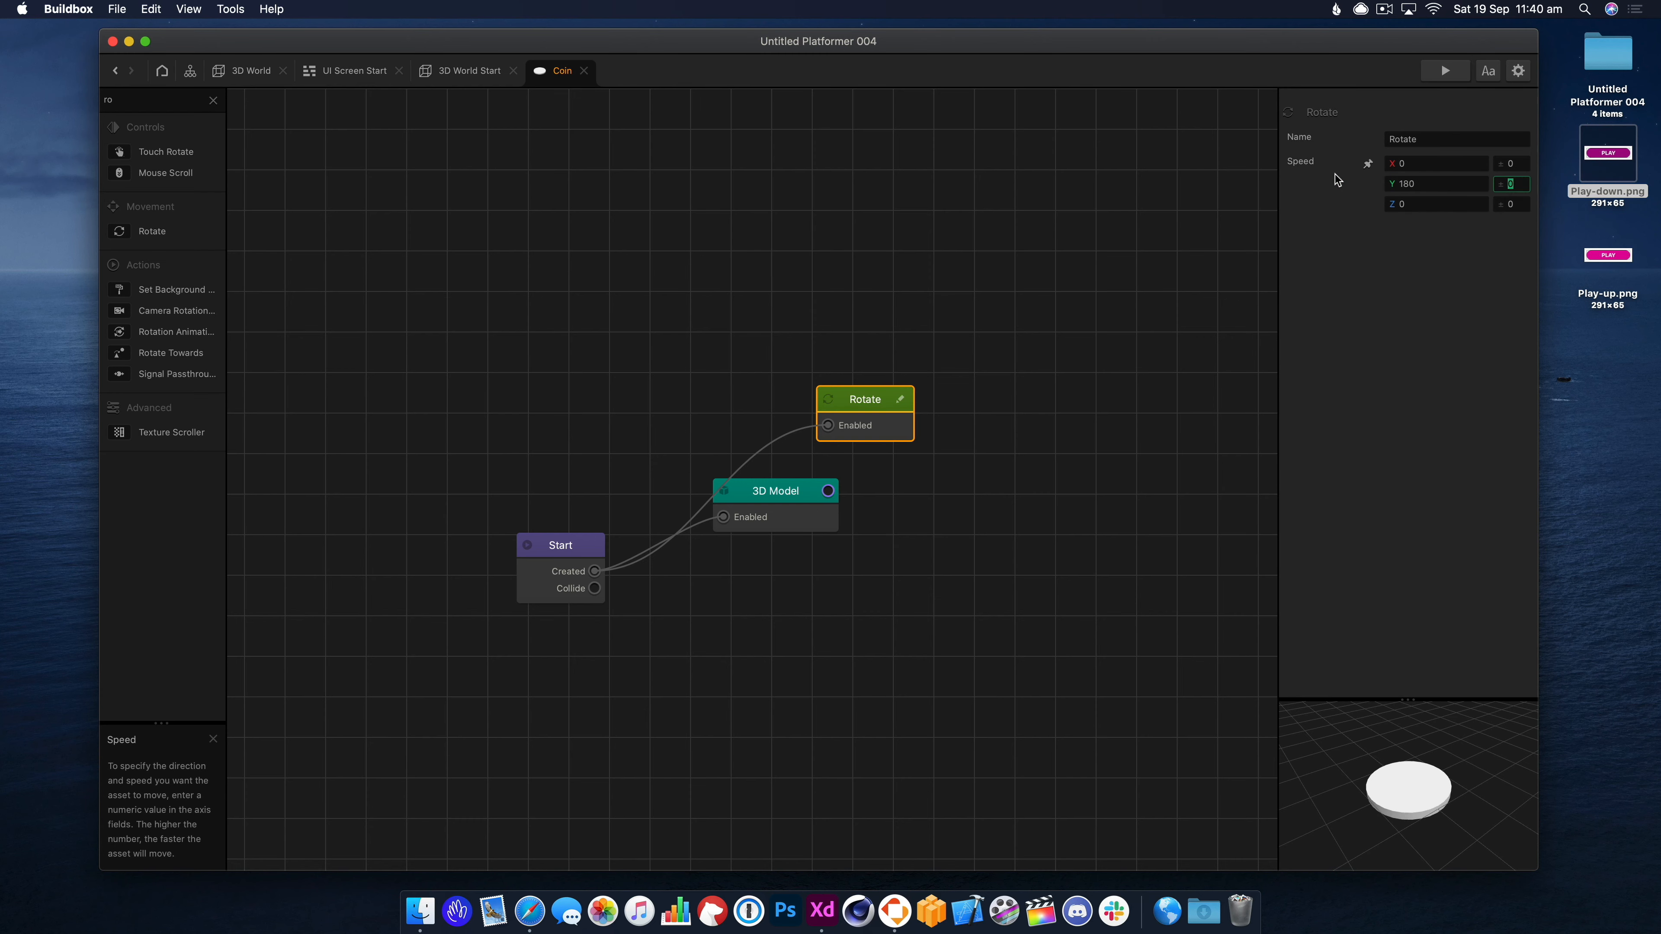
left_click(1445, 69)
left_click(697, 382)
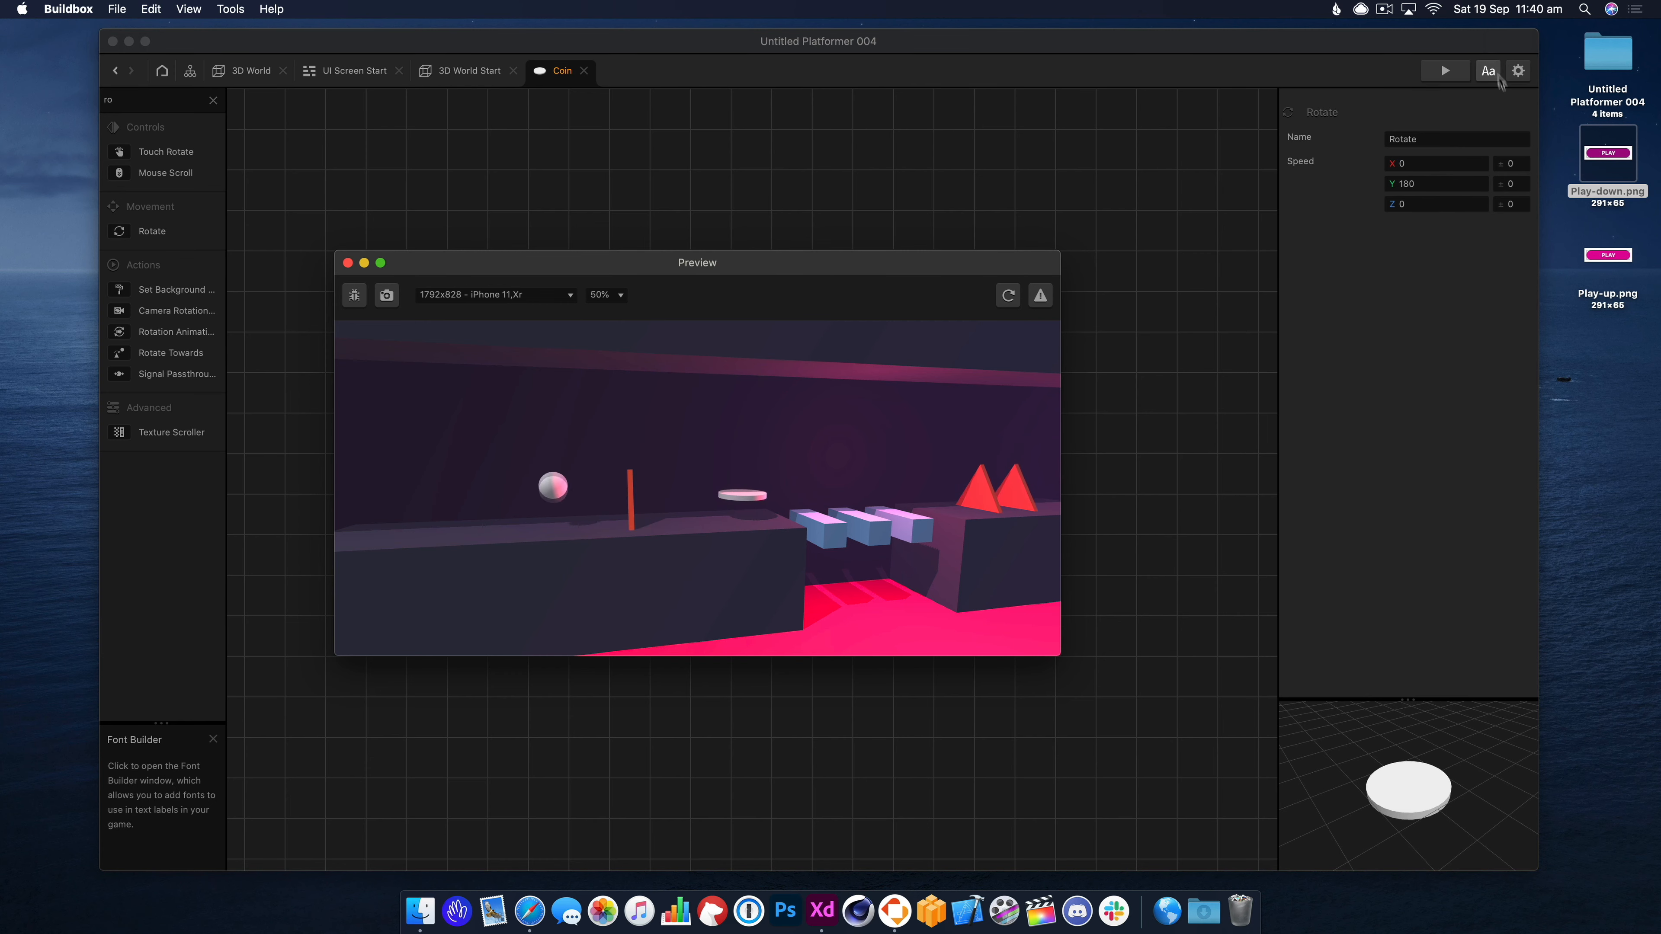
Re-enter Rotate speed X 180 with Y 0 and replay the preview to watch the spin.
left_click(1333, 205)
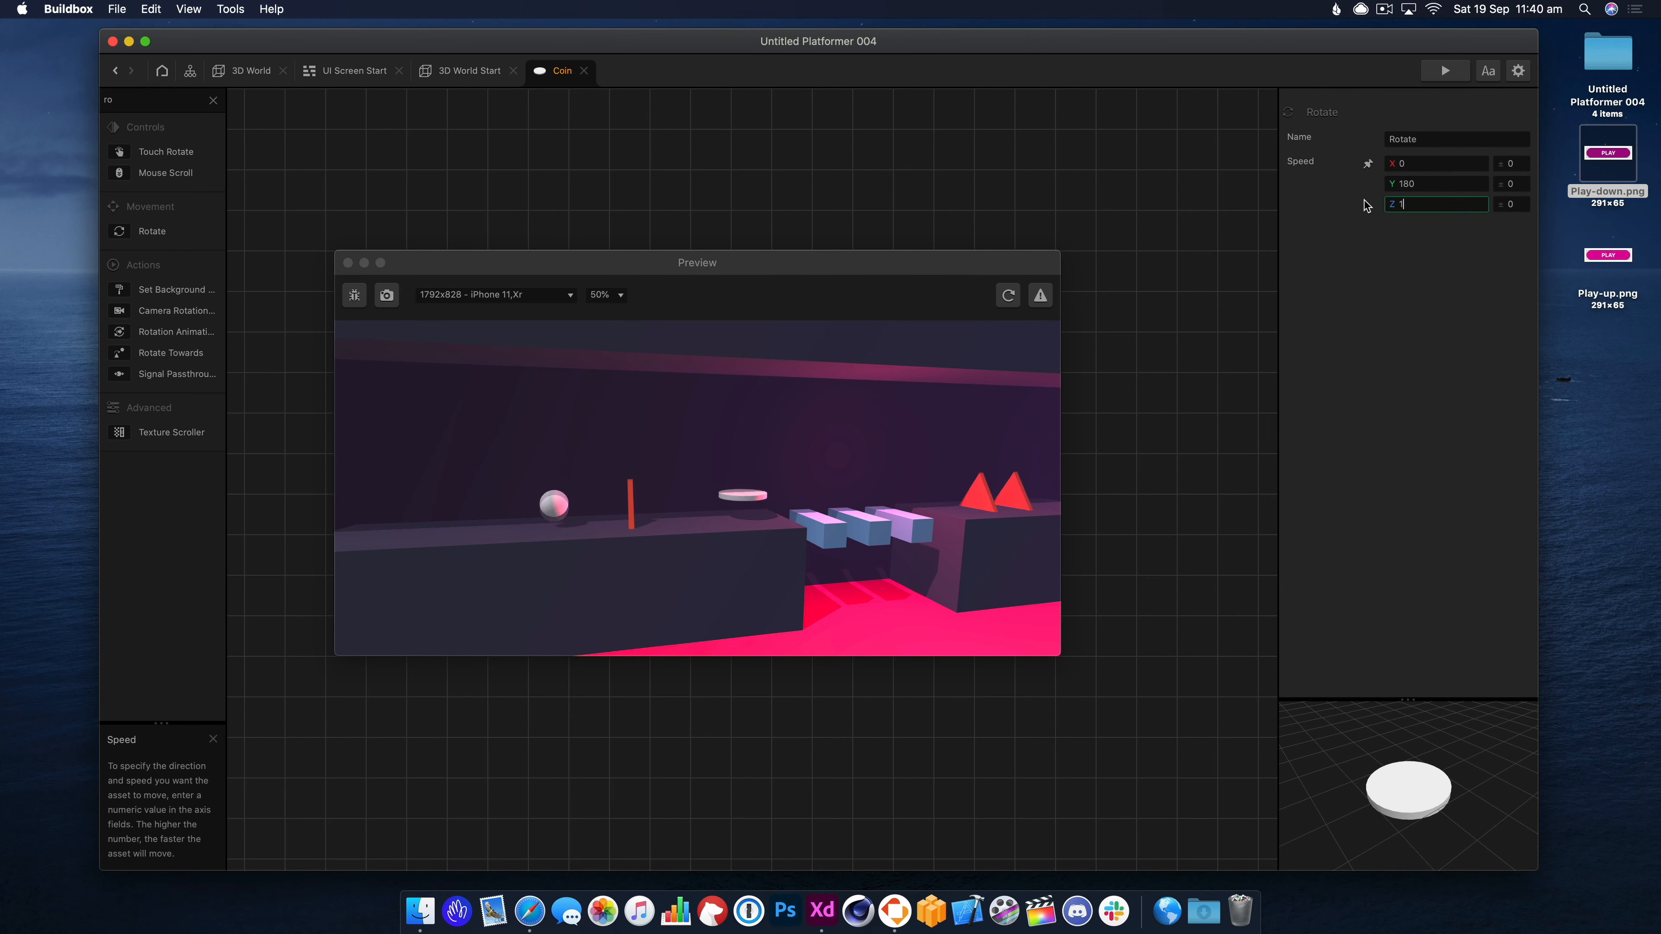
left_click(1421, 161)
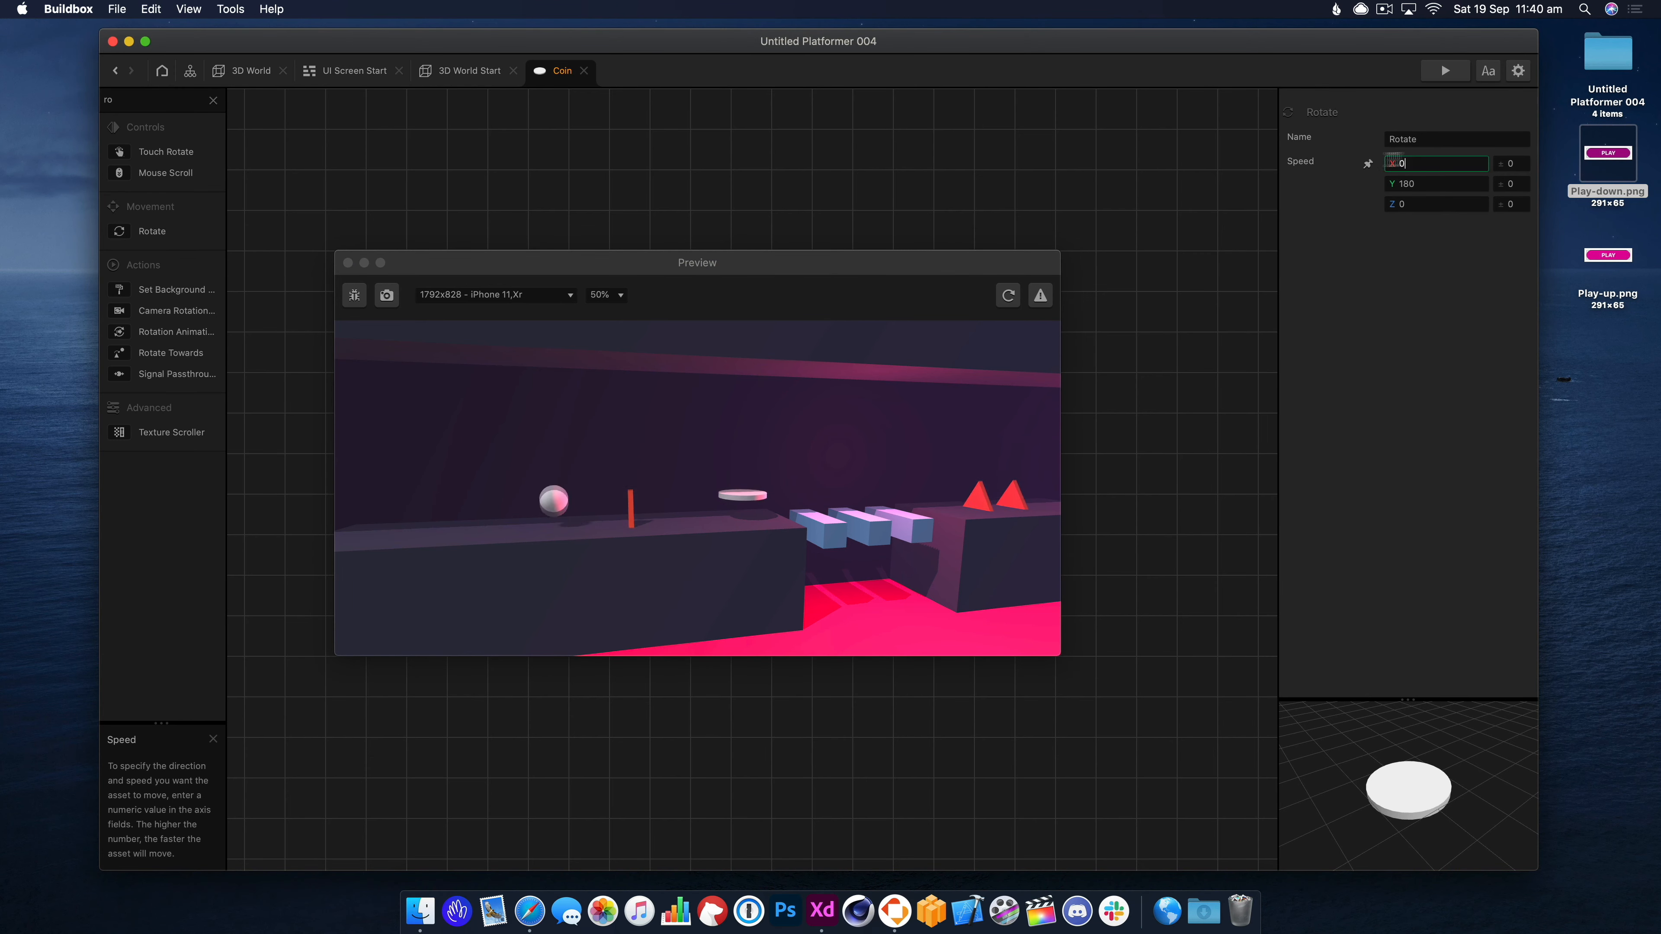
type("180")
key("Tab")
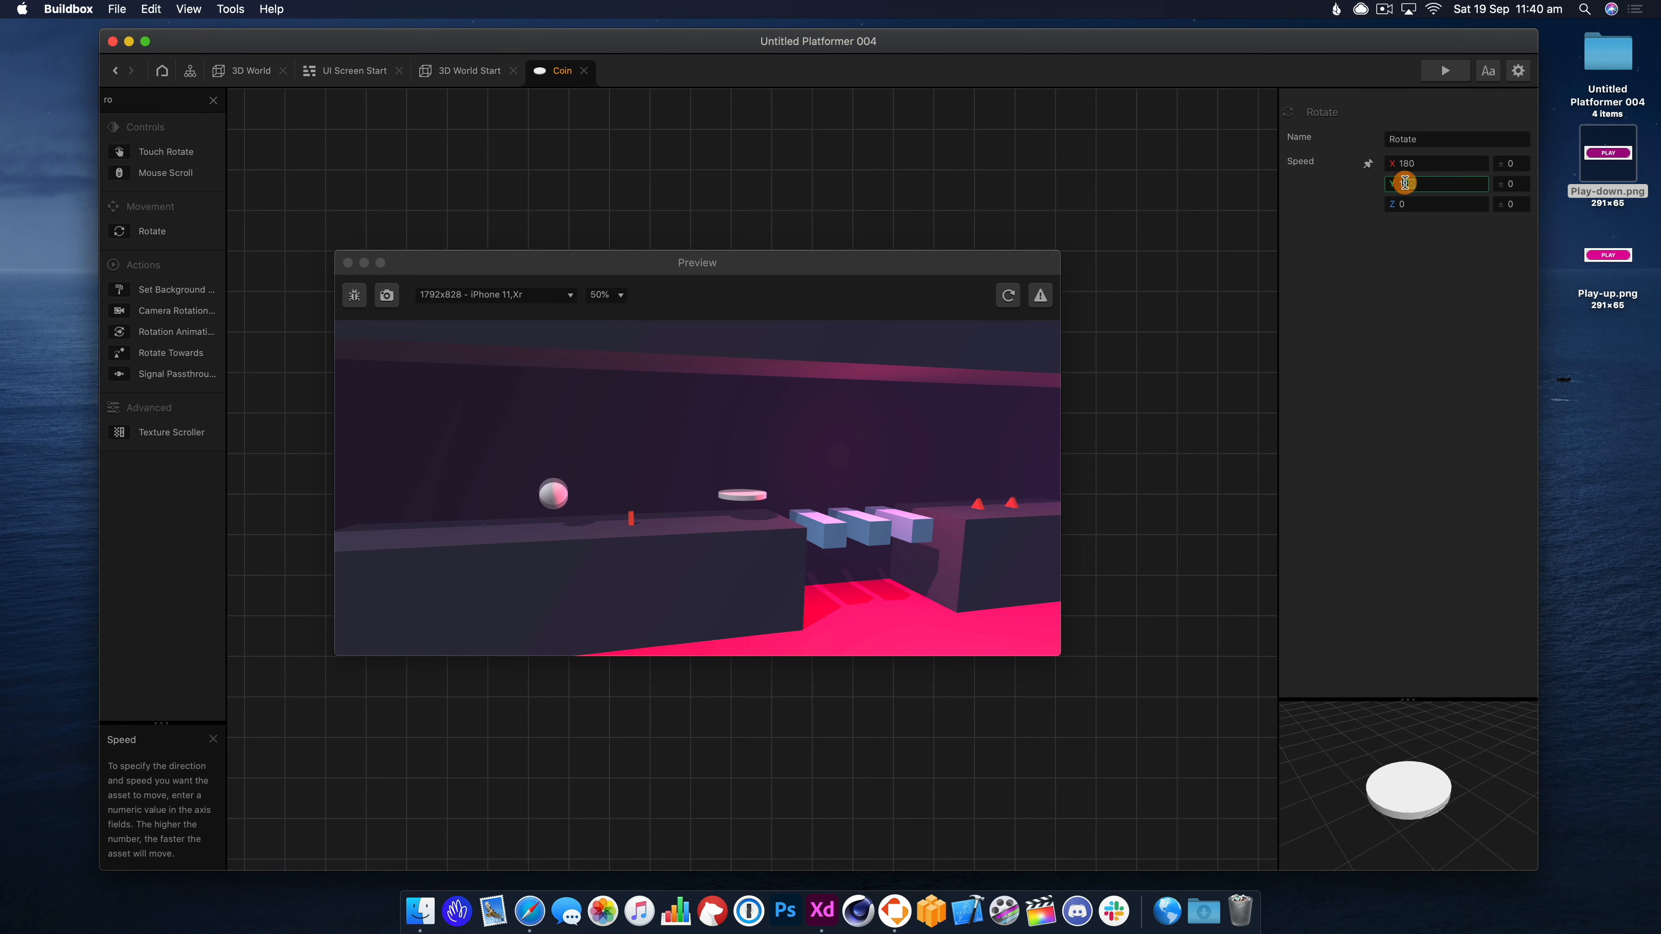
key("Tab")
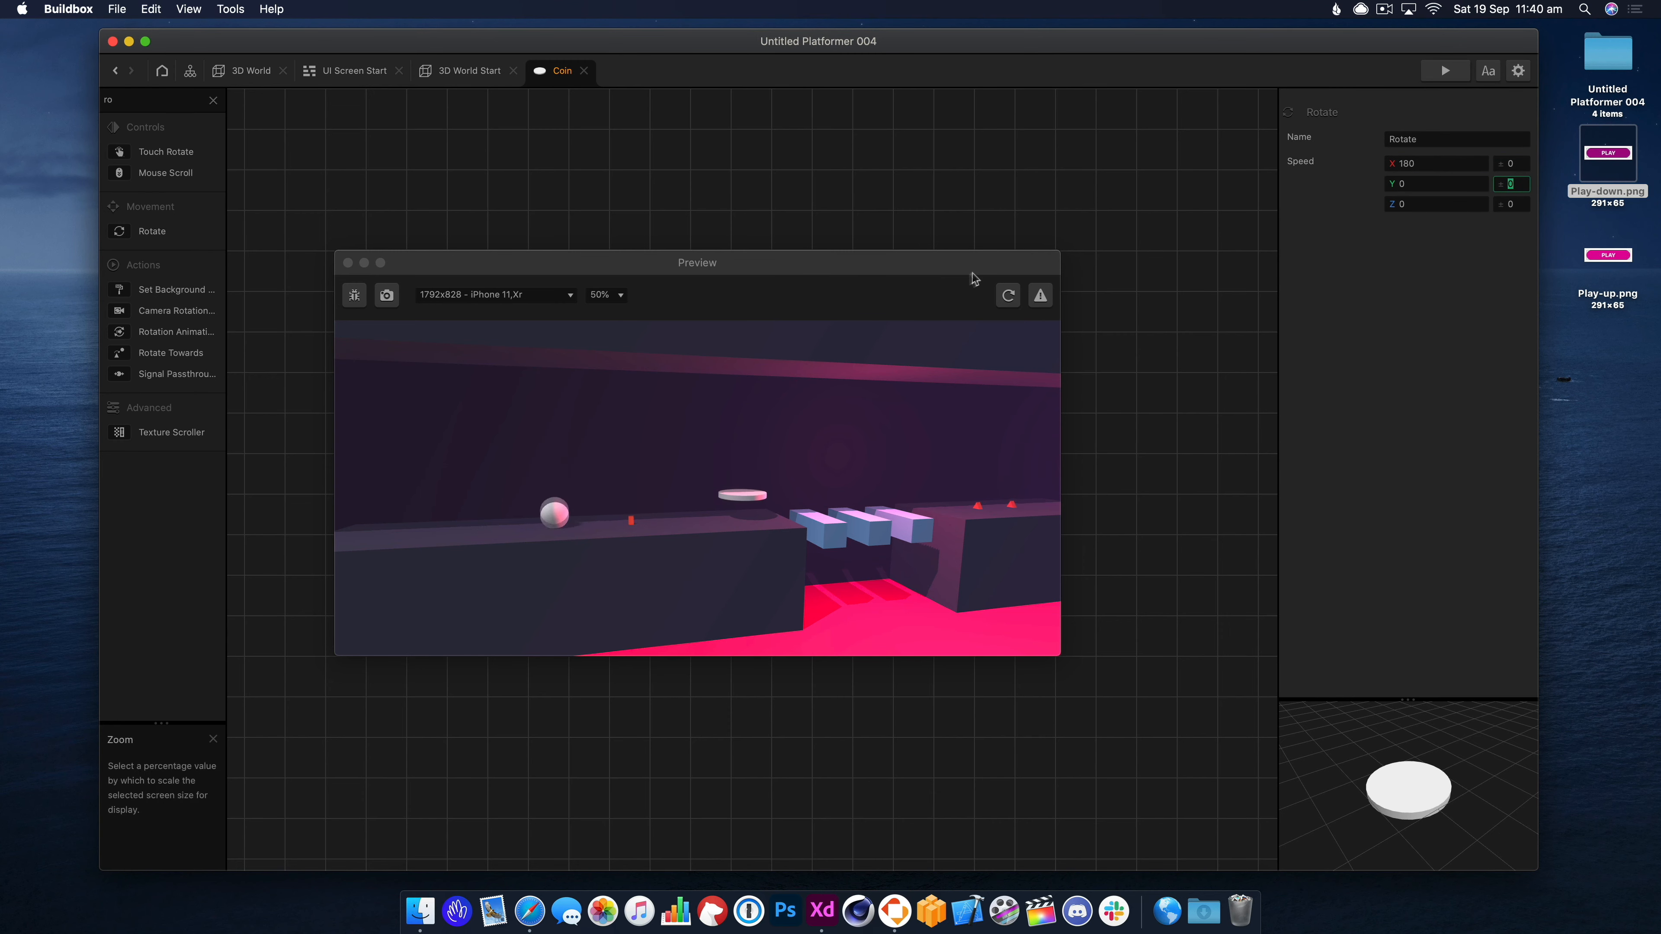
left_click(1005, 294)
left_click(701, 477)
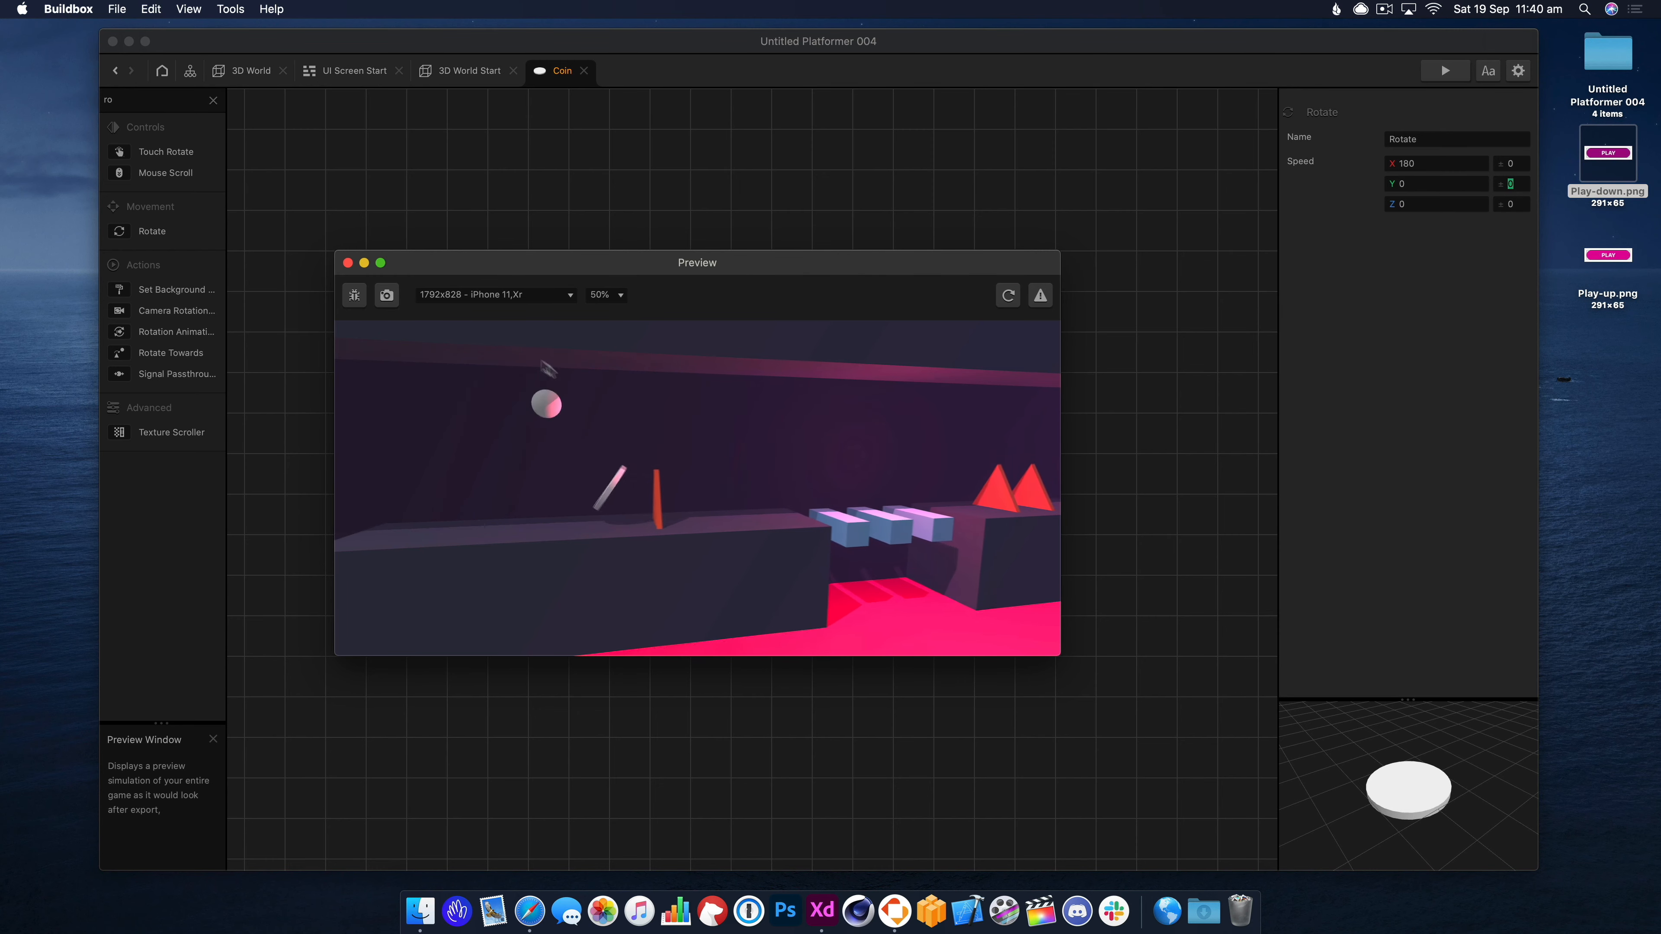
left_click(347, 263)
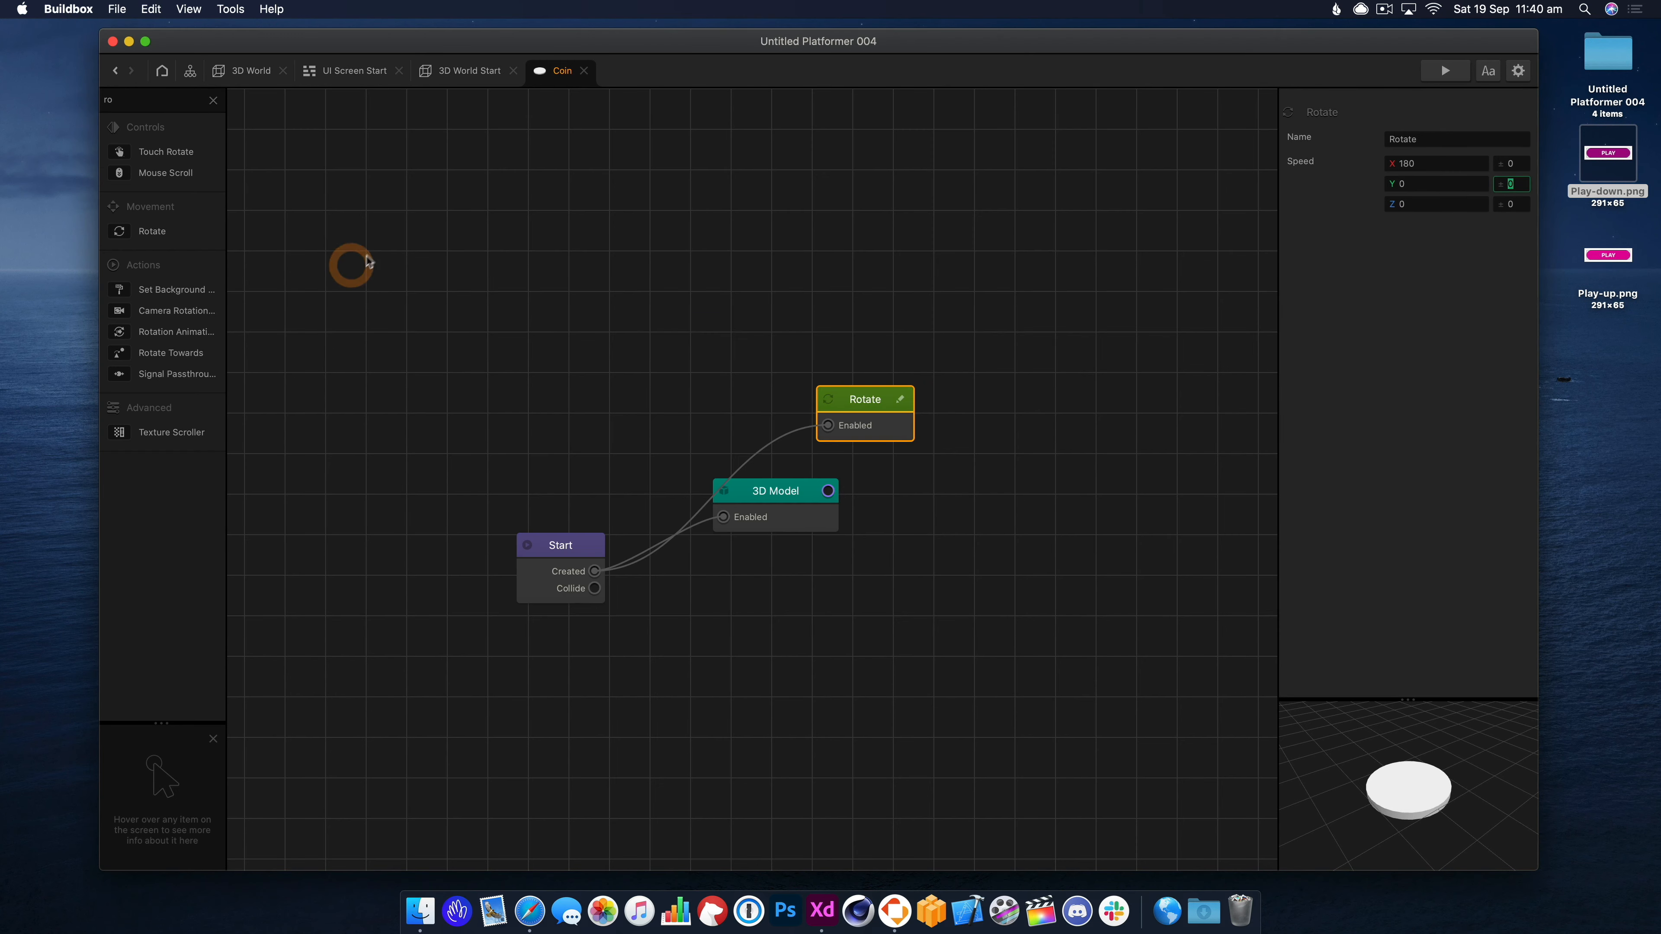
Close the leftover node editor, UI Screen Start and World Start tabs, keeping 3D World open.
left_click(626, 305)
left_click(352, 70)
left_click(450, 70)
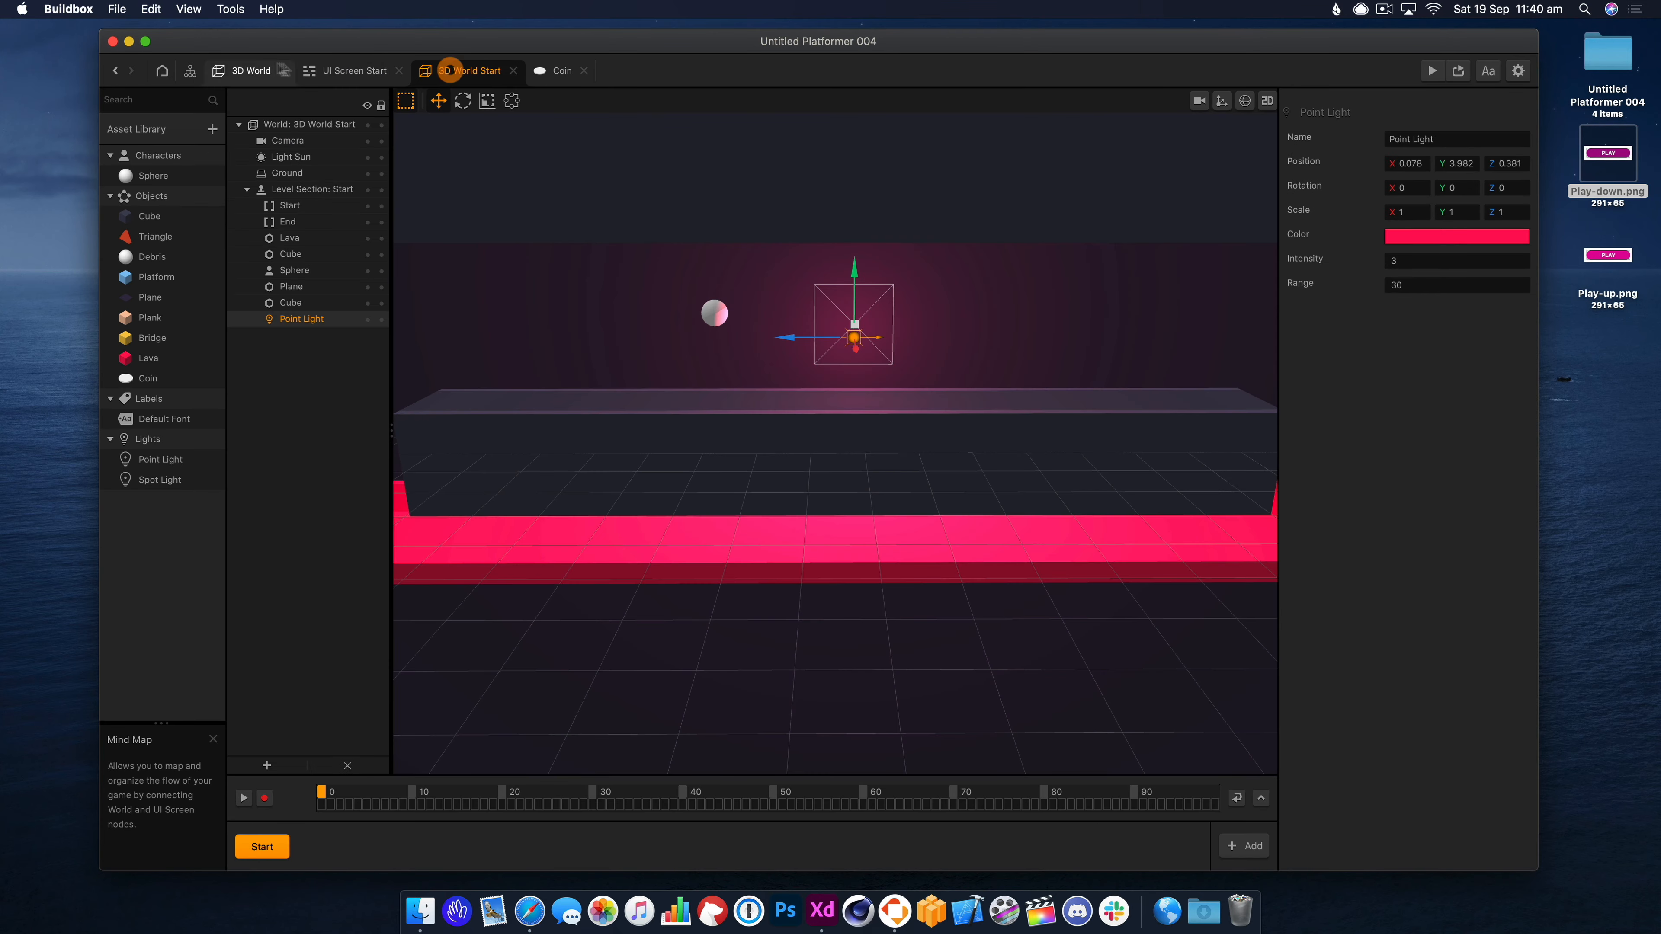
left_click(512, 70)
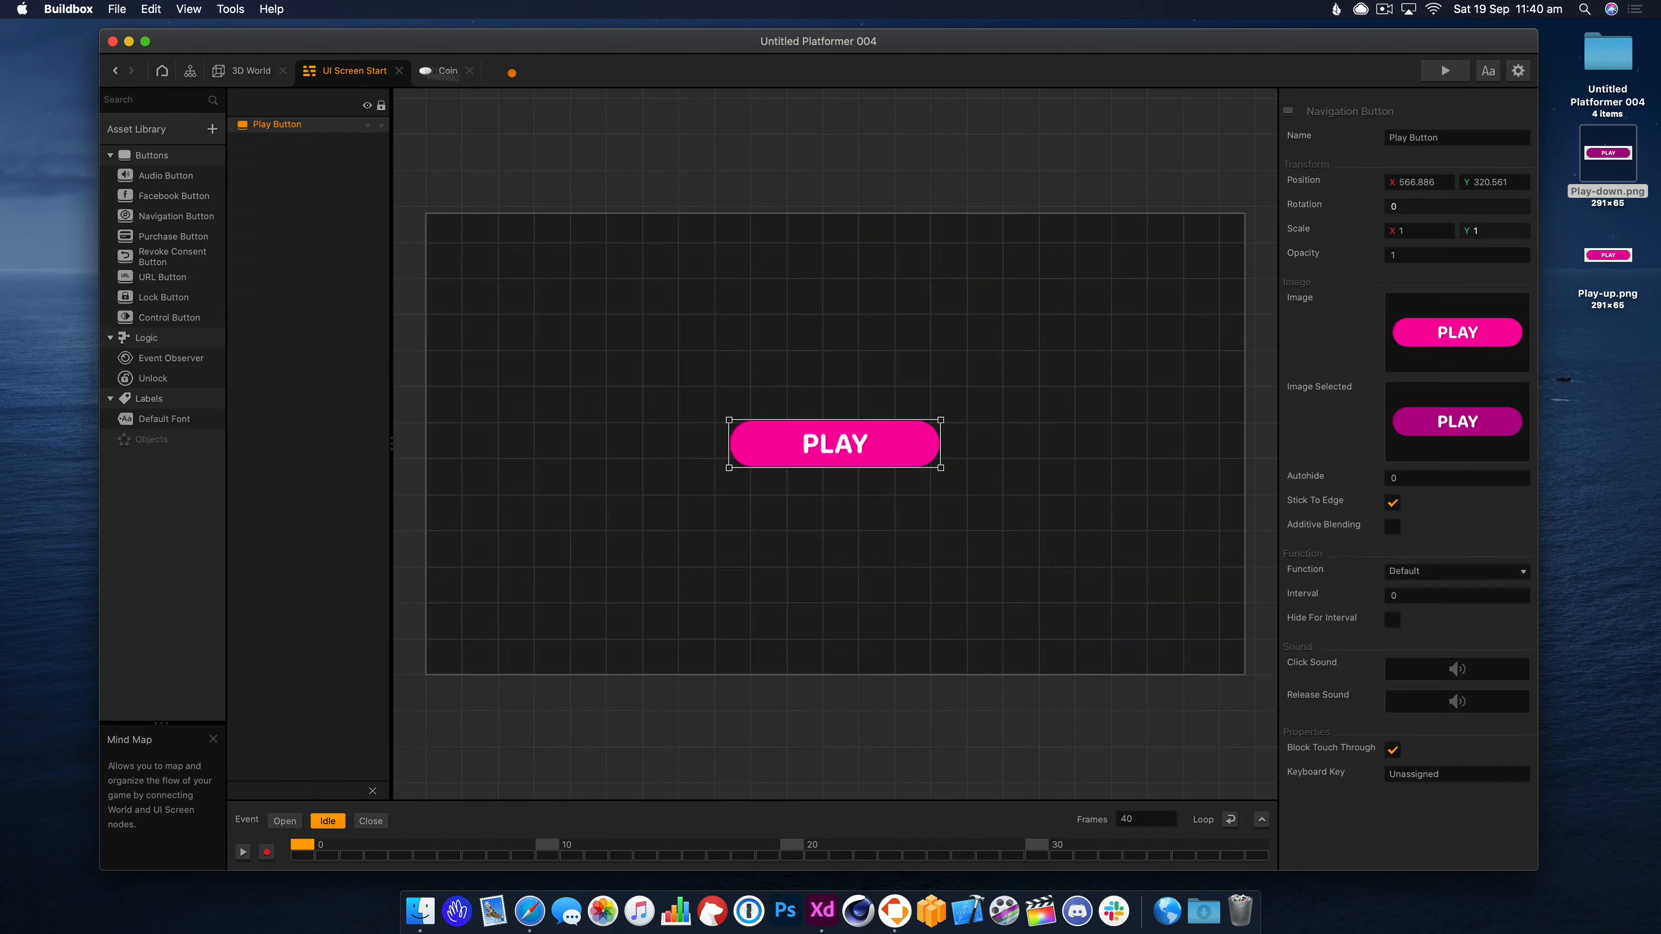
left_click(250, 70)
left_click(399, 70)
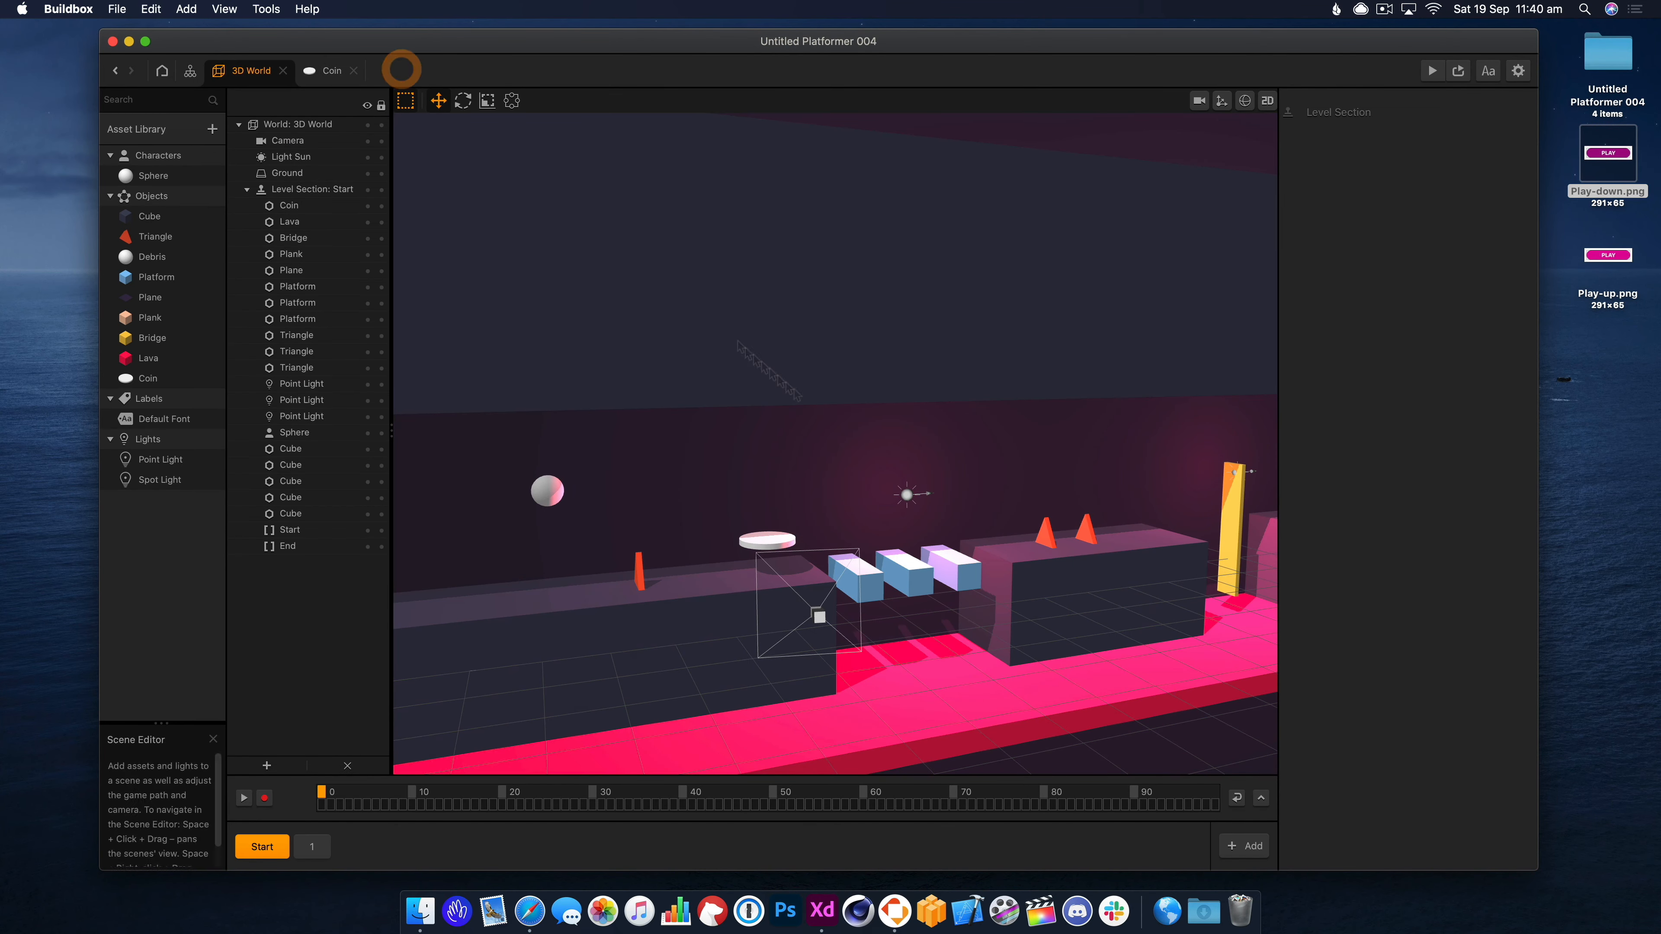
Stand the coin upright with X rotation 90, preview it, and reopen its node graph.
left_click(762, 537)
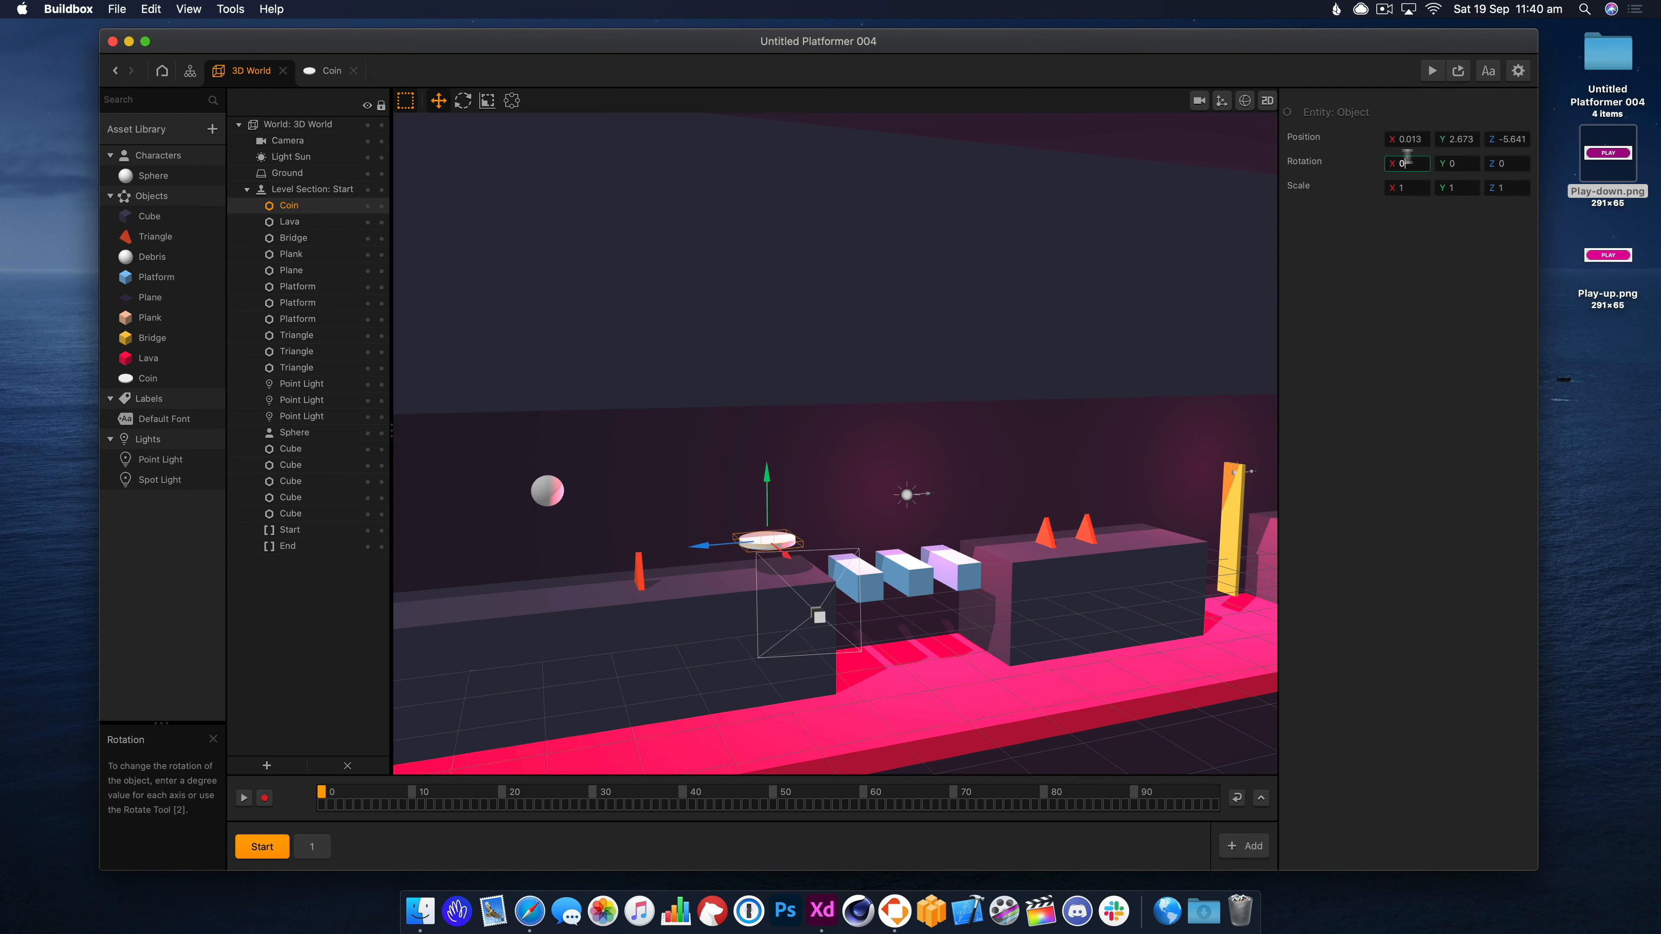
type("90")
key("Return")
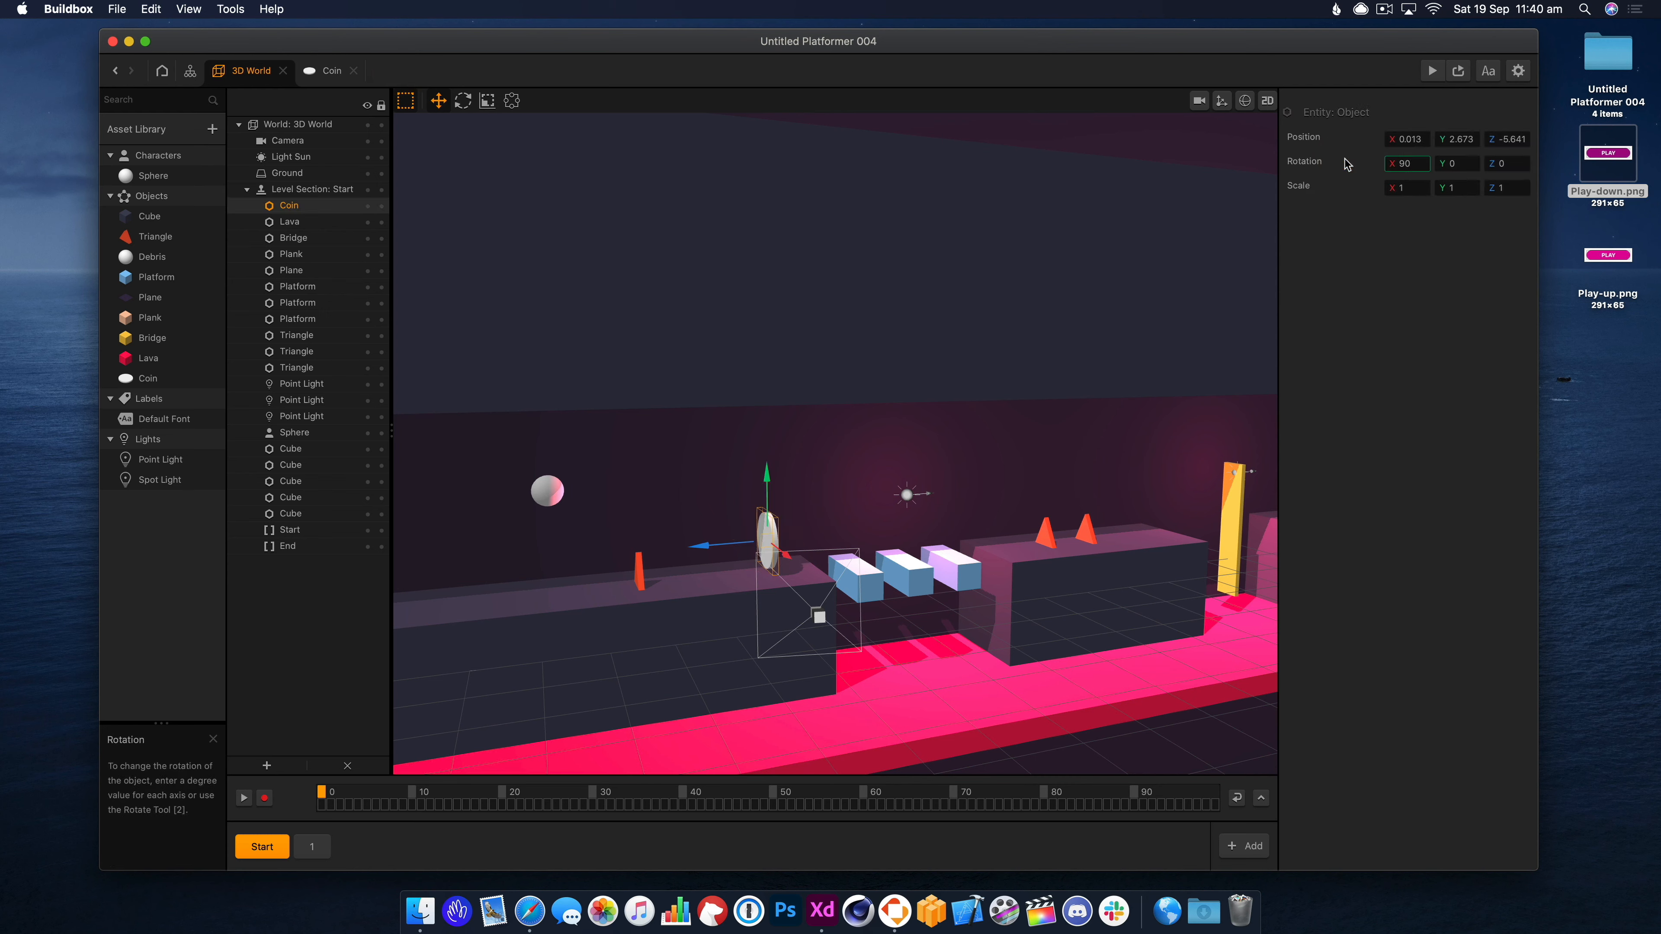
left_click(1432, 70)
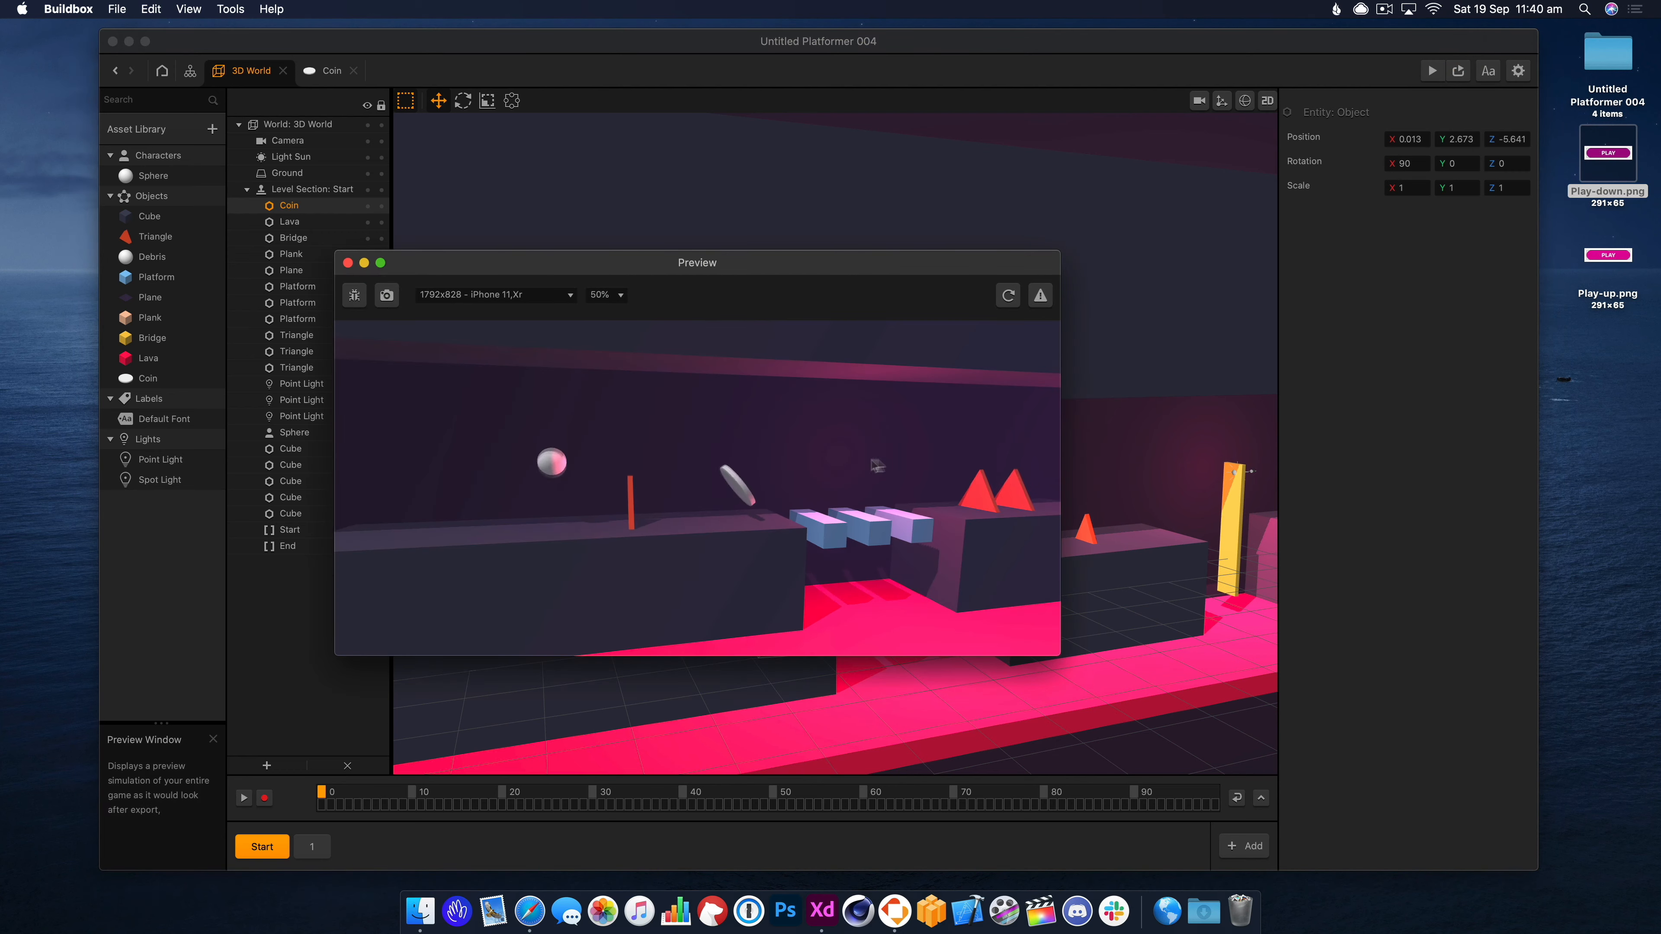
left_click(348, 263)
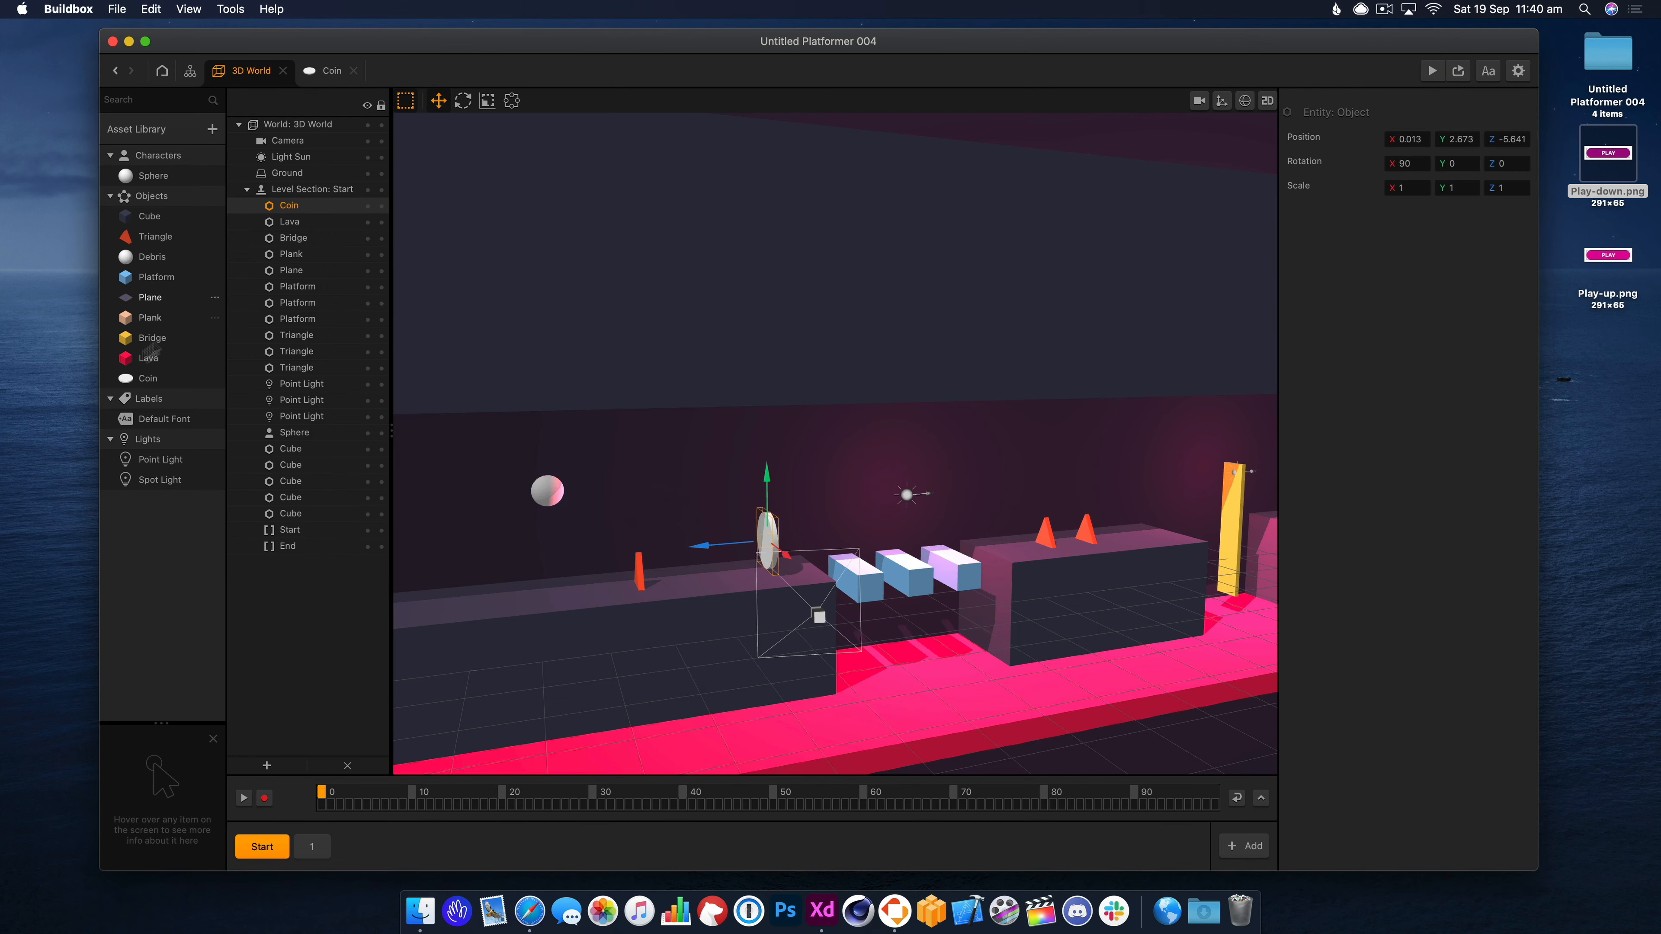
double_click(169, 387)
left_click_drag(875, 386, 928, 445)
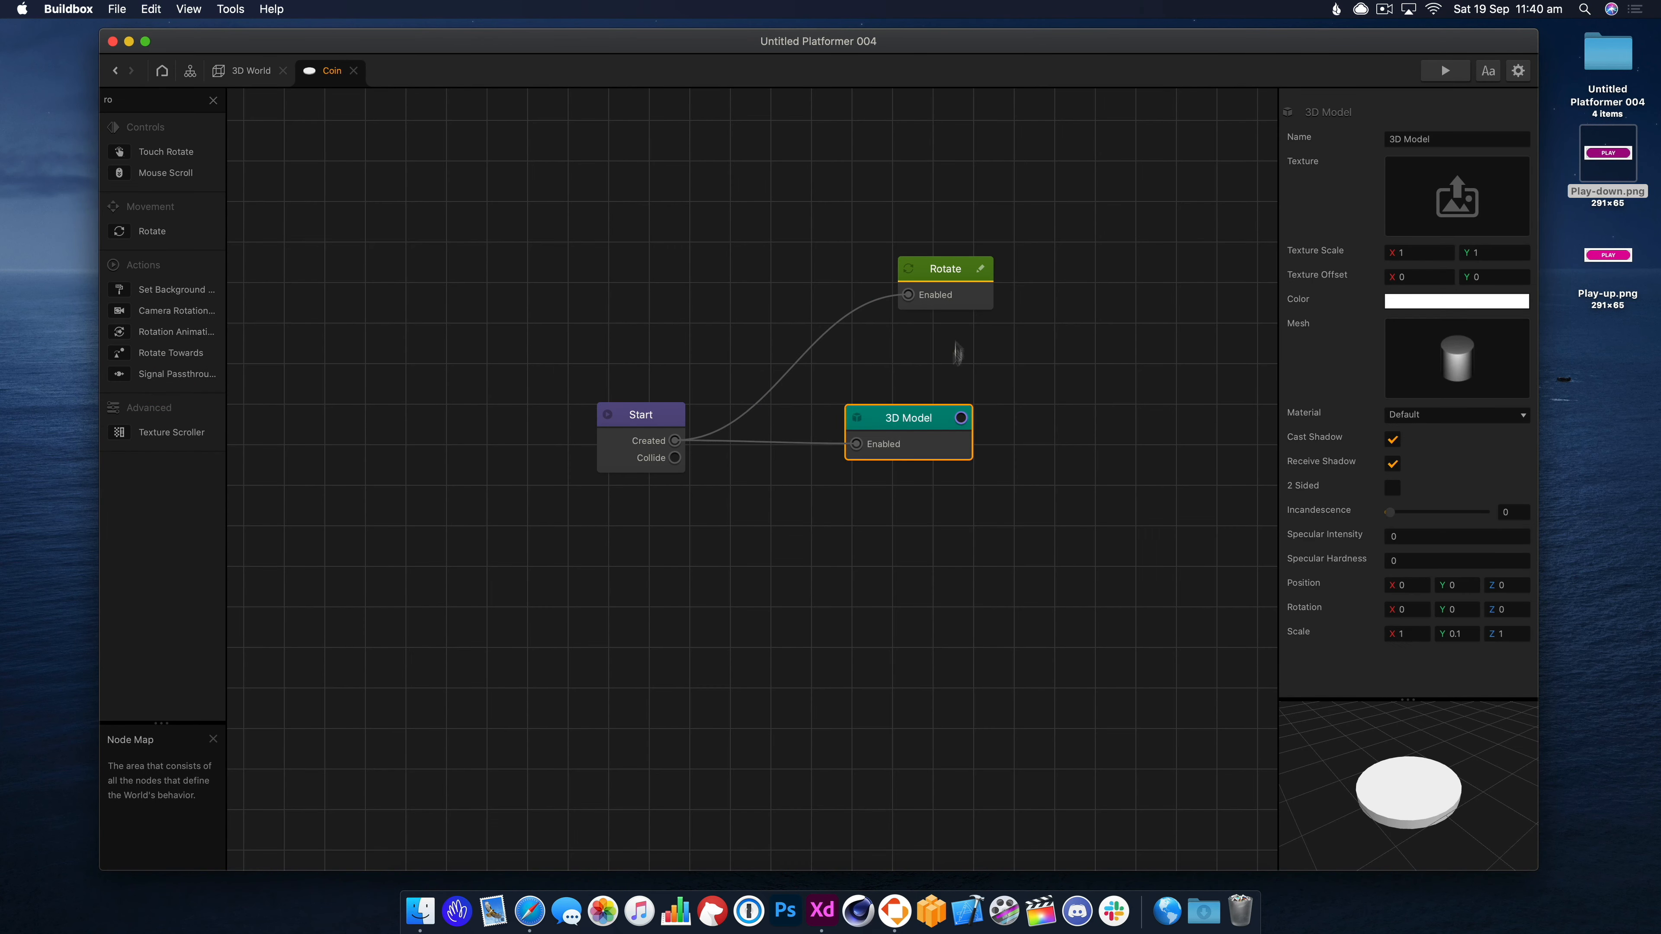
Set the Rotate node's Speed Y to 180 and preview the spinning coin.
left_click(955, 303)
left_click(1427, 163)
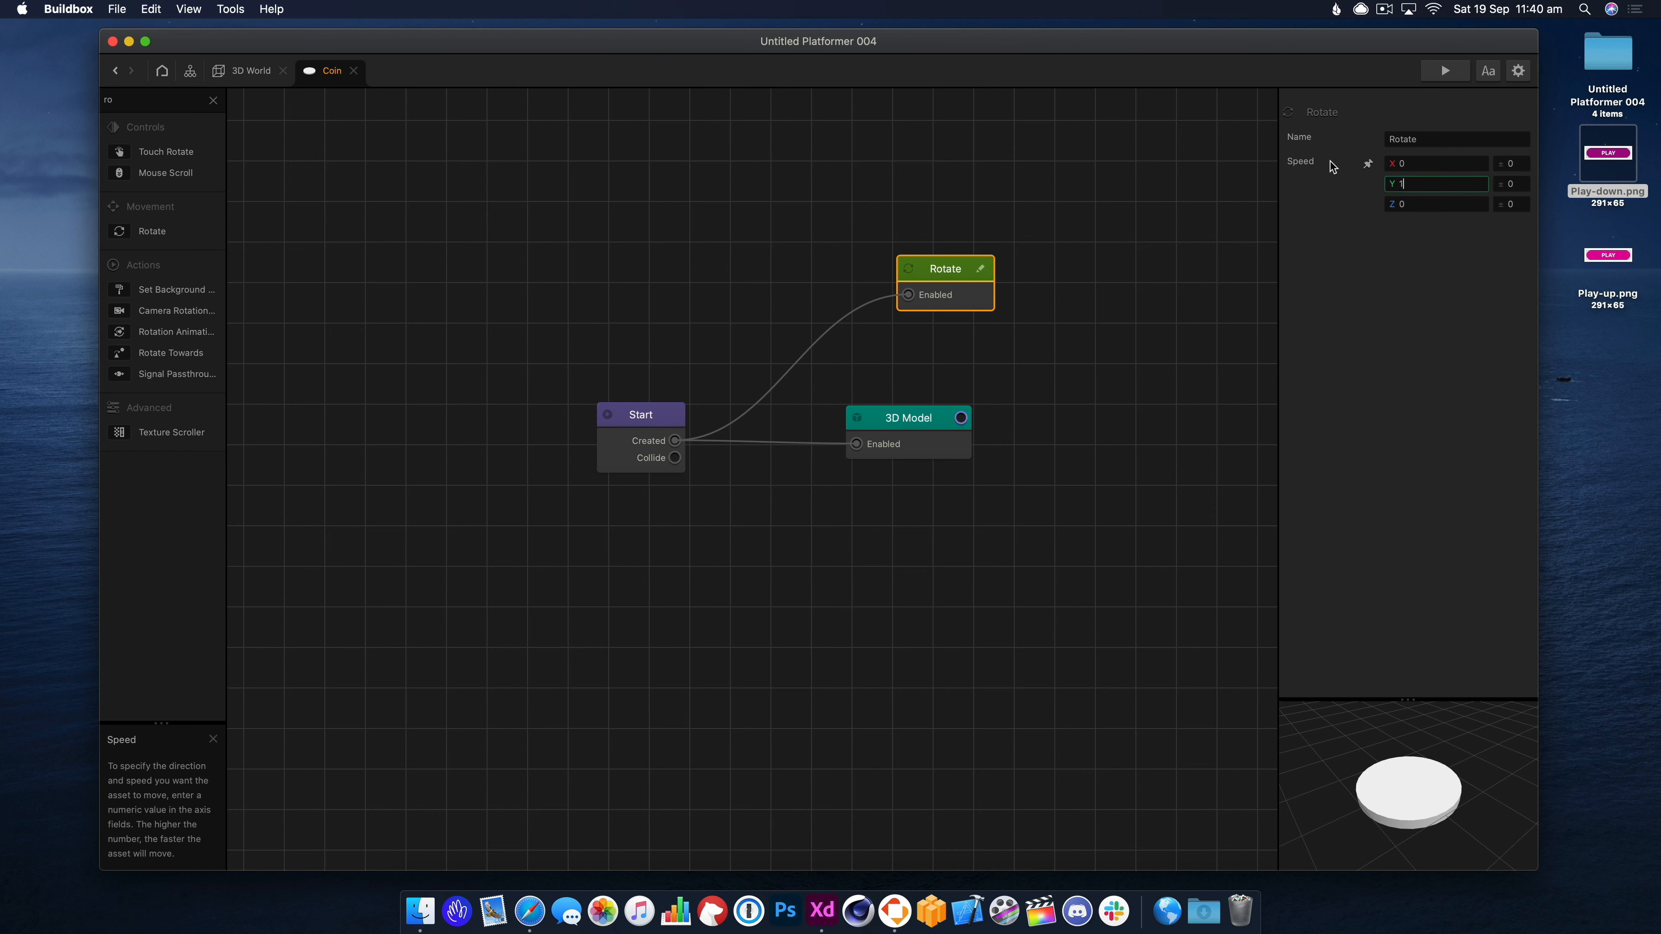
left_click(1443, 69)
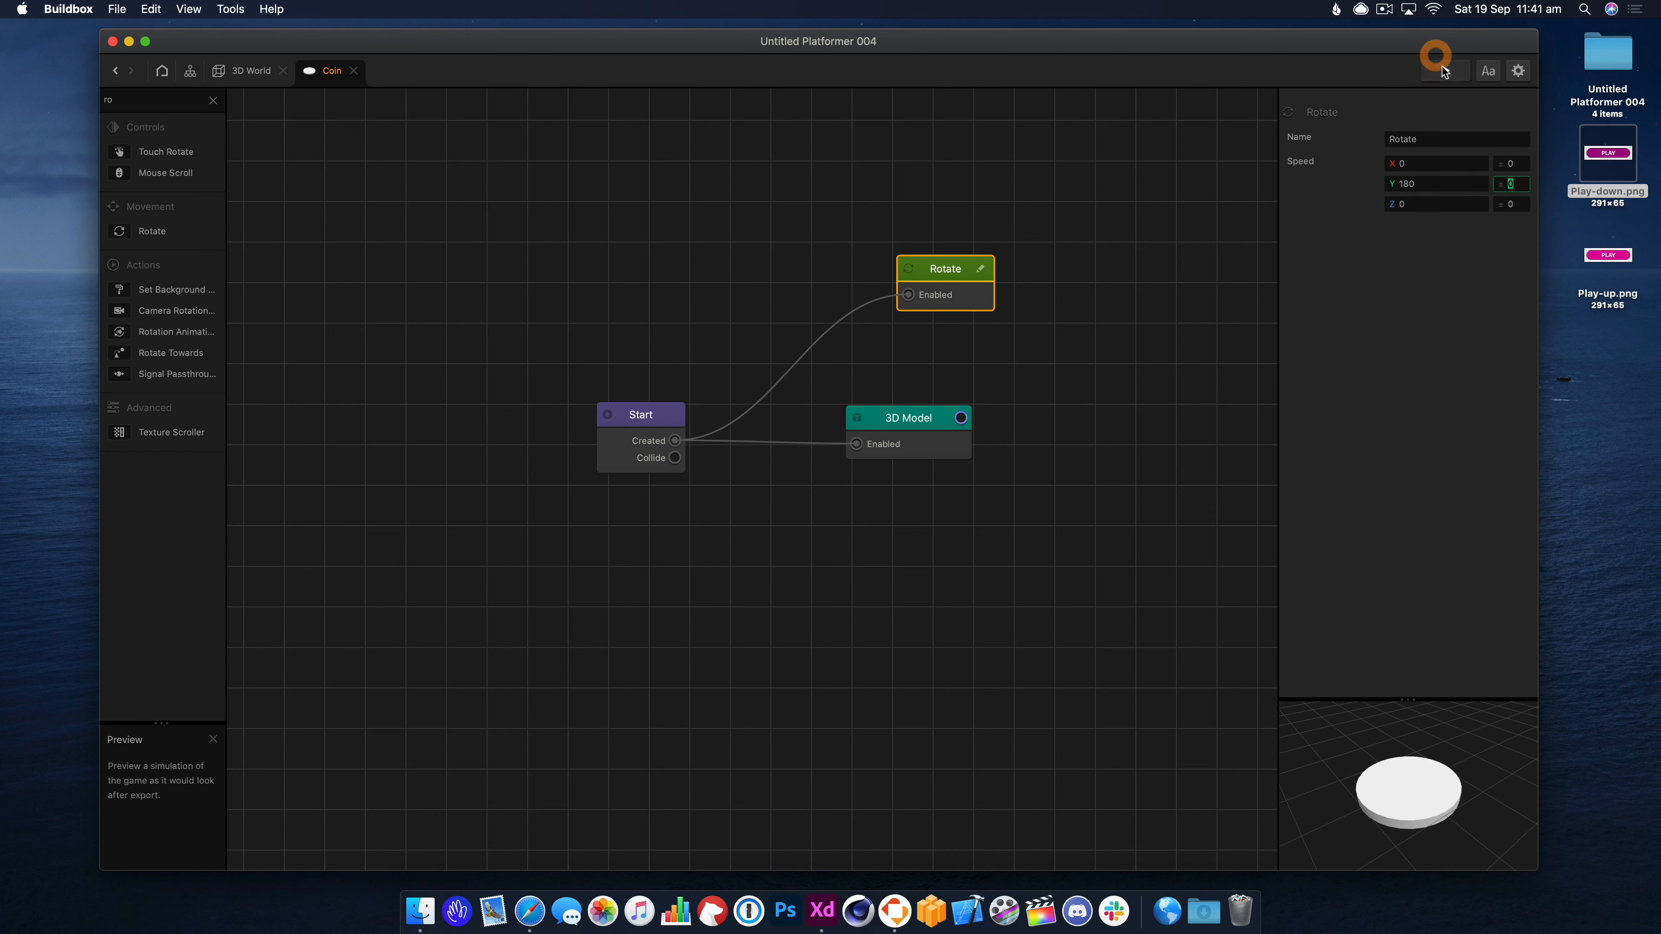
left_click(674, 487)
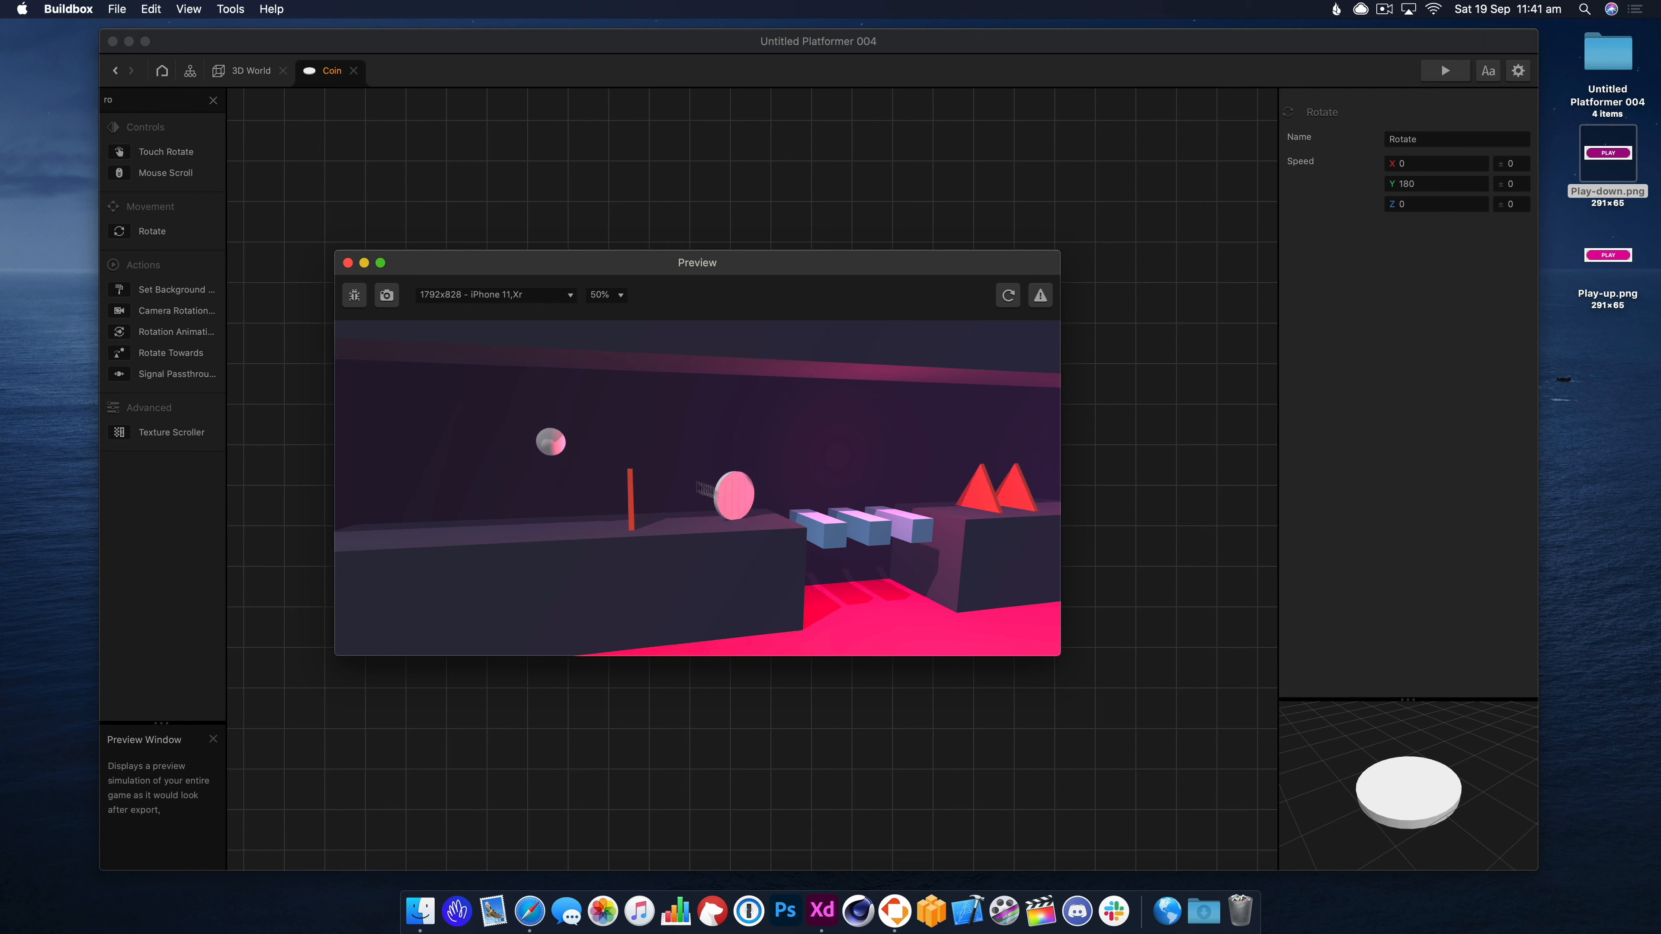
left_click(349, 263)
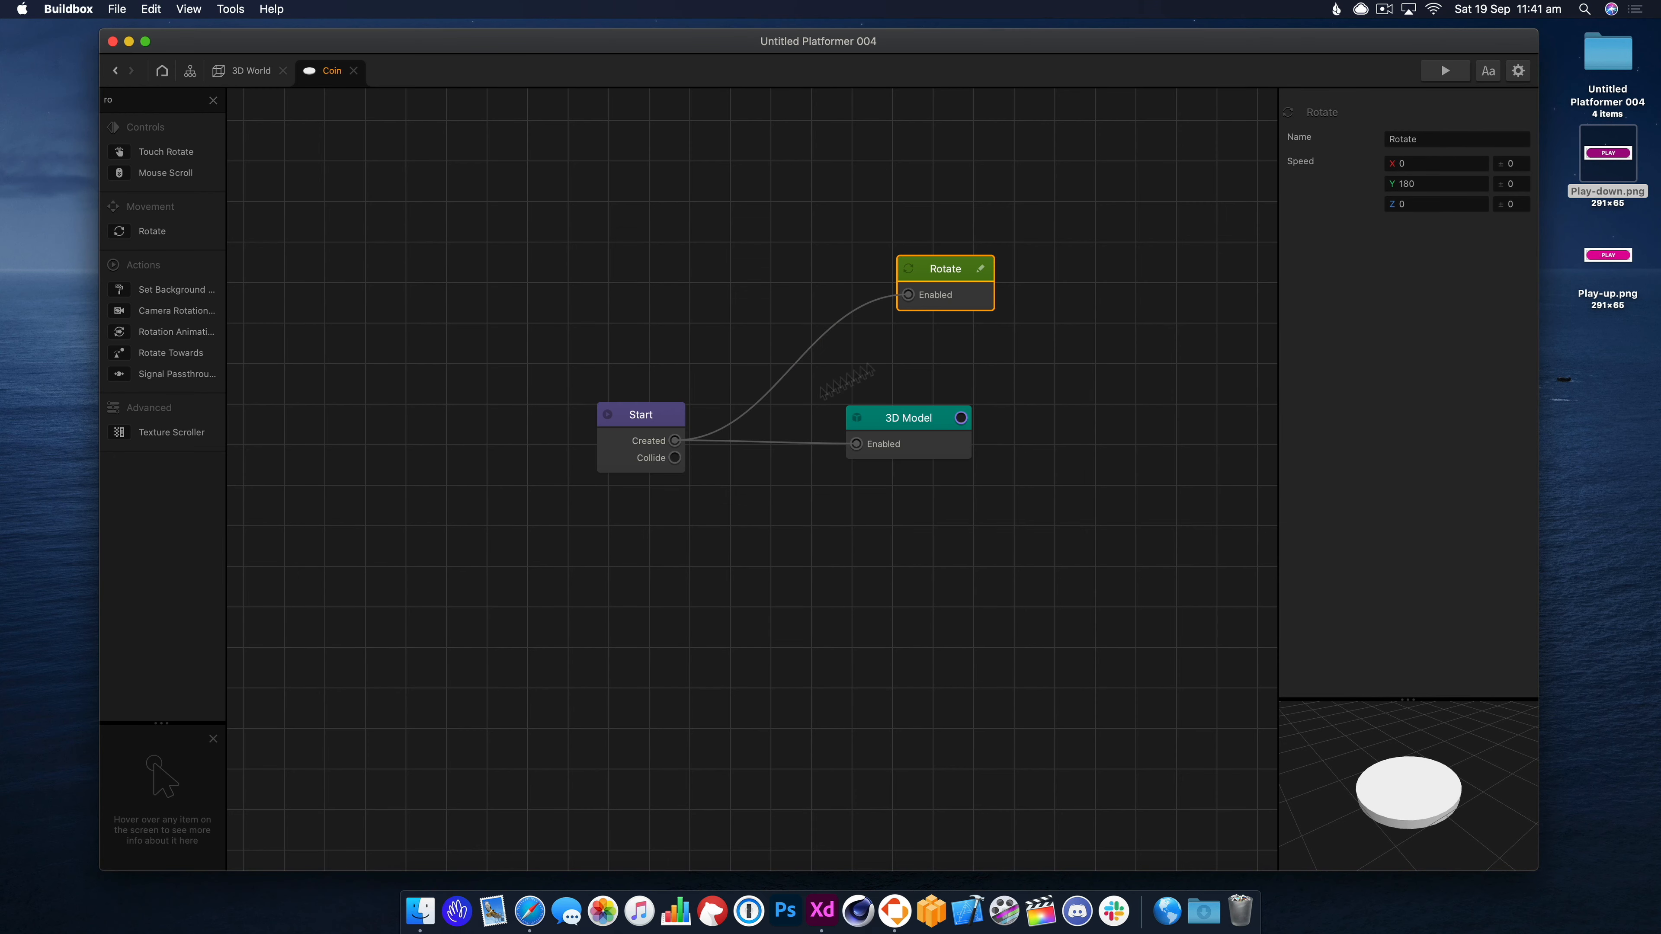
Colour the coin's 3D Model yellow and tidy the Rotate node's position.
left_click(641, 415)
left_click(924, 420)
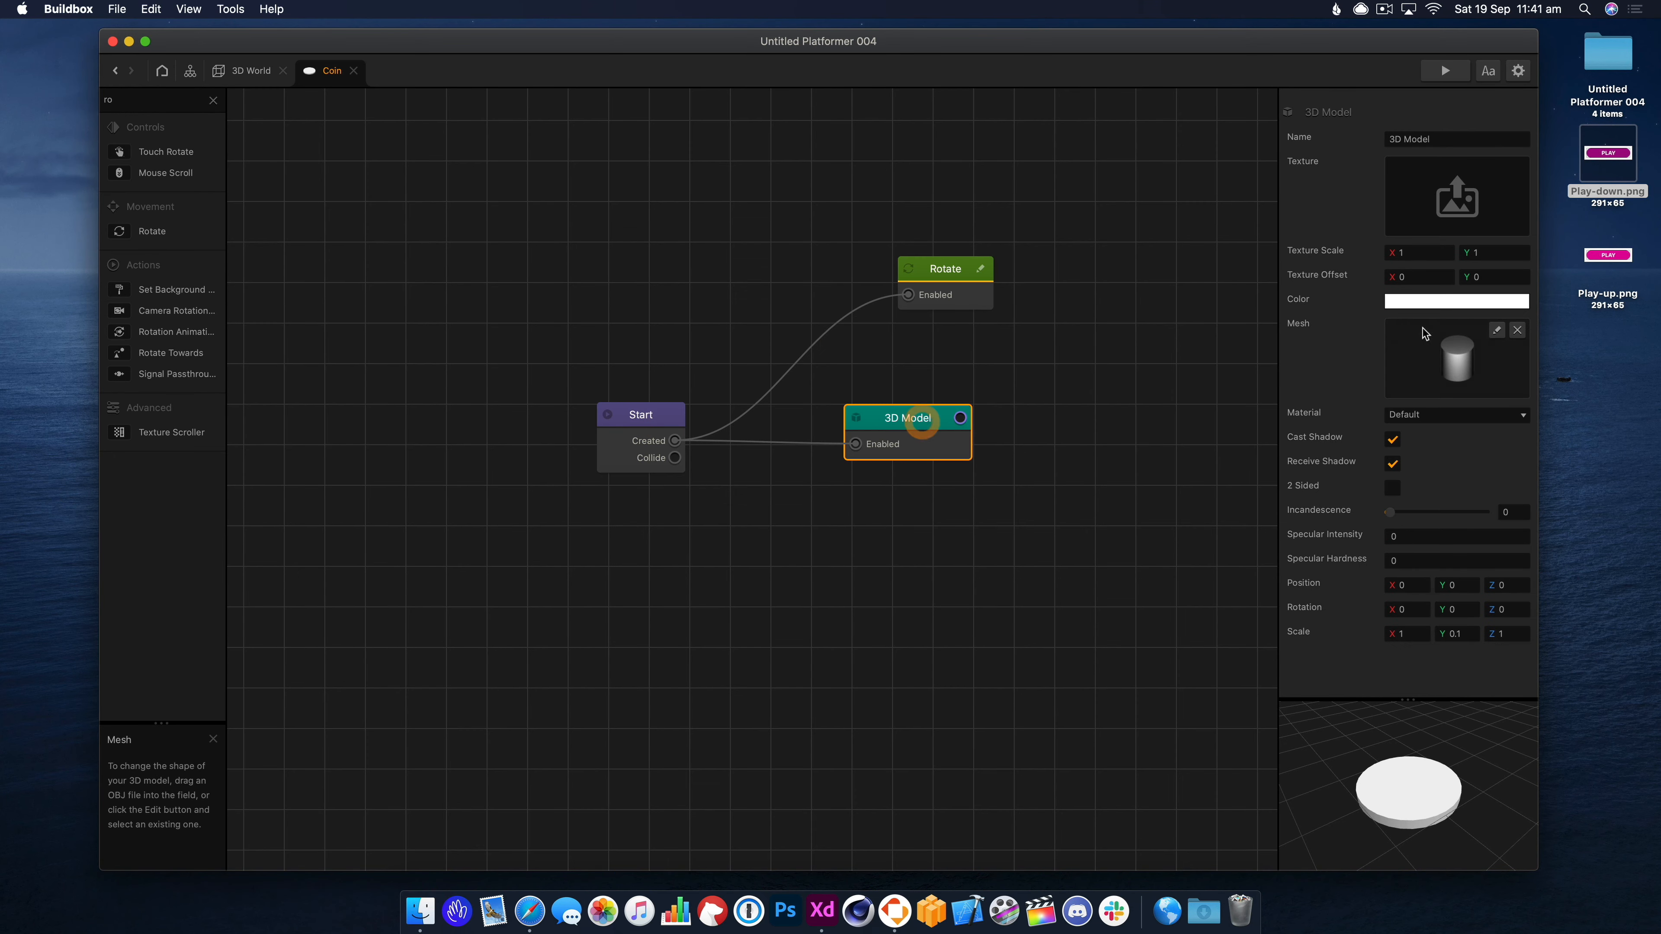
left_click(1428, 302)
left_click_drag(1216, 356, 1249, 316)
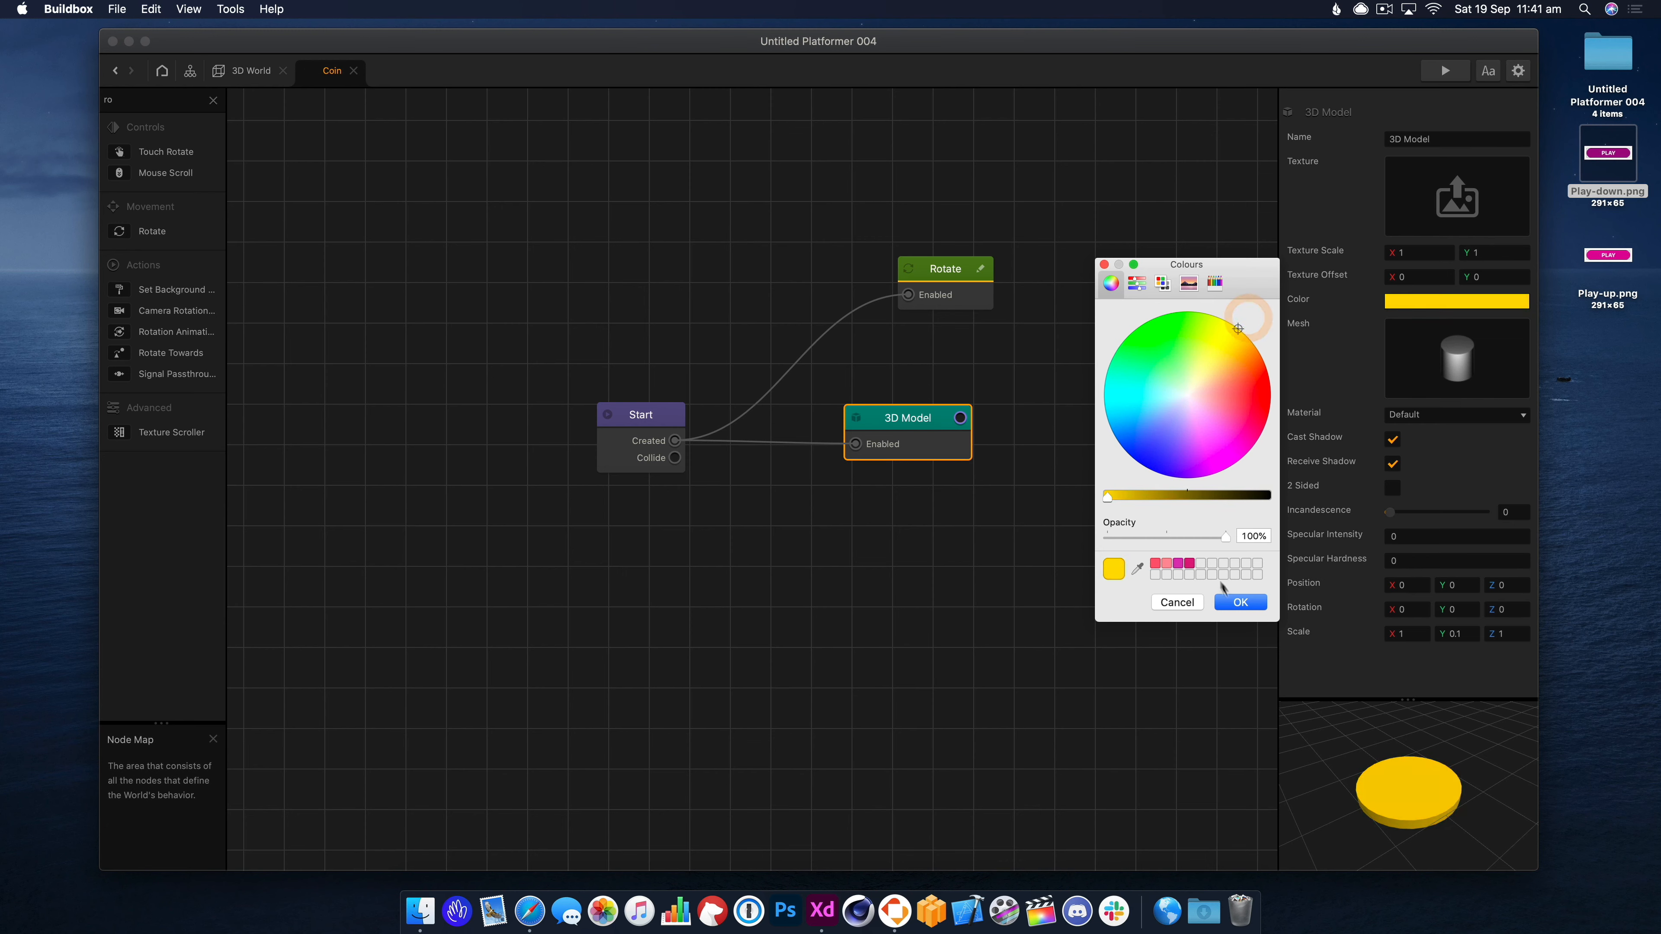
left_click(1240, 602)
left_click_drag(977, 295, 943, 318)
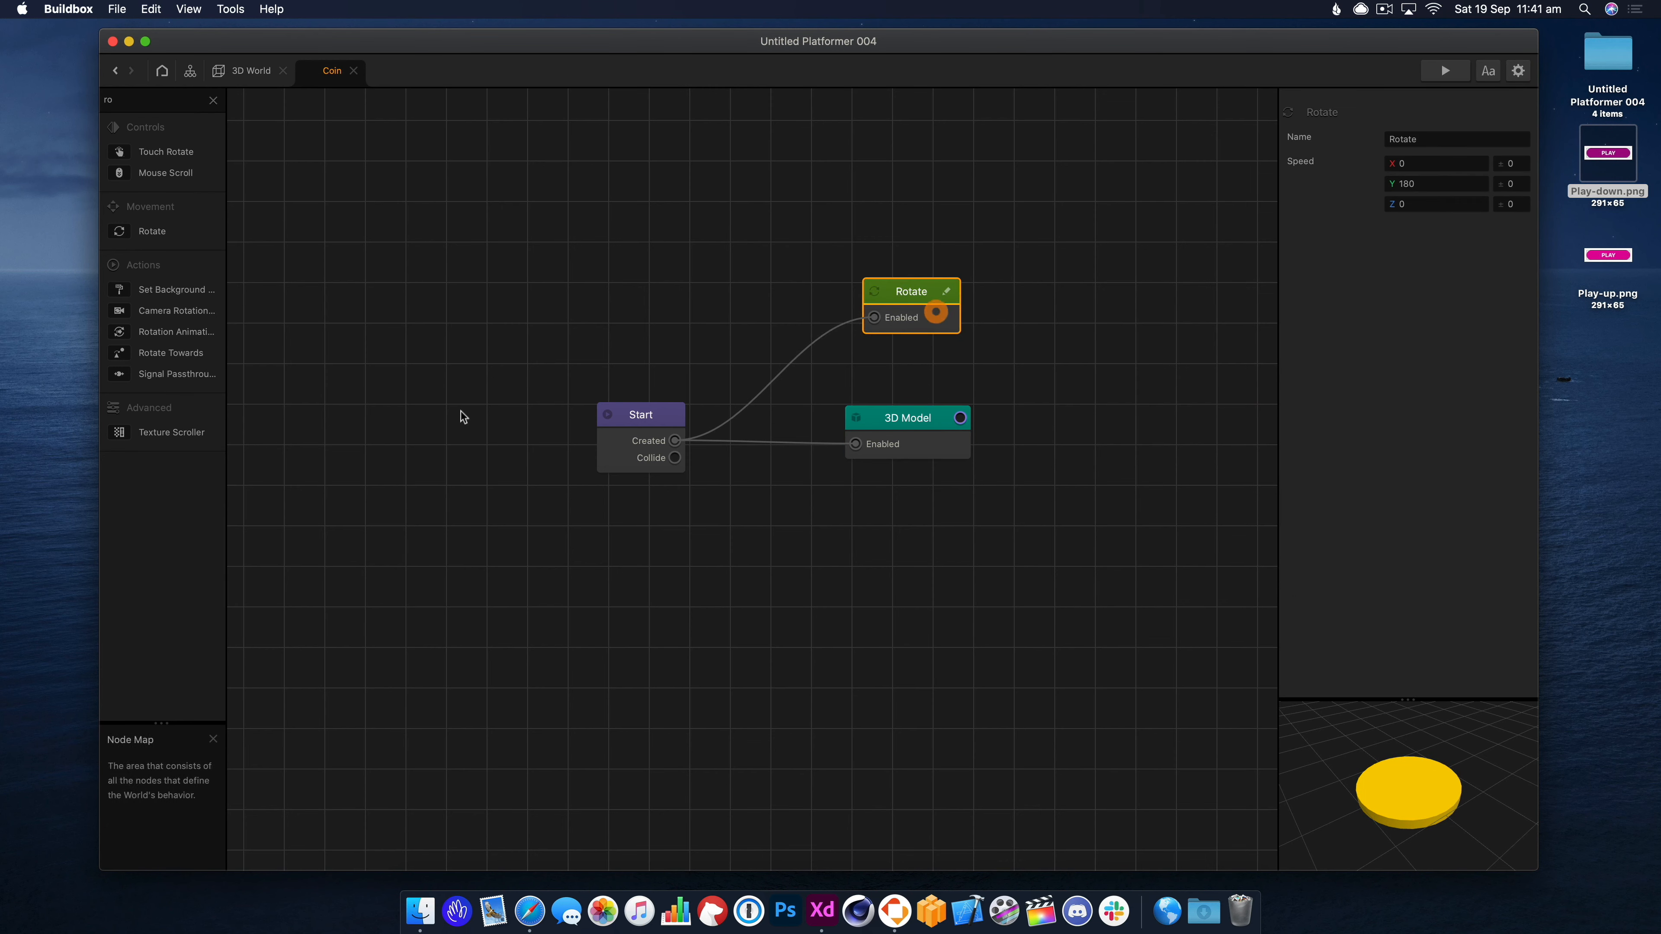
In the 3D World, flatten the coin's collision cylinder to a Y scale of 0.115.
left_click(251, 70)
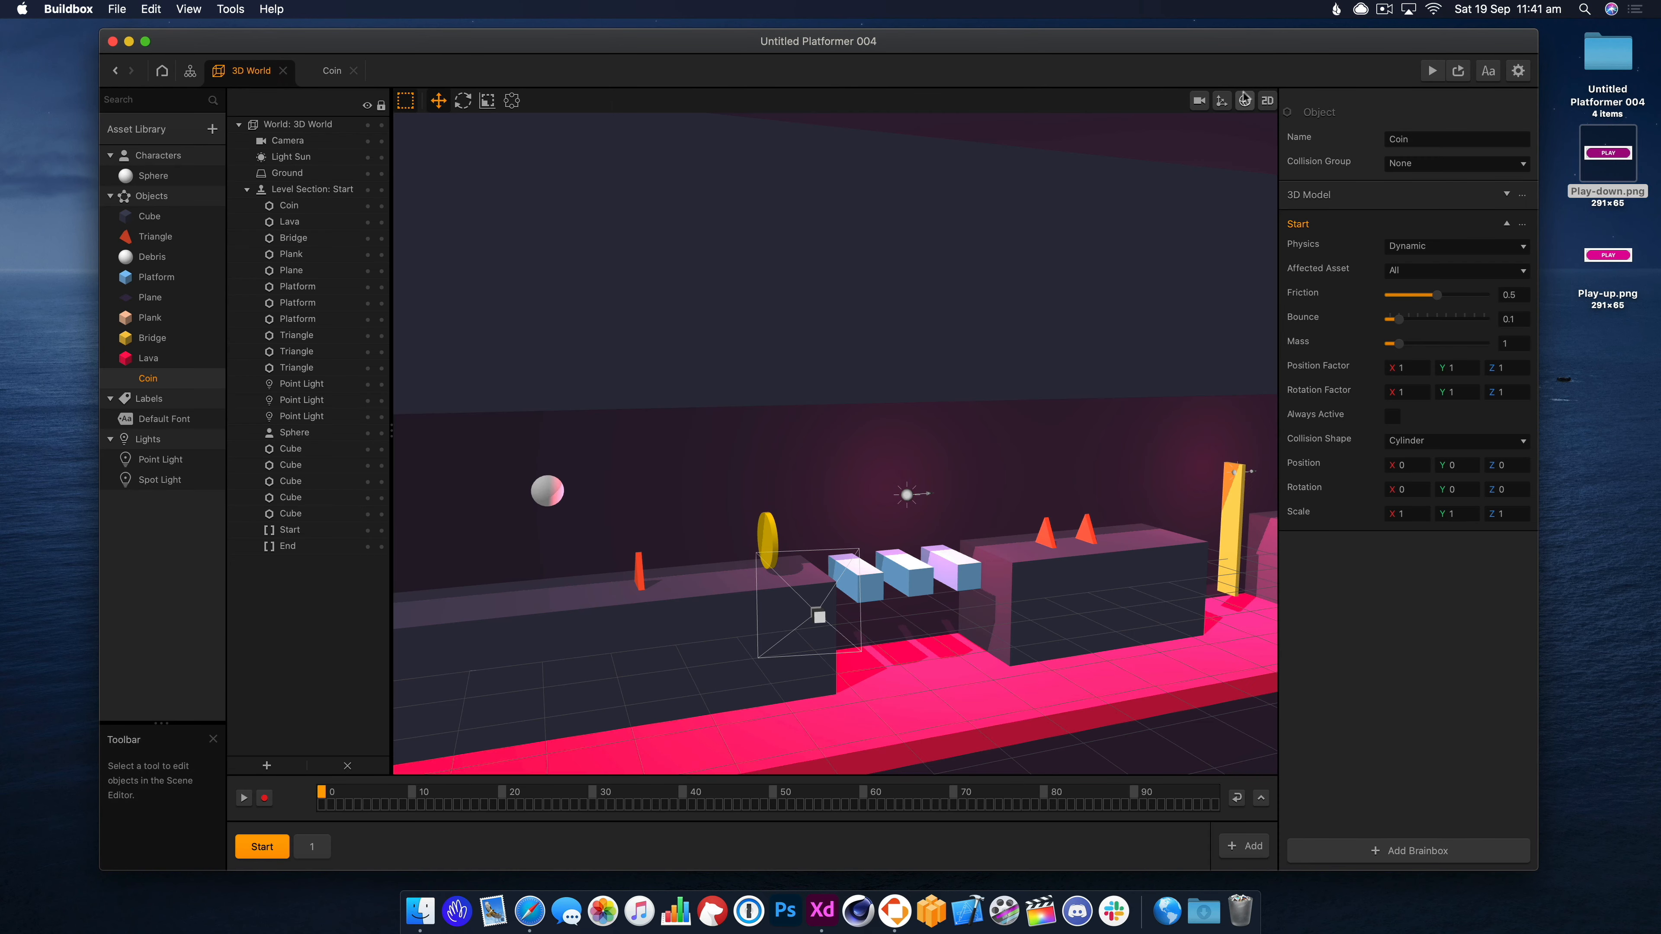
left_click(1221, 101)
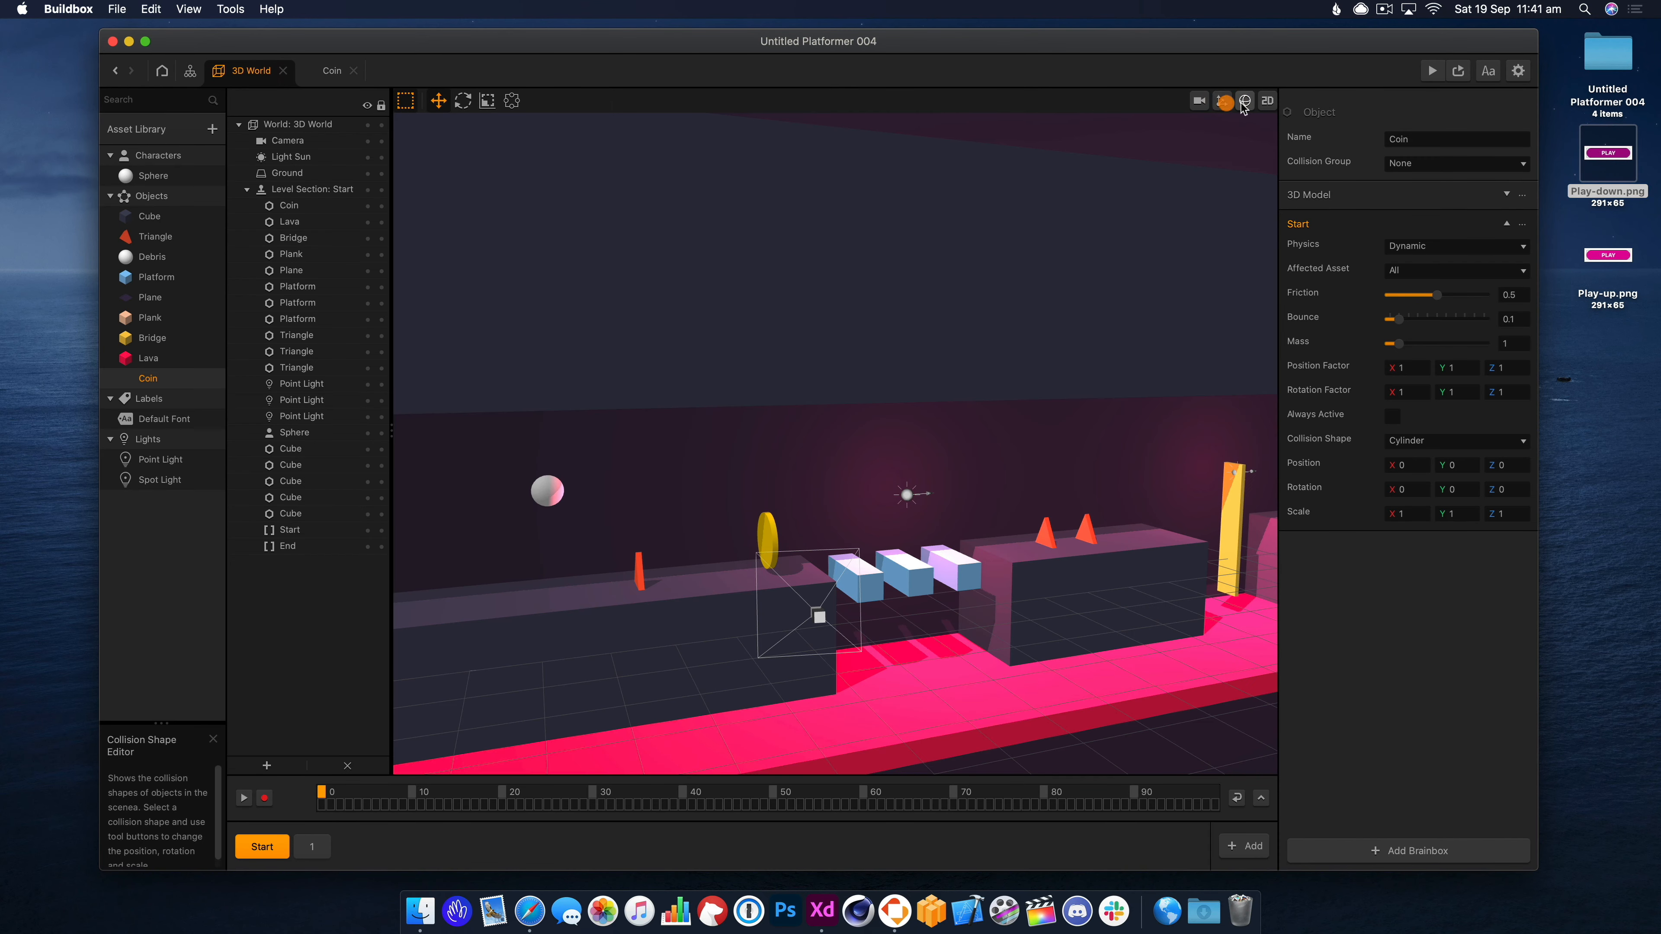
left_click(1244, 101)
left_click(768, 549)
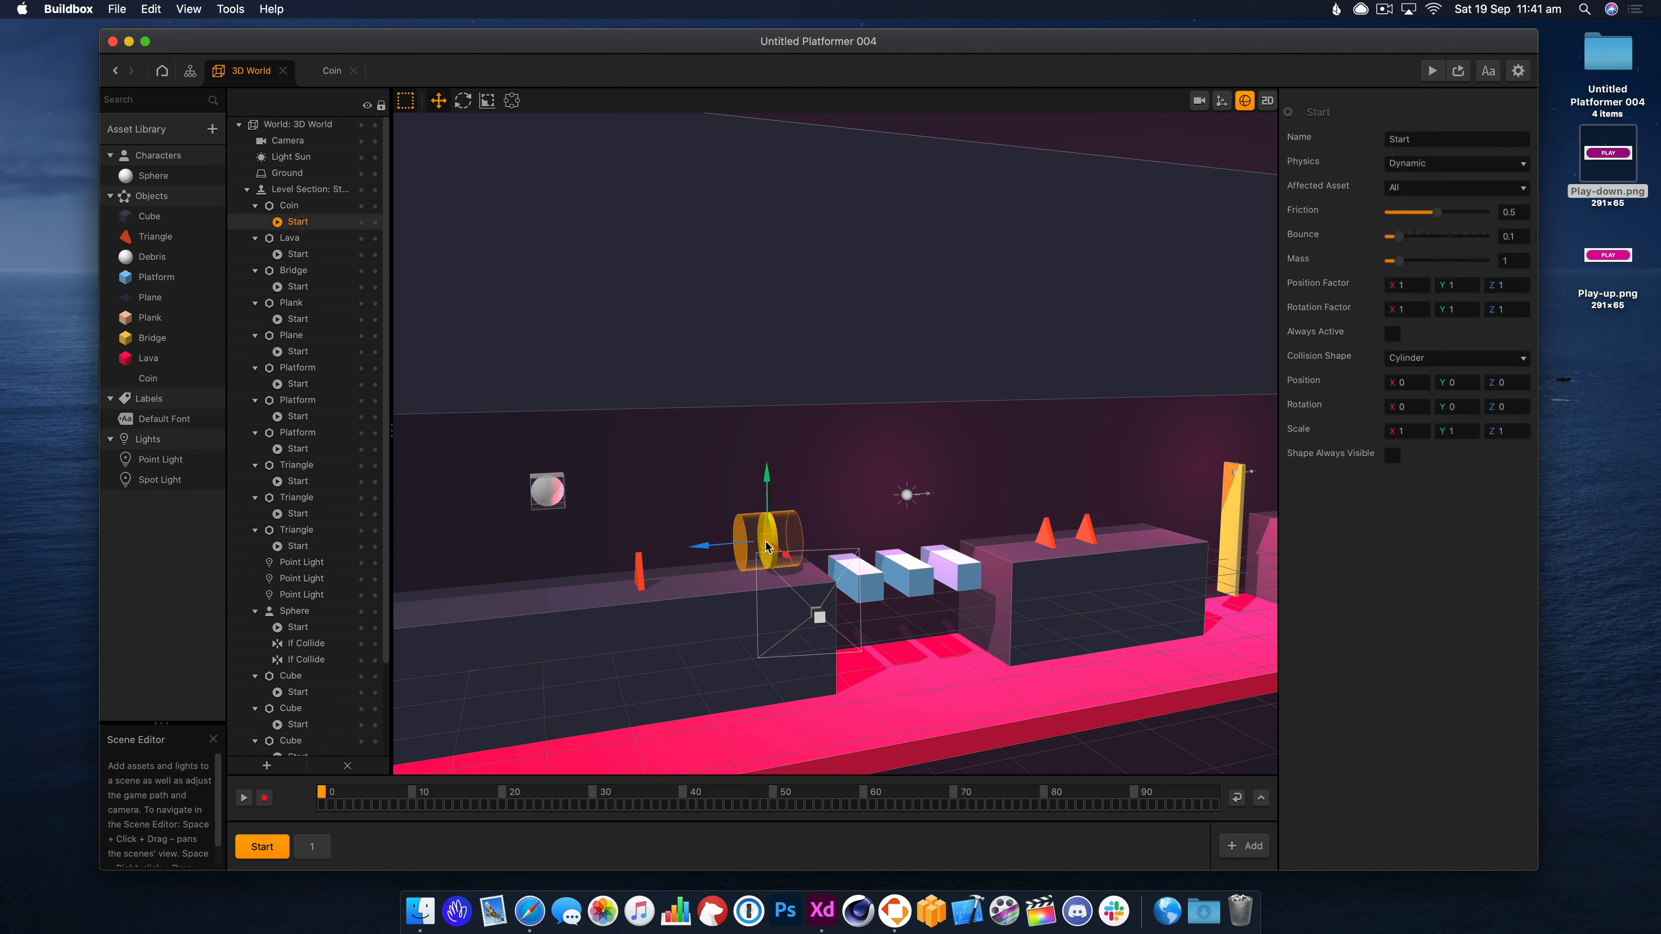
key("r")
left_click_drag(718, 550, 751, 547)
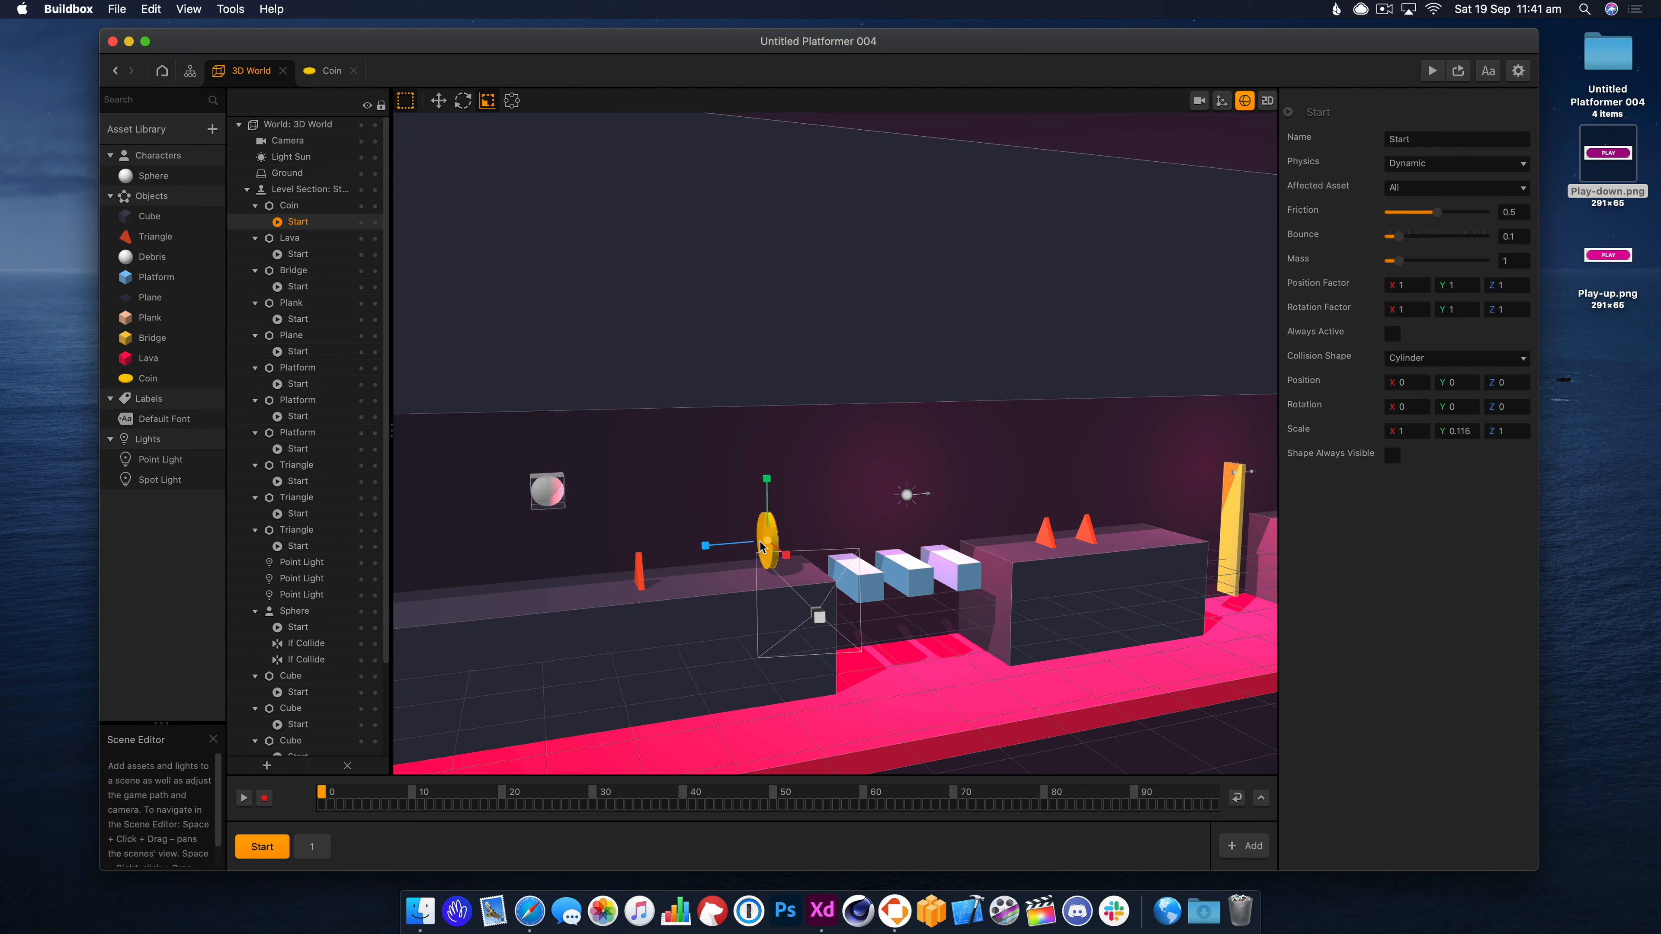
Hide the collision shapes and raise the coin higher above the platform.
left_click(1244, 104)
left_click(431, 100)
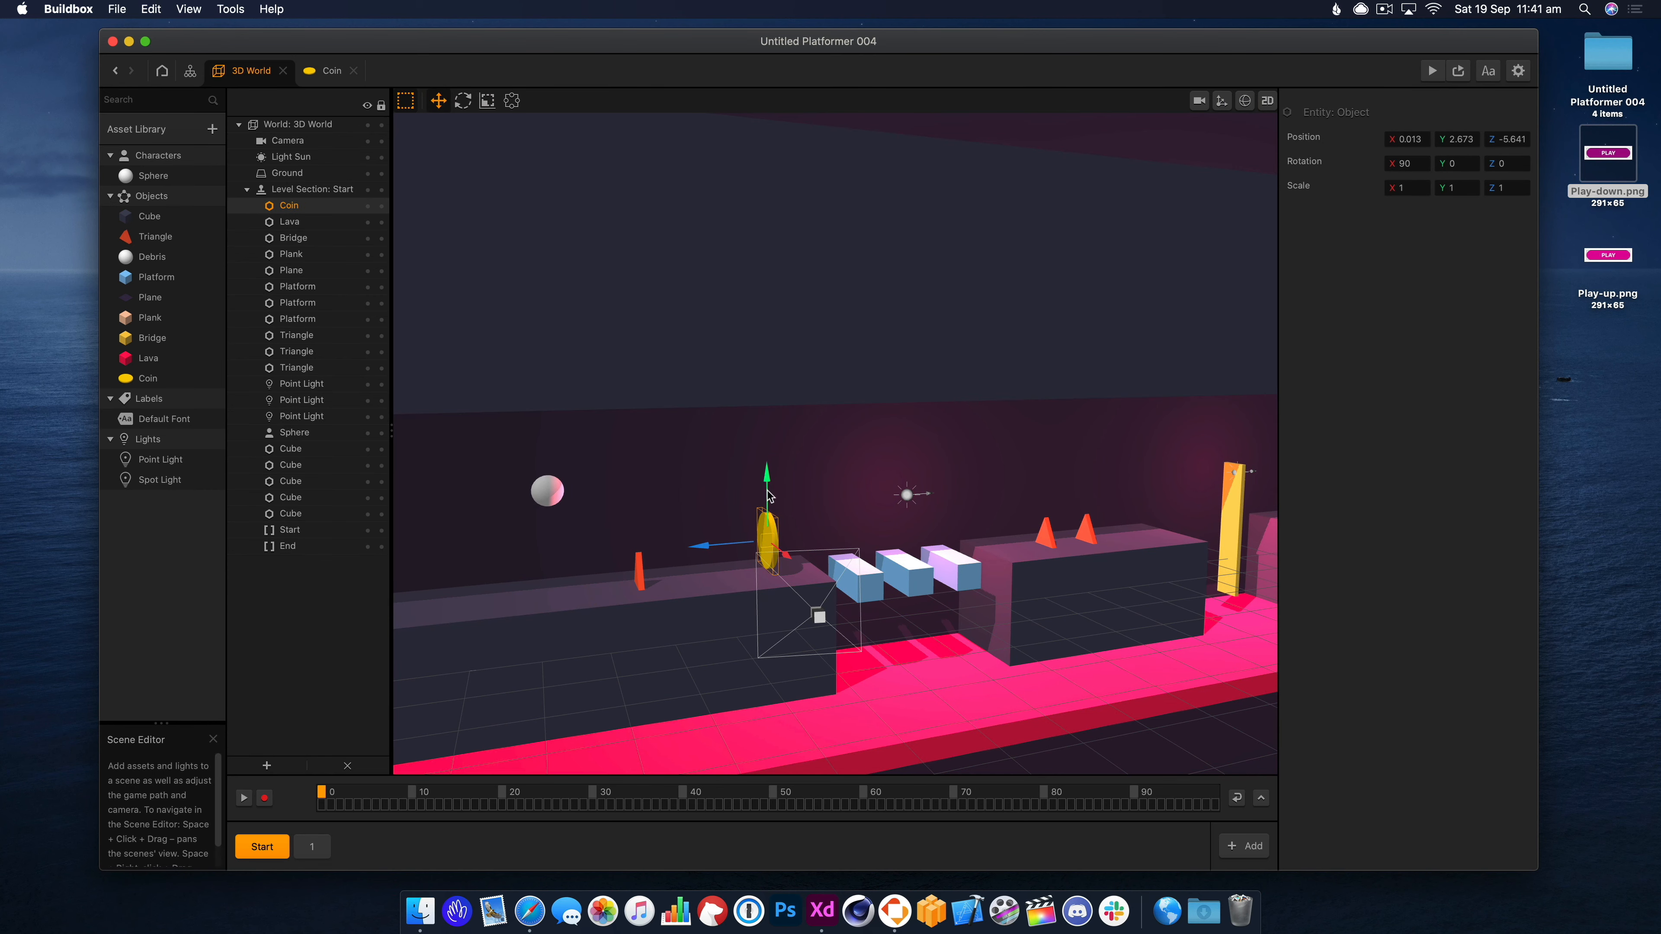
left_click_drag(769, 496, 773, 476)
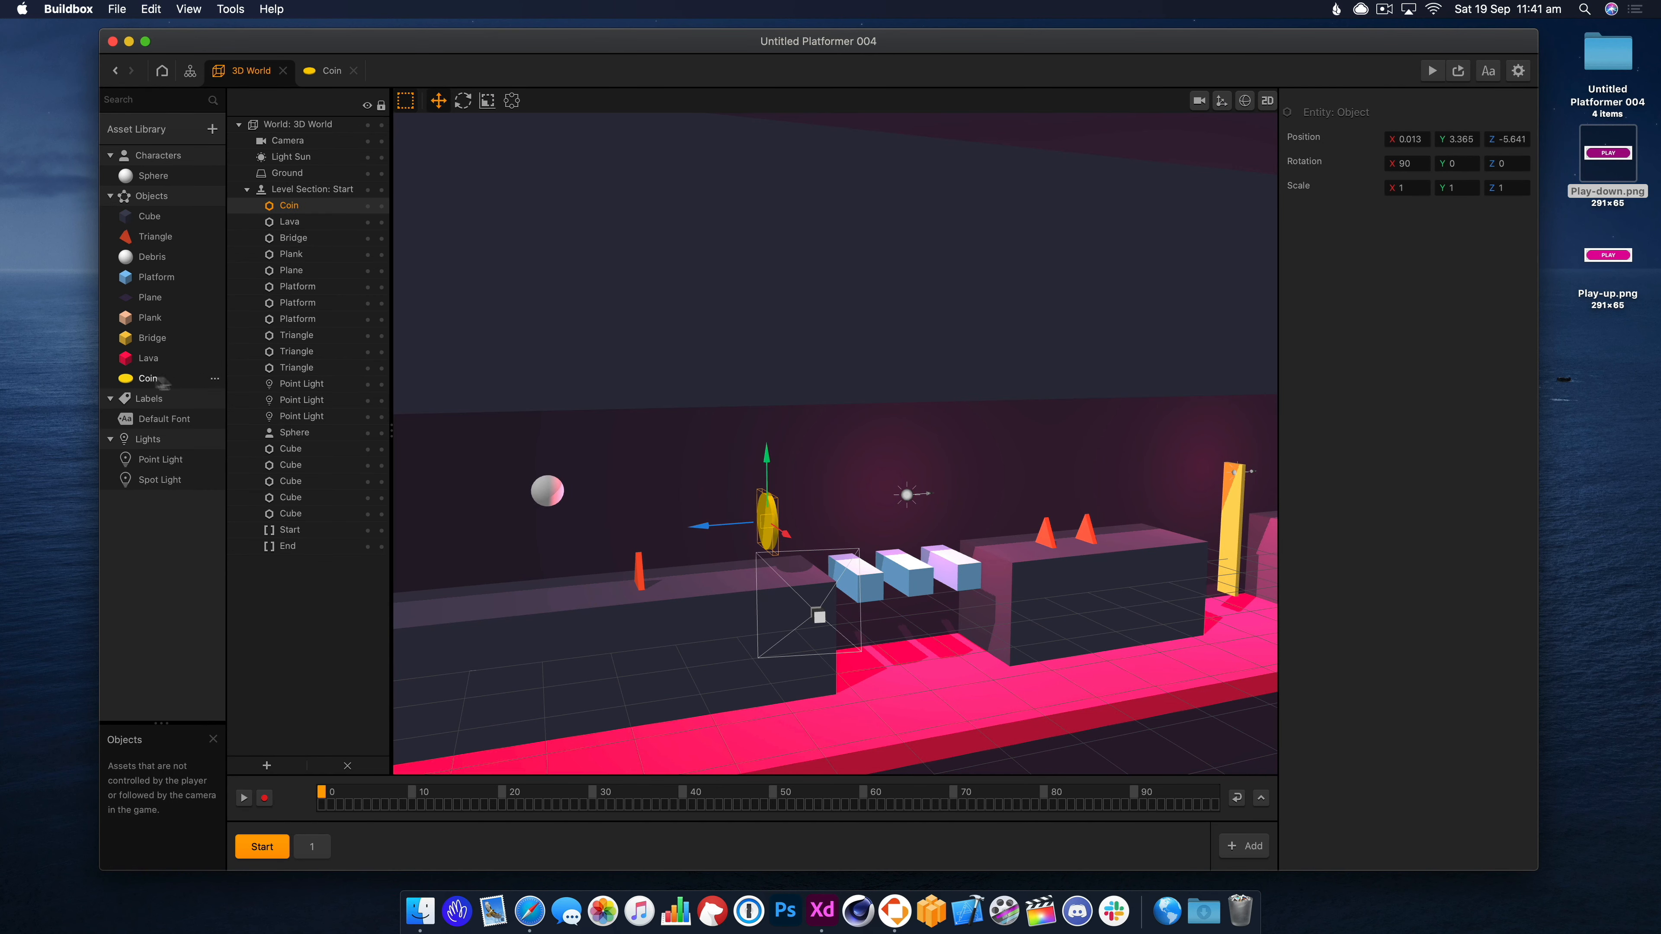
Set the Coin asset's Physics to None and Collision Group to Coin, then preview.
left_click(147, 378)
left_click(1435, 247)
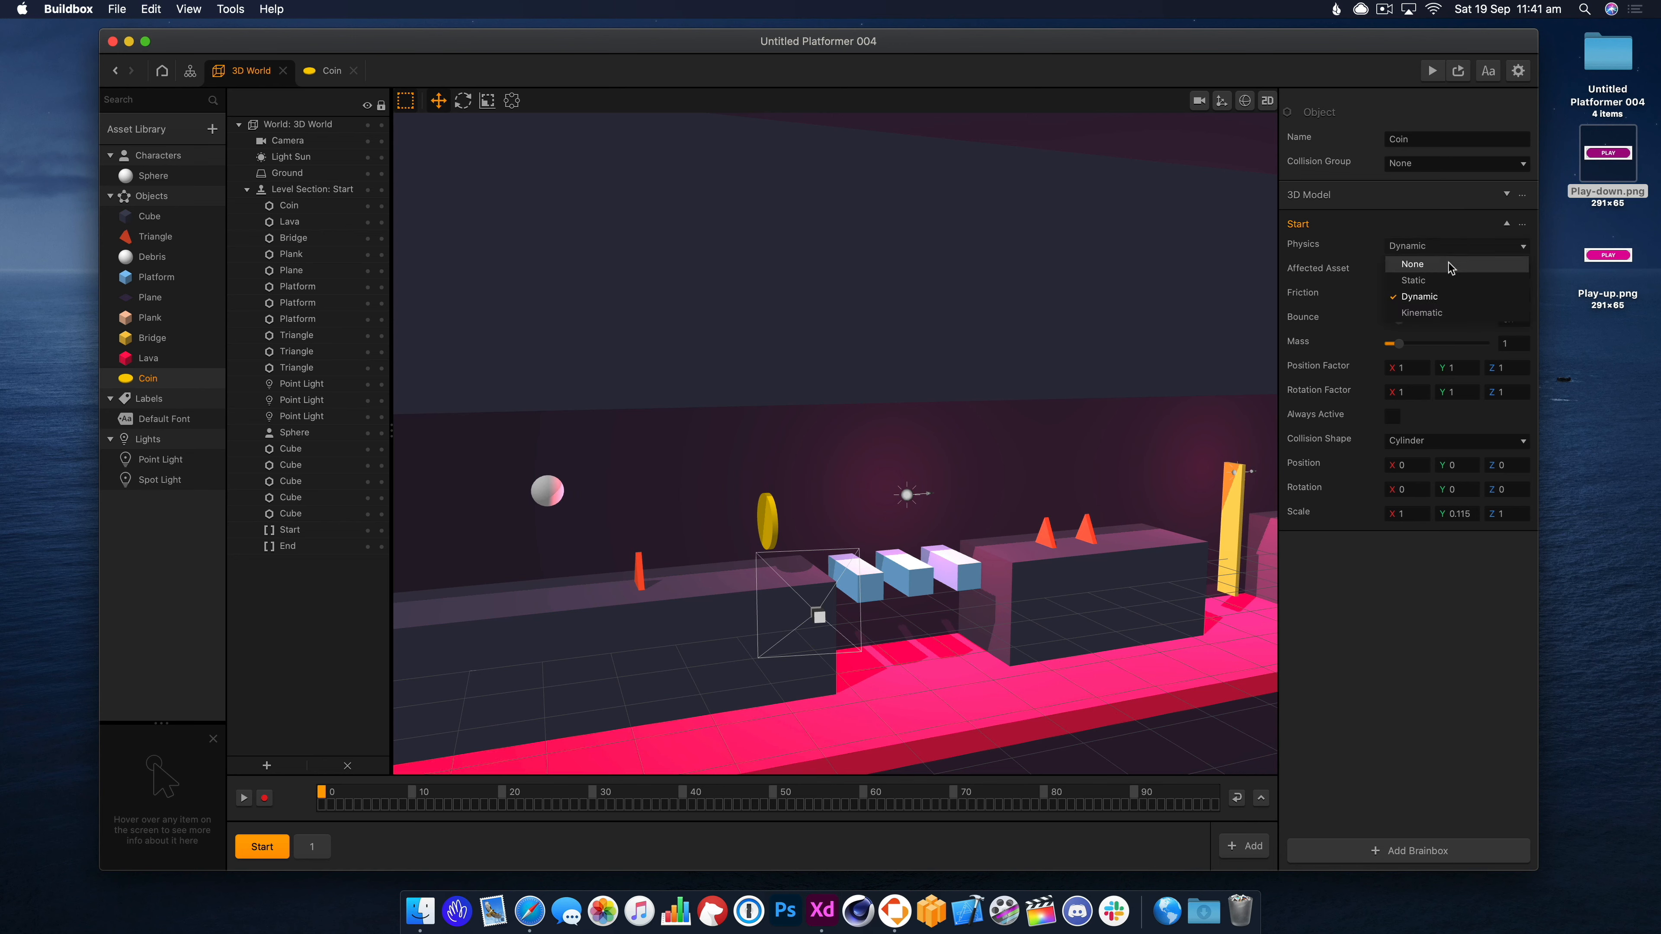
left_click(1442, 264)
left_click(1432, 163)
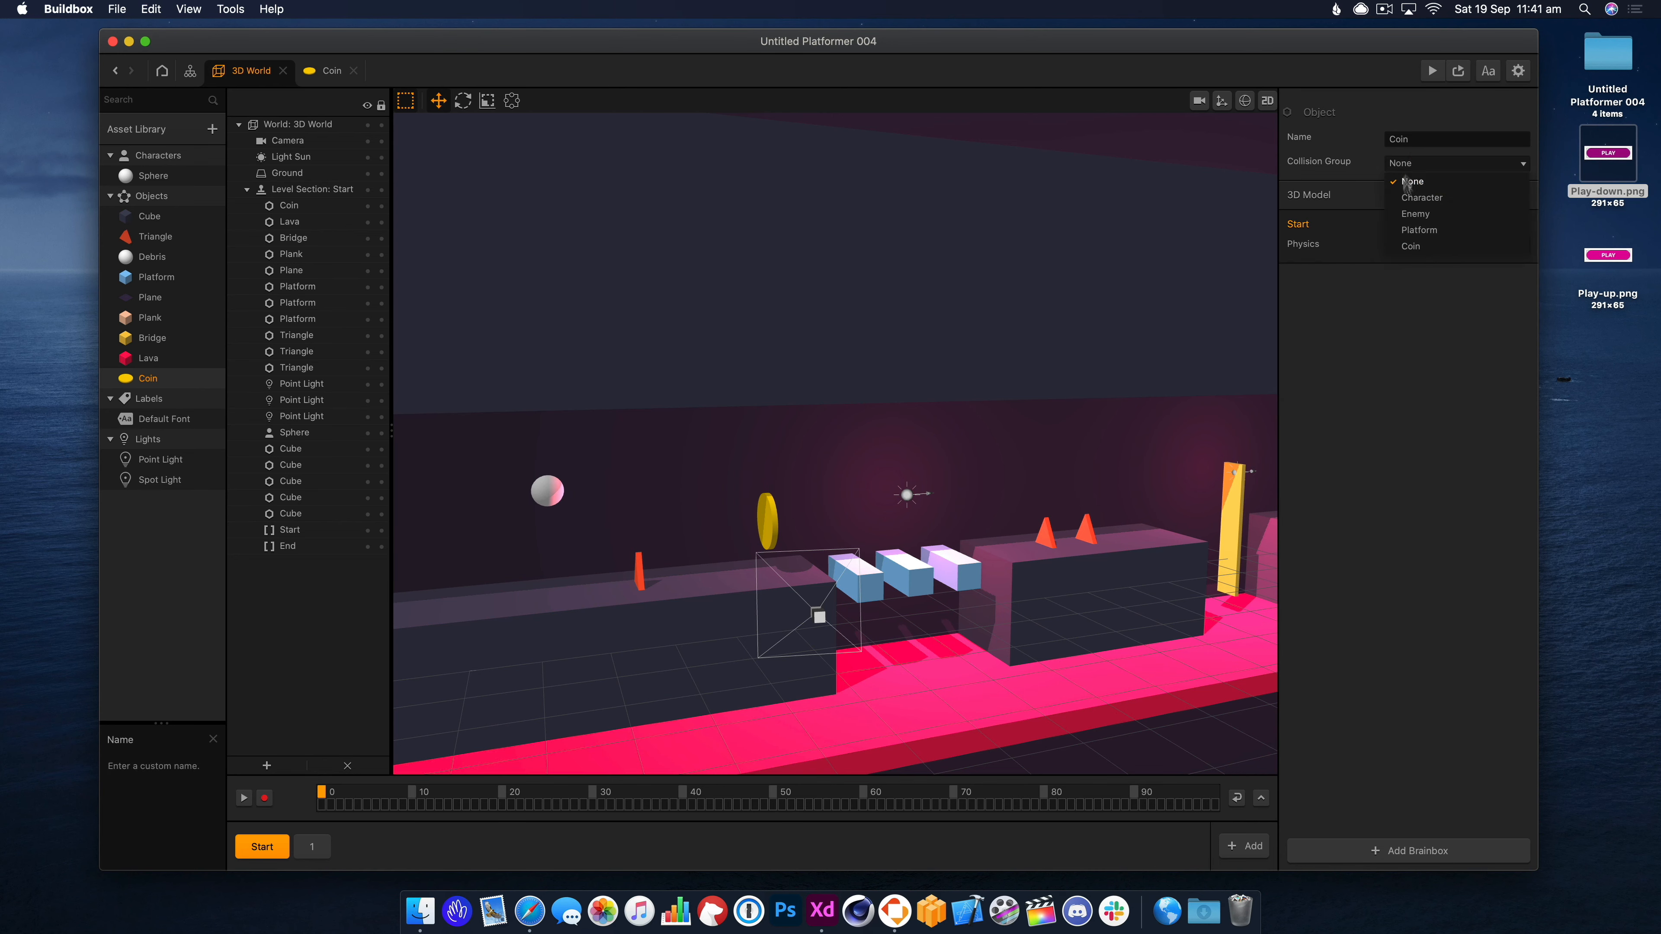
left_click(1453, 246)
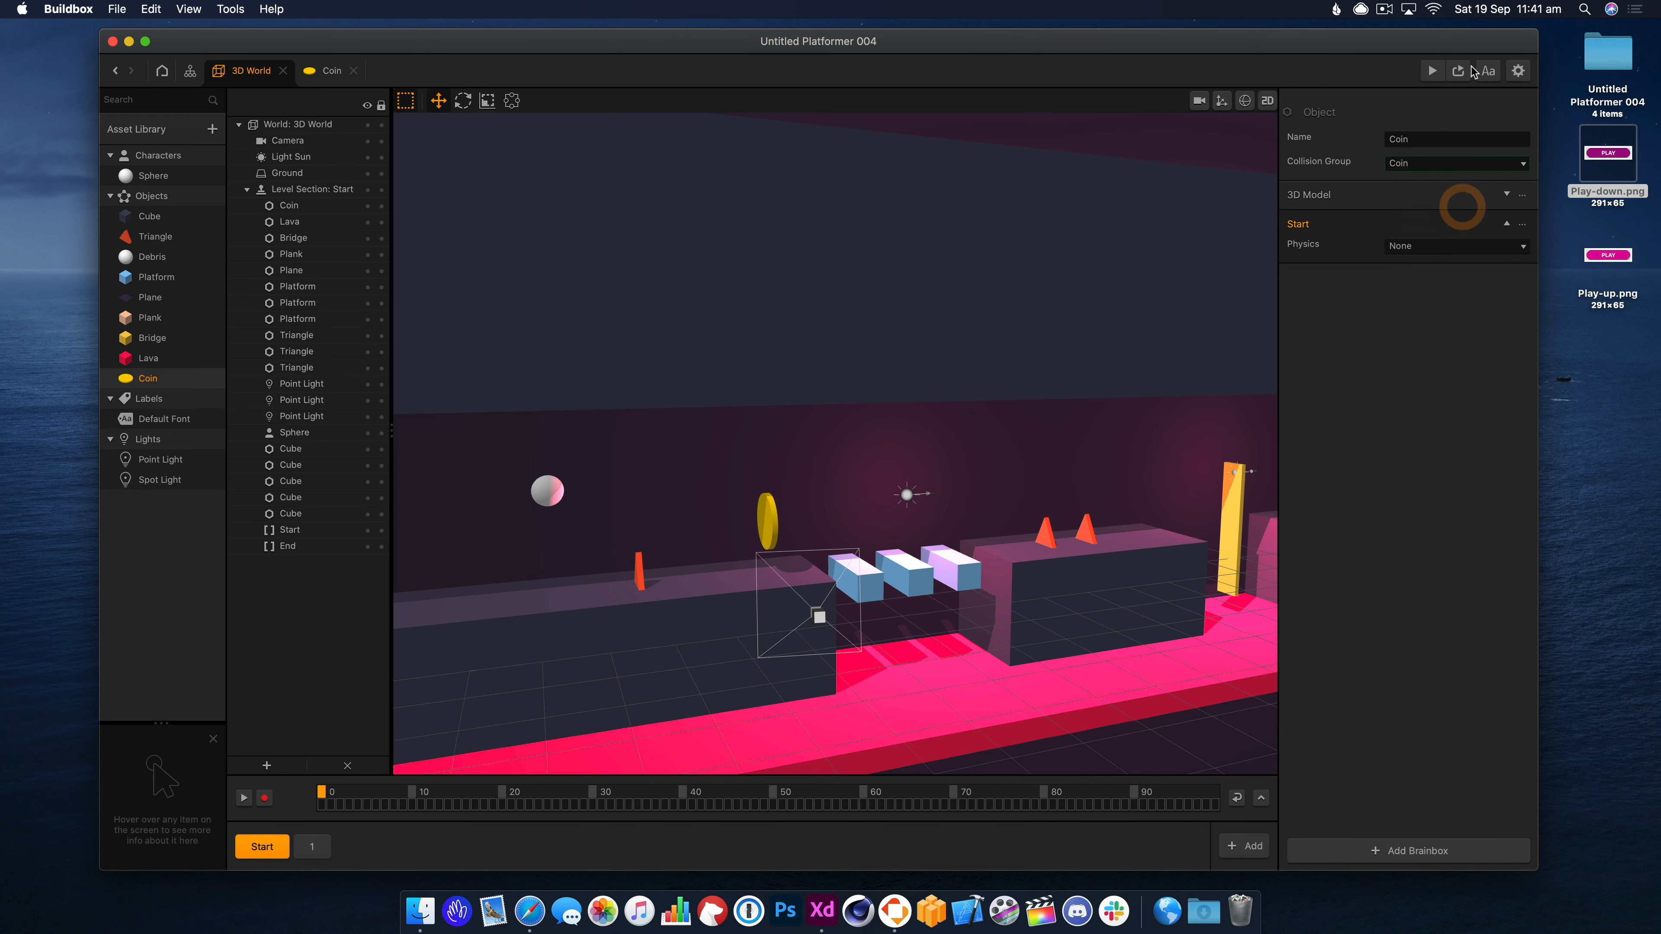
left_click(1461, 70)
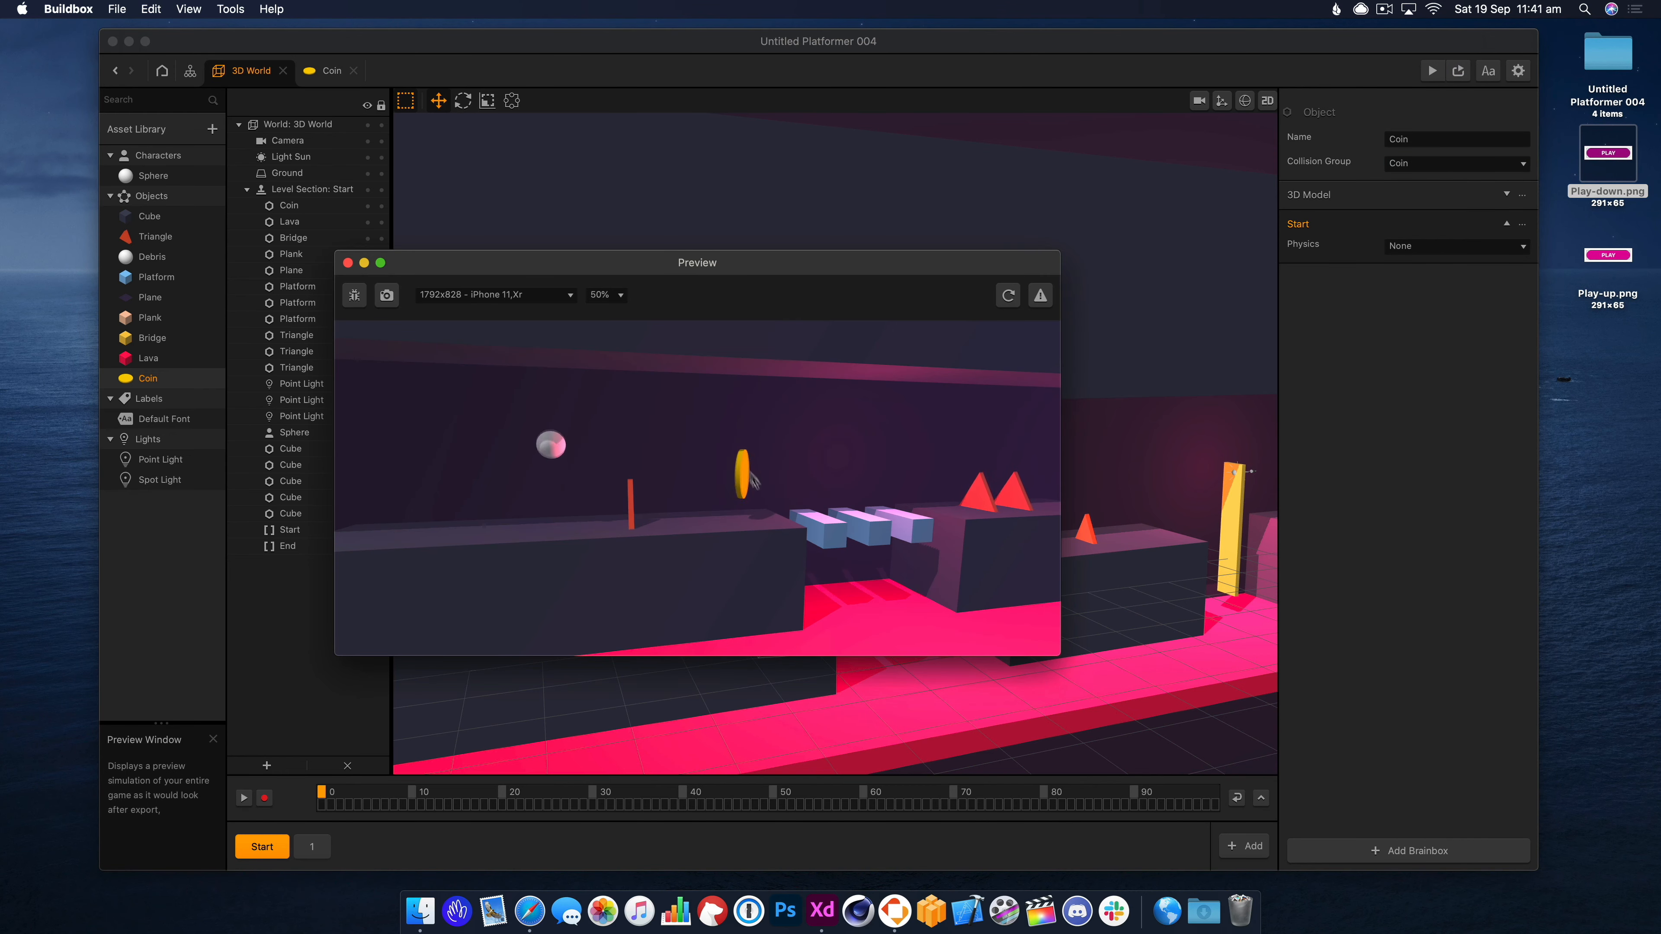
left_click(347, 263)
Scale the placed coin to 0.5 on all axes and preview the result.
left_click(767, 520)
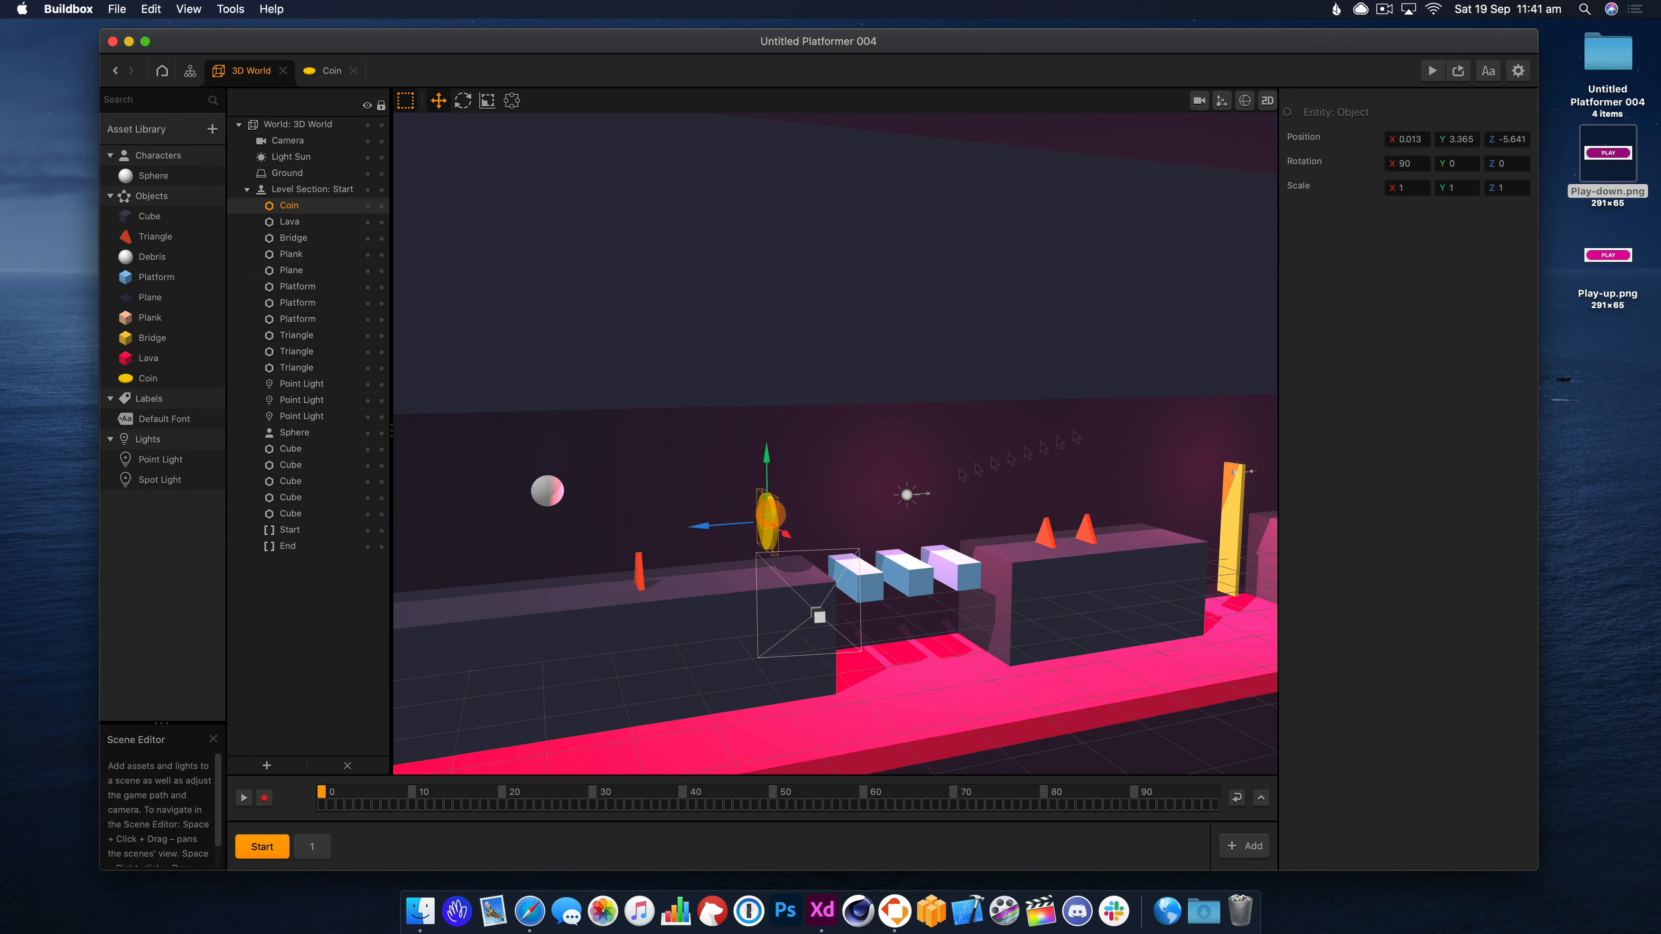
type("0.")
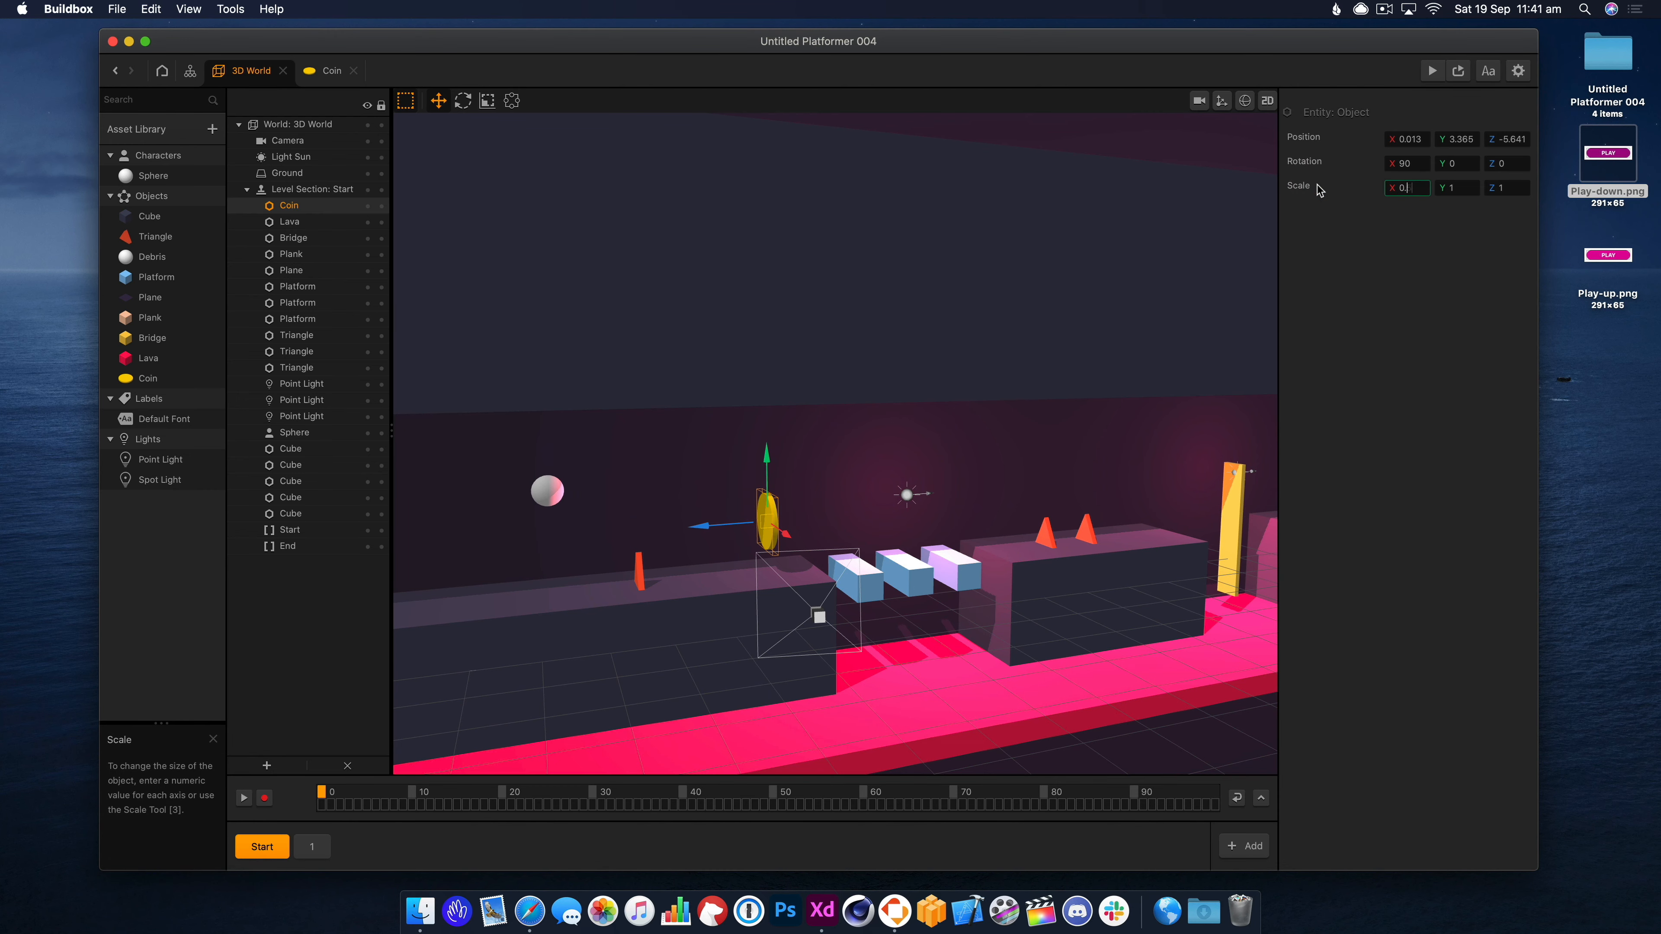
type("5")
key("Tab")
type("0")
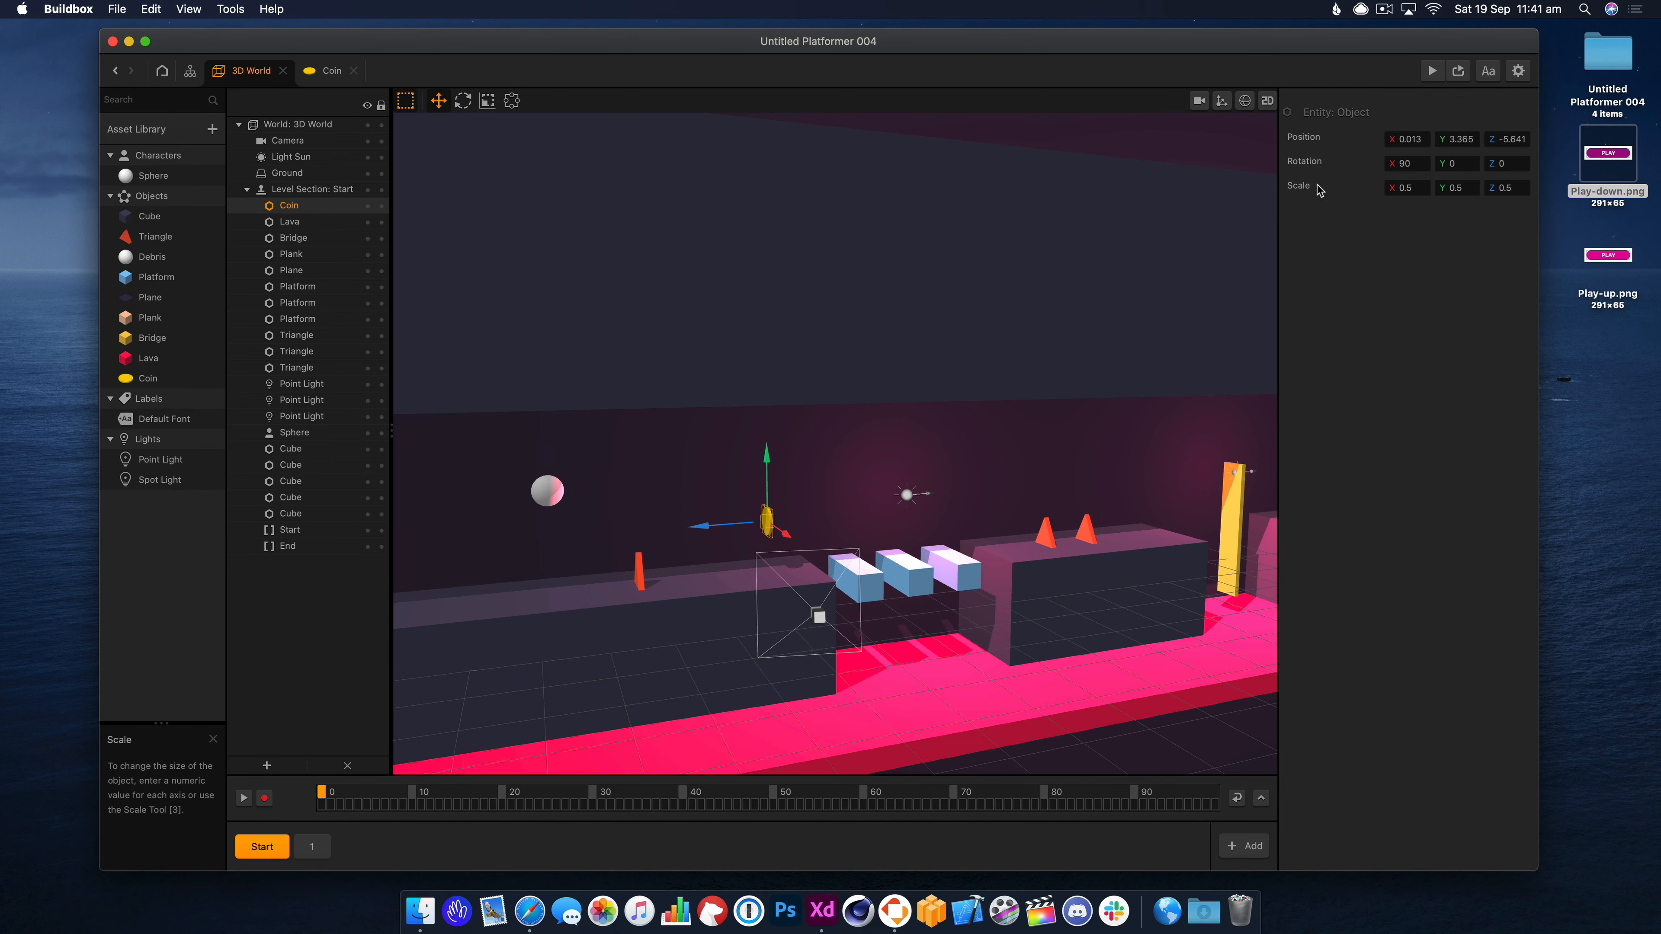
left_click(1458, 70)
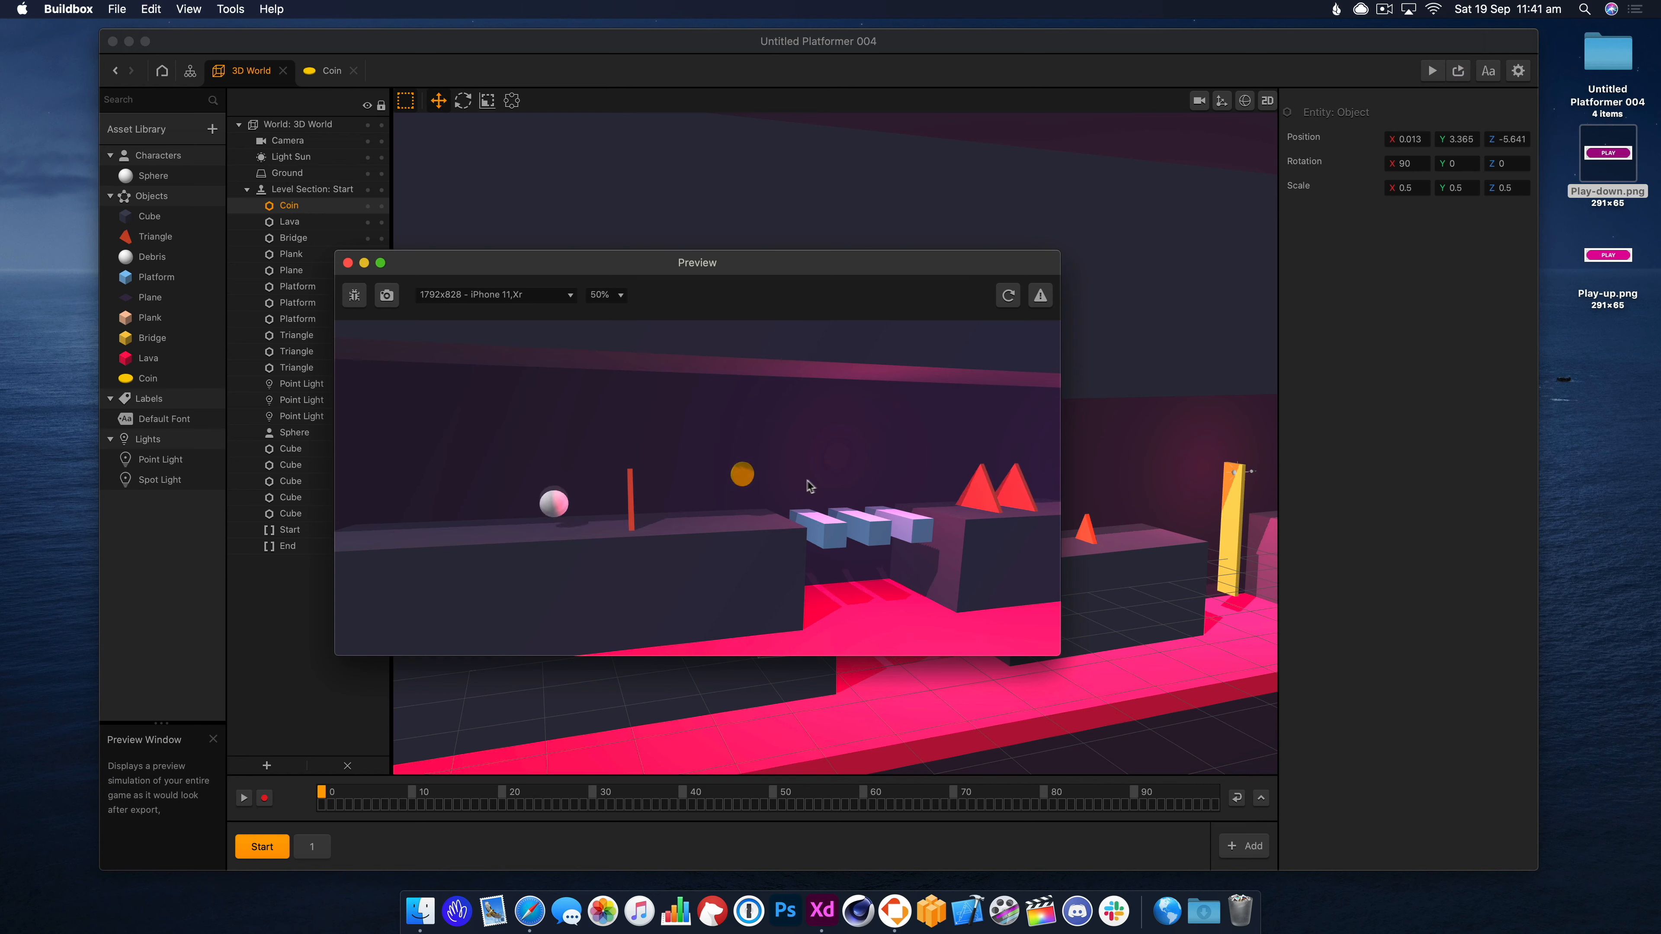
left_click(348, 263)
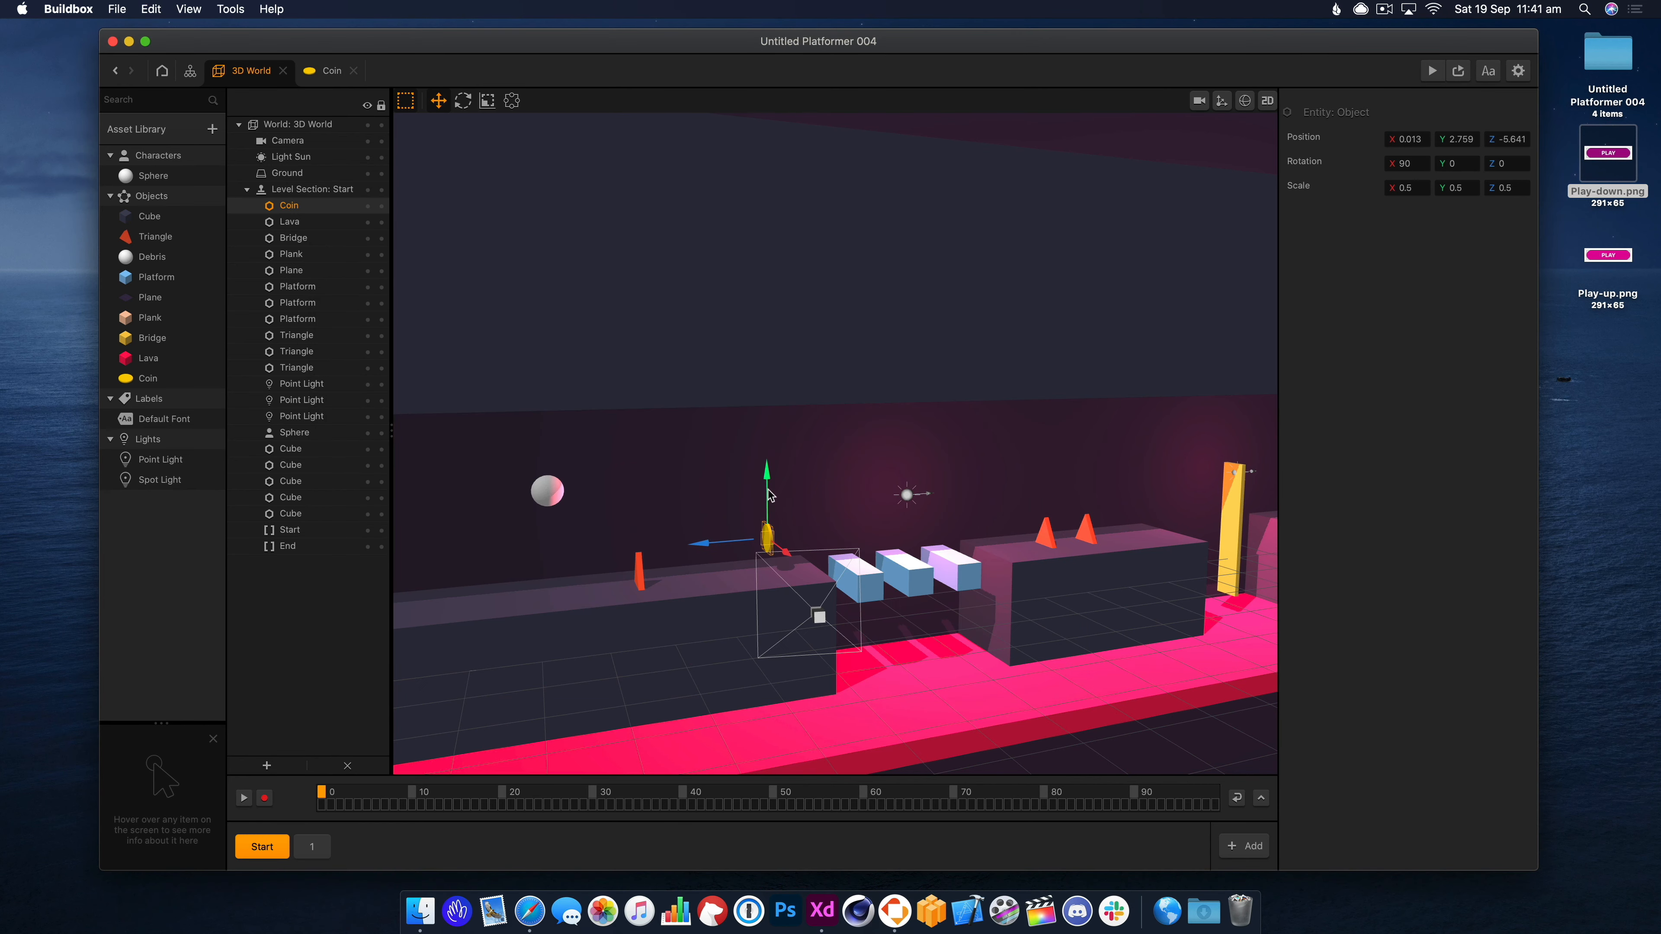
Duplicate the coin's 3D Model as a disc at Y 0.1 scaled 0.6, 0.1, 0.6.
double_click(148, 378)
left_click(920, 475)
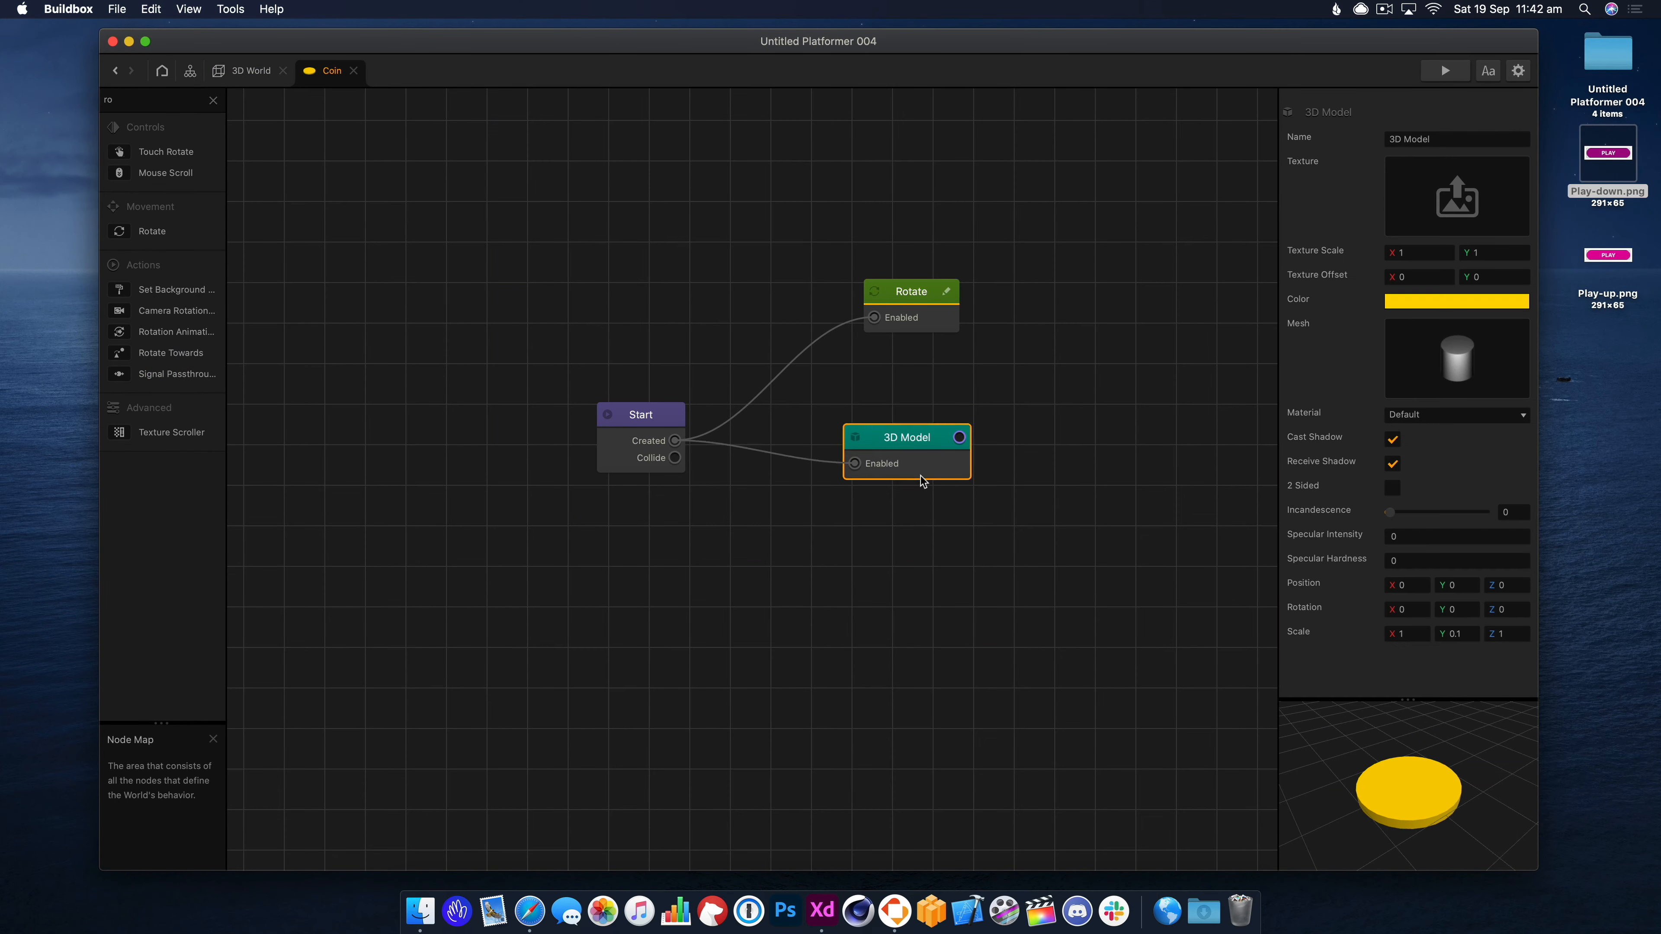
left_click_drag(921, 480, 879, 450)
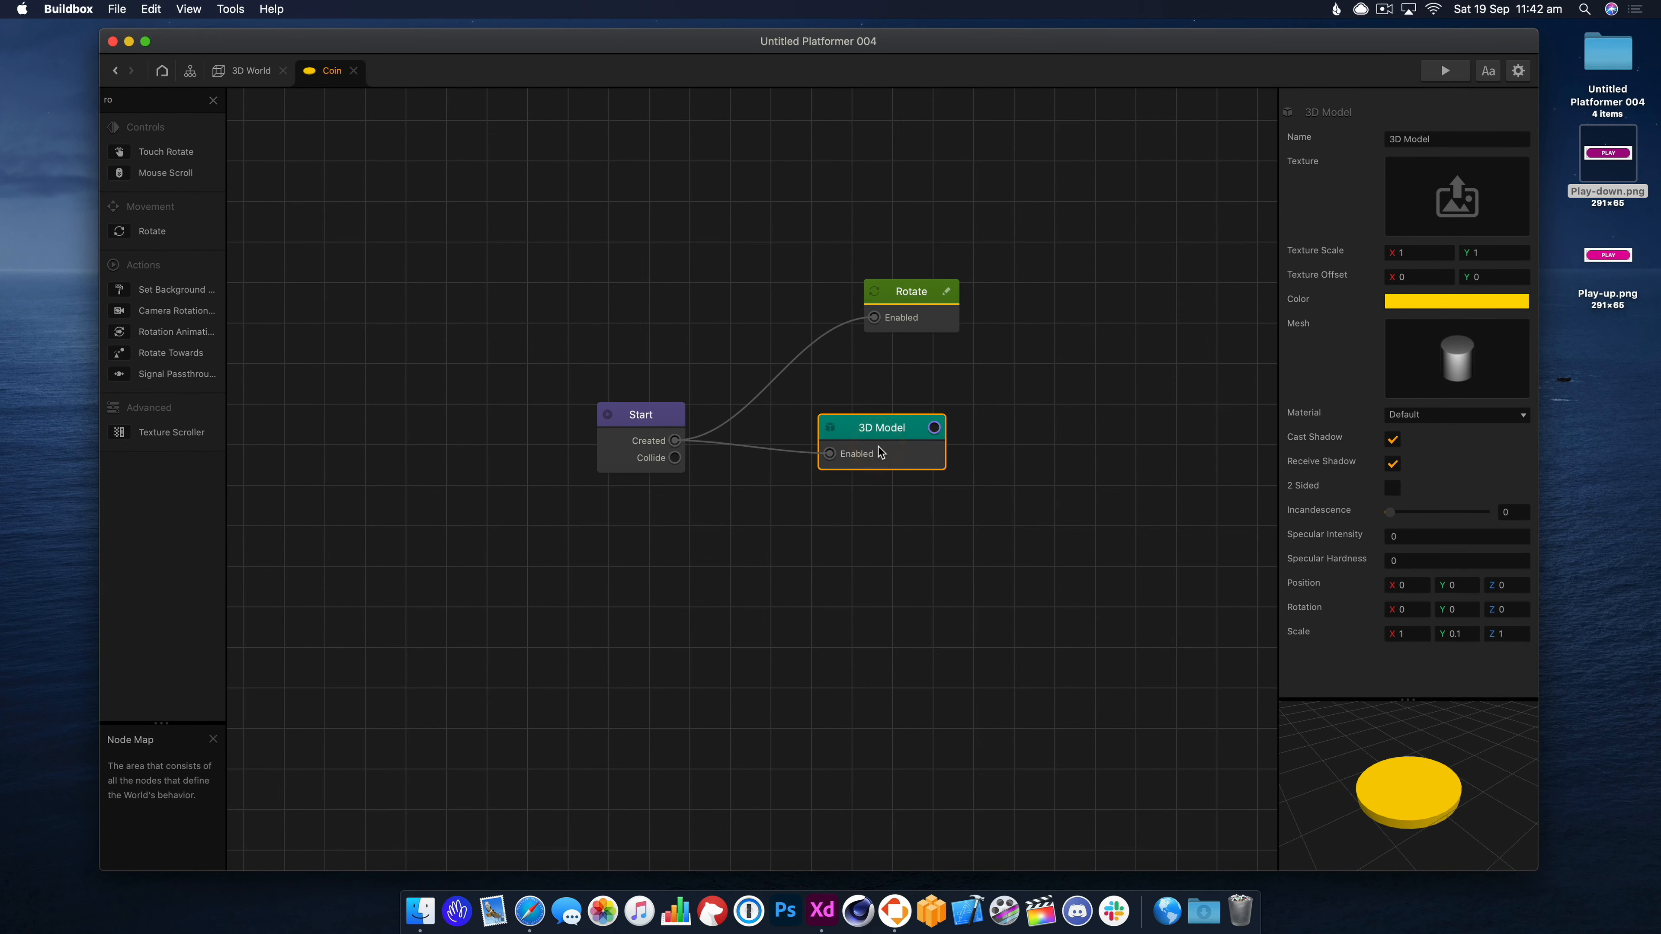
key("super+d")
left_click_drag(1043, 437, 905, 518)
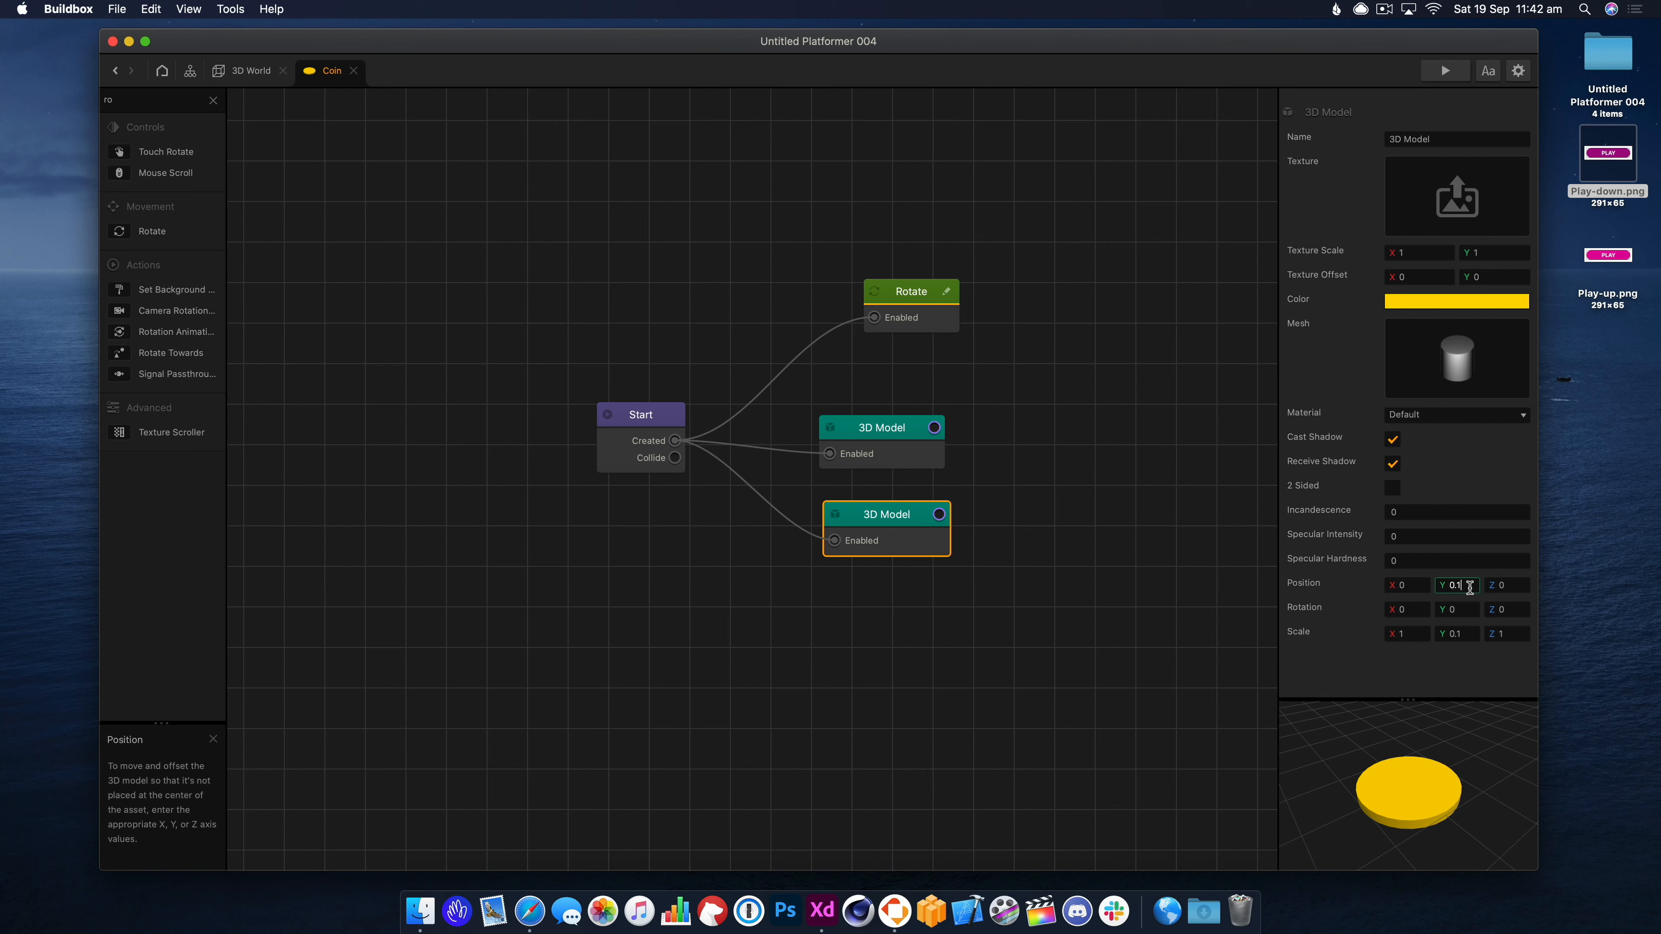
key("Tab")
left_click(1425, 634)
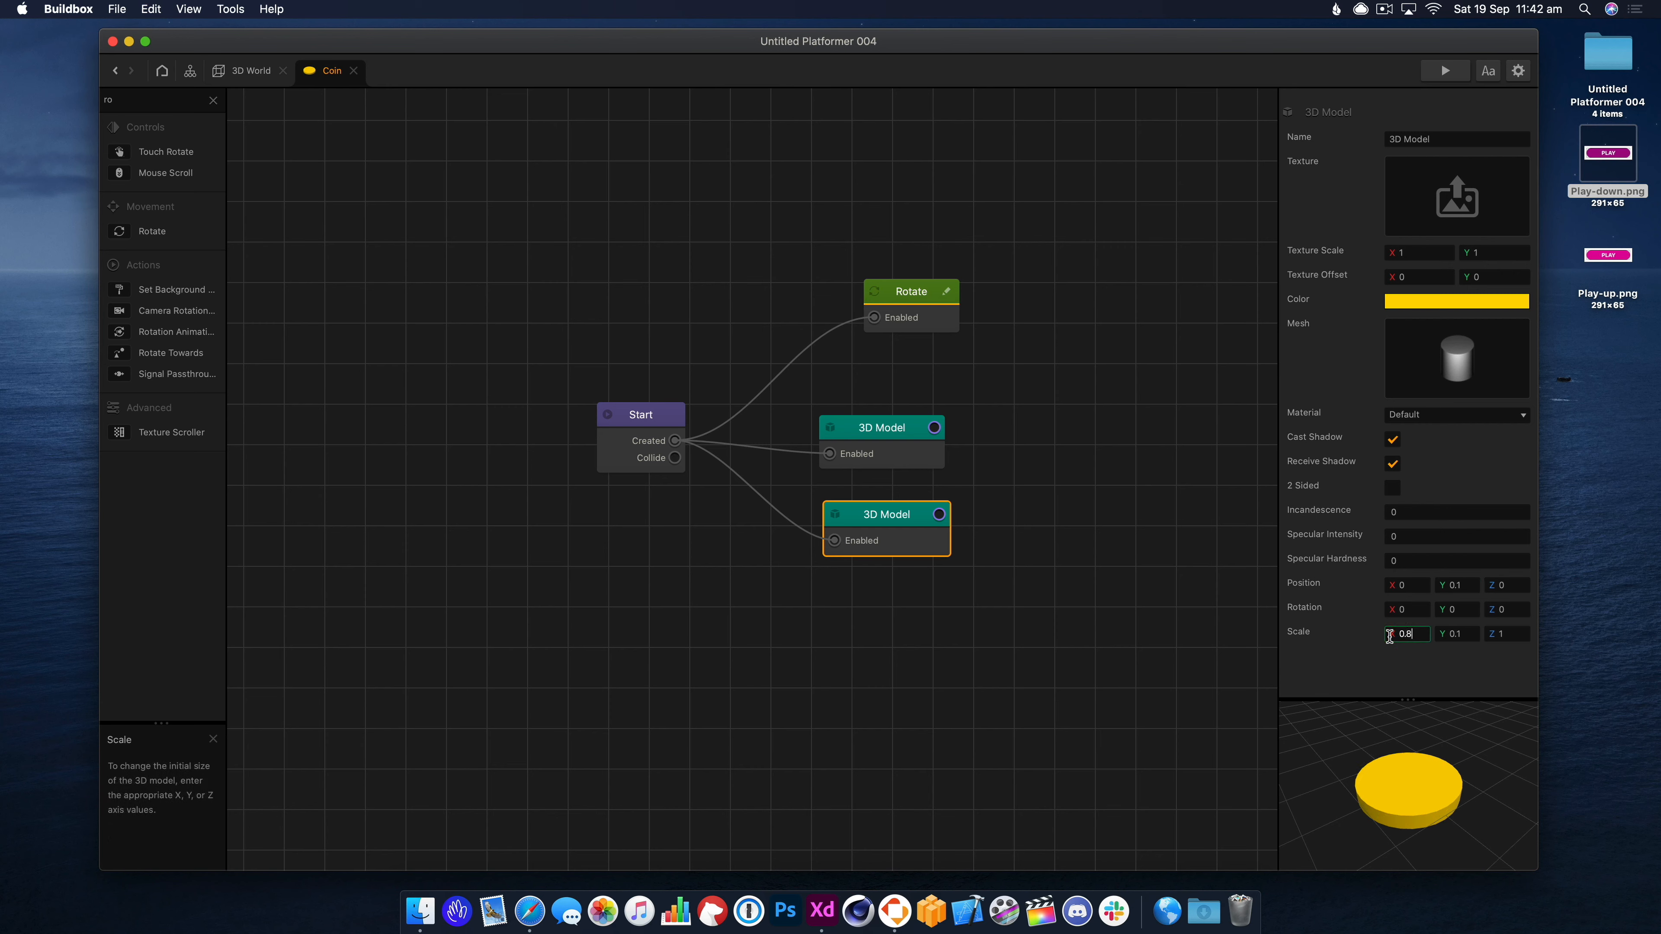
key("Tab")
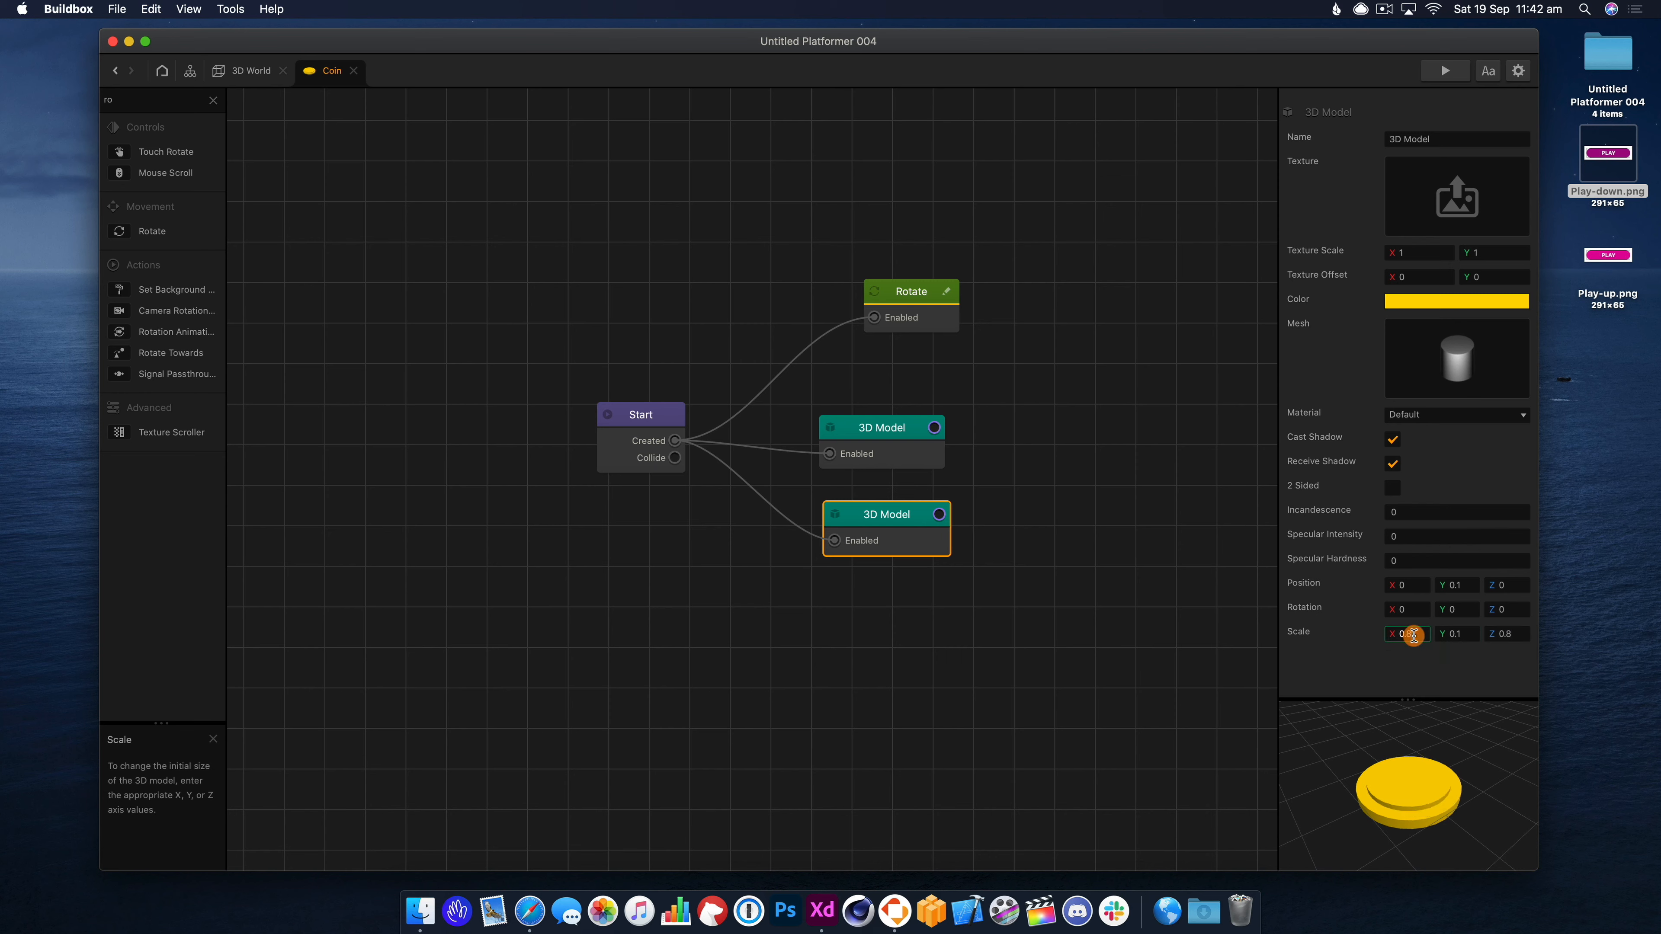
key("Tab")
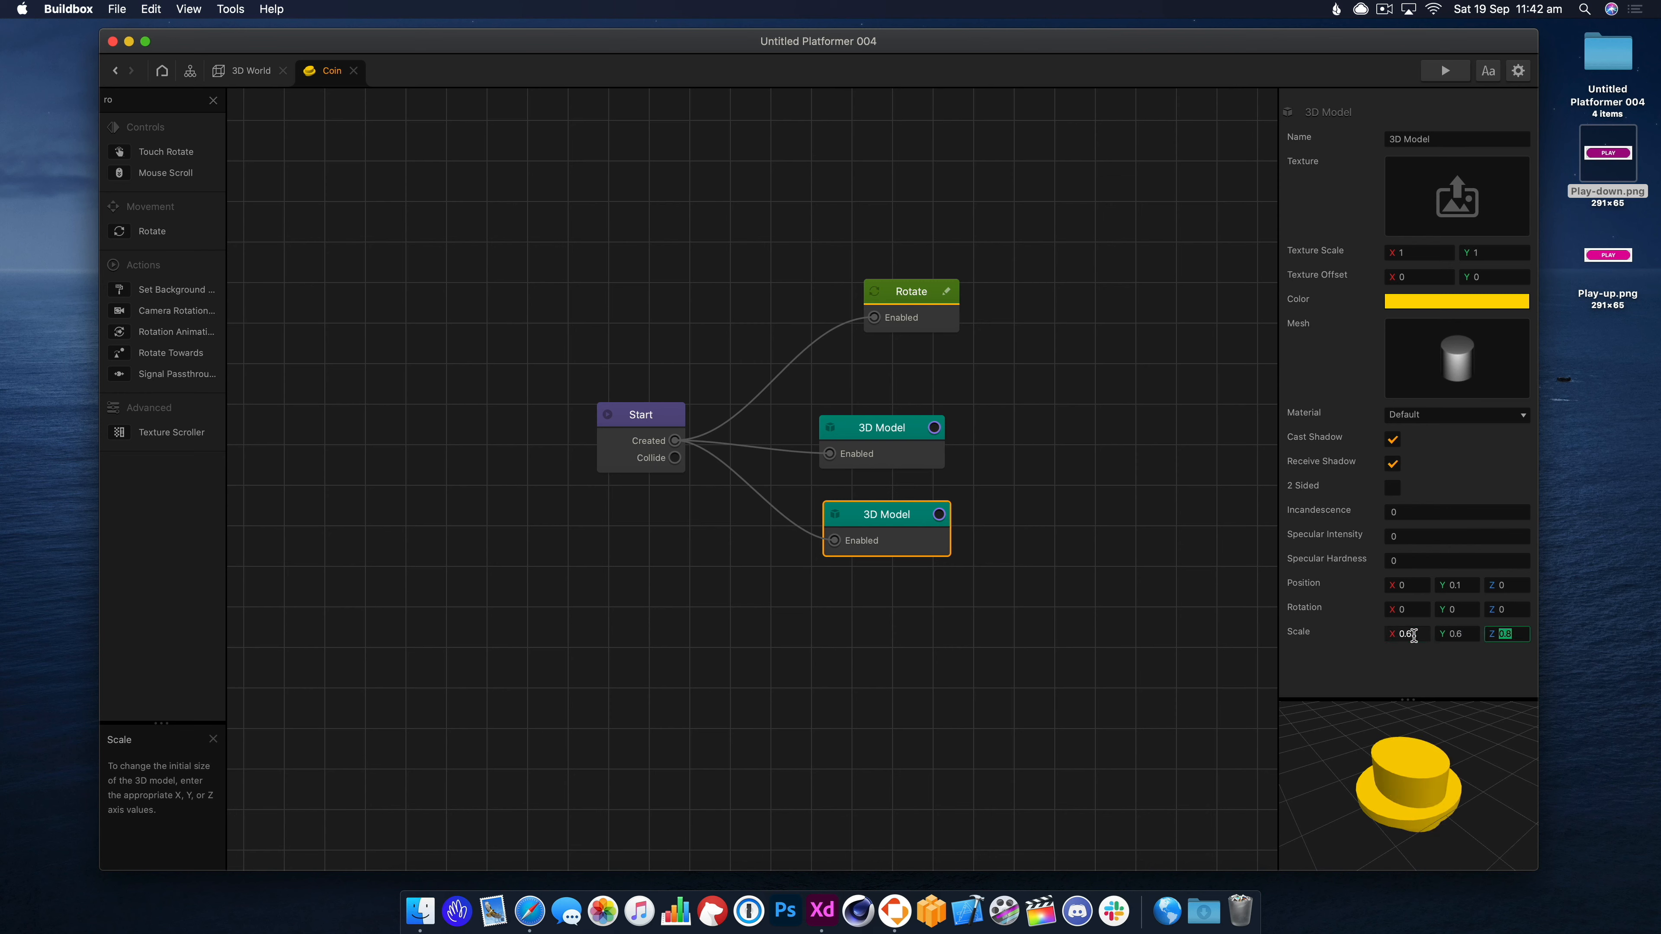
key("BackSpace")
type("1")
key("Tab")
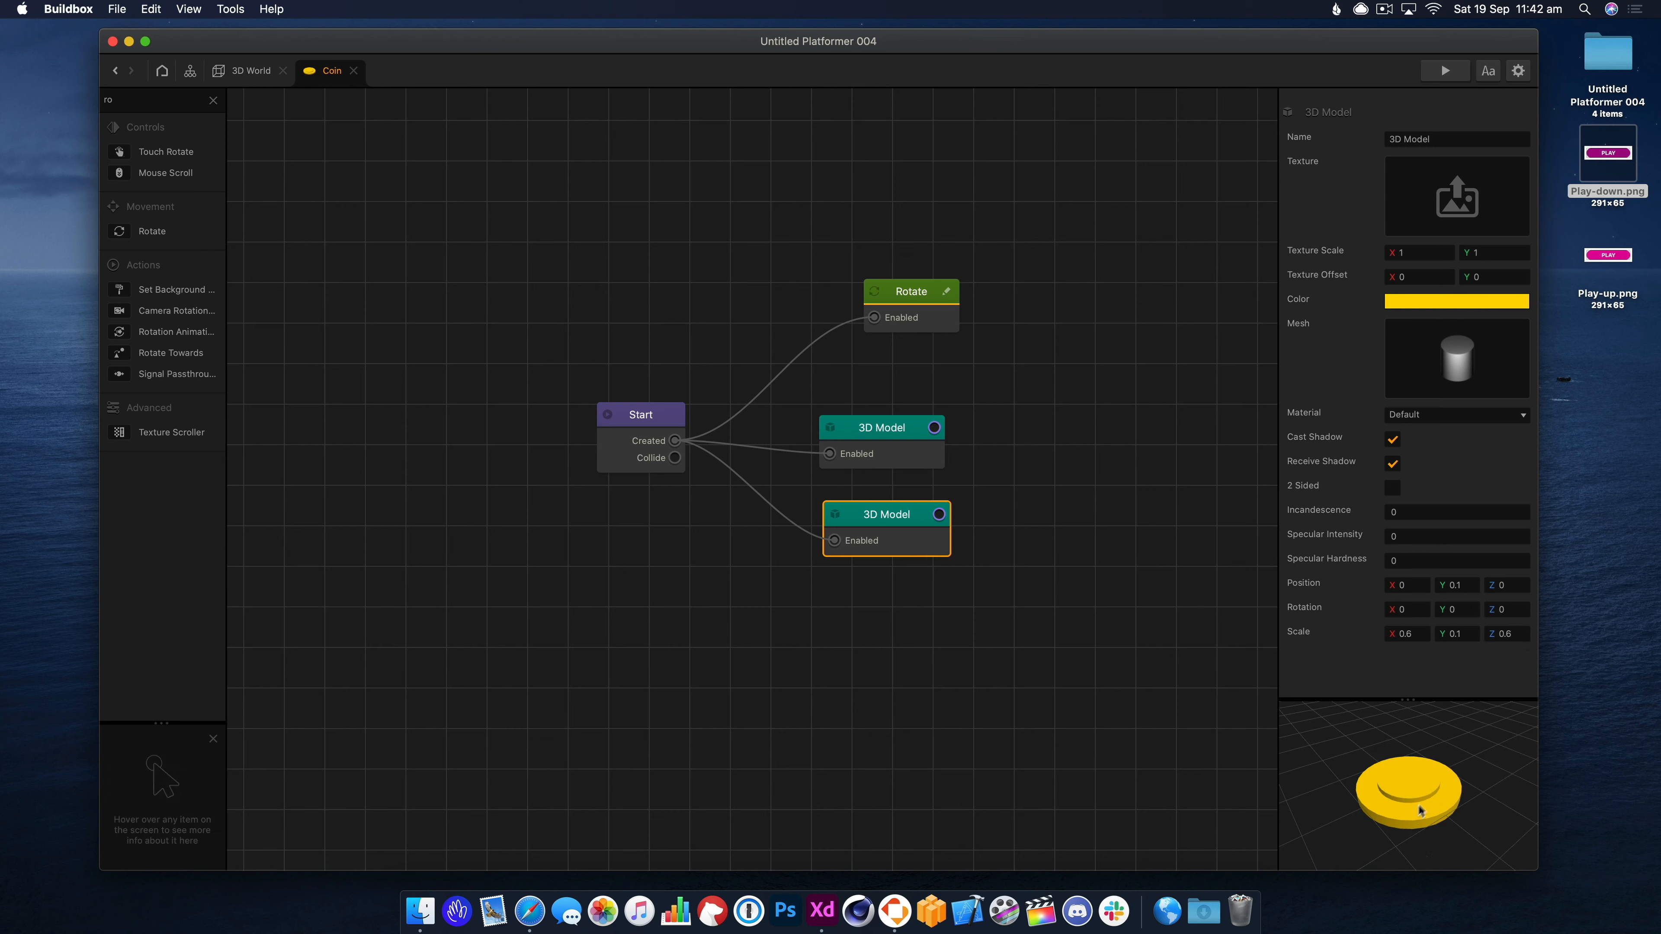
Add a third 3D Model disc at Y -0.1 and preview the coin.
left_click_drag(901, 517, 902, 523)
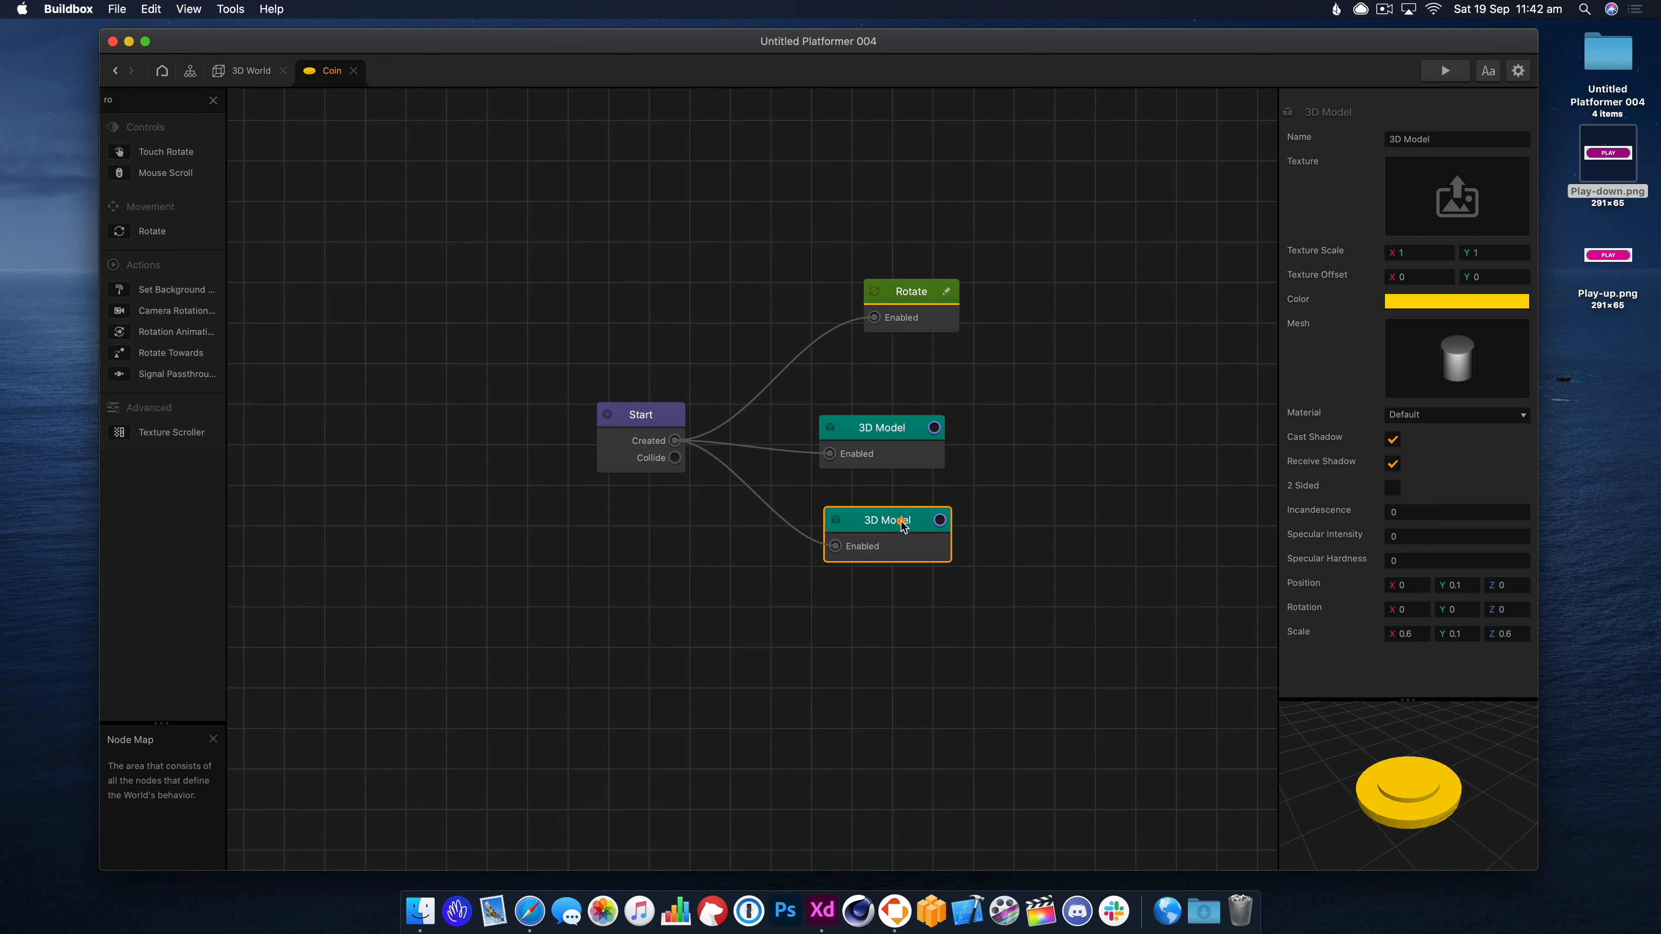
key("super+d")
left_click_drag(1003, 529, 873, 616)
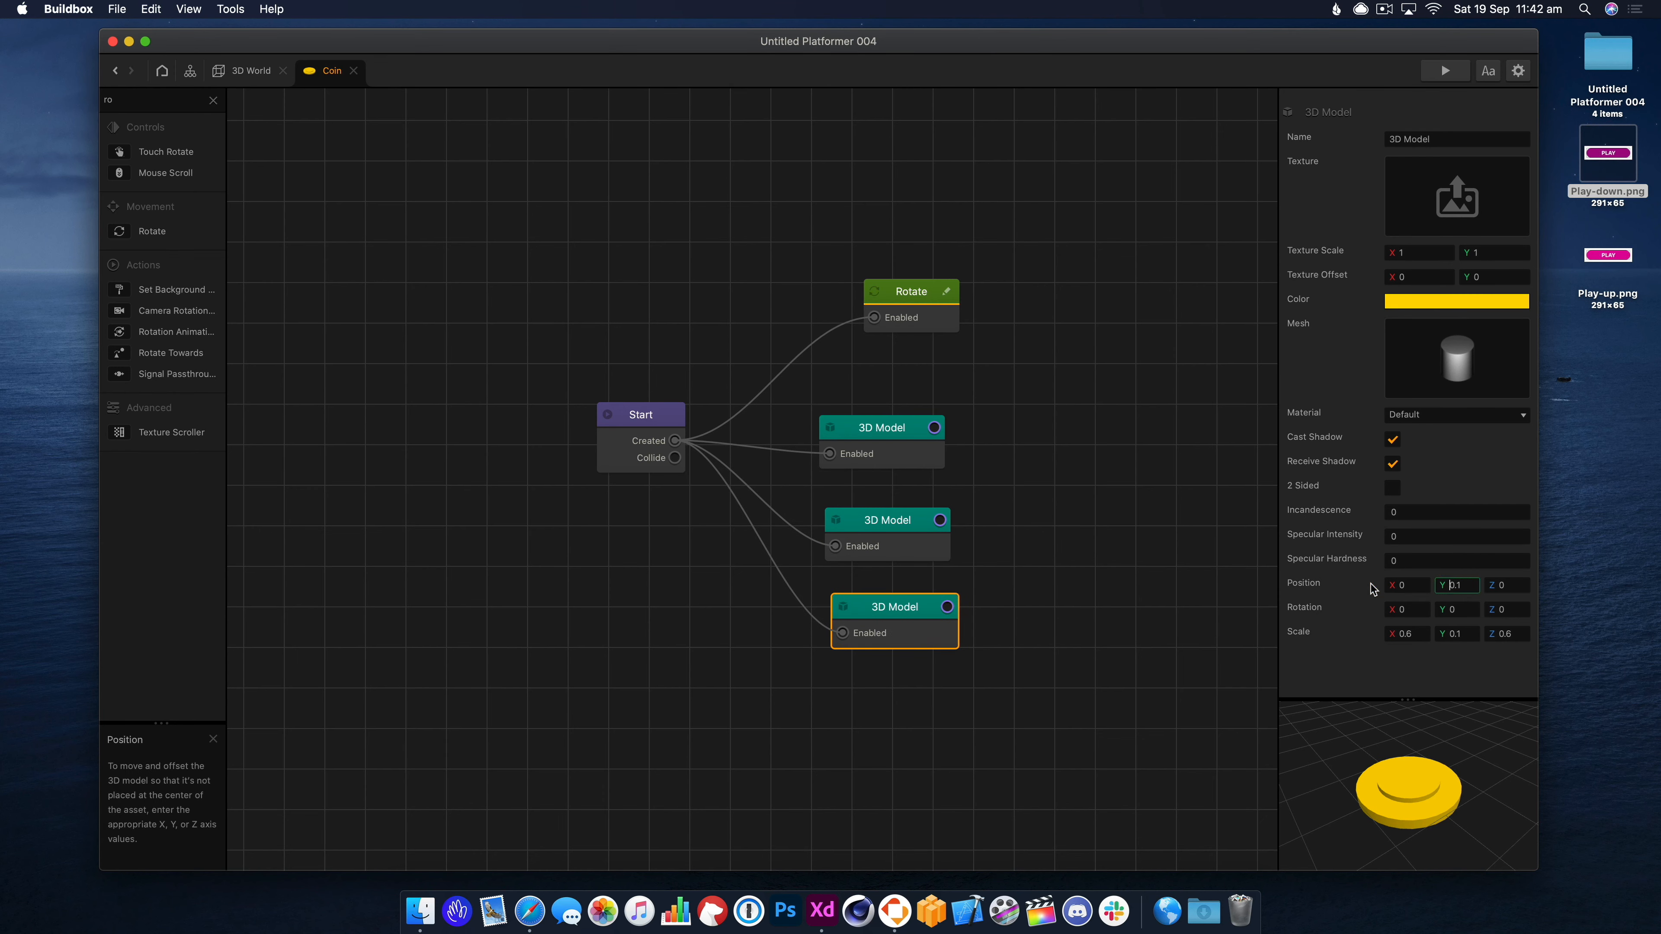
left_click_drag(1454, 775, 1524, 795)
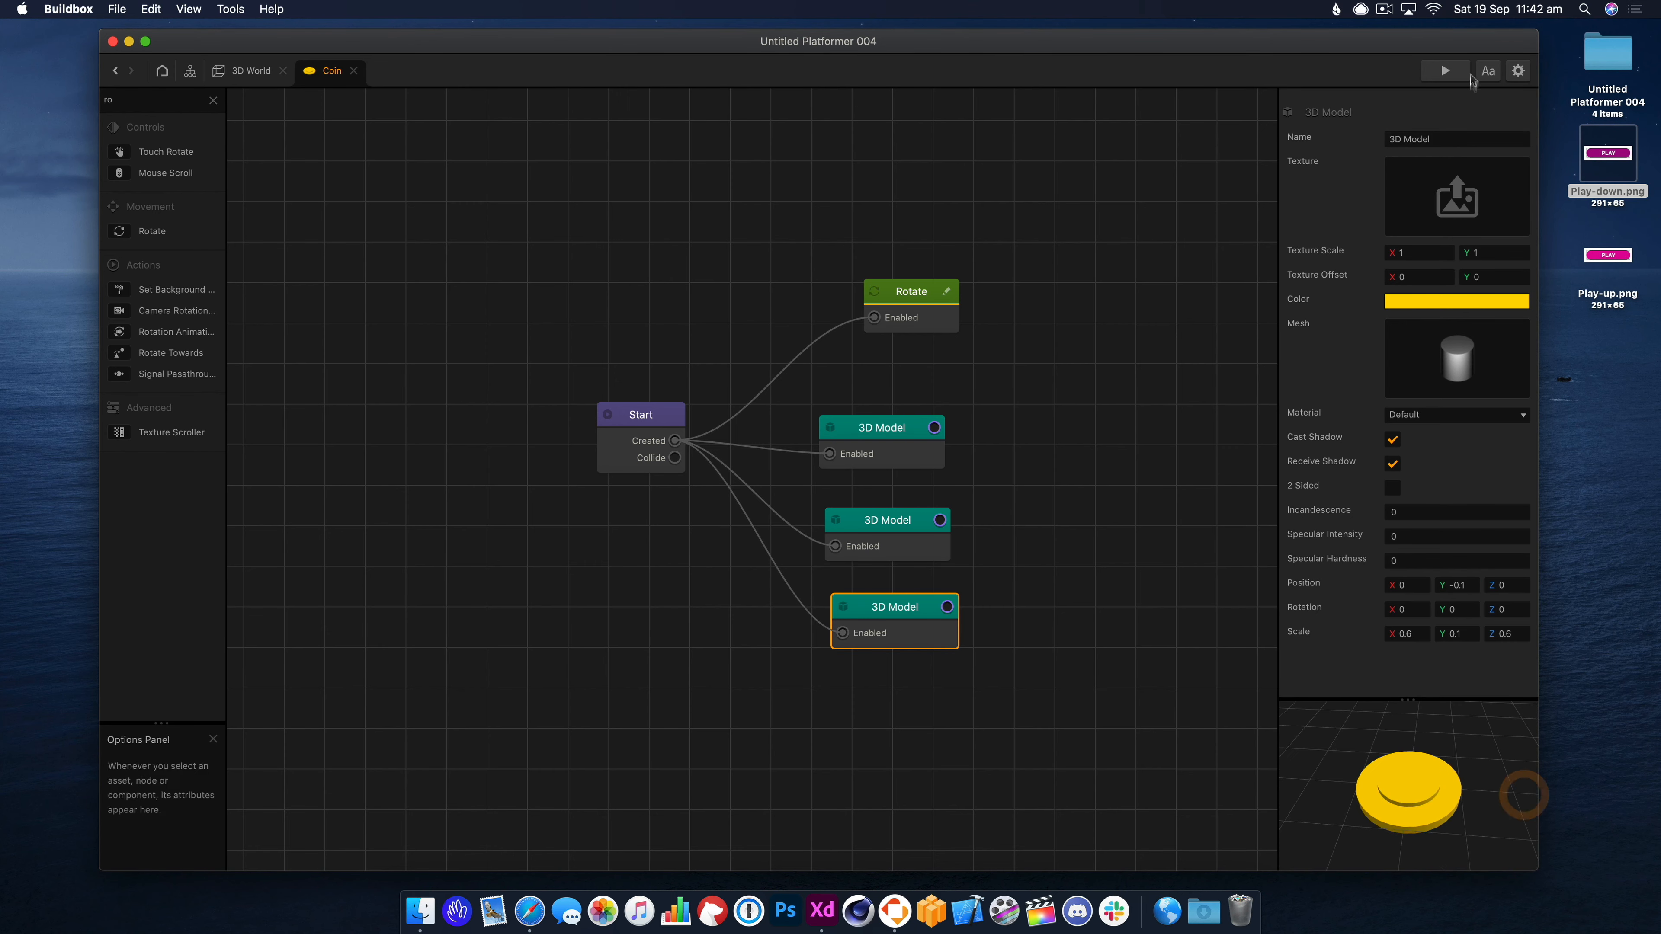
left_click(1445, 71)
Play the preview and view the 3D World scene to check the new coin.
left_click(718, 489)
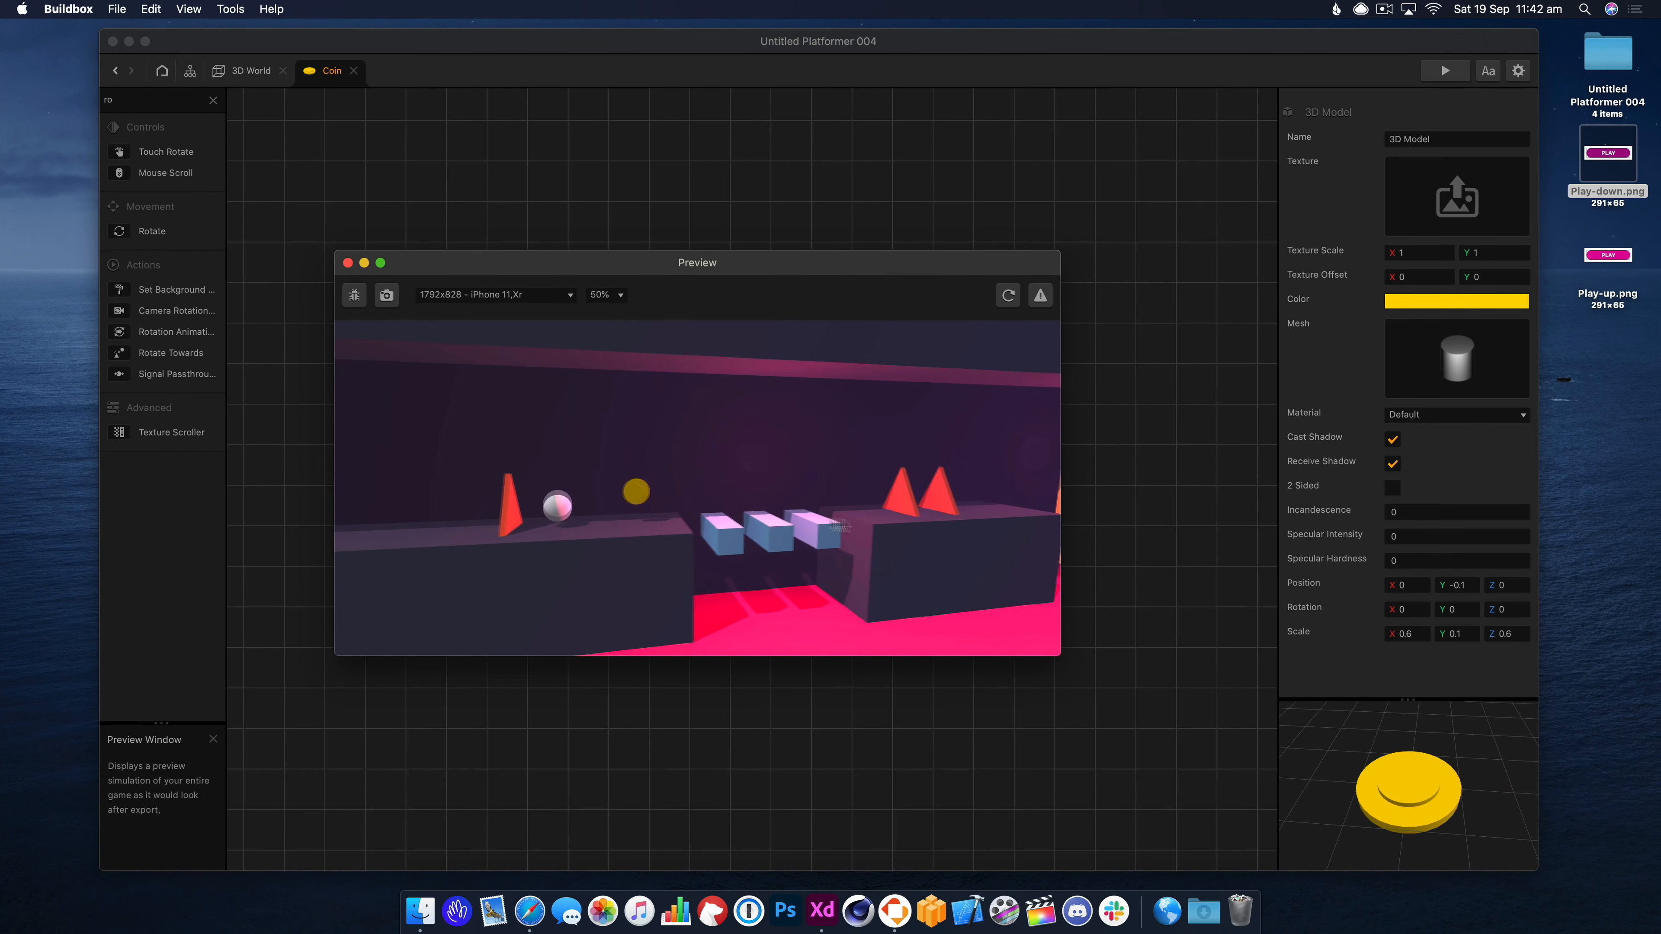
left_click(270, 73)
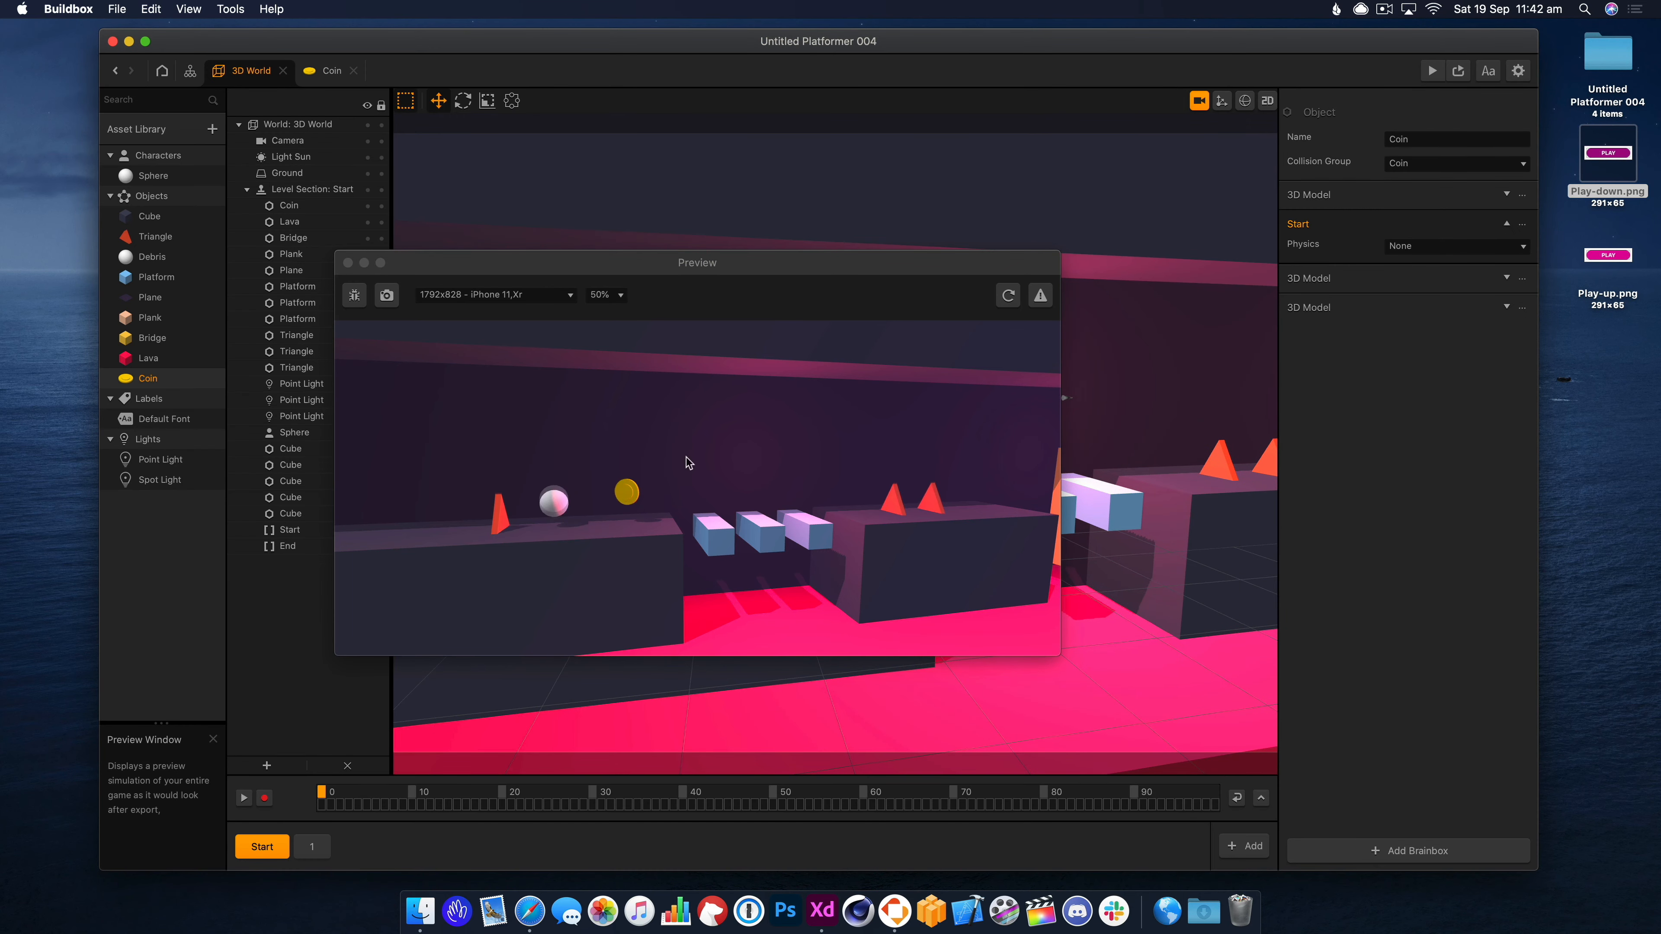
scroll(1094, 471, "up", 3)
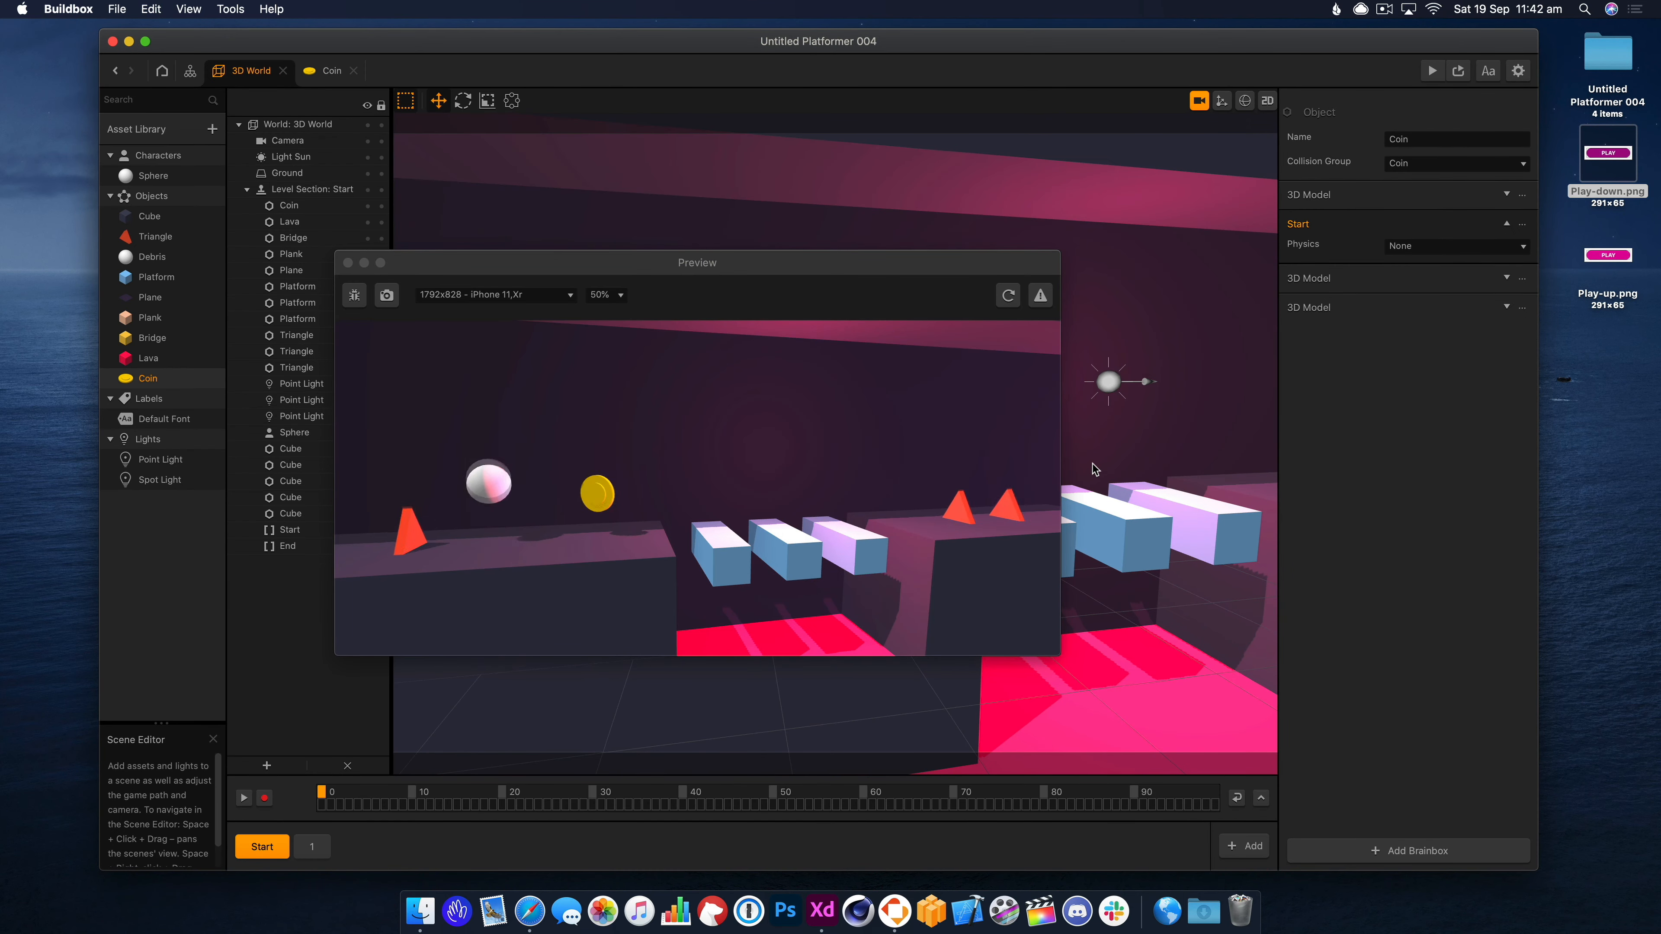
scroll(1093, 470, "down", 4)
left_click(347, 262)
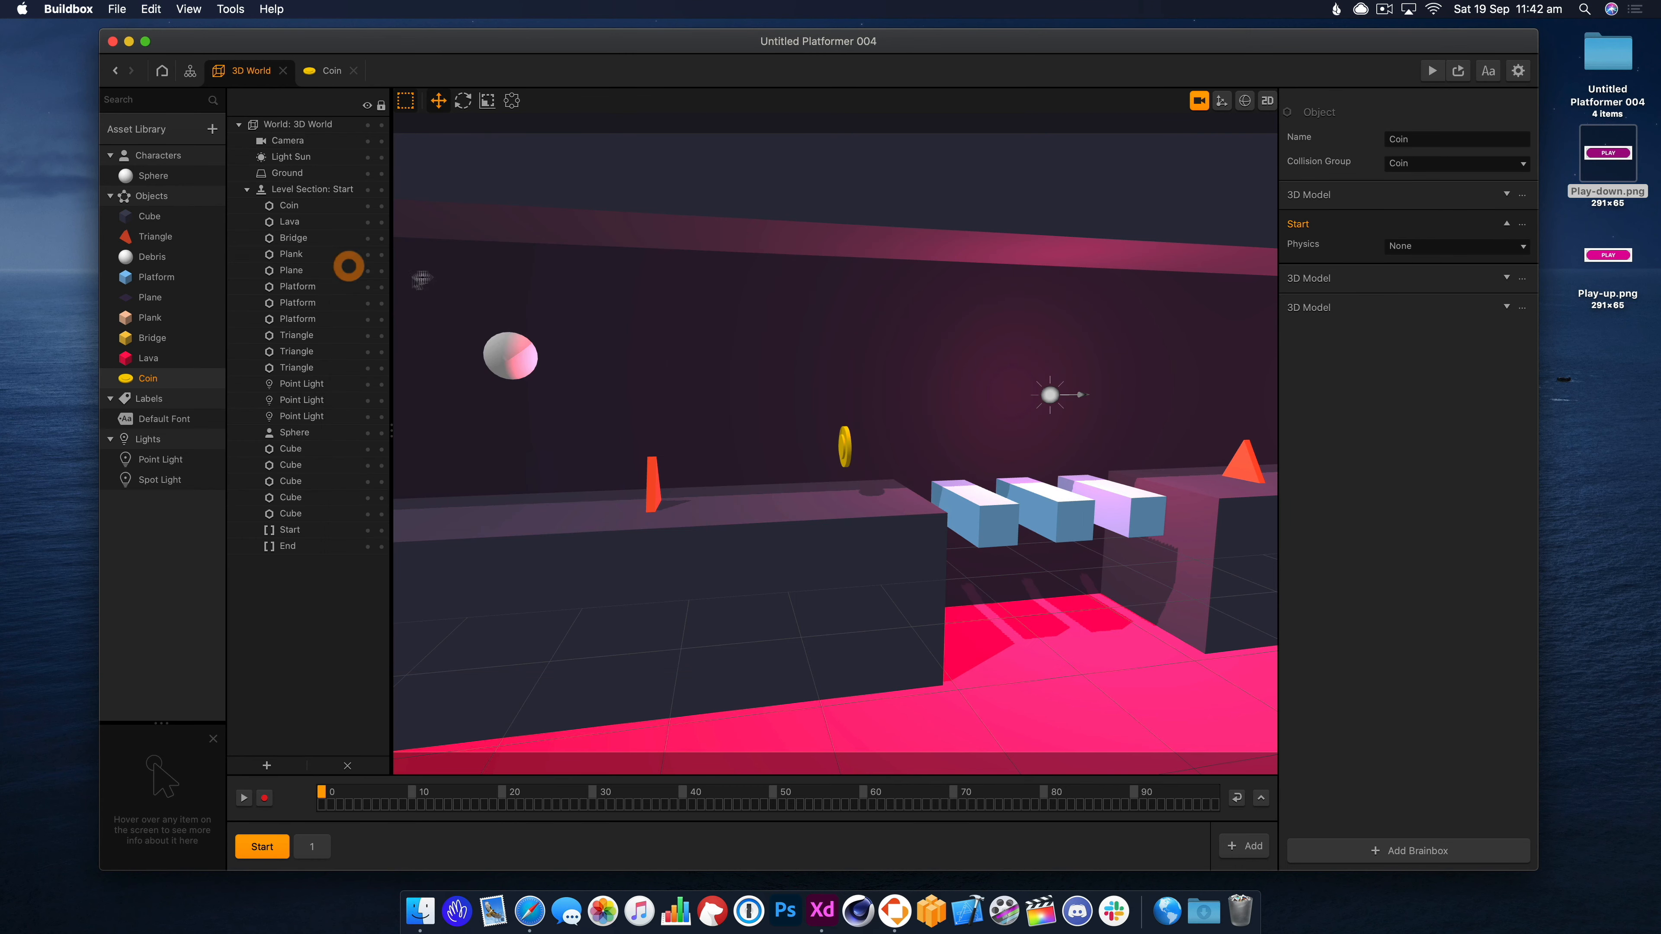
Replay the preview, close it, and reopen the Coin's node graph.
left_click(1431, 70)
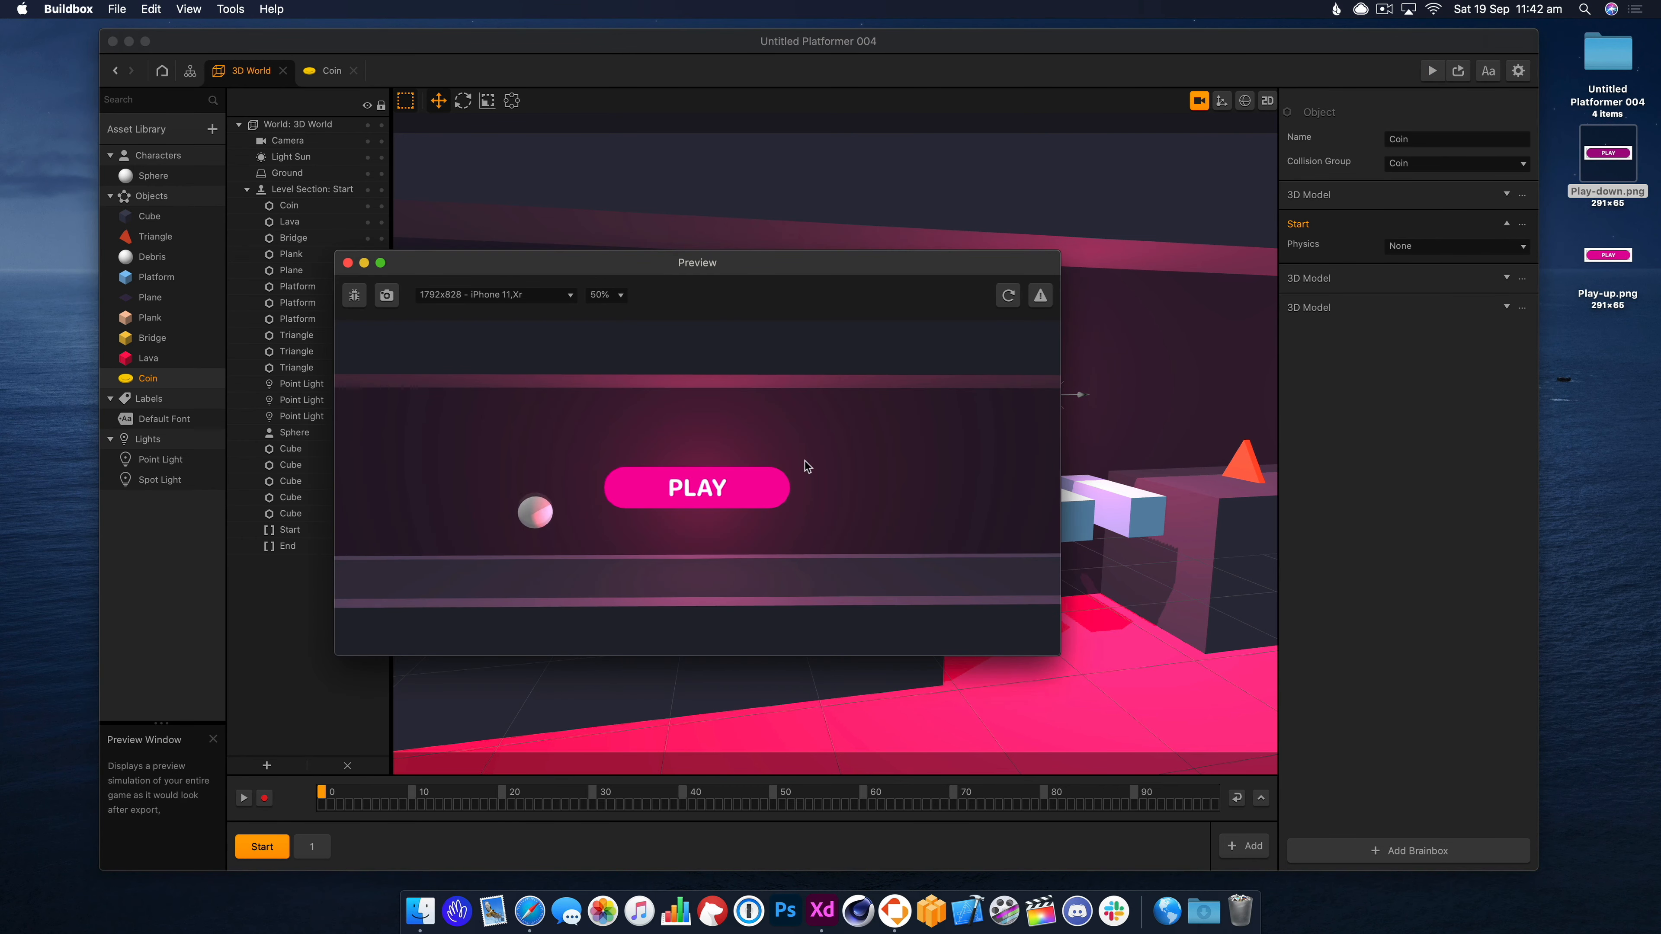
left_click(757, 487)
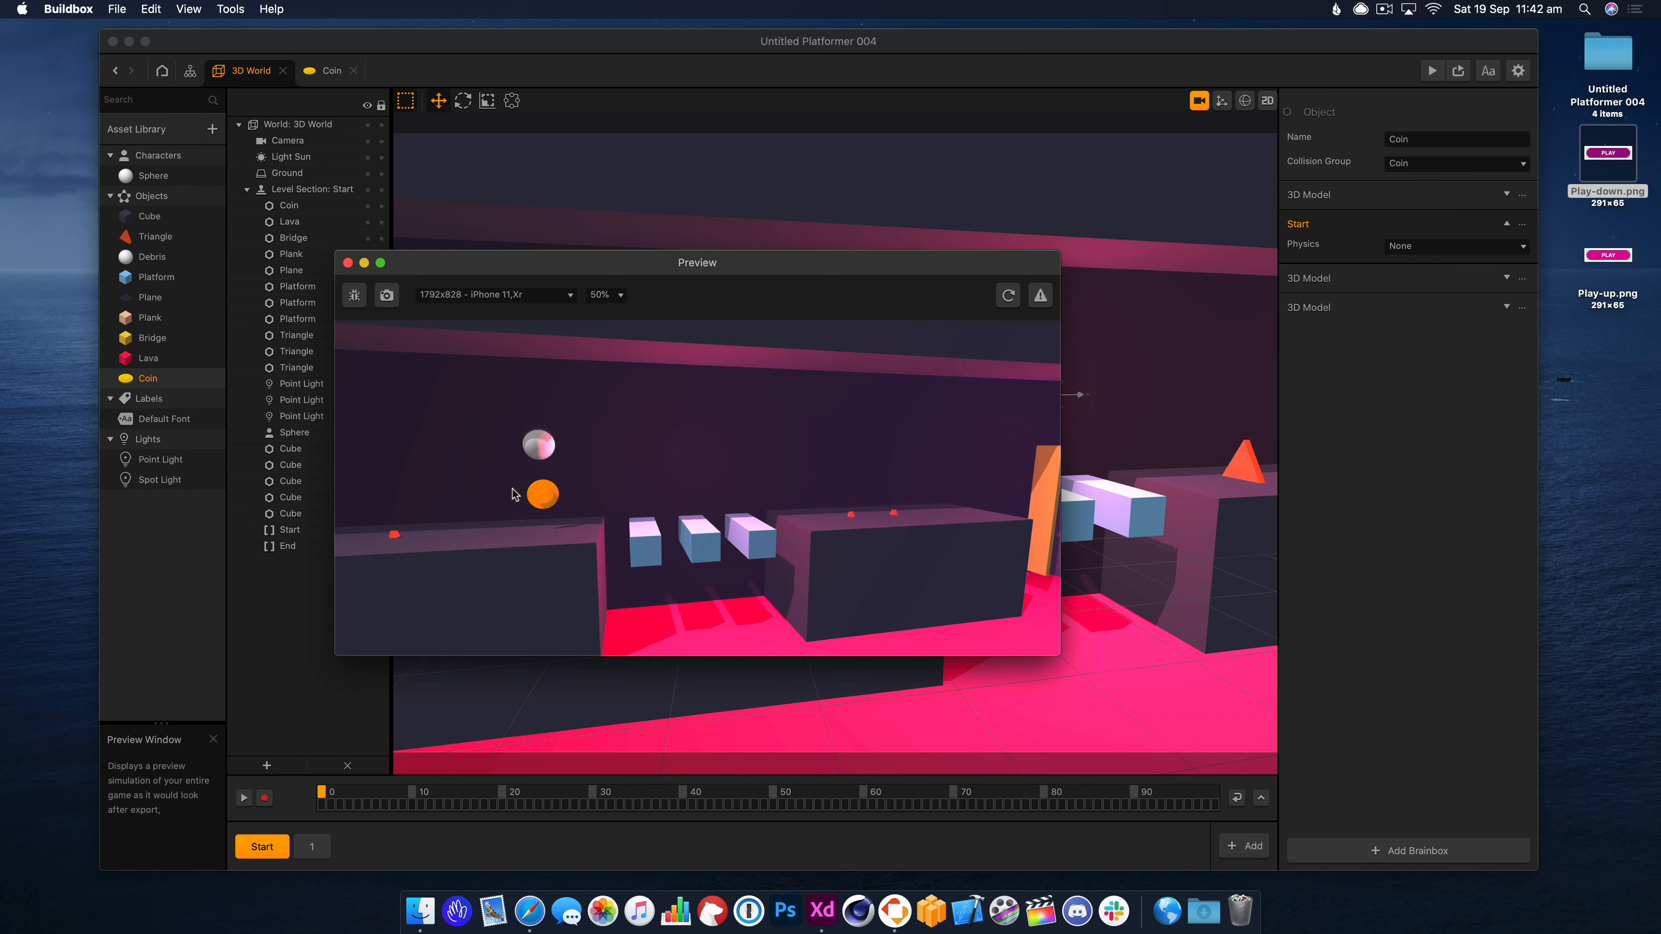
left_click(348, 263)
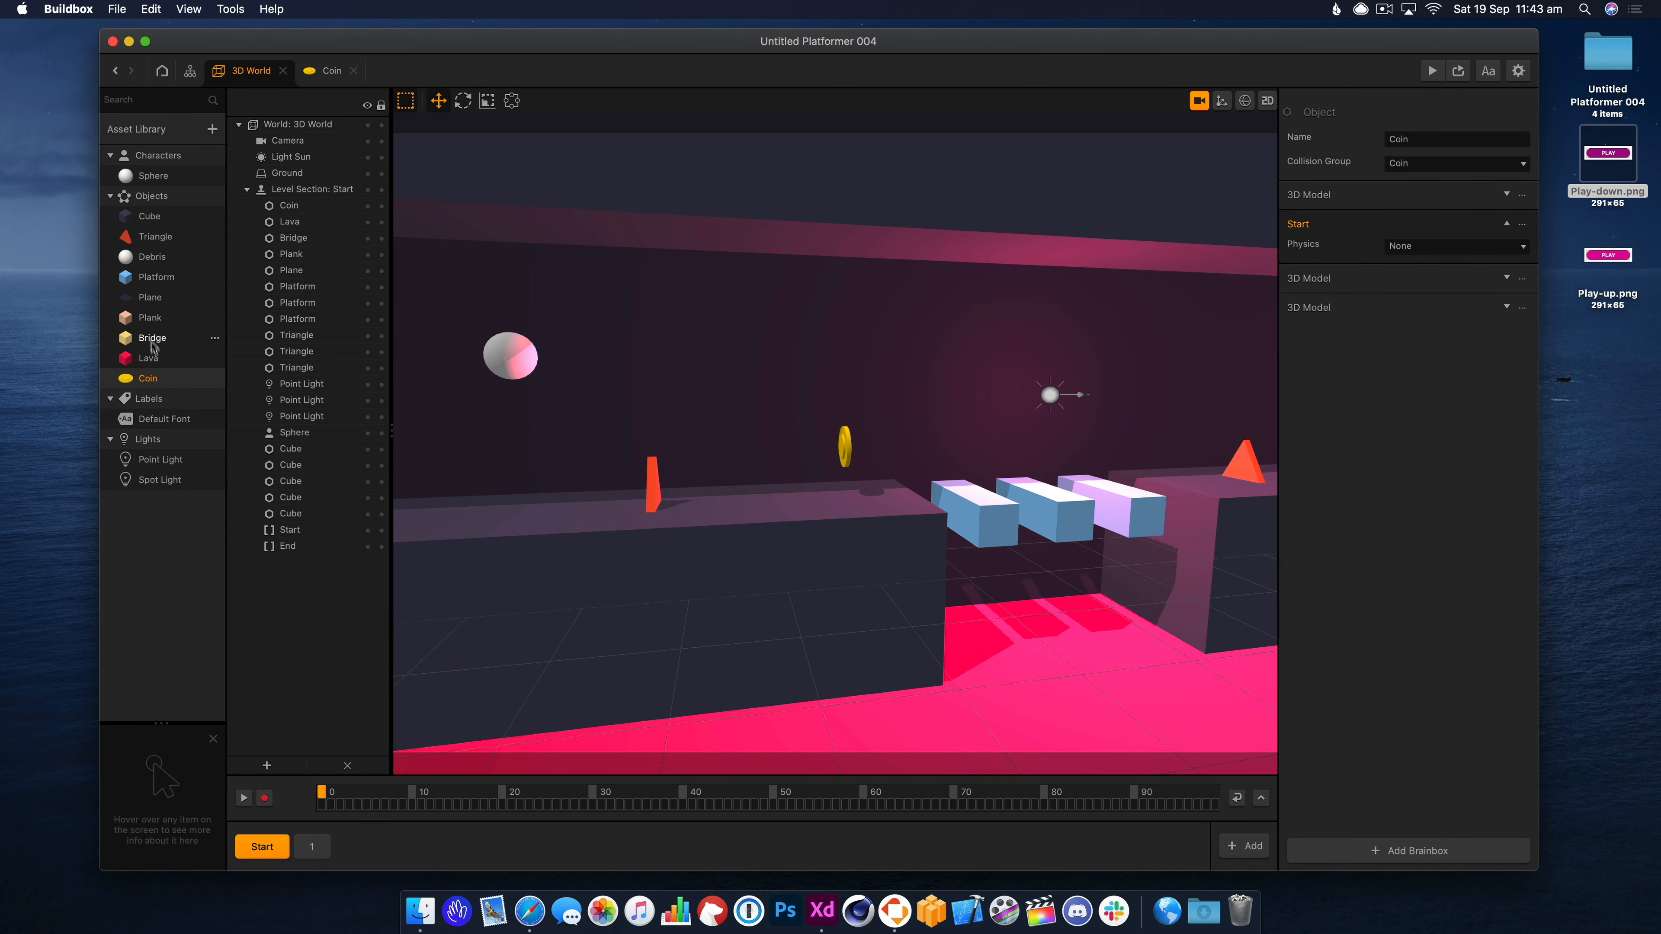
double_click(148, 378)
Add an If Collide node with a Cube shape, triggered only by the Character.
left_click_drag(645, 431, 583, 466)
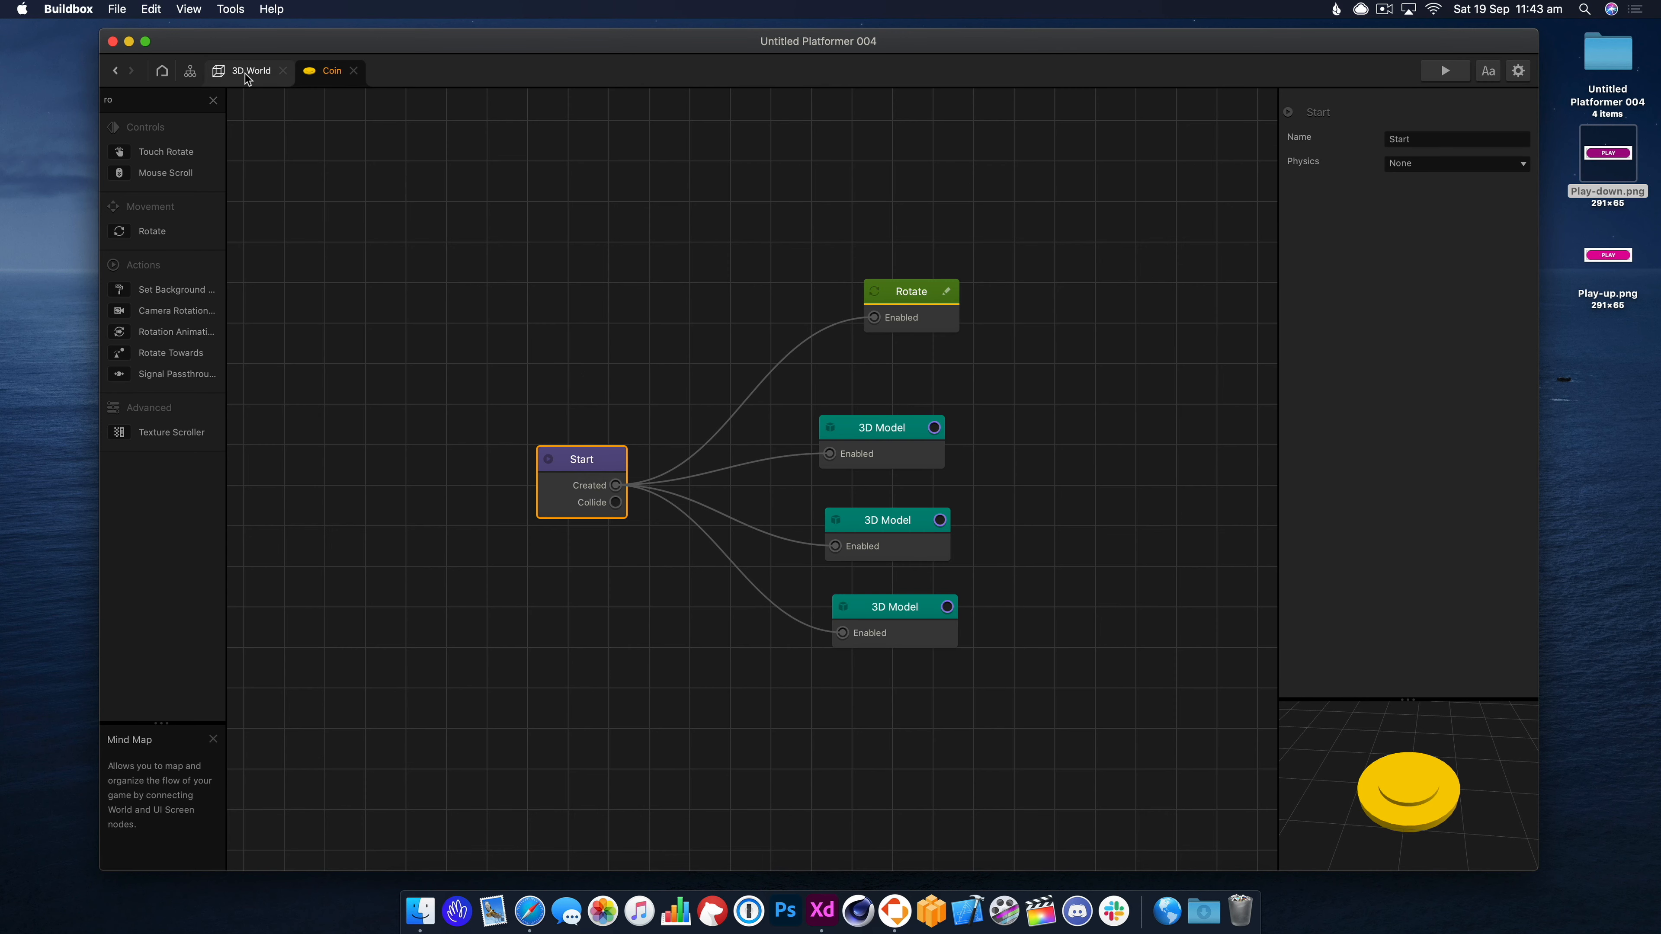
left_click(214, 101)
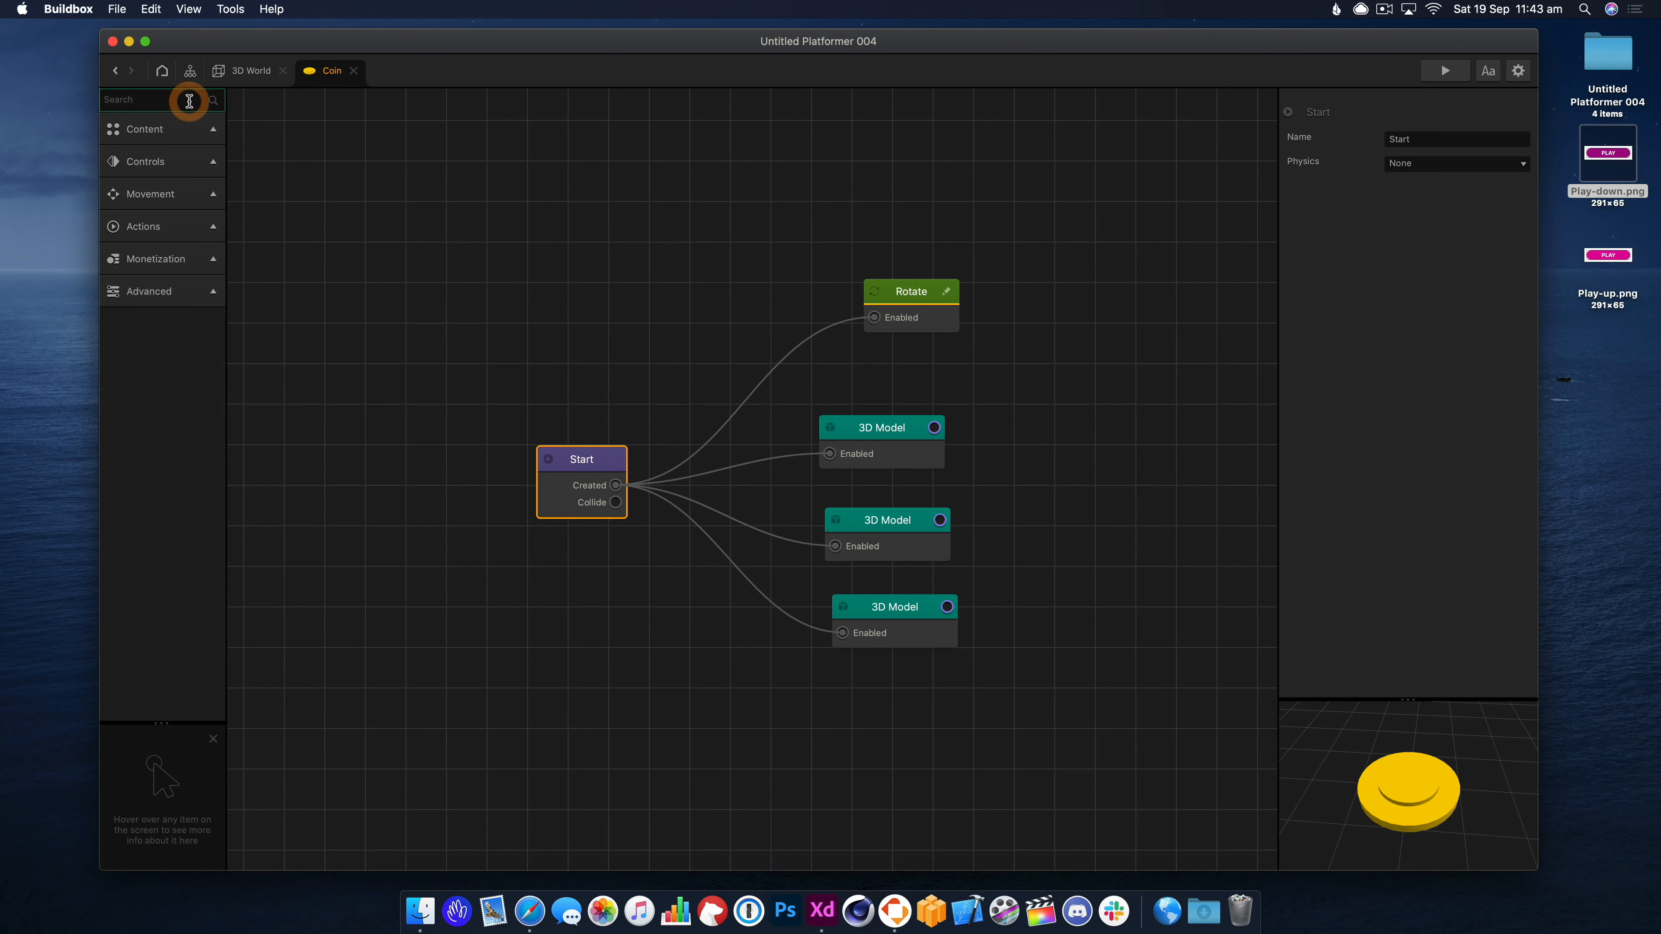
type("if")
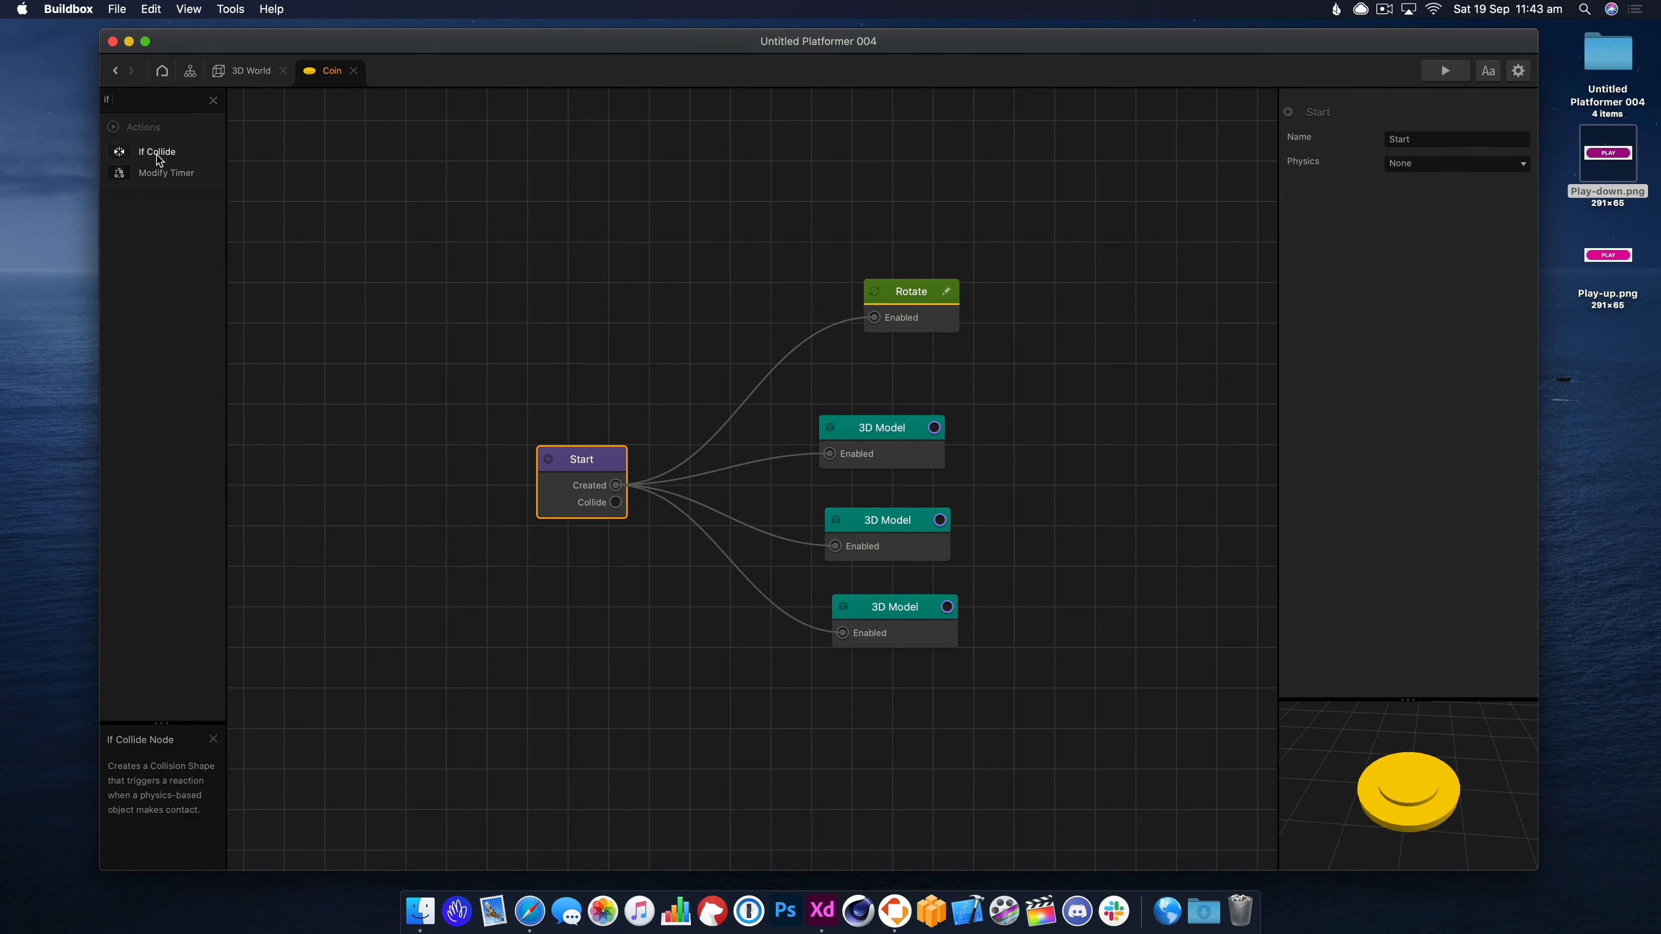
left_click(621, 505)
left_click_drag(662, 574, 636, 686)
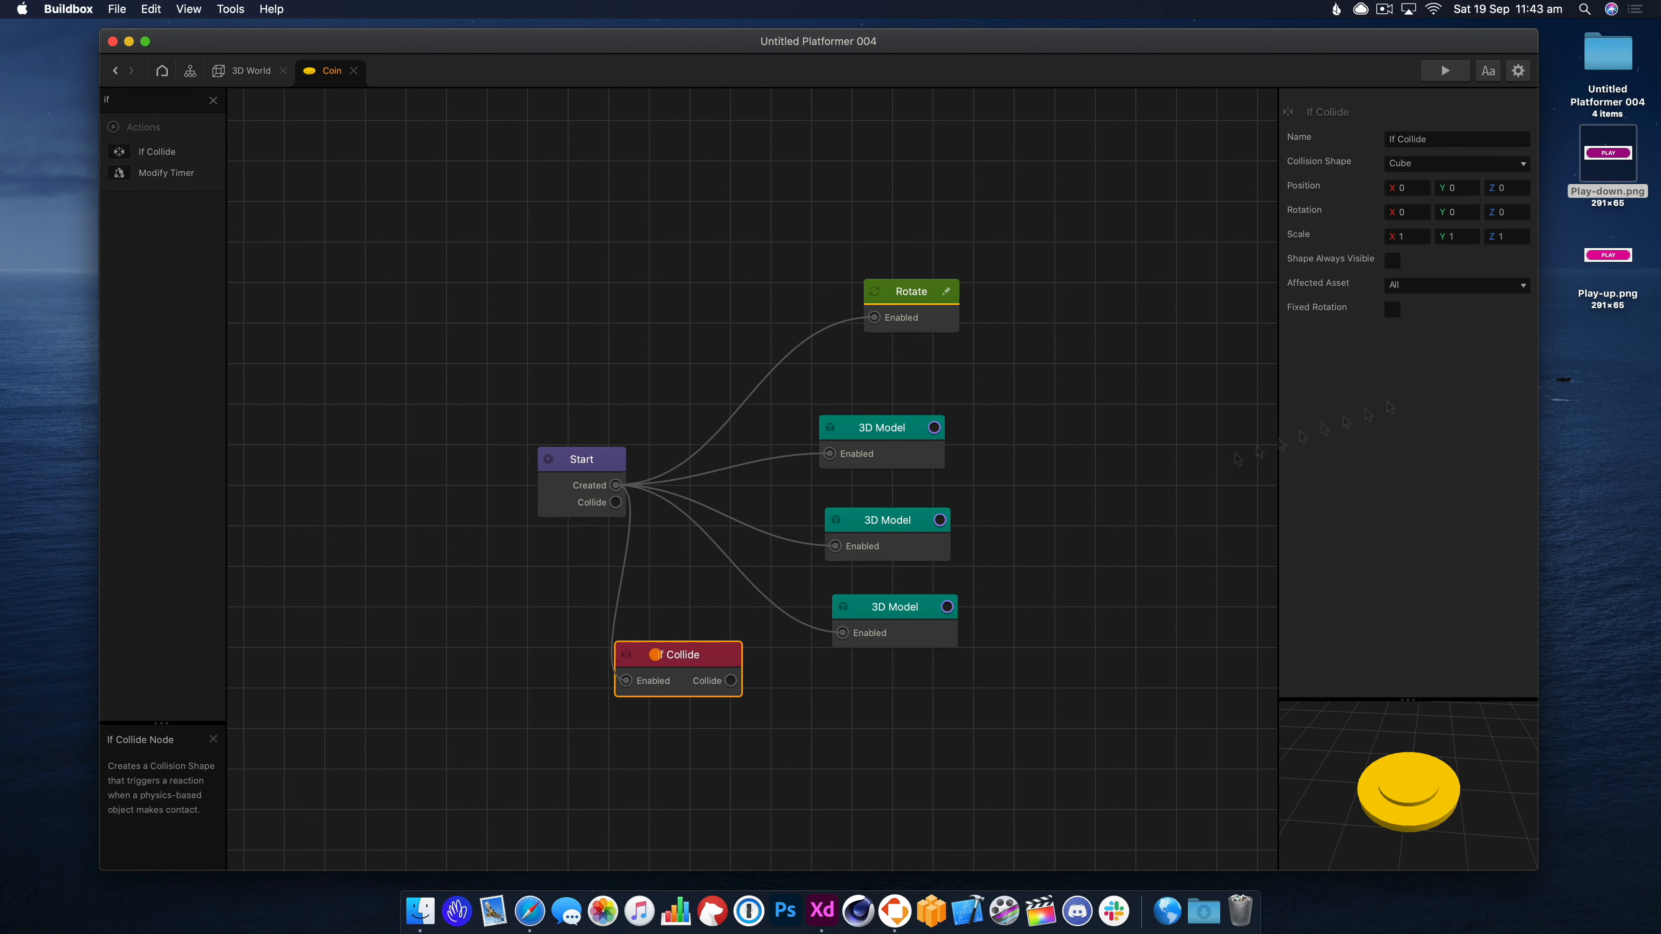
left_click(1481, 169)
left_click(1445, 306)
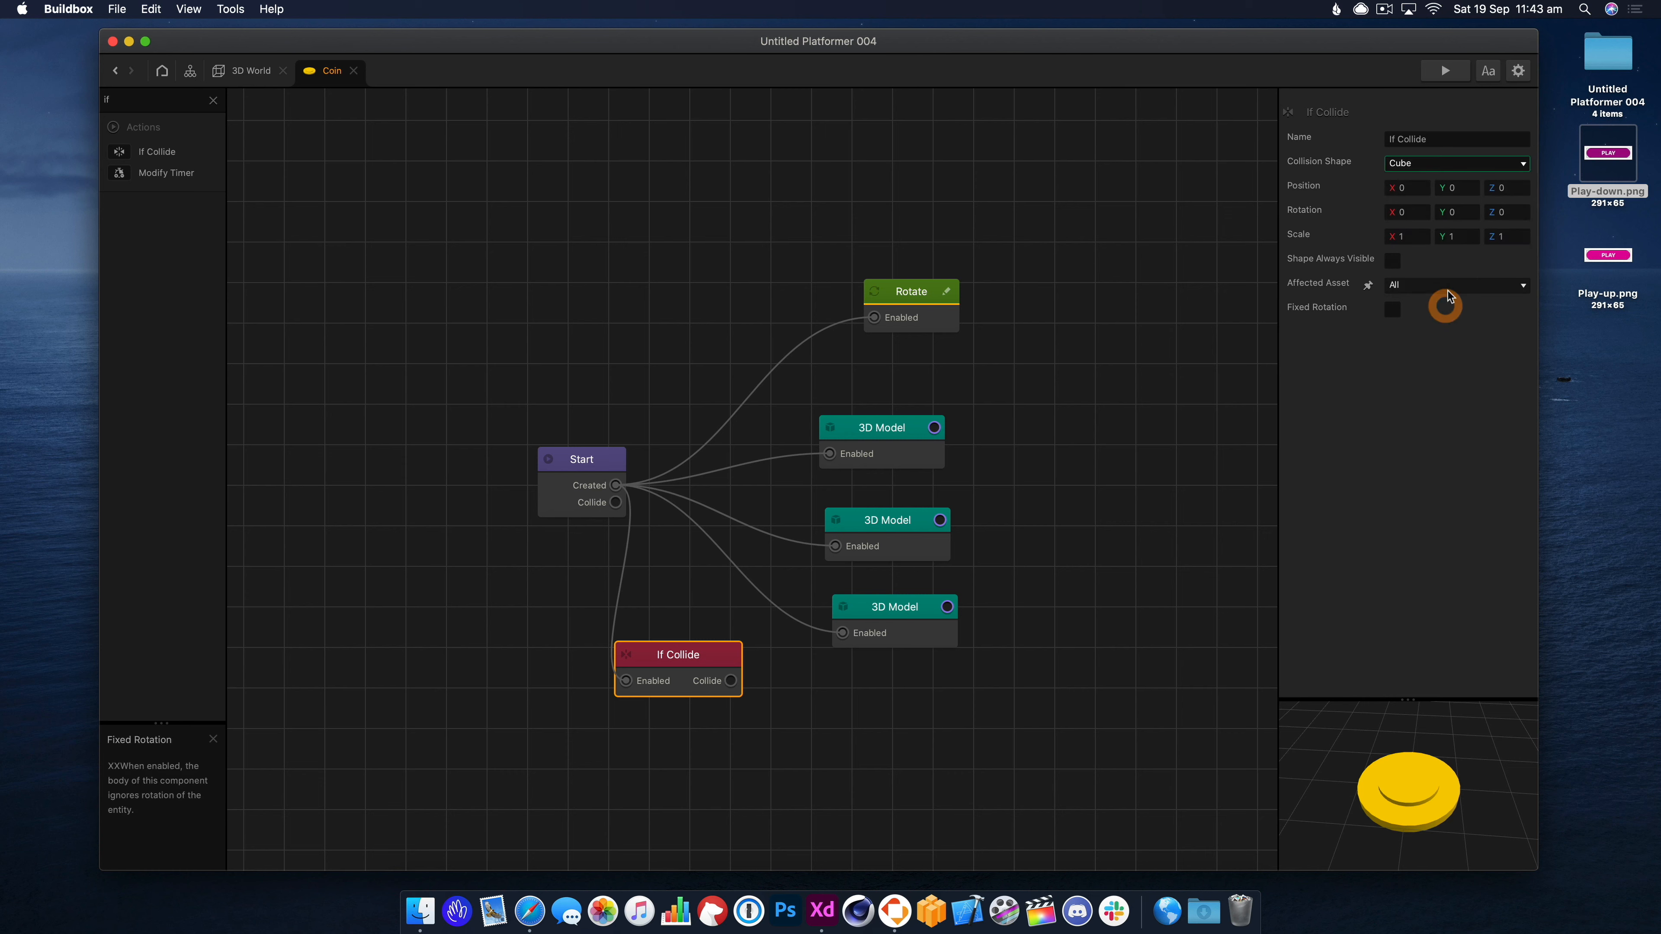
left_click(1447, 284)
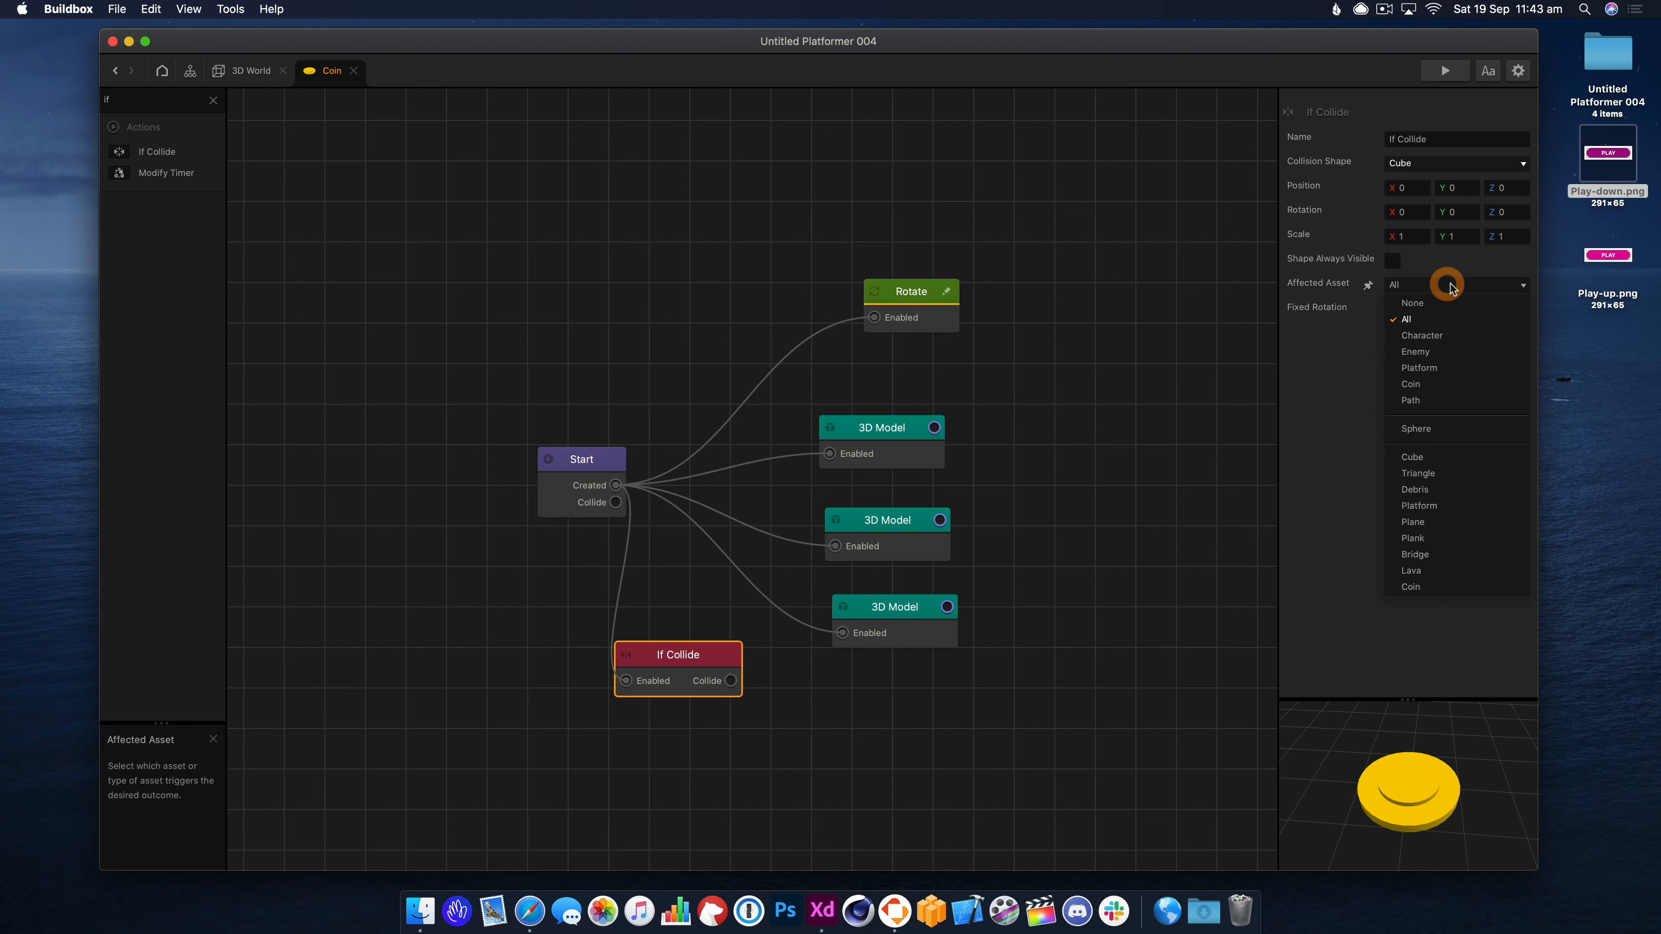
left_click(1456, 338)
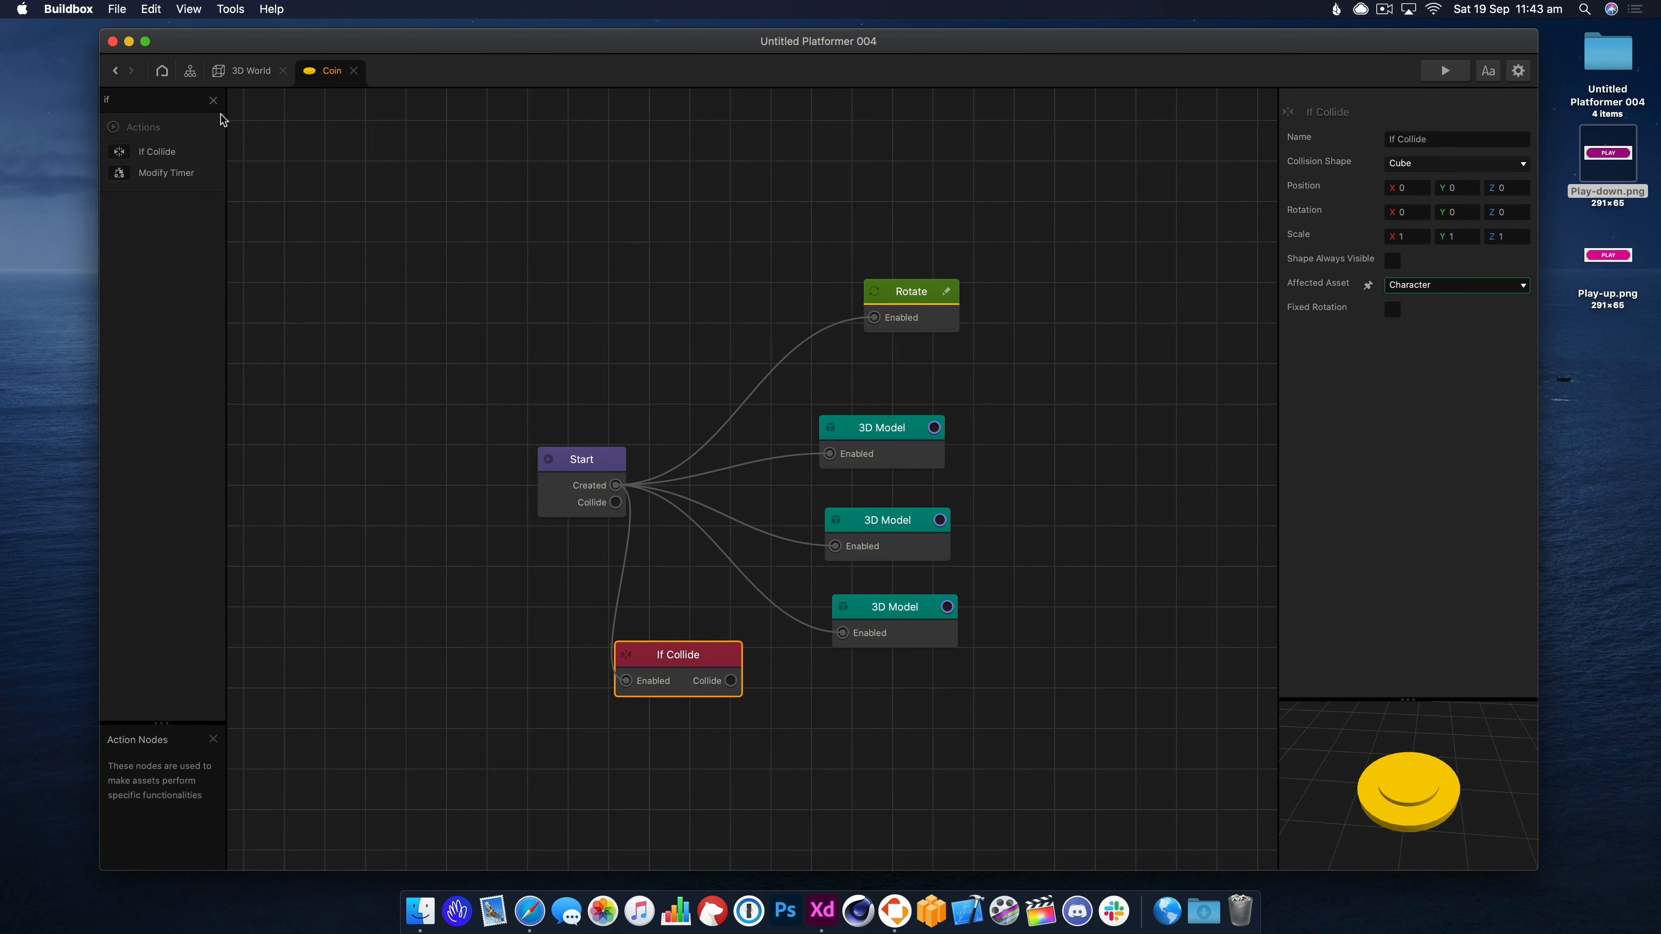
Add a Remove node wired from If Collide's Collide output and preview.
left_click(214, 101)
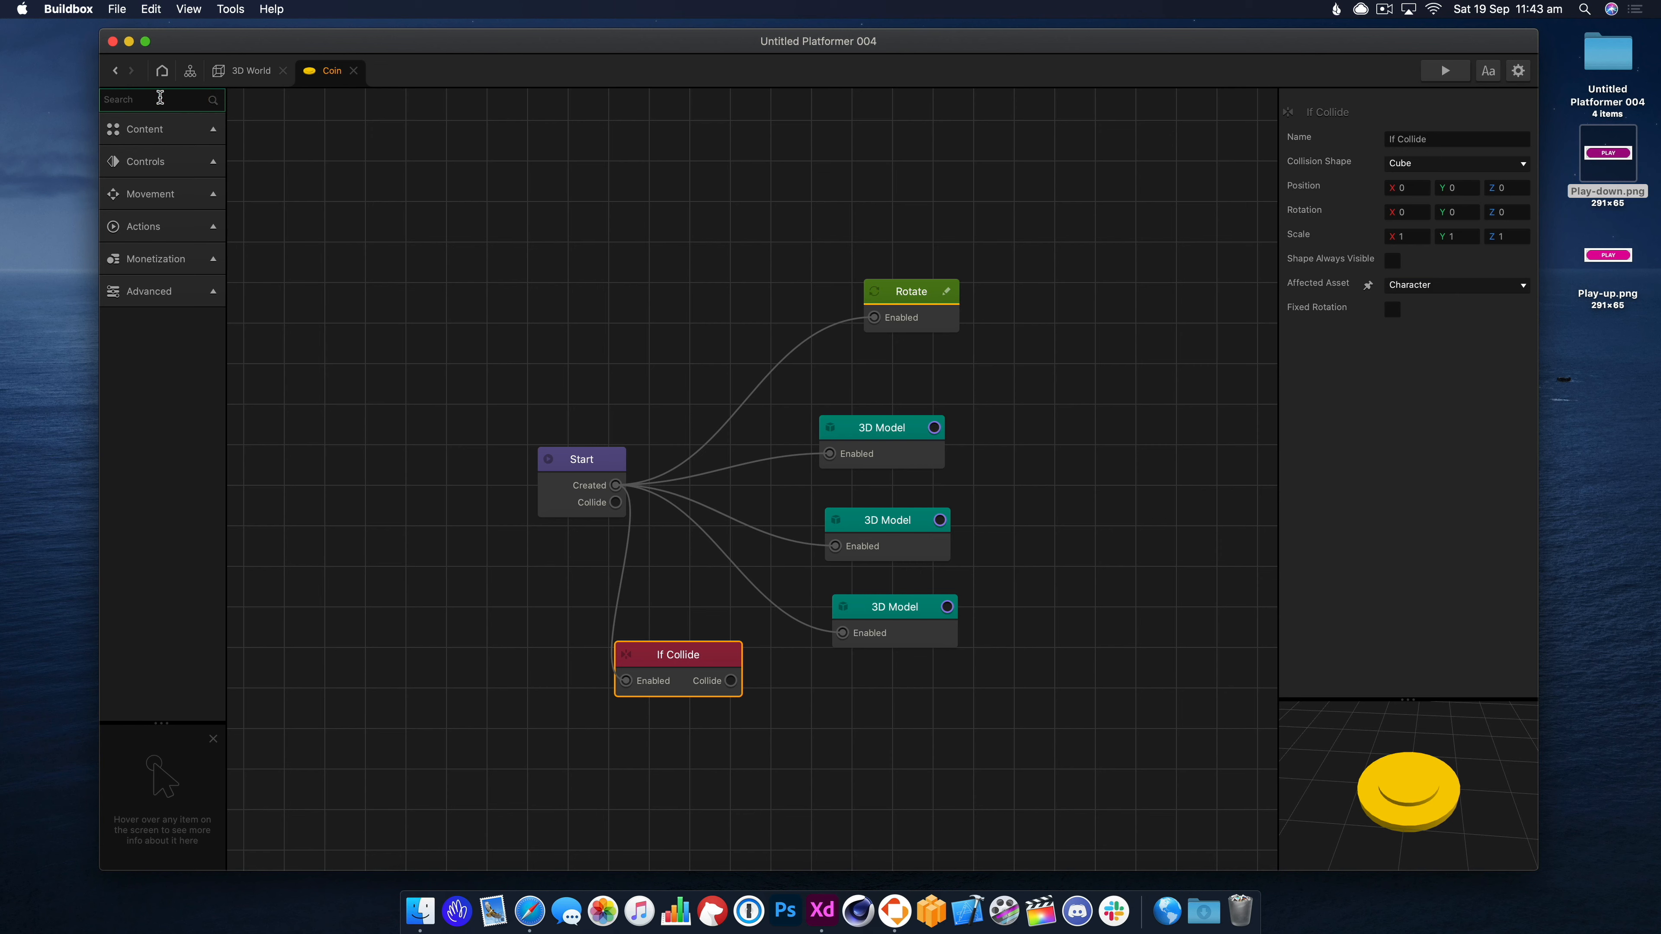
type("rem")
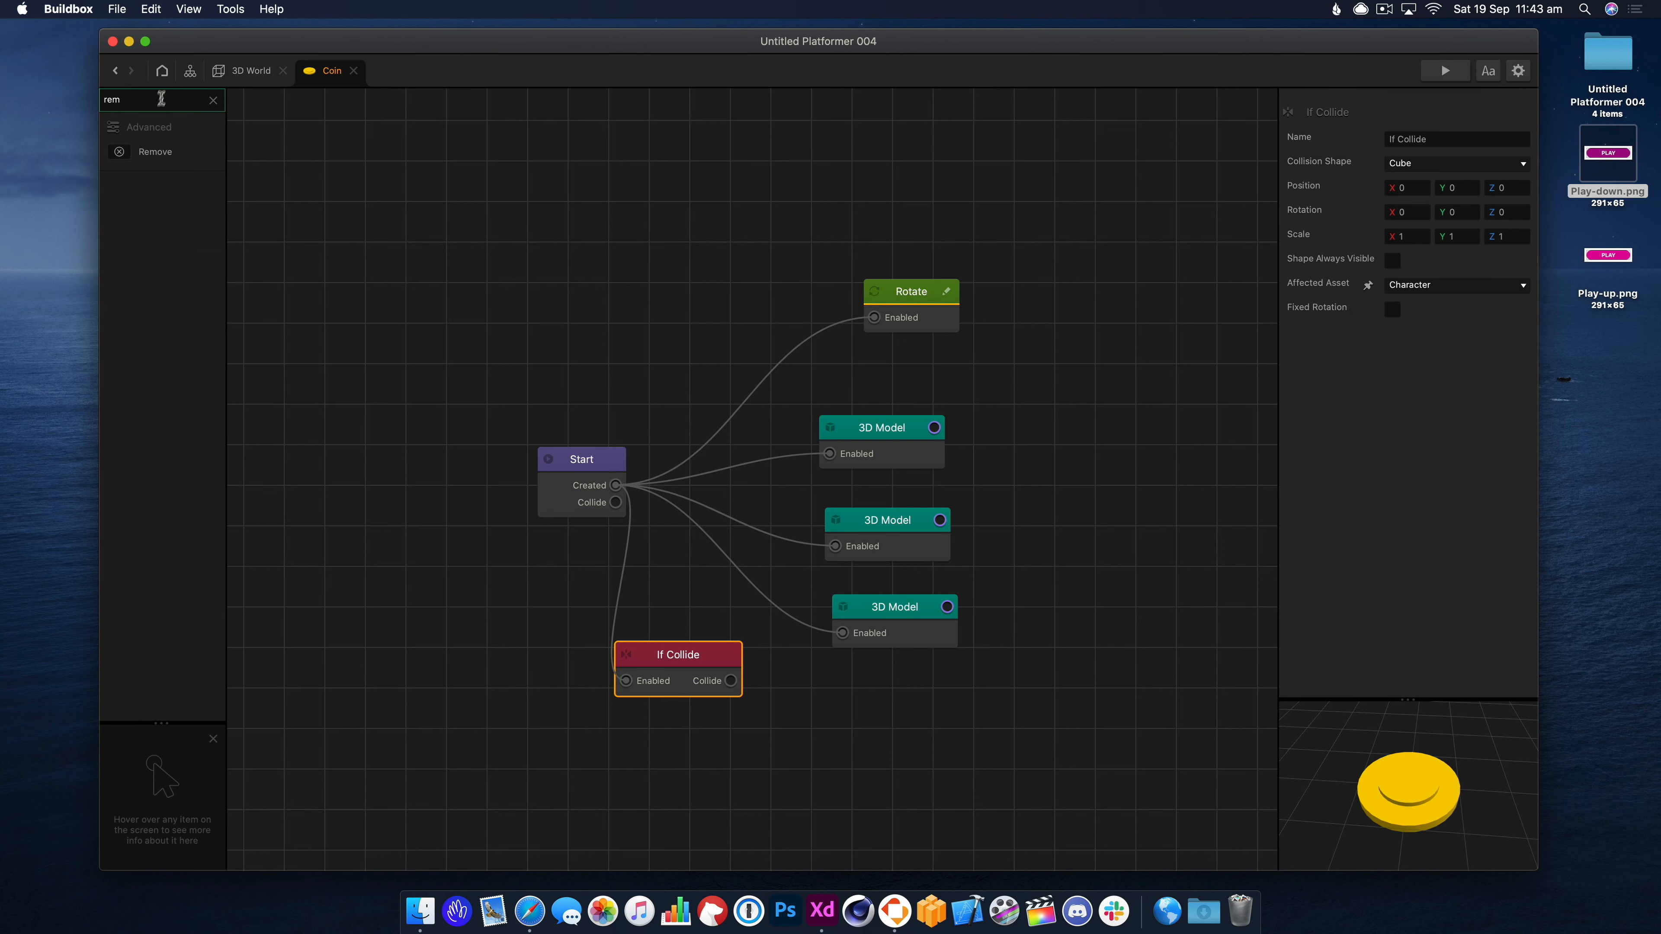
left_click_drag(844, 720, 844, 718)
left_click_drag(730, 680, 833, 738)
left_click_drag(896, 708, 935, 691)
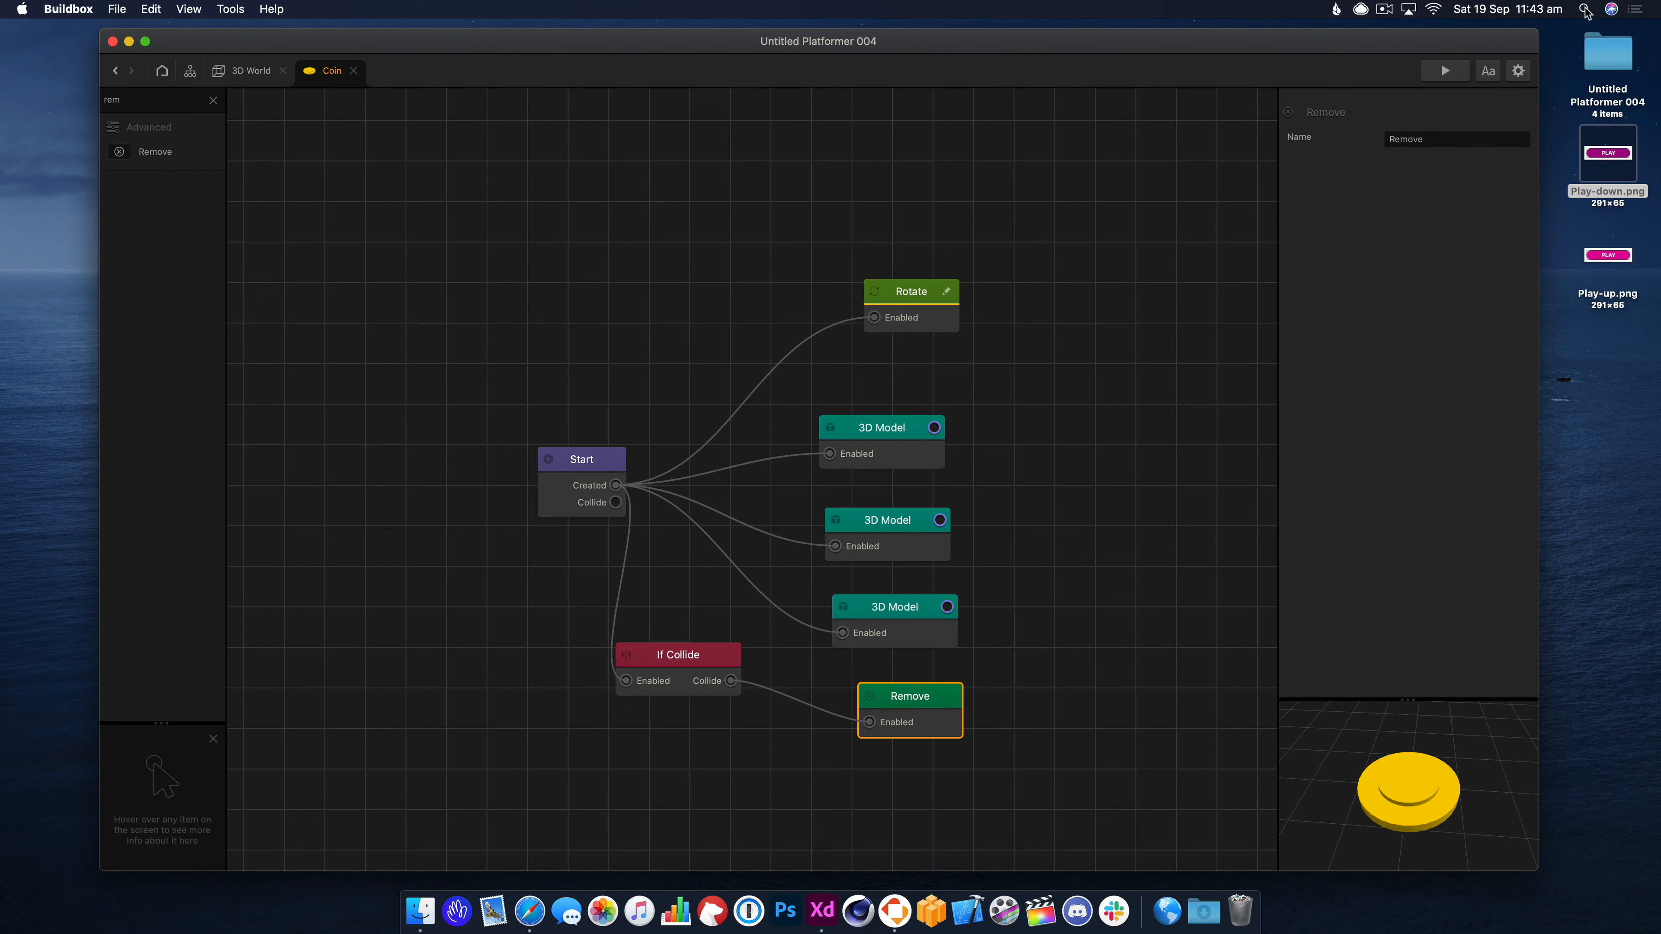
left_click(1447, 73)
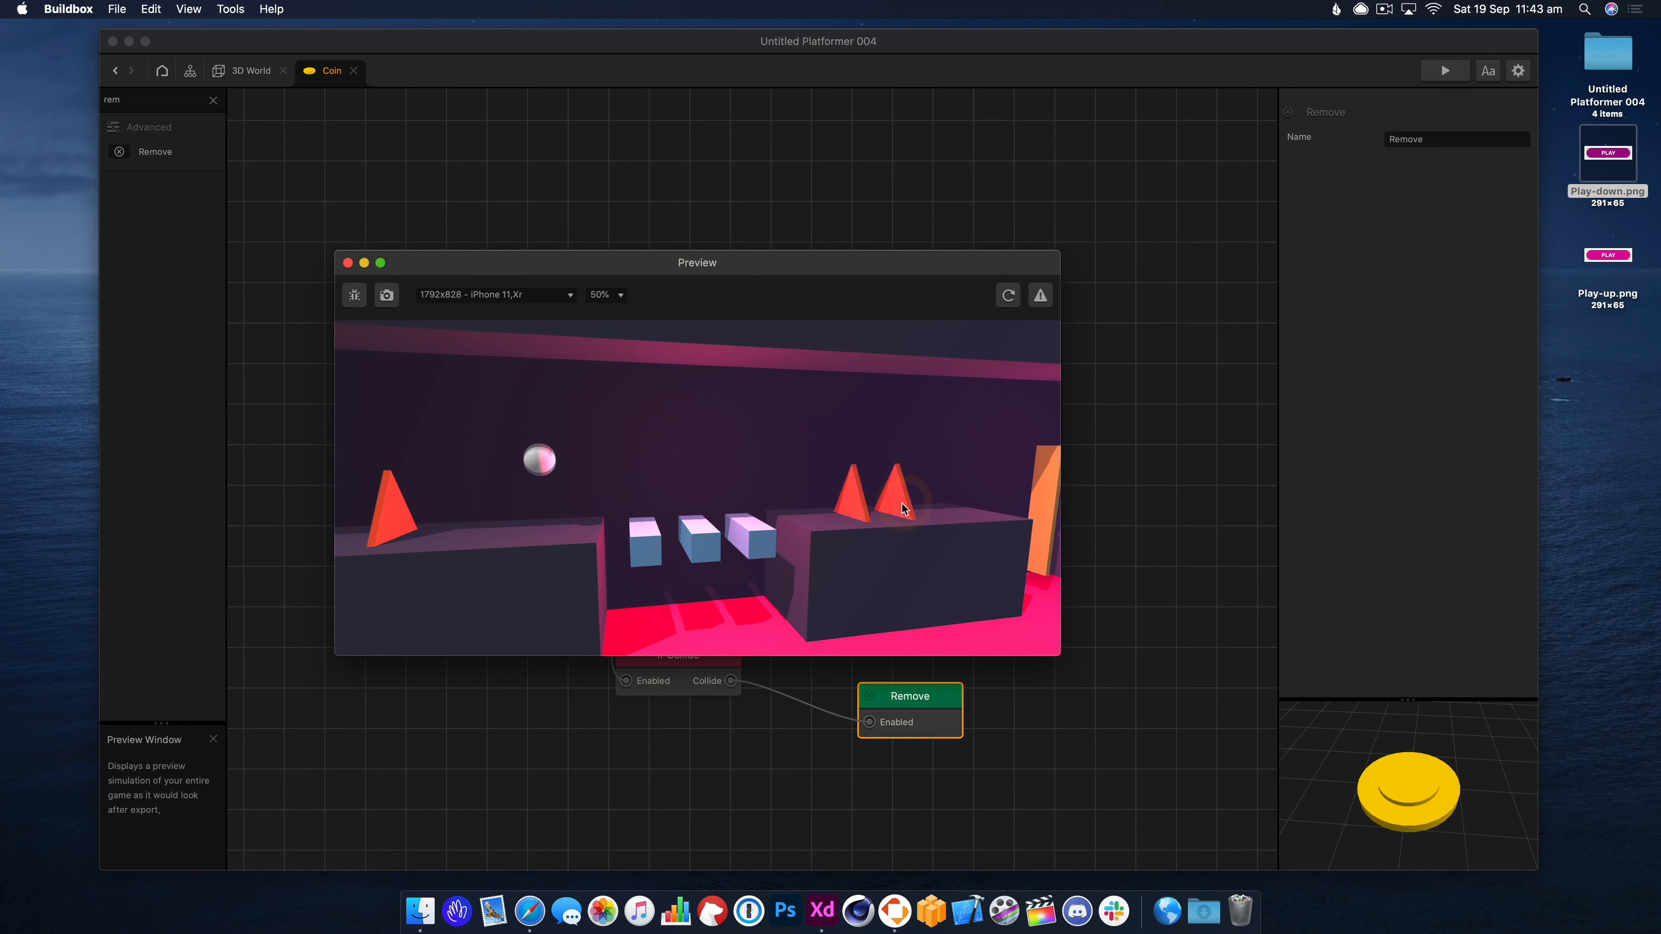
Add an Add Point node fed by If Collide's Collide output.
left_click(347, 263)
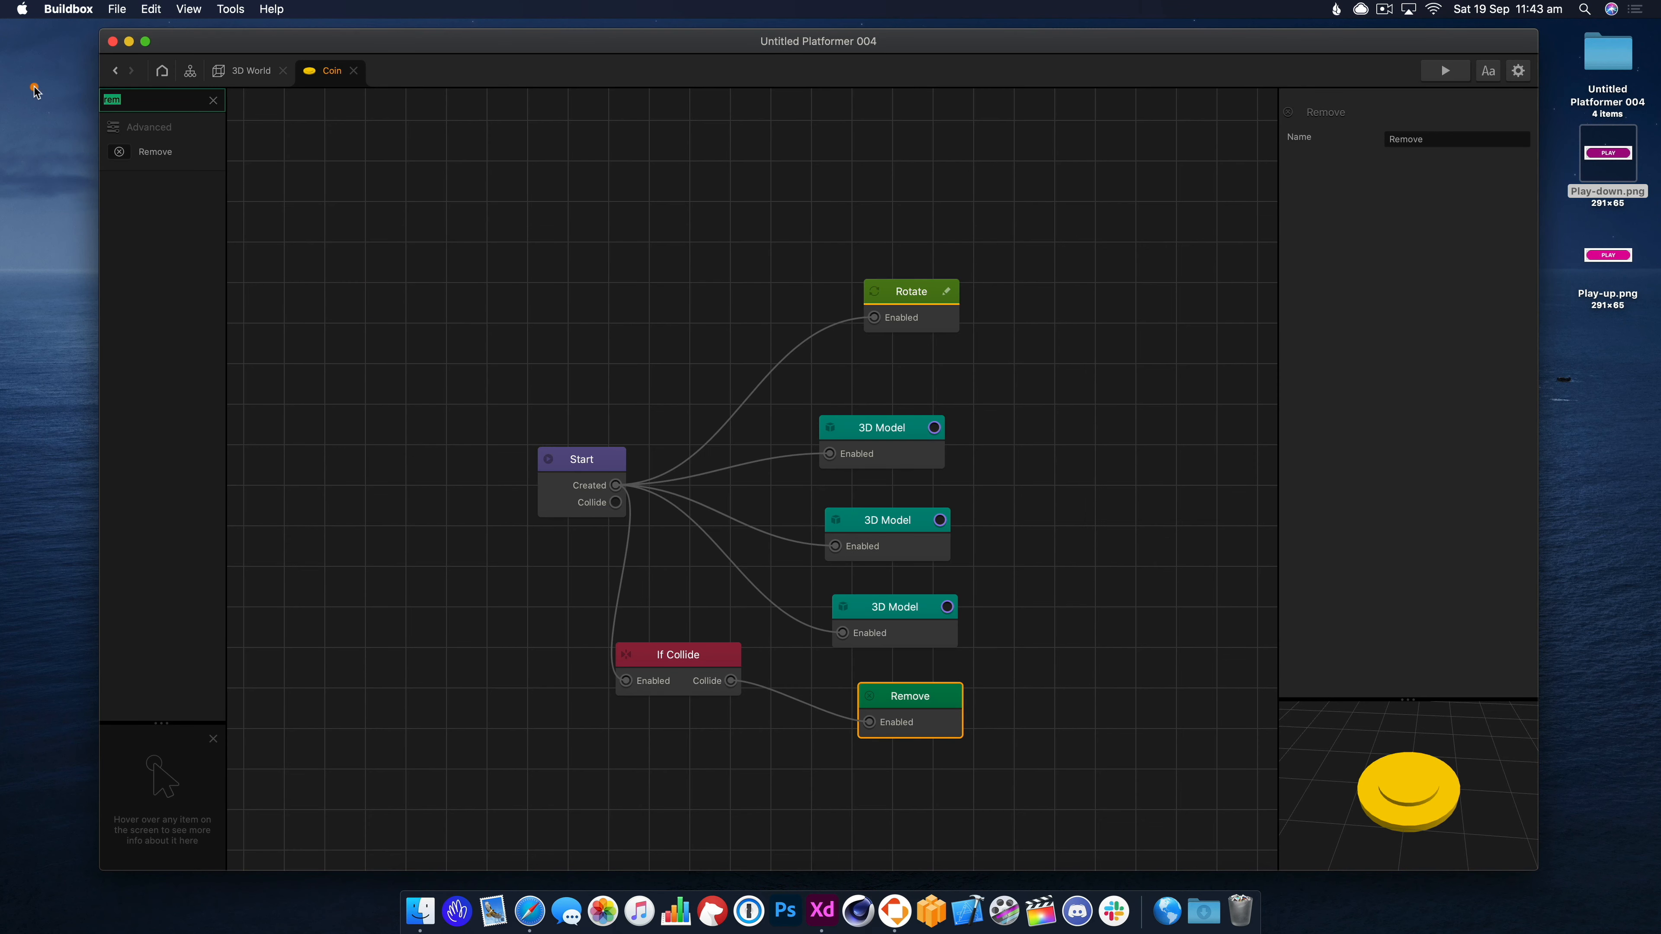
type("point")
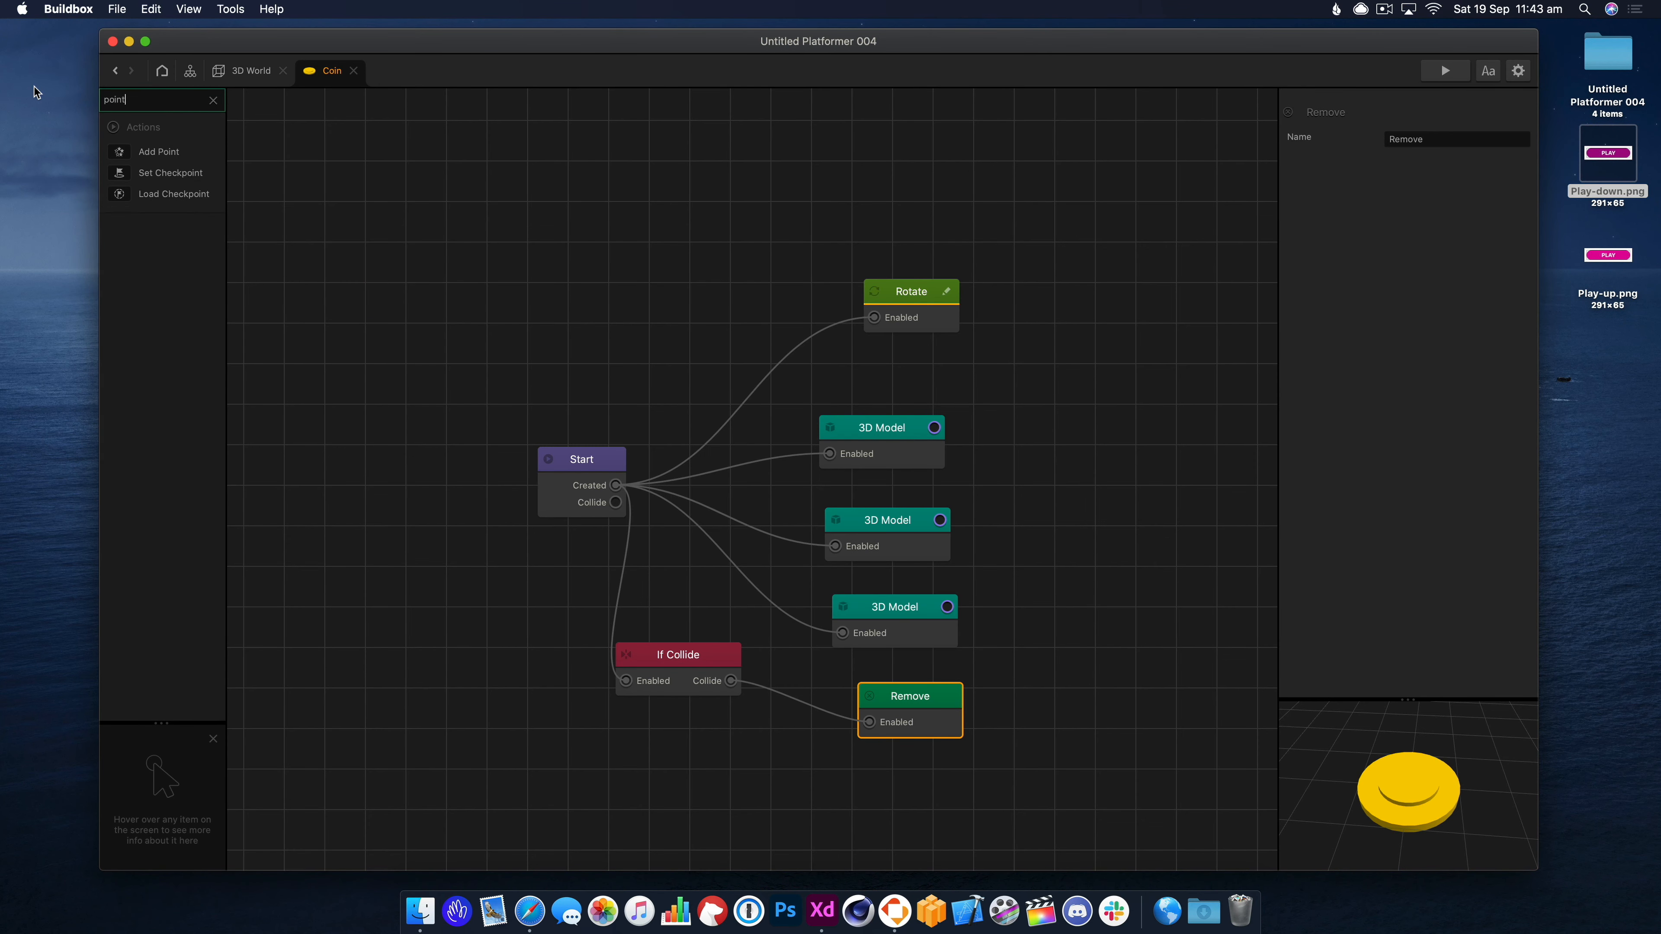
left_click_drag(159, 152, 247, 166)
mouse_move(791, 703)
left_mouse_down()
mouse_move(763, 746)
mouse_move(781, 783)
mouse_move(965, 762)
mouse_move(943, 763)
left_mouse_up()
left_click(869, 756)
left_click(868, 756)
Set Add Point to current Coins and arrange it beneath the Remove node.
left_click(1425, 190)
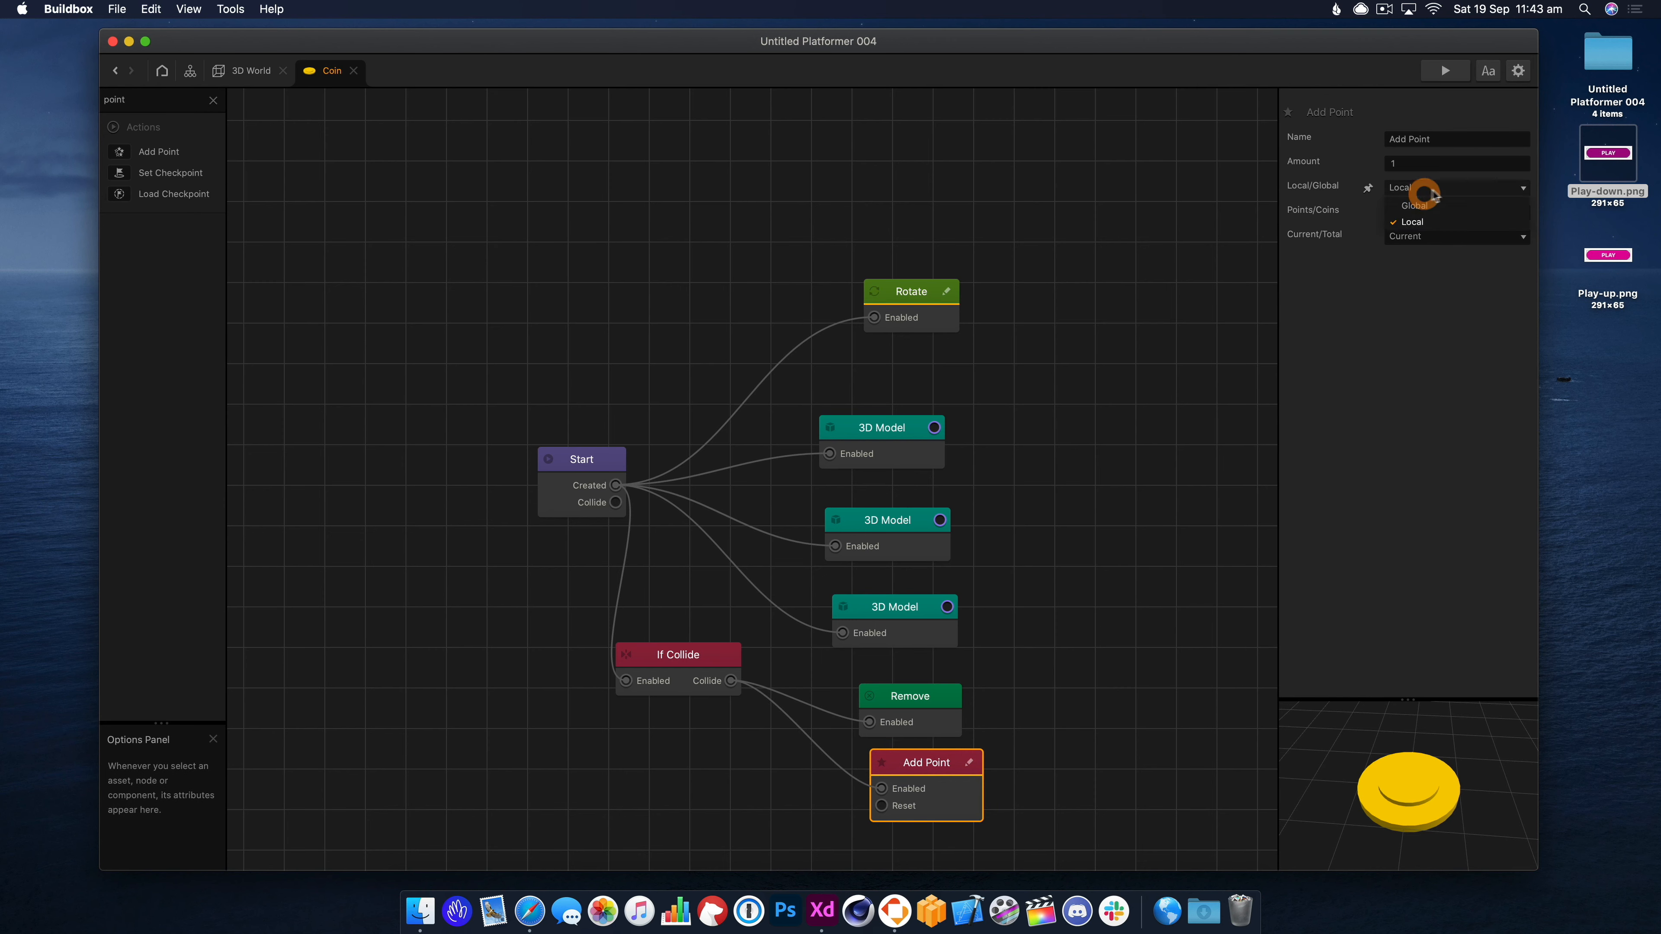
left_click(1433, 231)
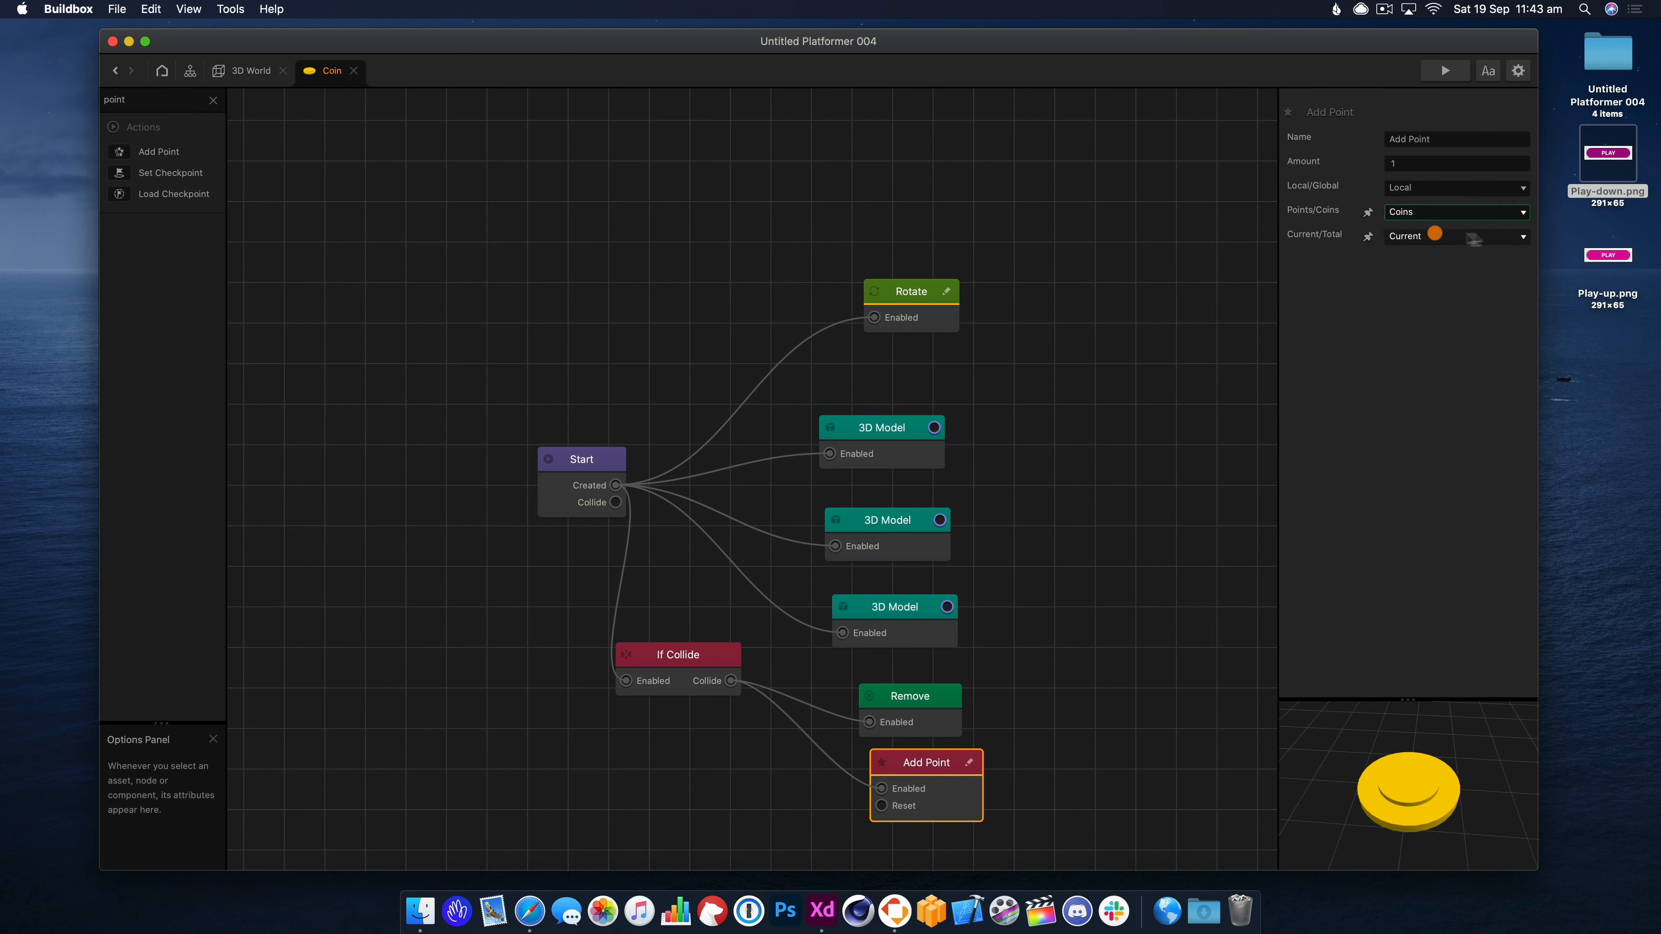
left_click(1471, 236)
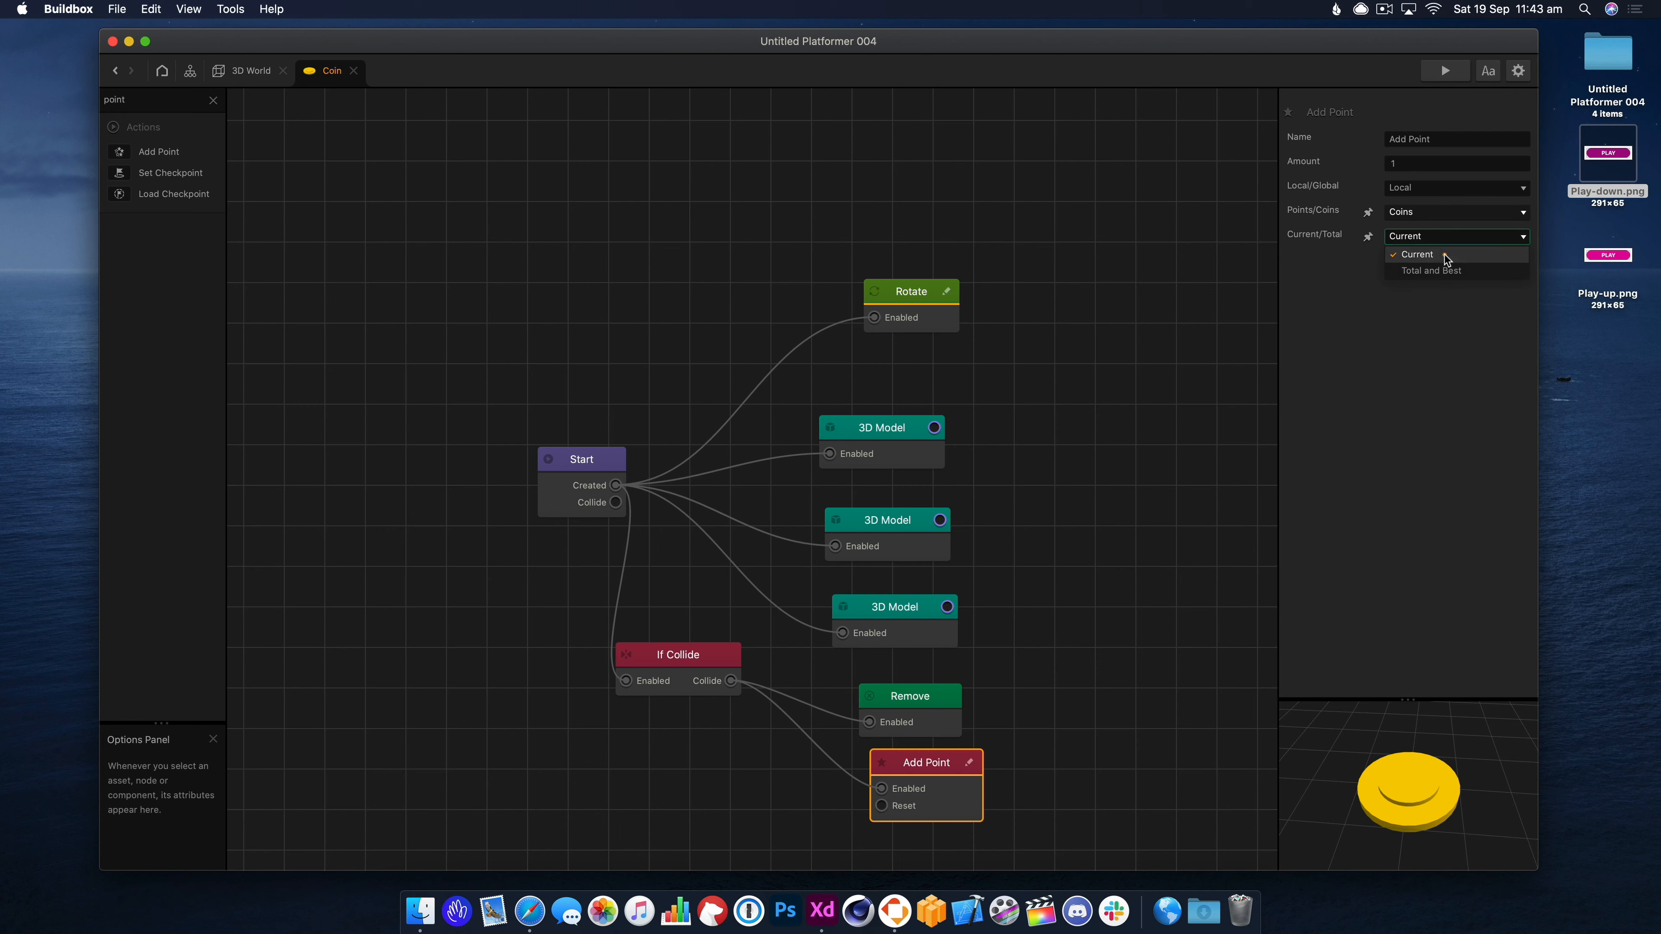
left_click(1416, 254)
left_click_drag(912, 761, 841, 764)
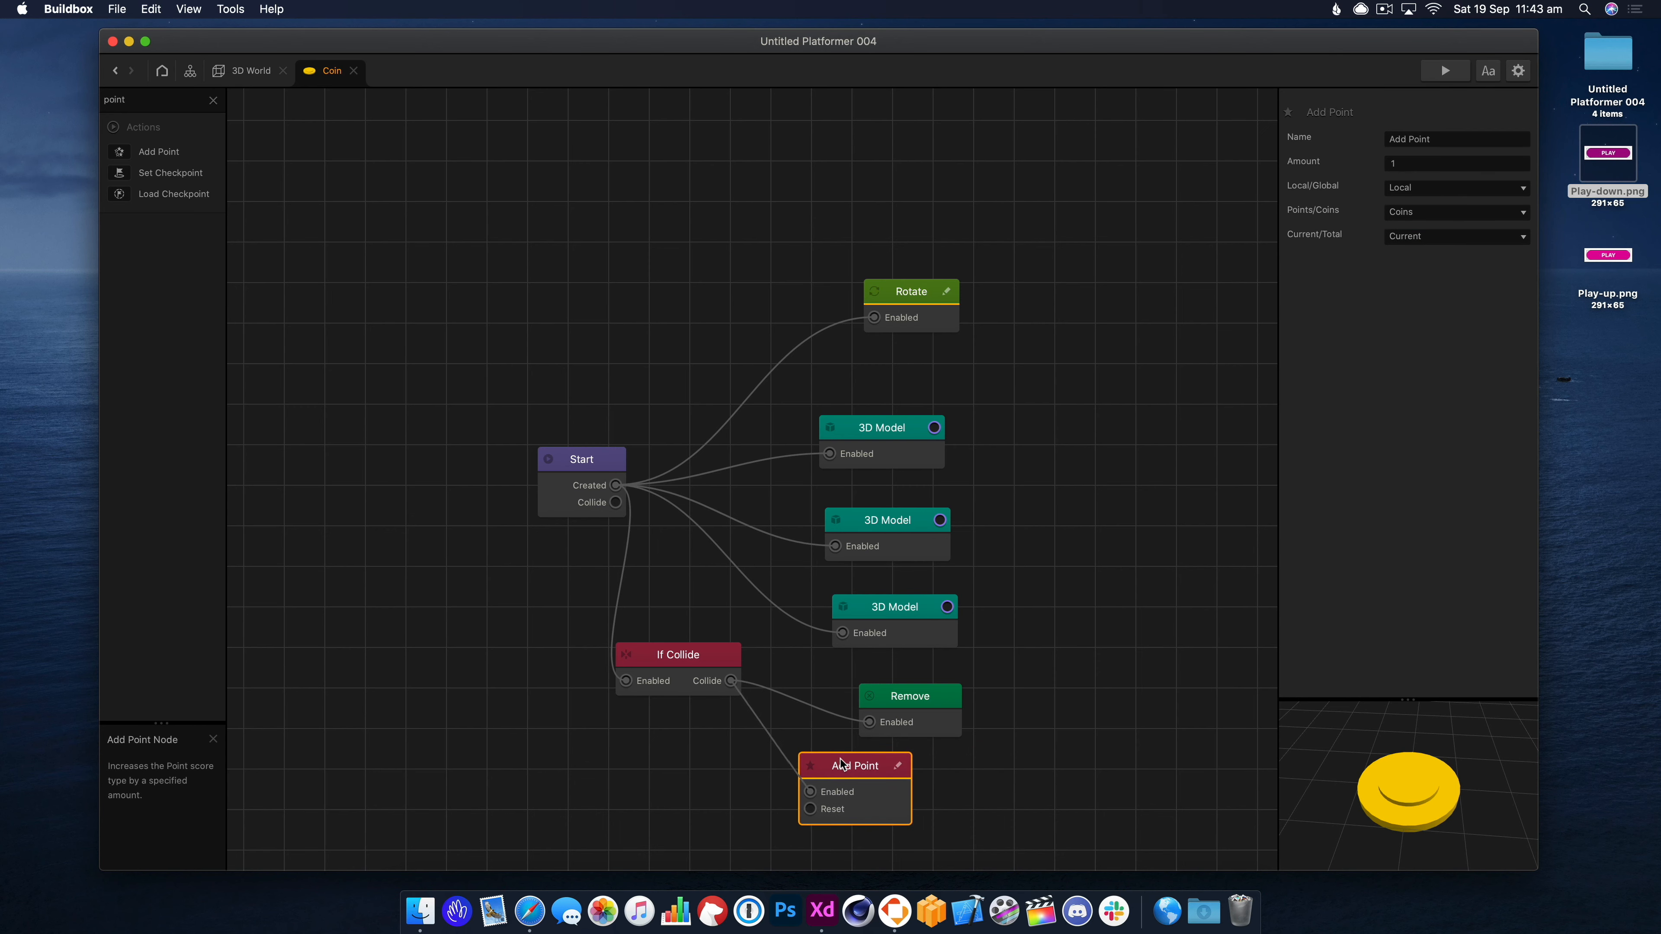
left_click_drag(912, 696, 951, 676)
left_click_drag(851, 776, 898, 753)
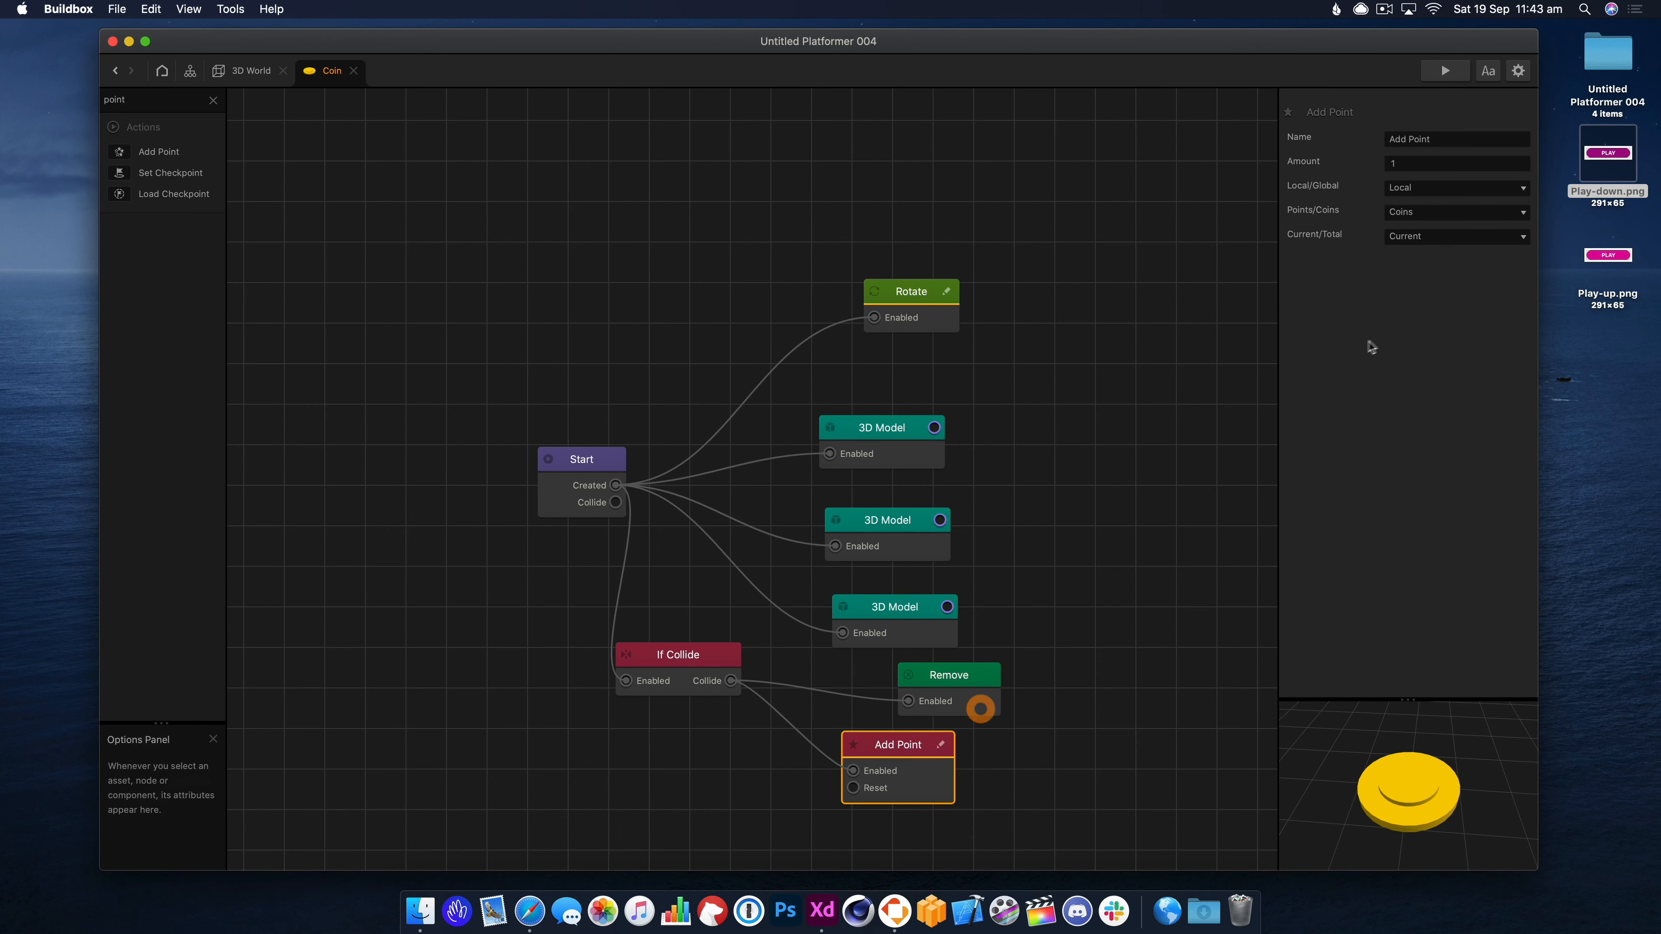
Add a Sound node enabled by If Collide's Collide output.
left_click(214, 100)
type("soun")
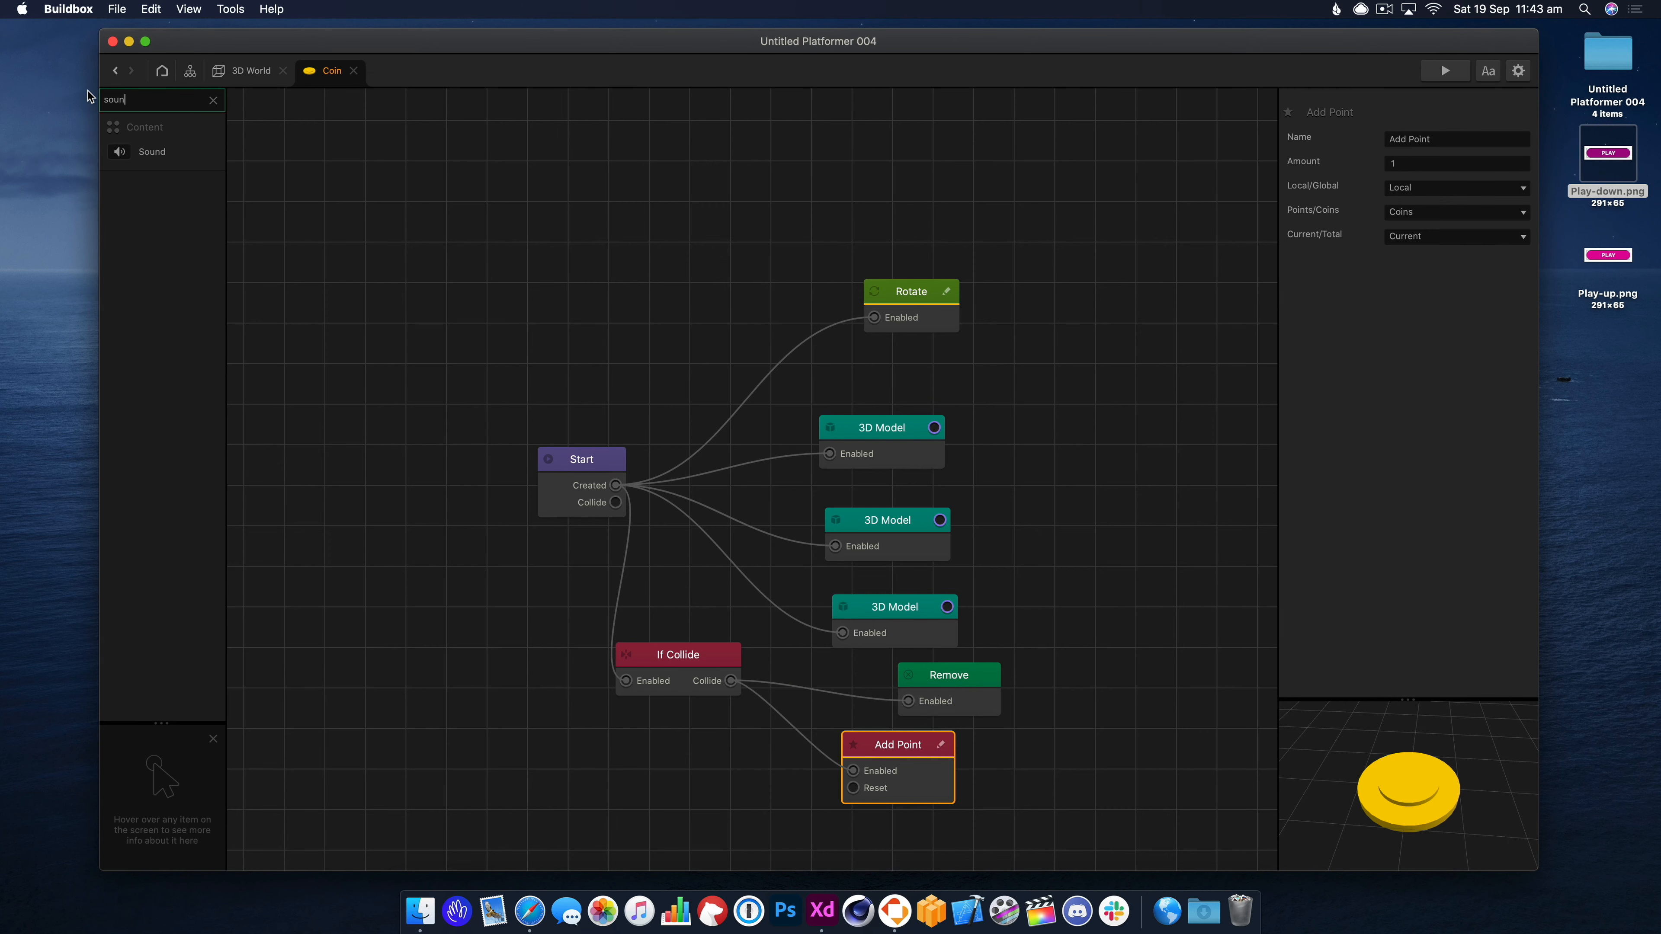
left_click_drag(743, 755, 744, 757)
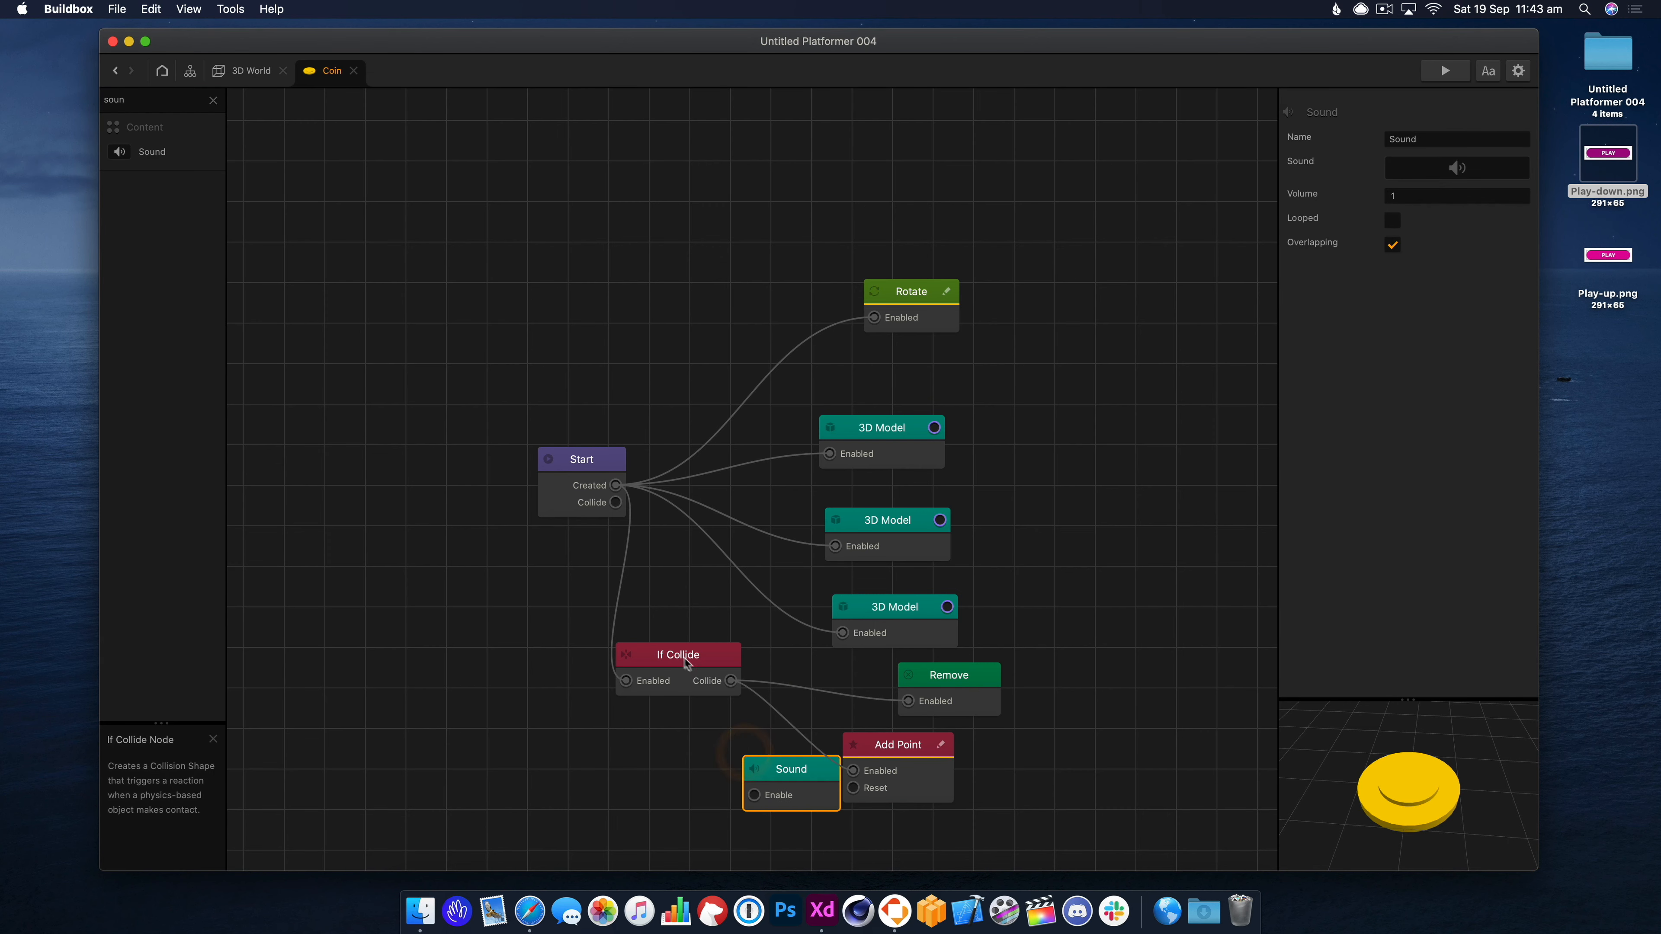
left_click_drag(703, 674, 671, 638)
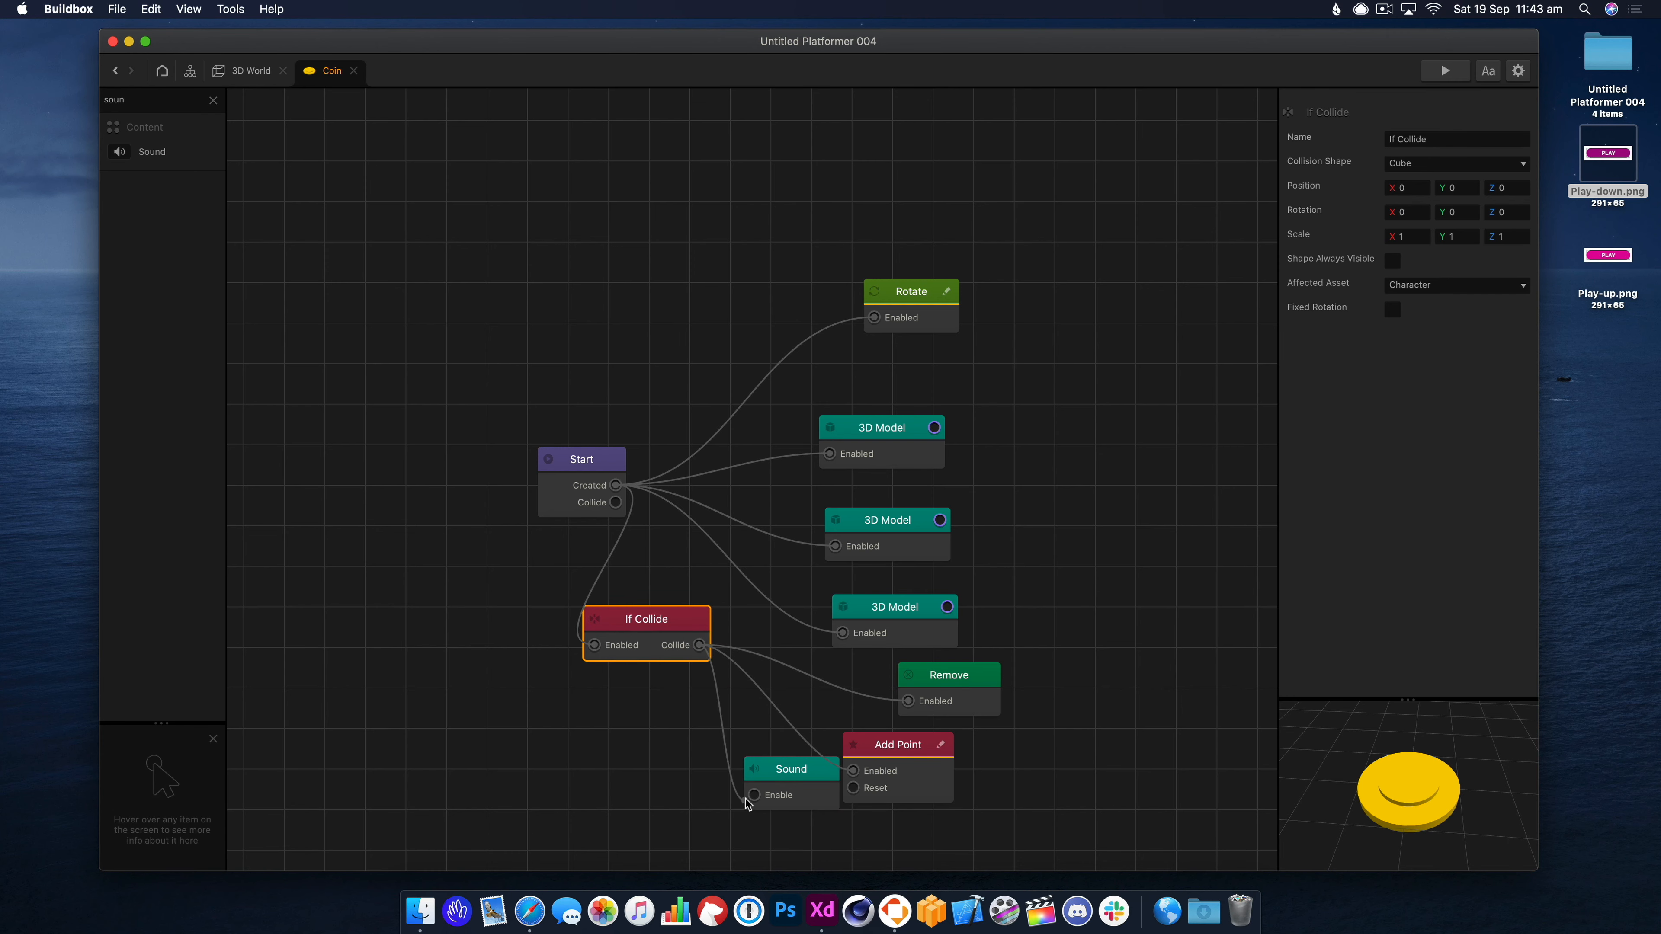
left_click_drag(745, 799, 748, 778)
Assign coin.mp3 from the project's Sounds folder to the Sound node.
left_click(1632, 51)
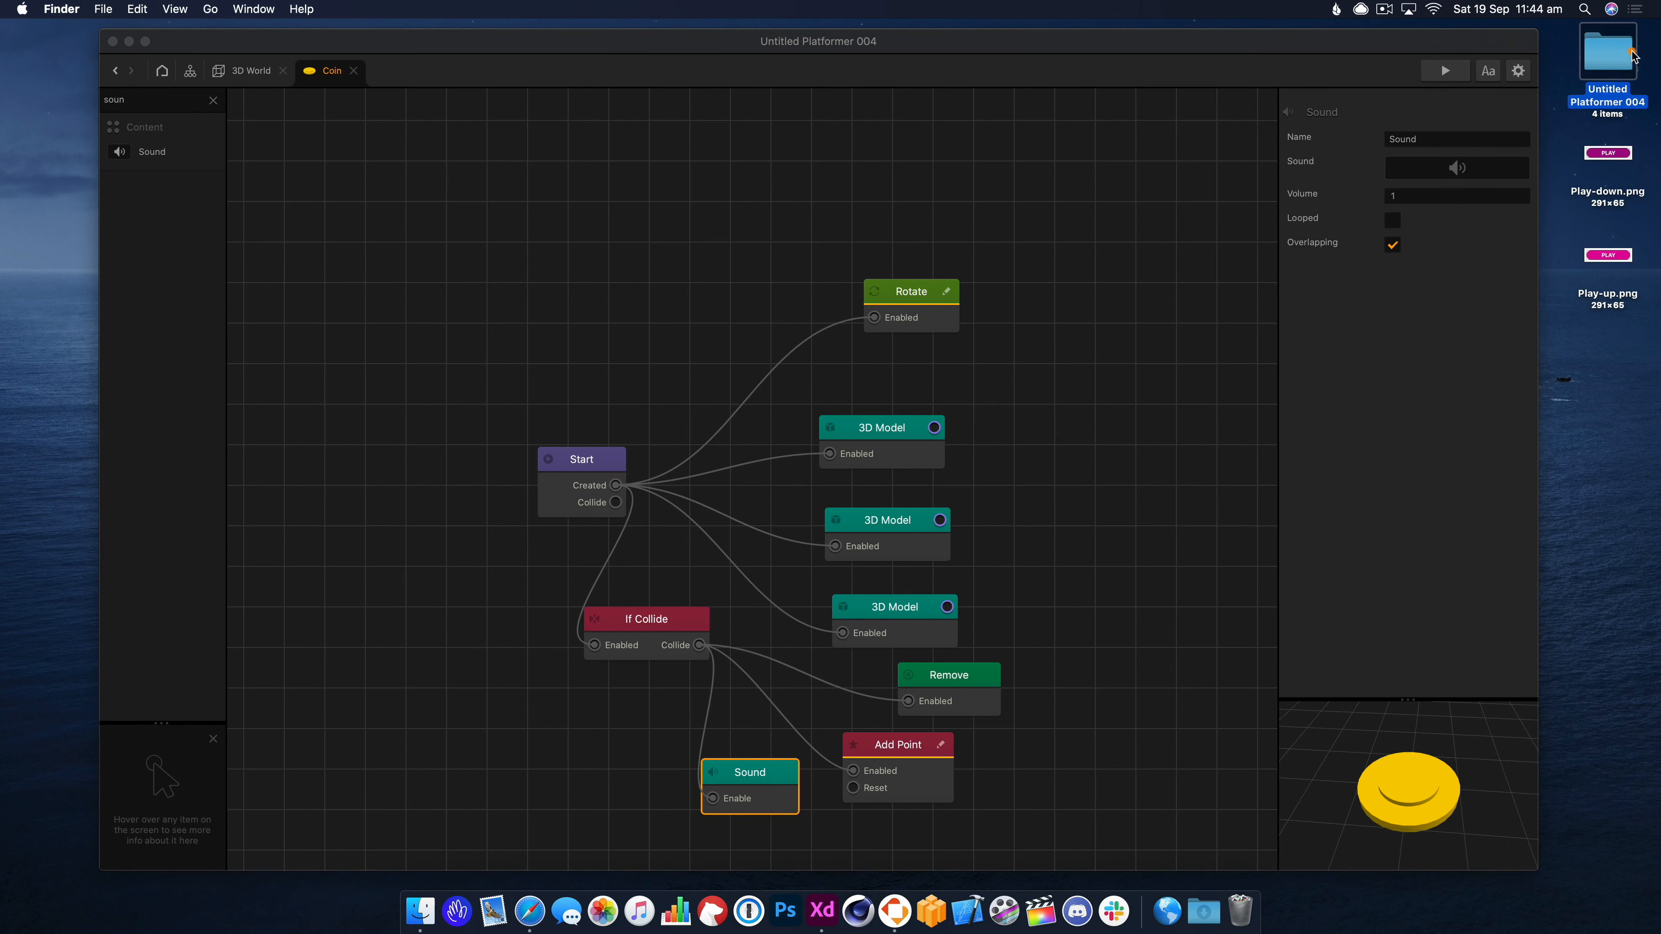
double_click(1632, 54)
double_click(833, 226)
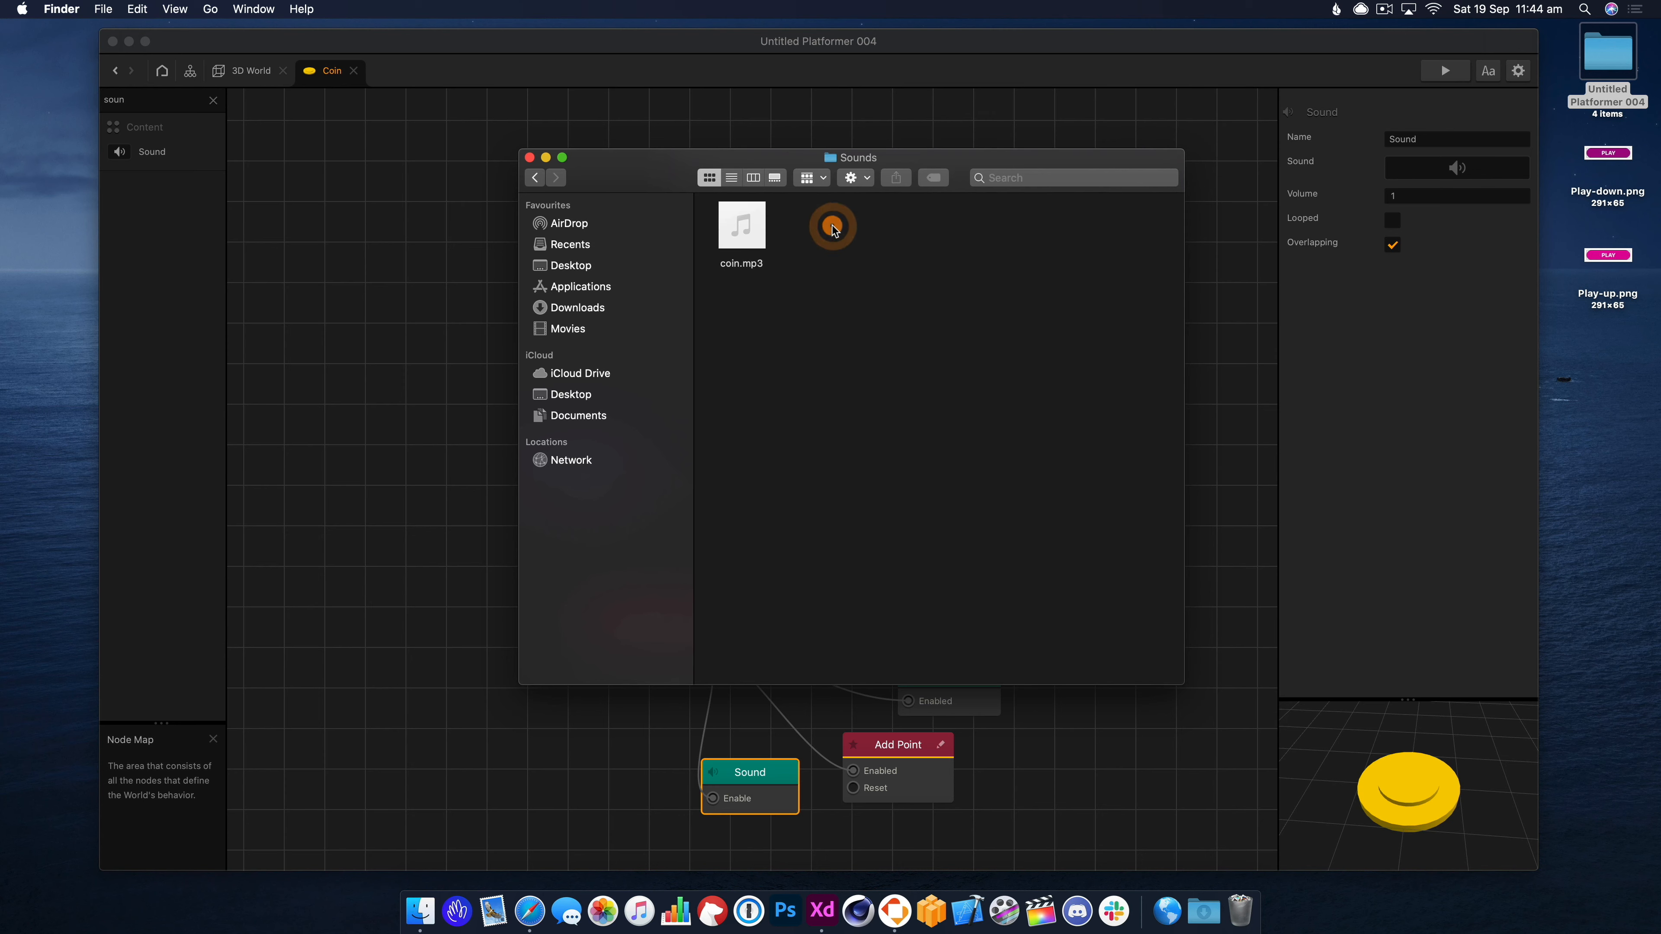
left_click_drag(674, 182, 886, 117)
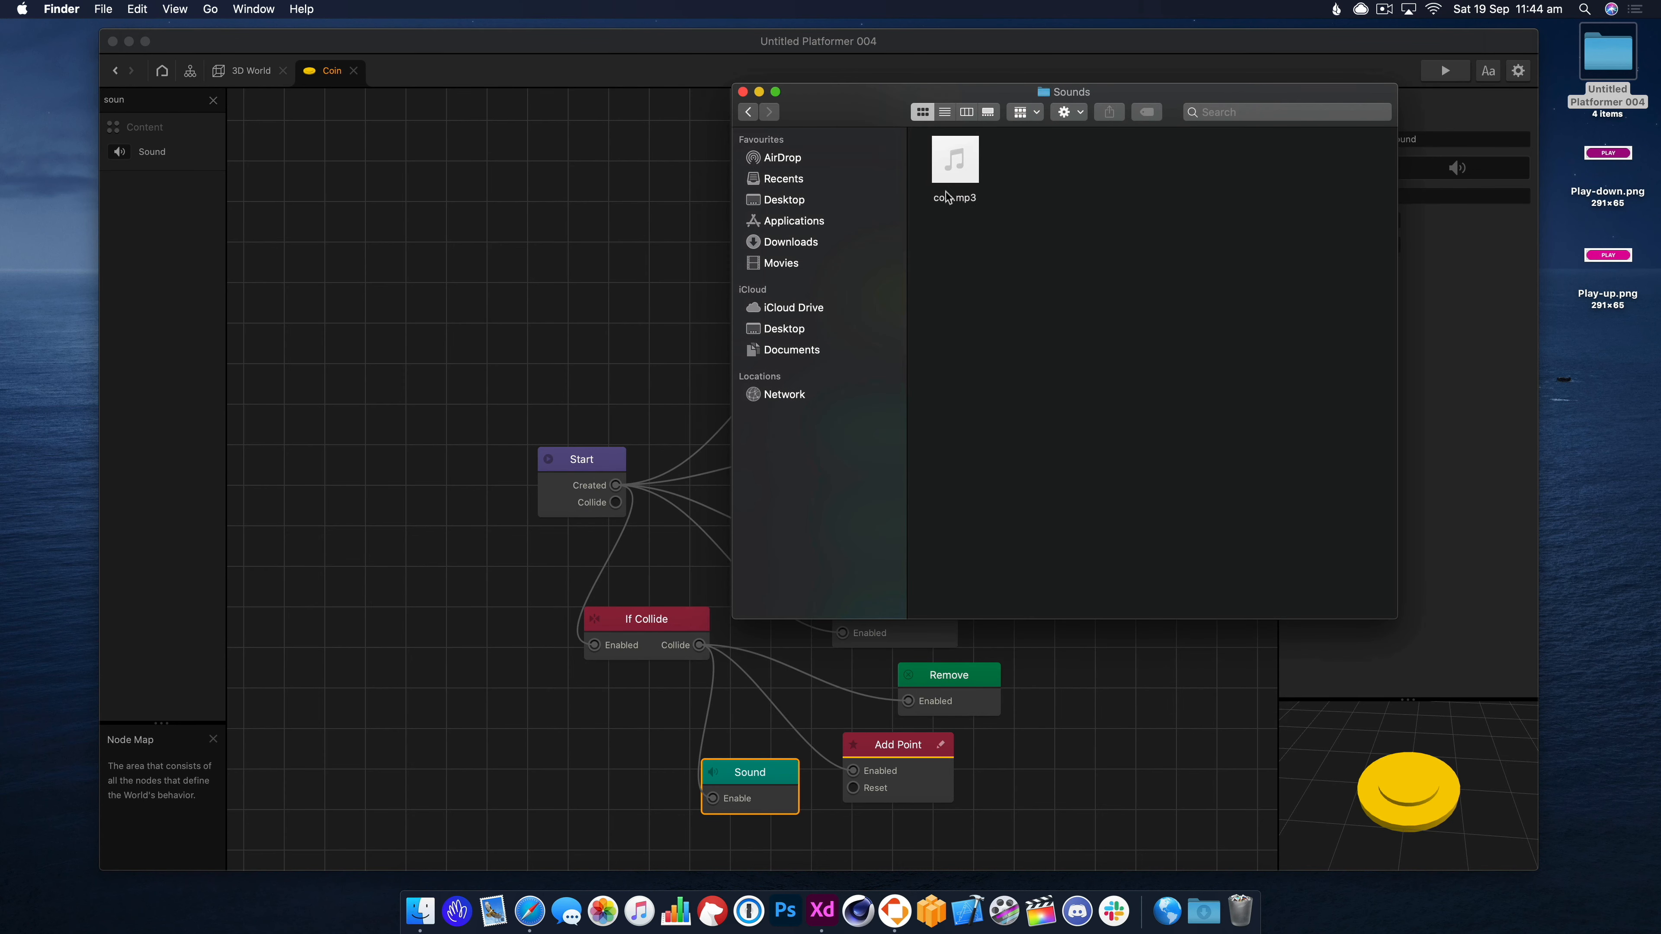
left_click_drag(948, 196, 1448, 167)
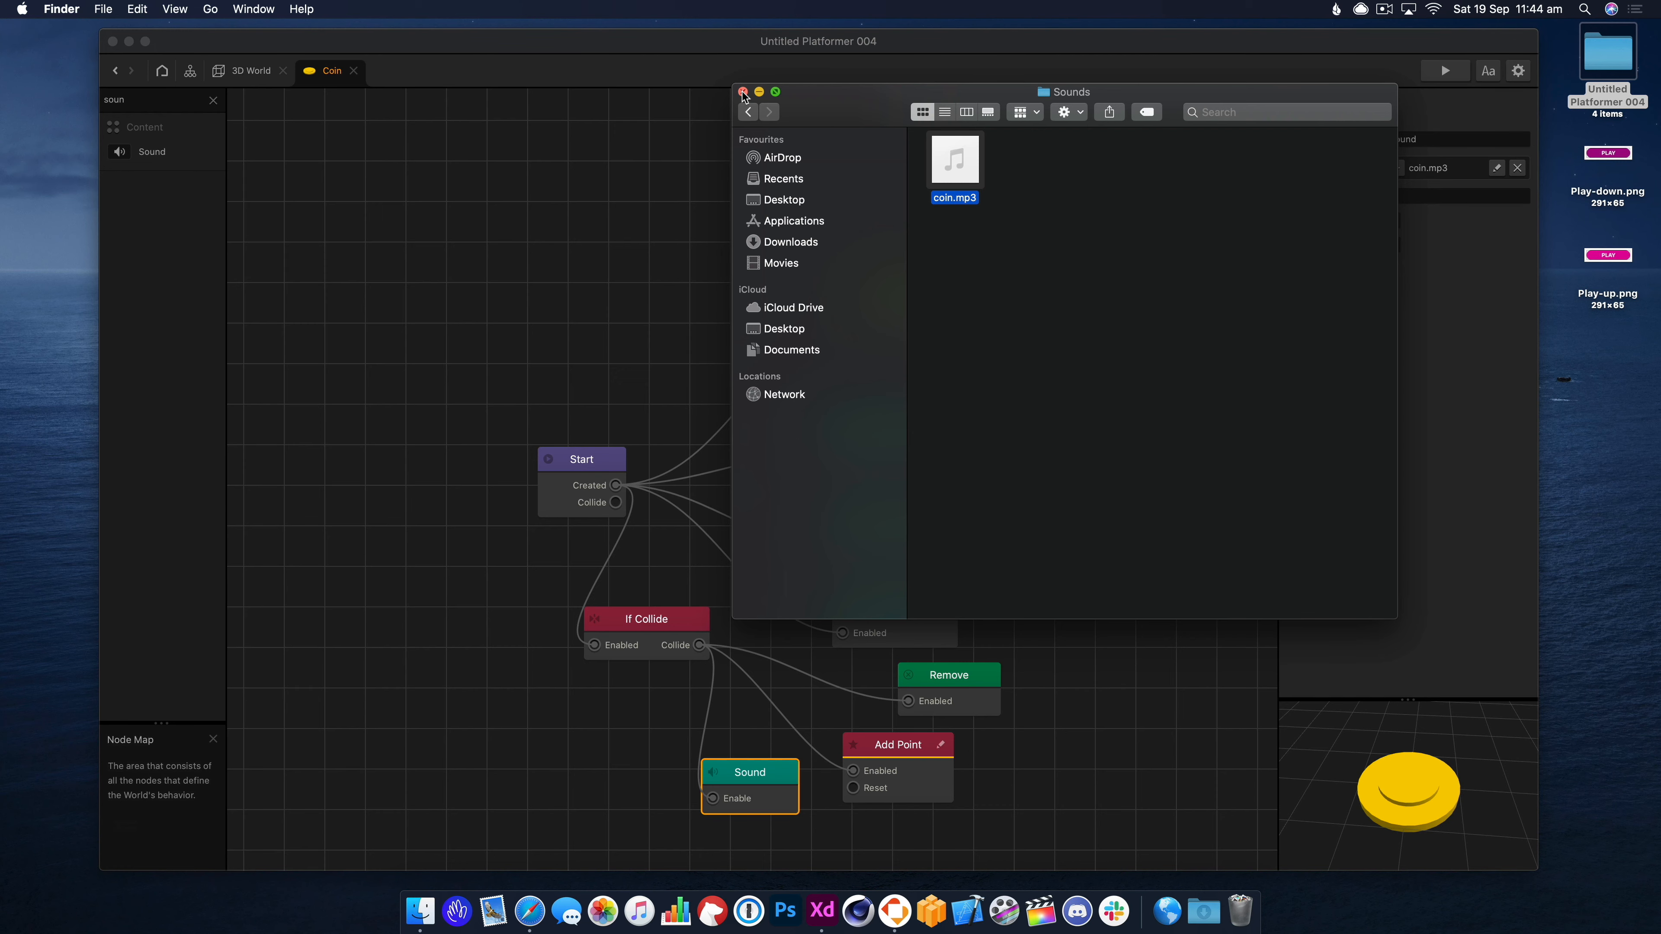
left_click(742, 92)
left_click(1450, 425)
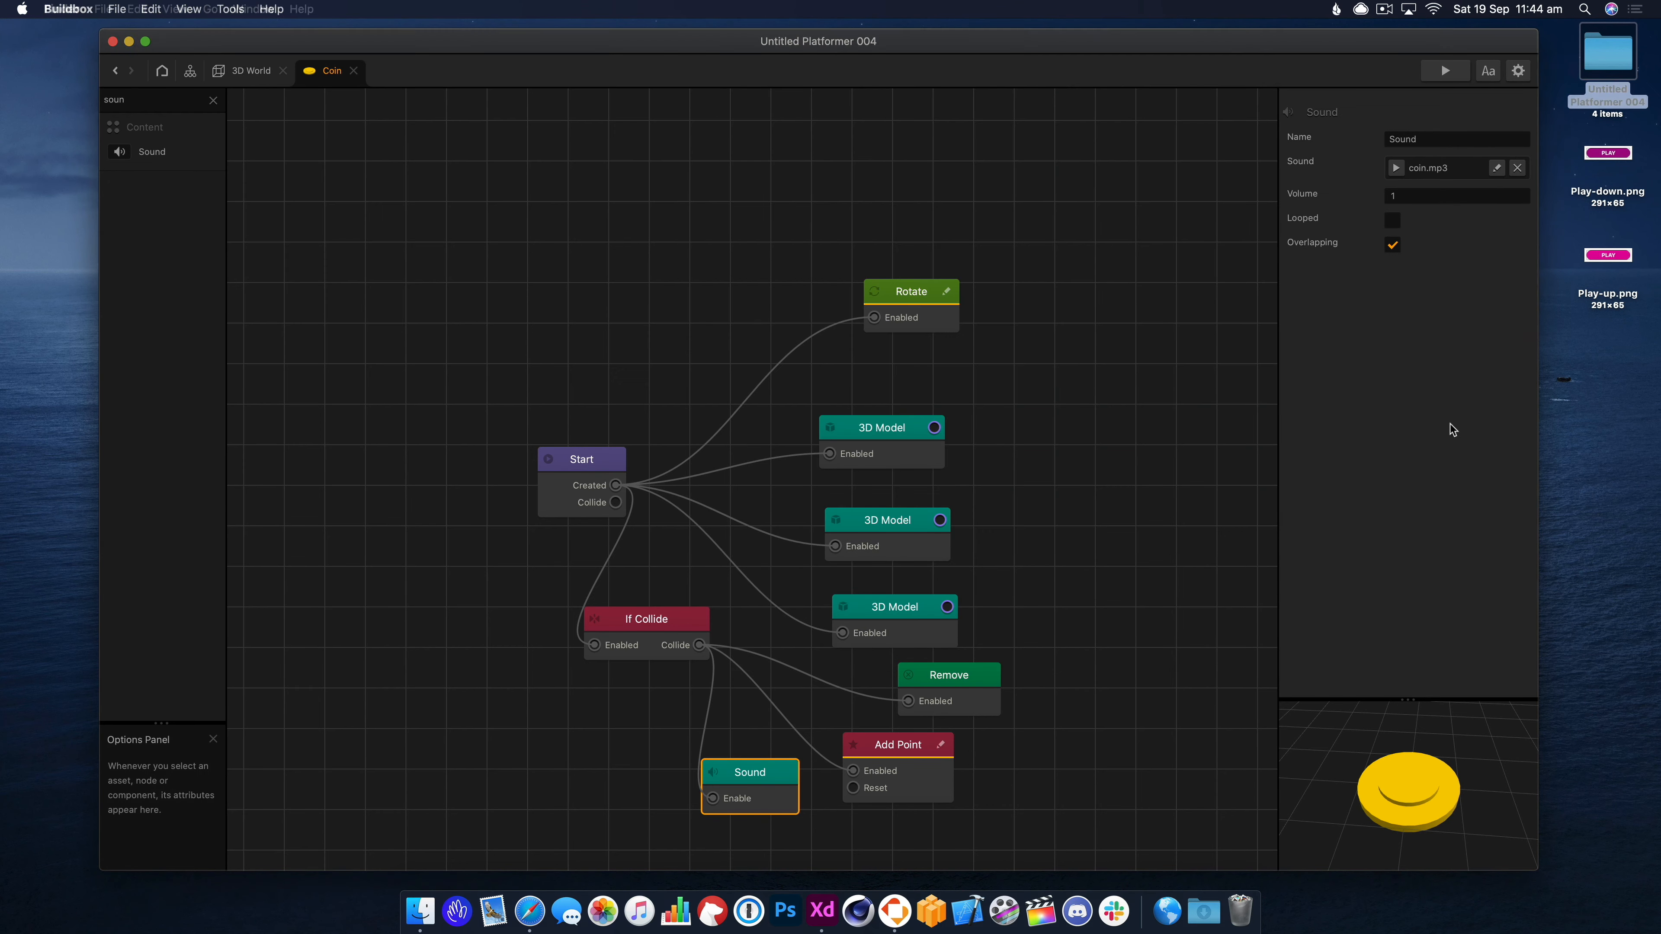
Playtest the coin's collision sound, then return to the 3D World scene.
left_click(1442, 77)
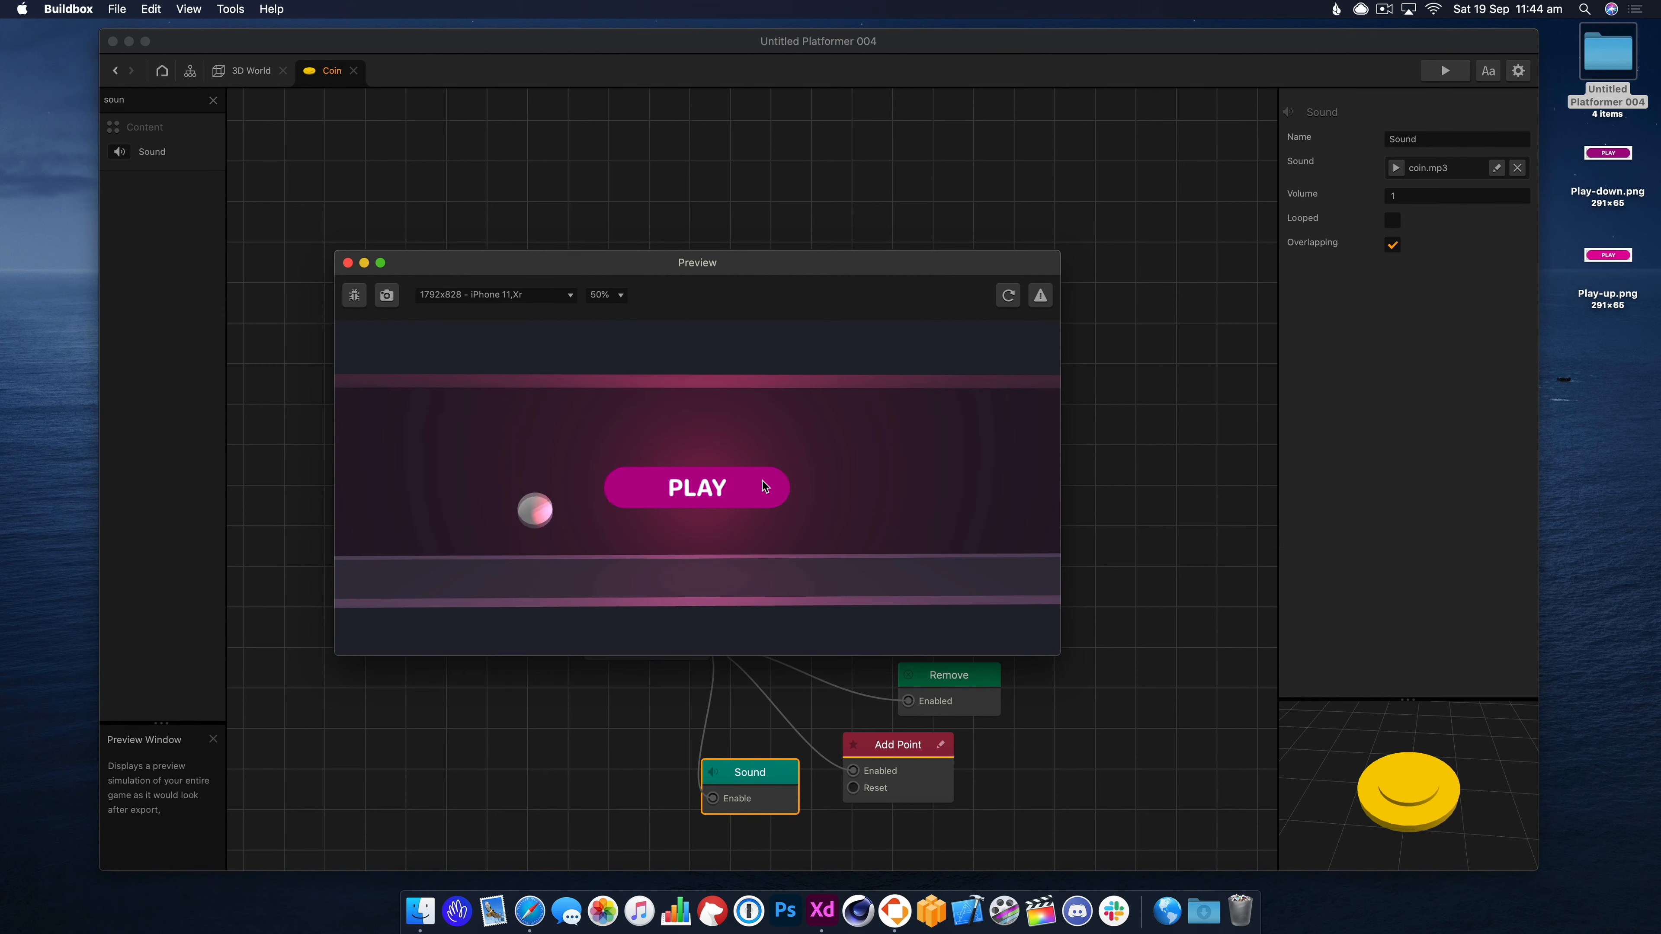
left_click(761, 481)
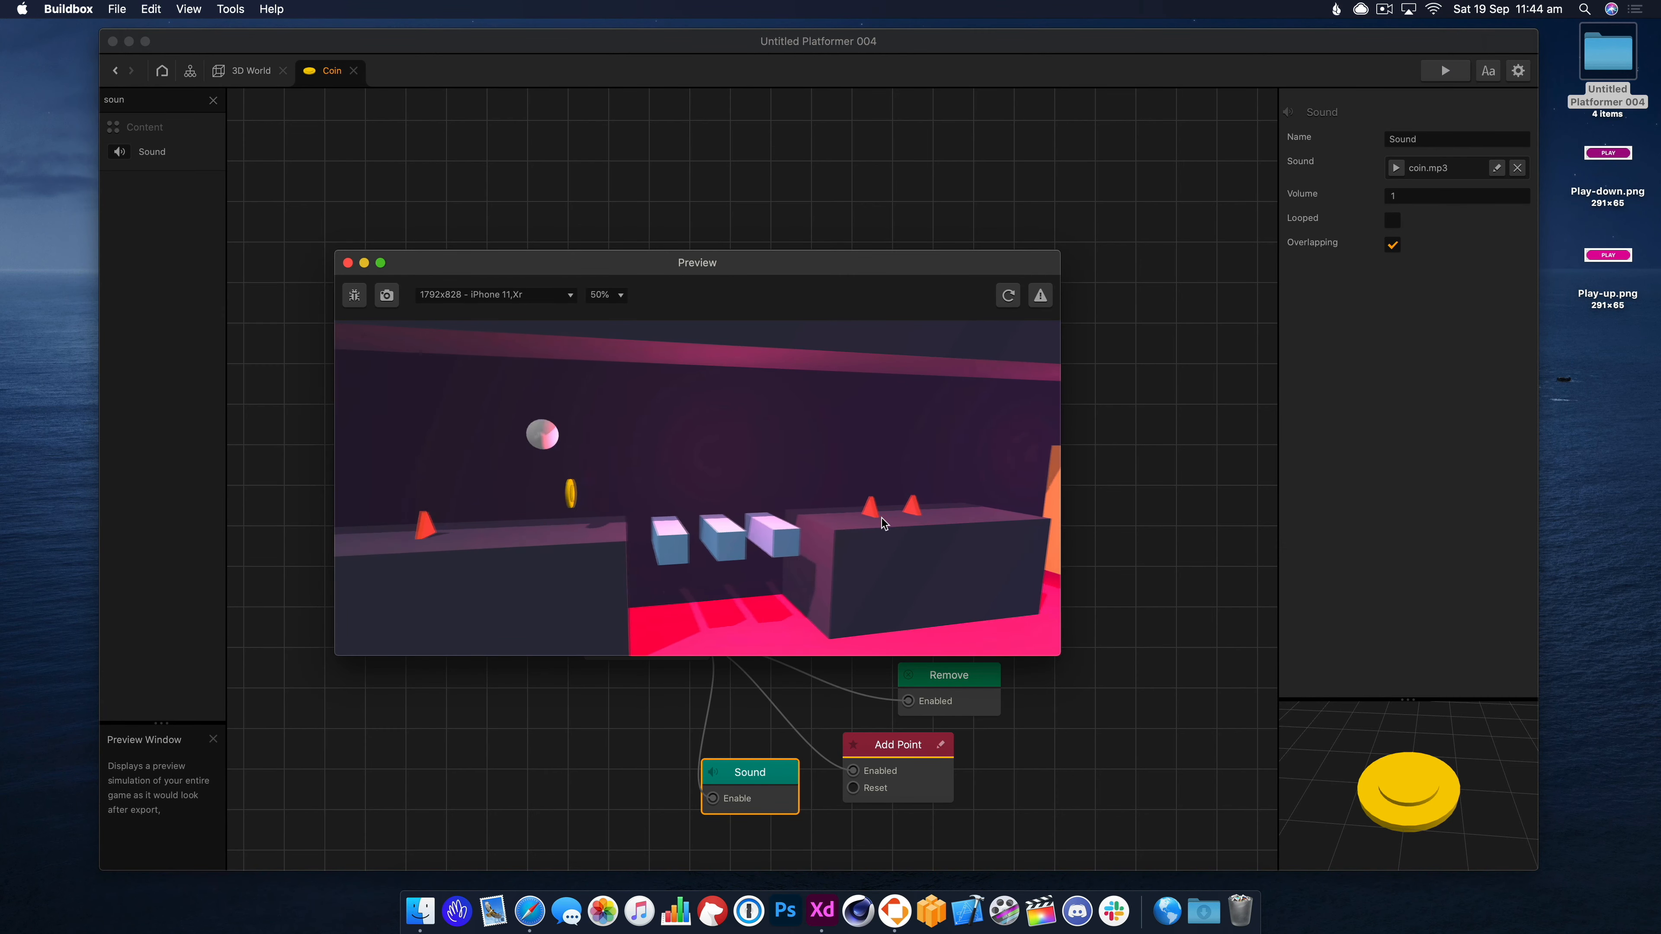
left_click(347, 263)
left_click(232, 74)
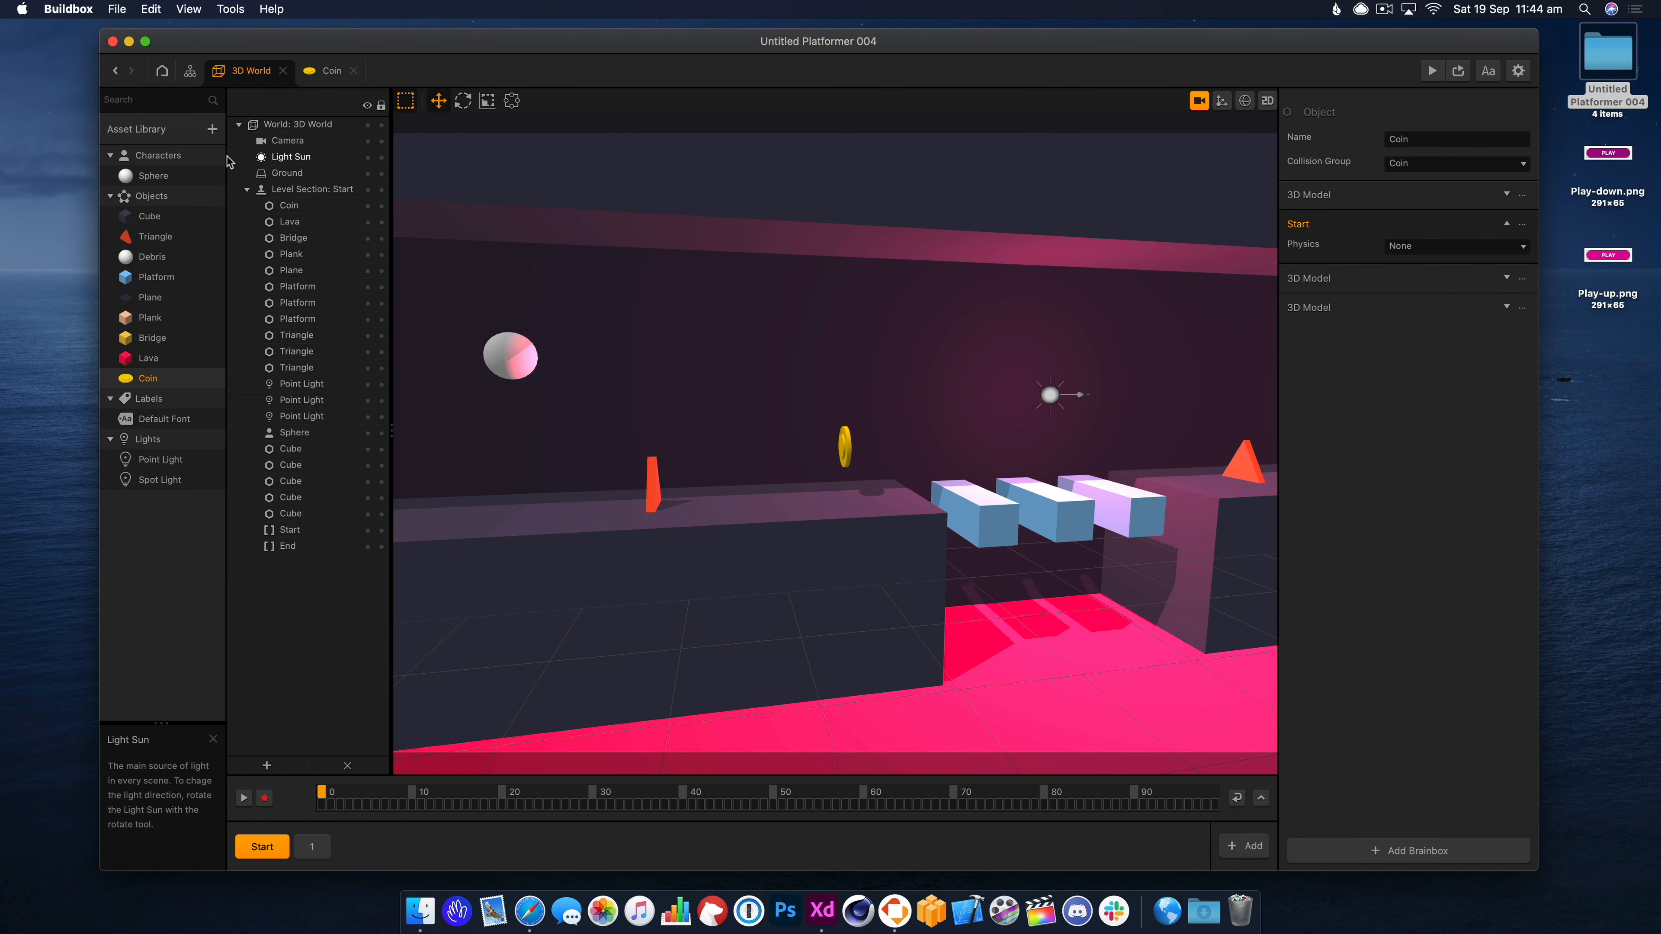
Delete the Play Button and Start-to-3D World Start links in the Mind Map.
left_click(192, 71)
left_click_drag(740, 310, 743, 336)
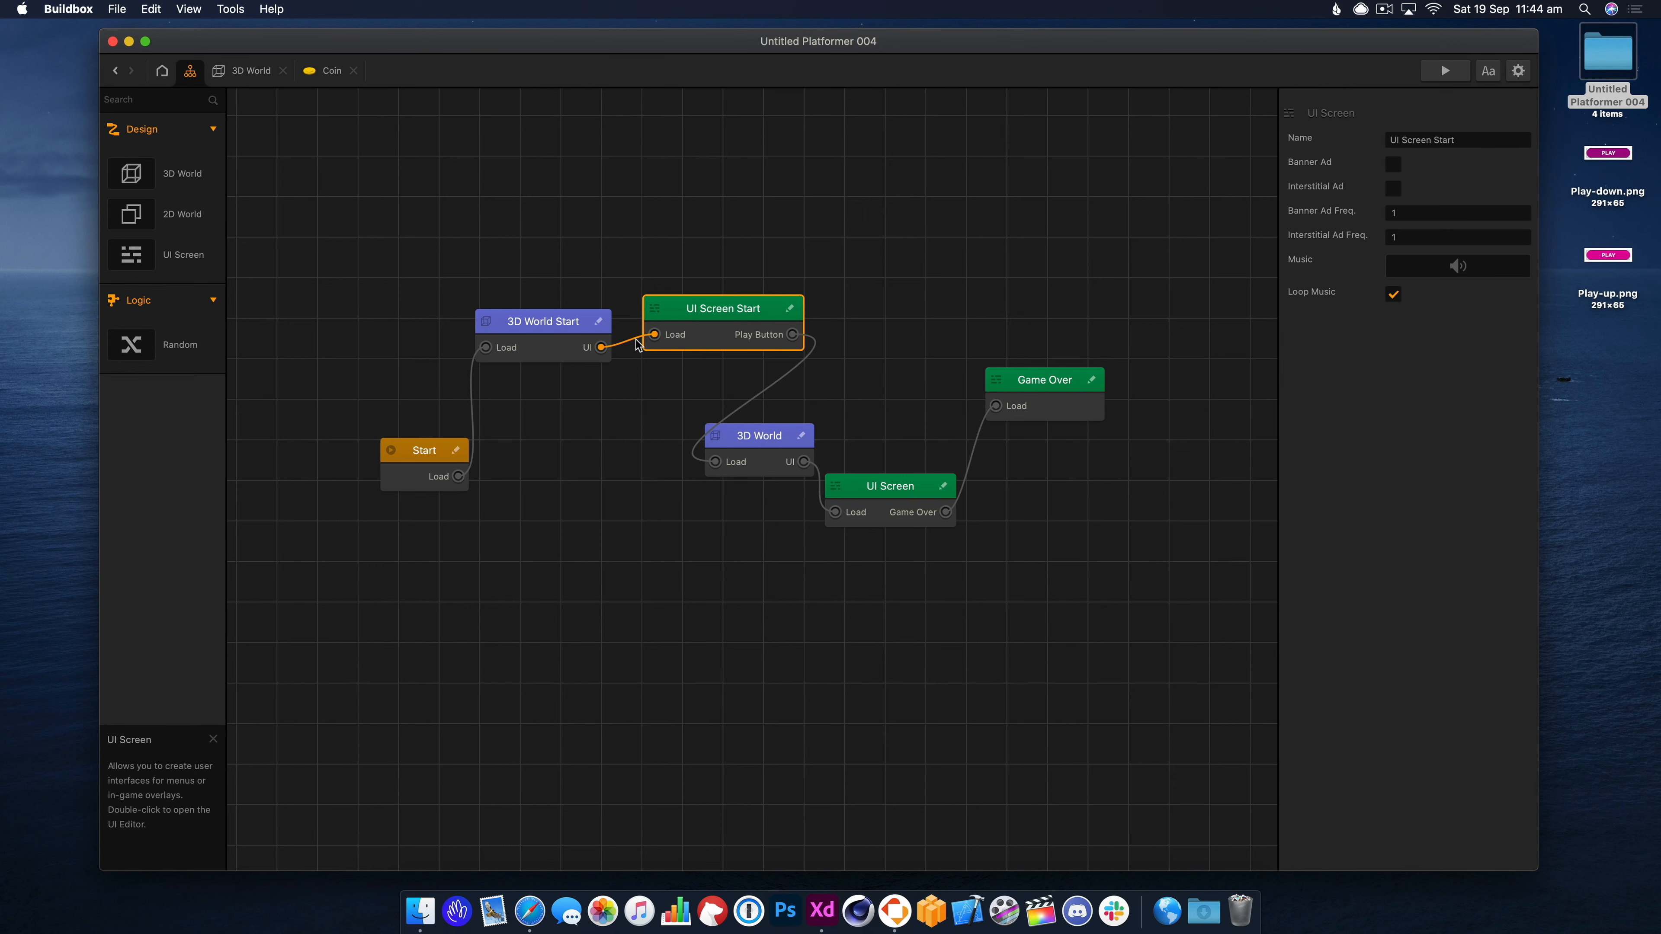
left_click_drag(792, 334, 726, 366)
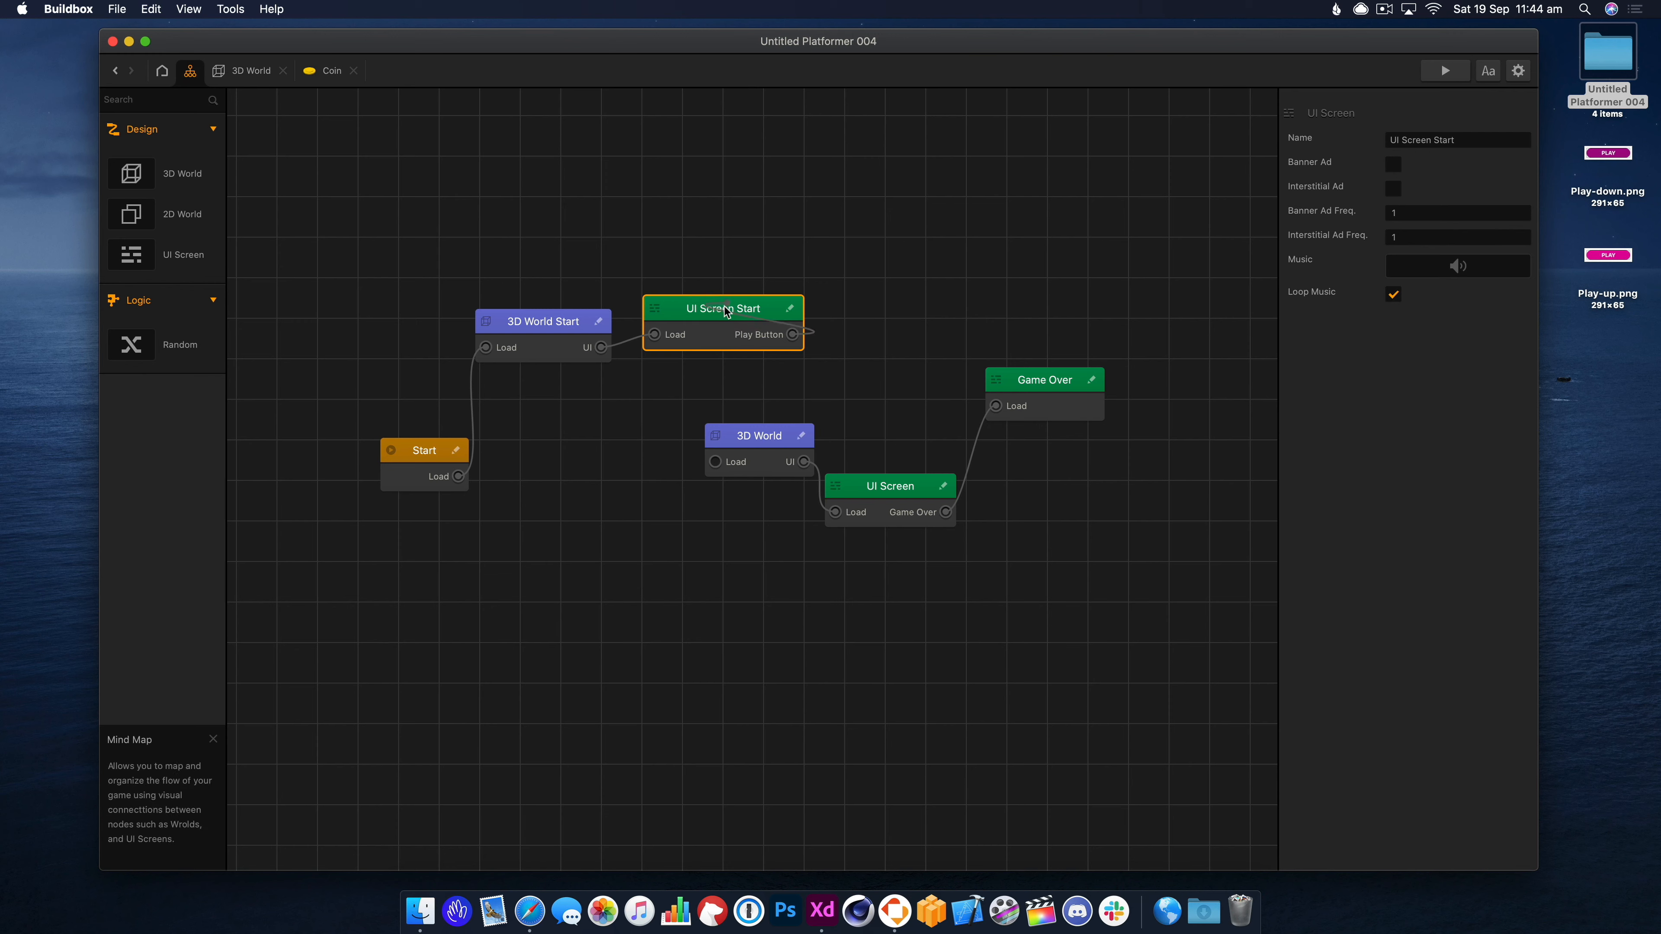
left_click_drag(728, 309, 691, 278)
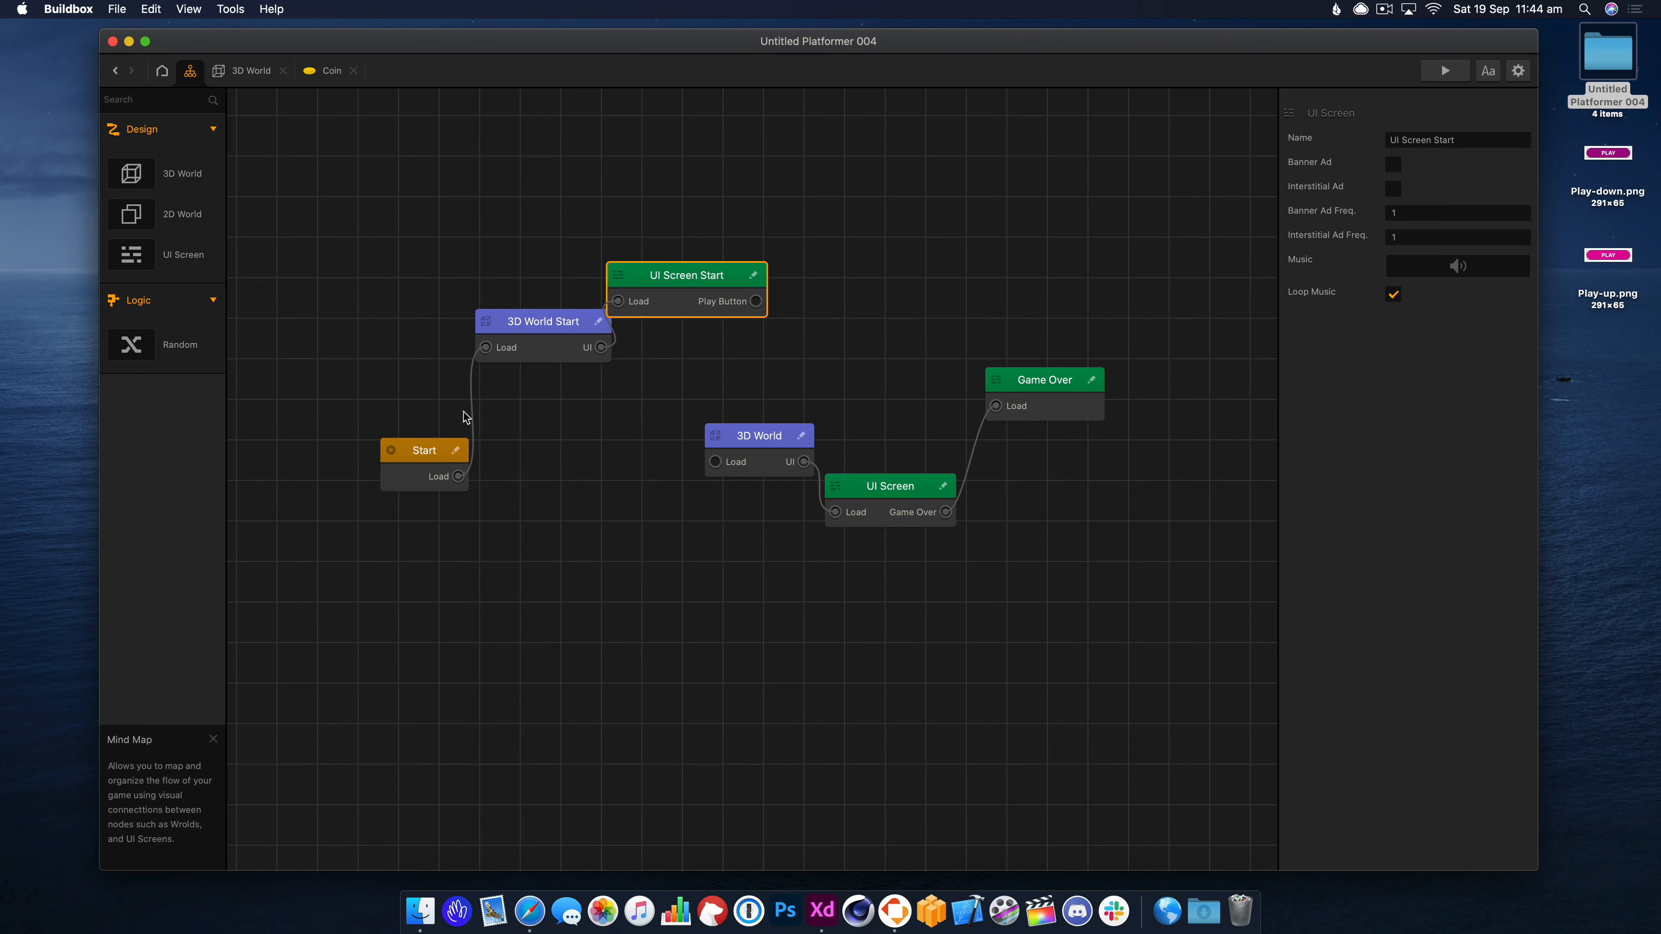
left_click_drag(458, 476, 575, 479)
Wire Start's Load to the main 3D World and rearrange the nodes.
left_click_drag(458, 476, 716, 463)
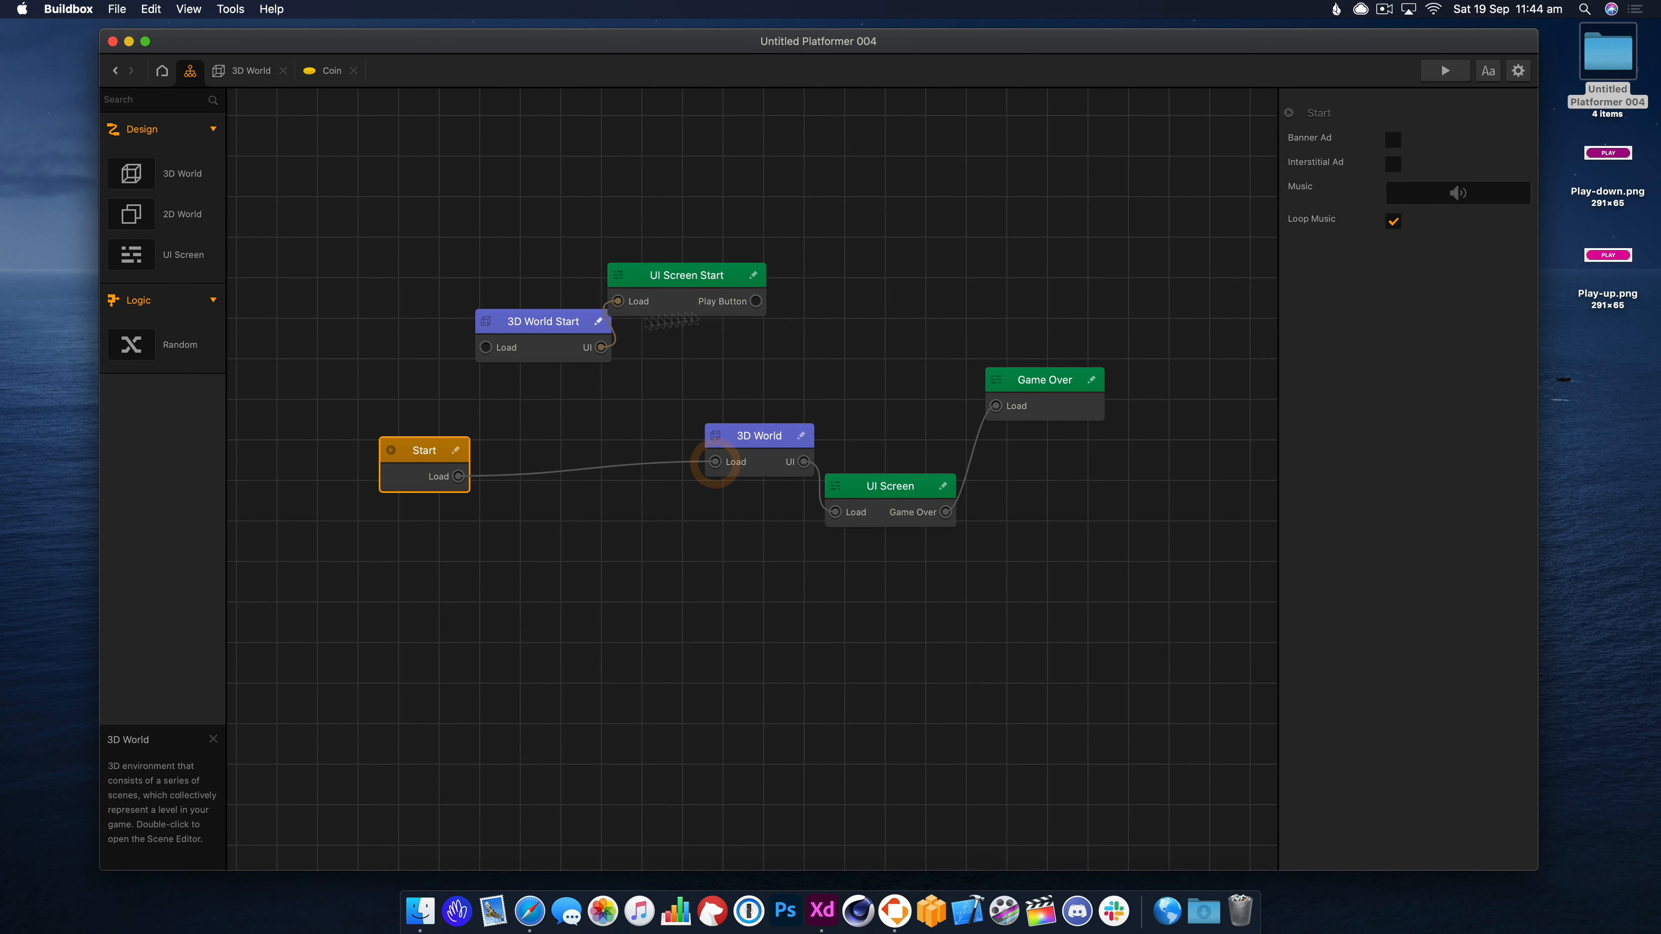
left_click_drag(558, 344, 536, 315)
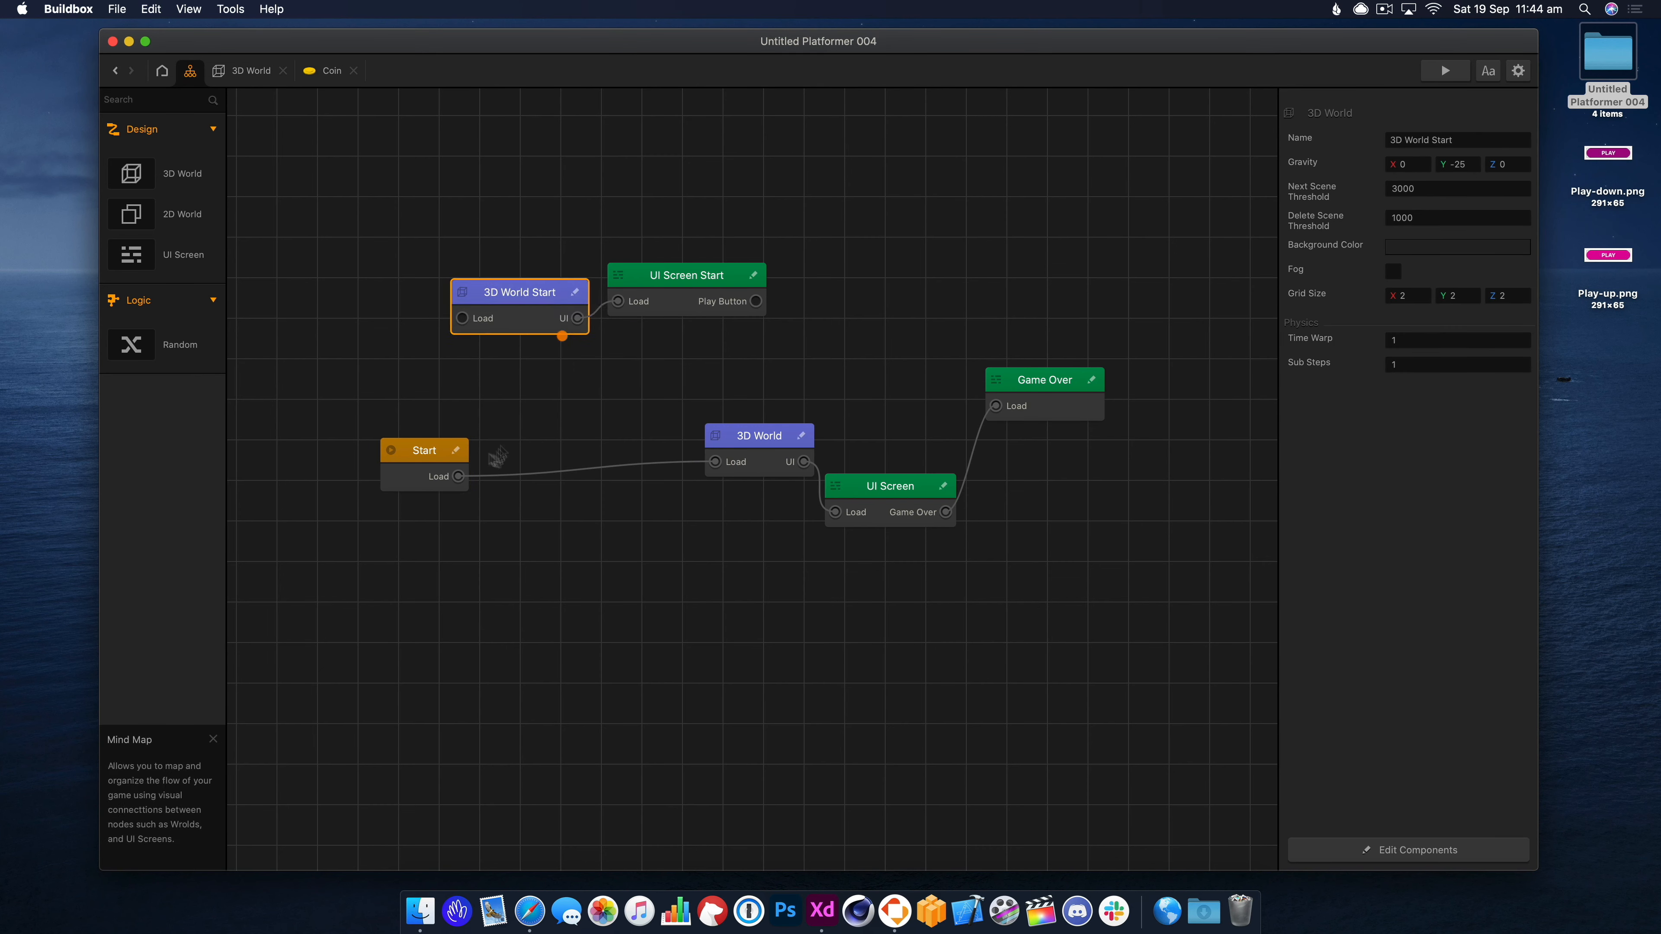
mouse_move(726, 461)
left_mouse_down()
mouse_move(665, 487)
mouse_move(718, 457)
left_mouse_up()
left_click_drag(896, 503, 881, 461)
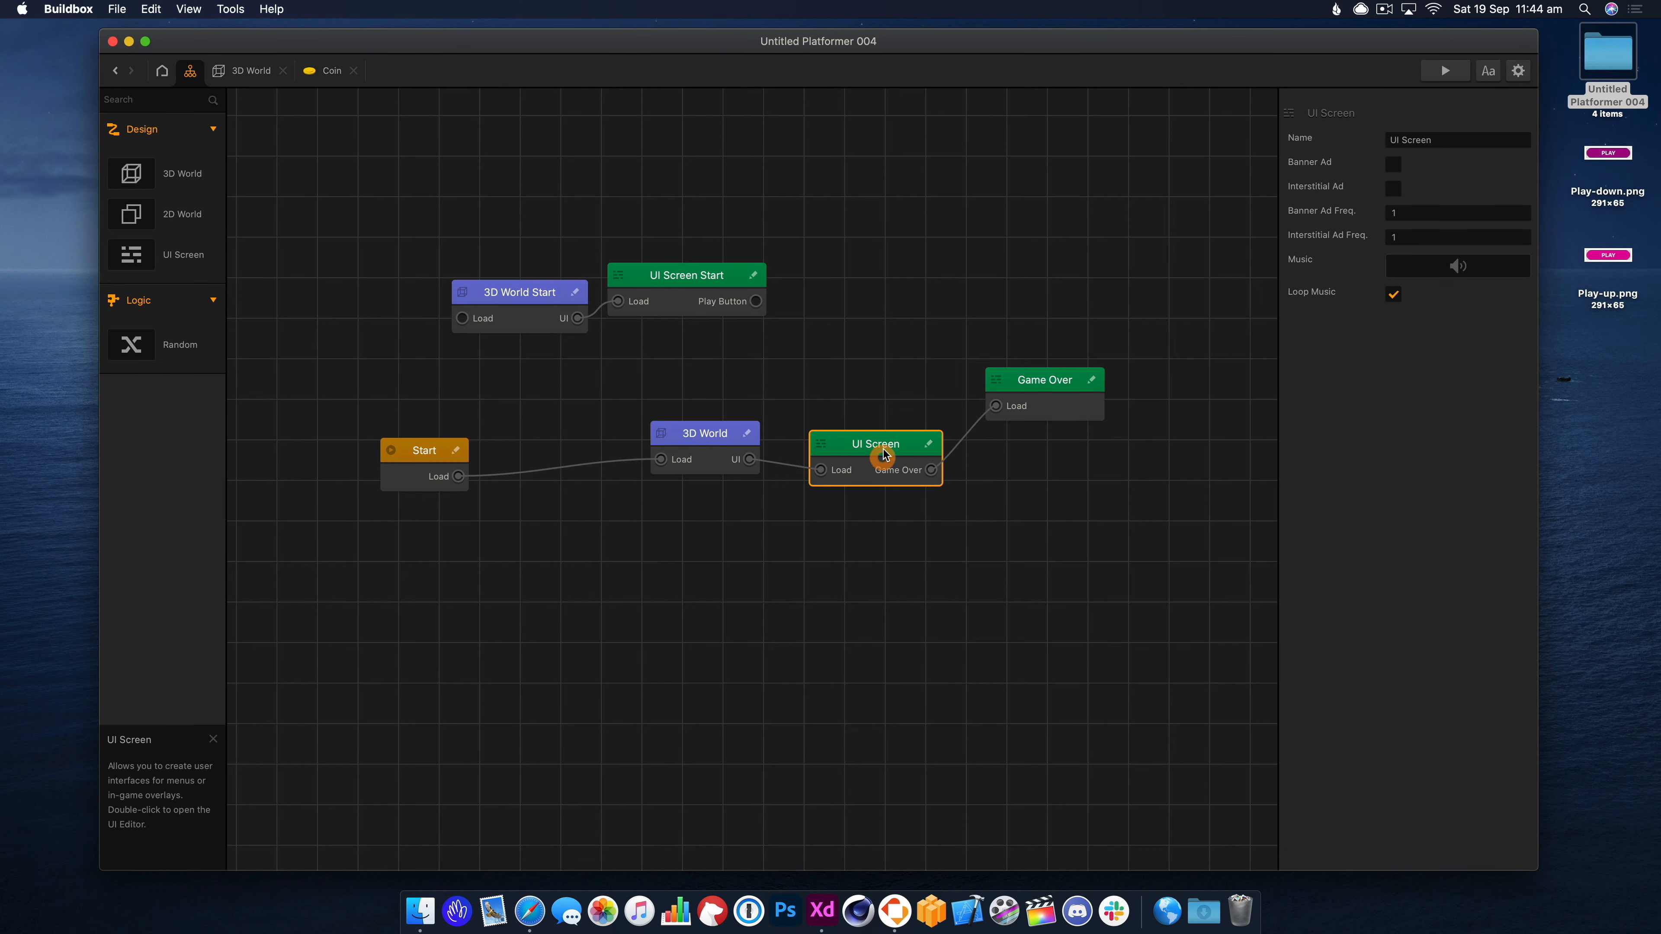
Open the UI Screen and drop a Default Font label at the top centre.
double_click(883, 452)
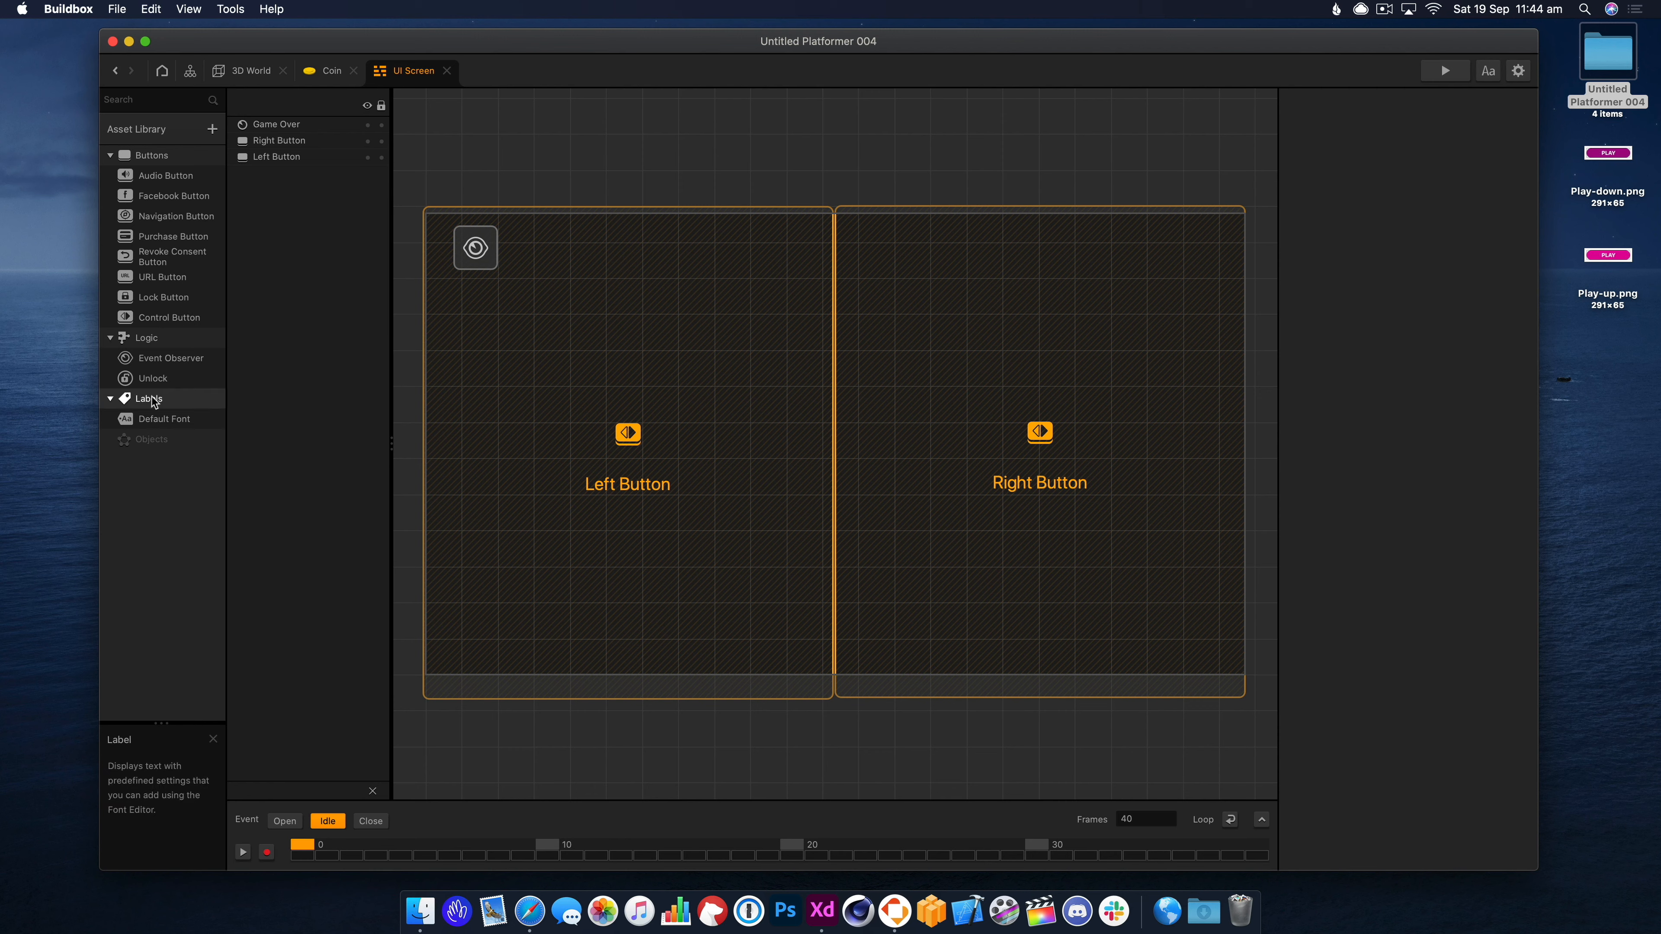
left_click_drag(826, 274, 837, 273)
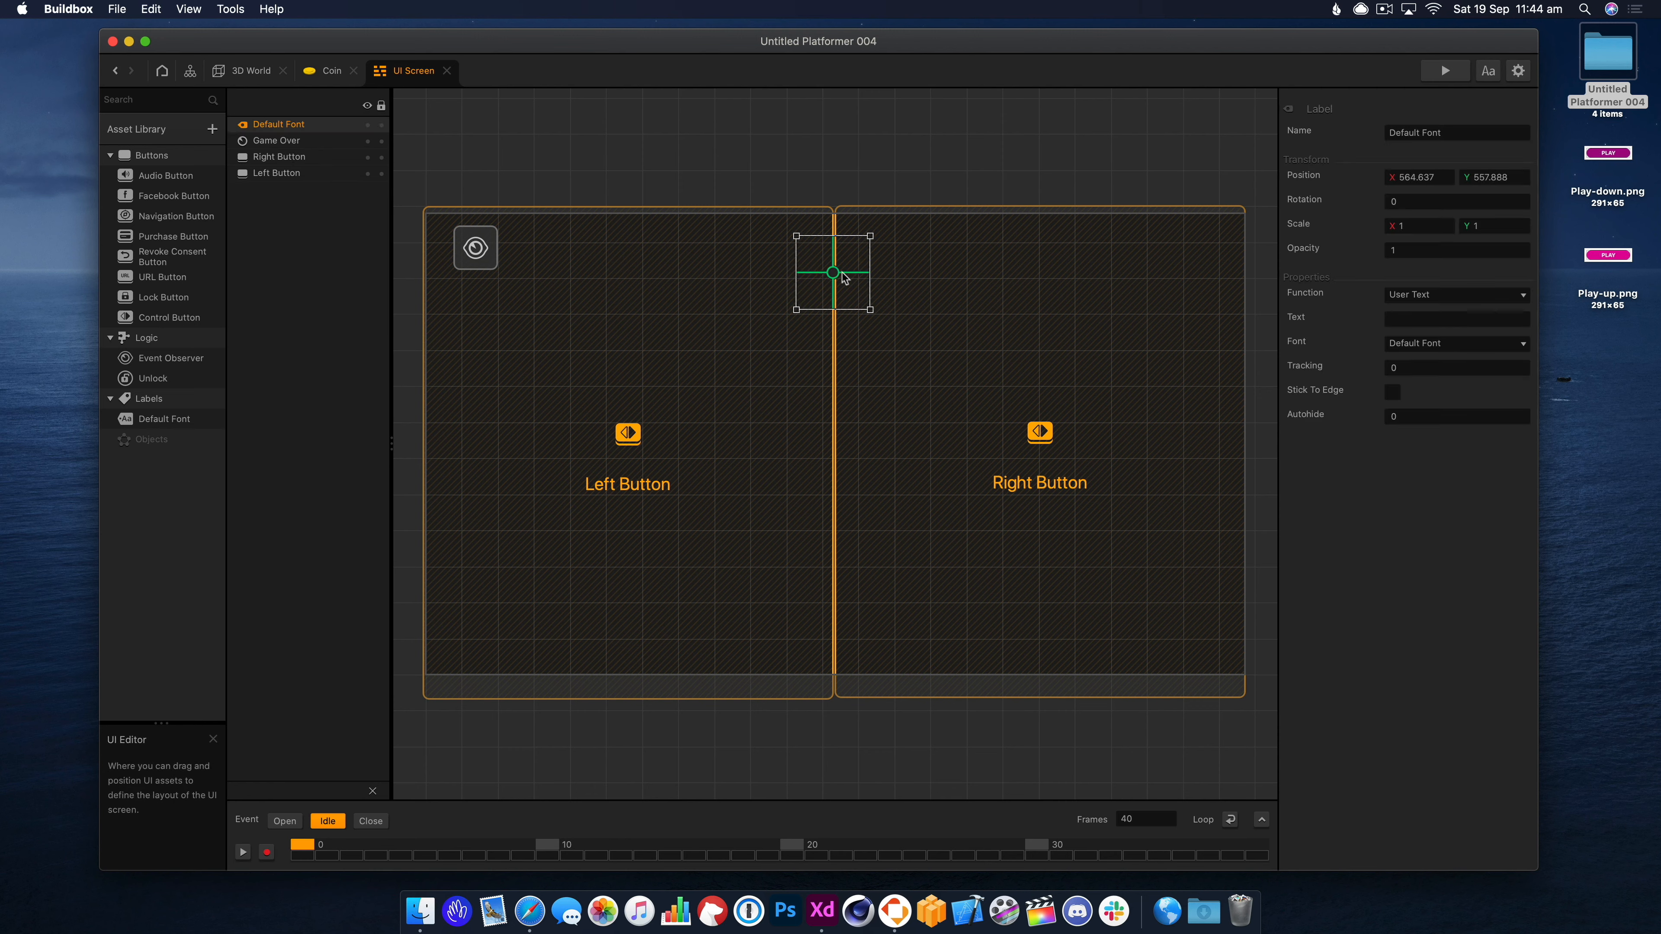
left_click(1443, 342)
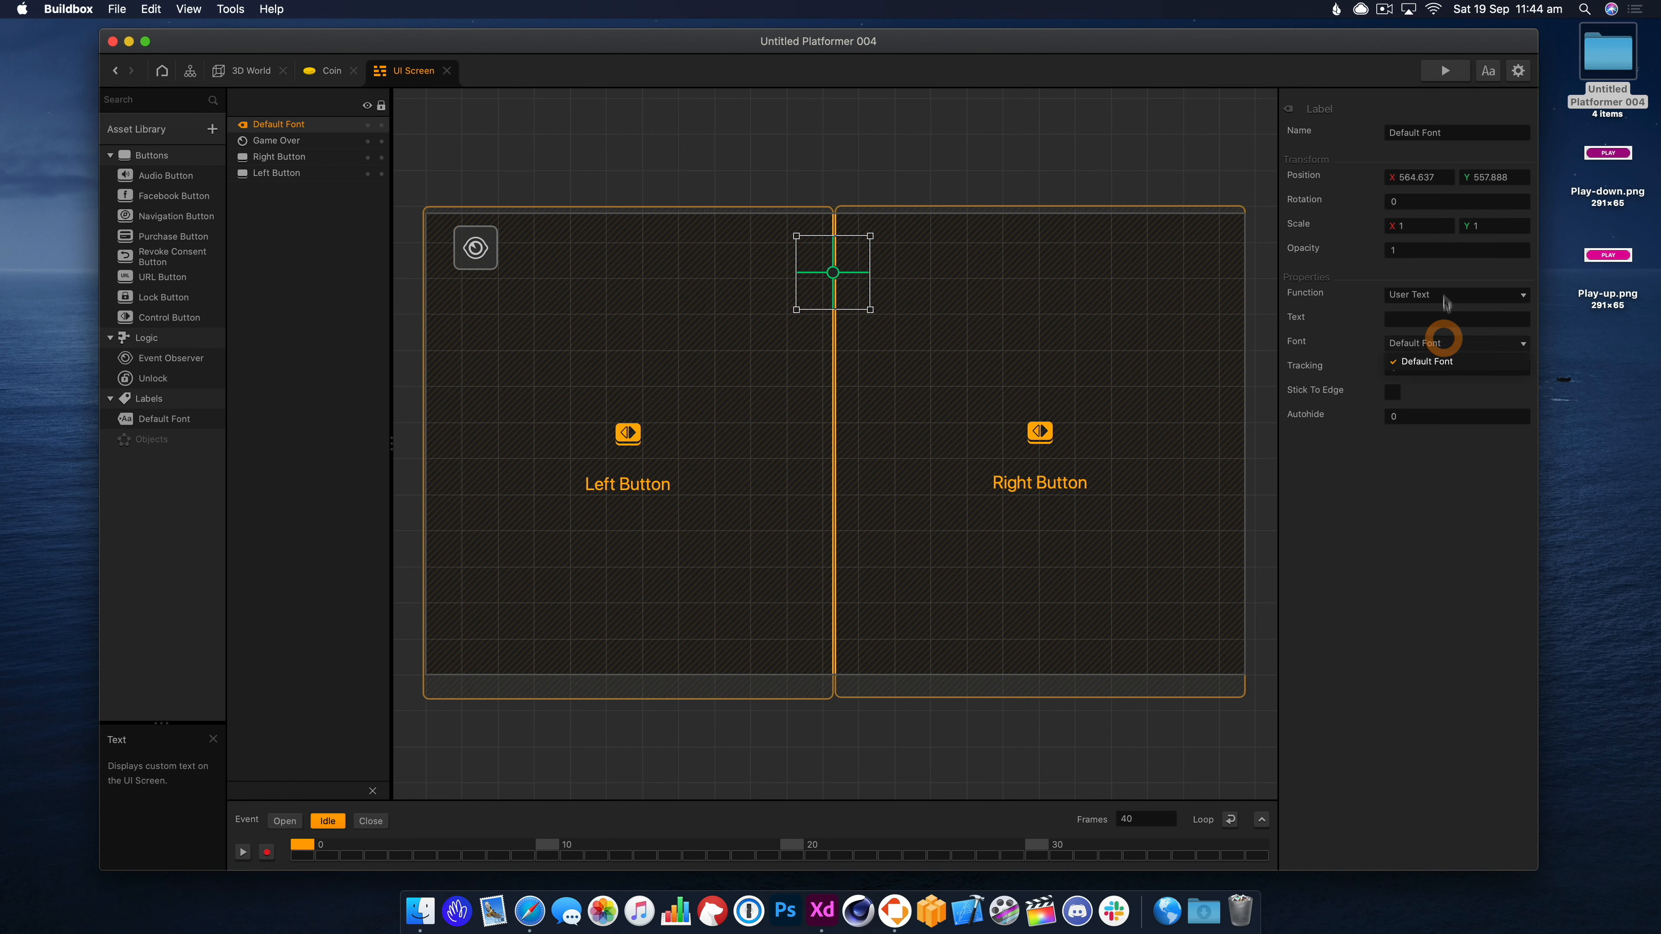
left_click(1445, 296)
Set the label to Score, Current World, Coins, Current amount, and playtest it.
left_click(1444, 296)
left_click(1432, 329)
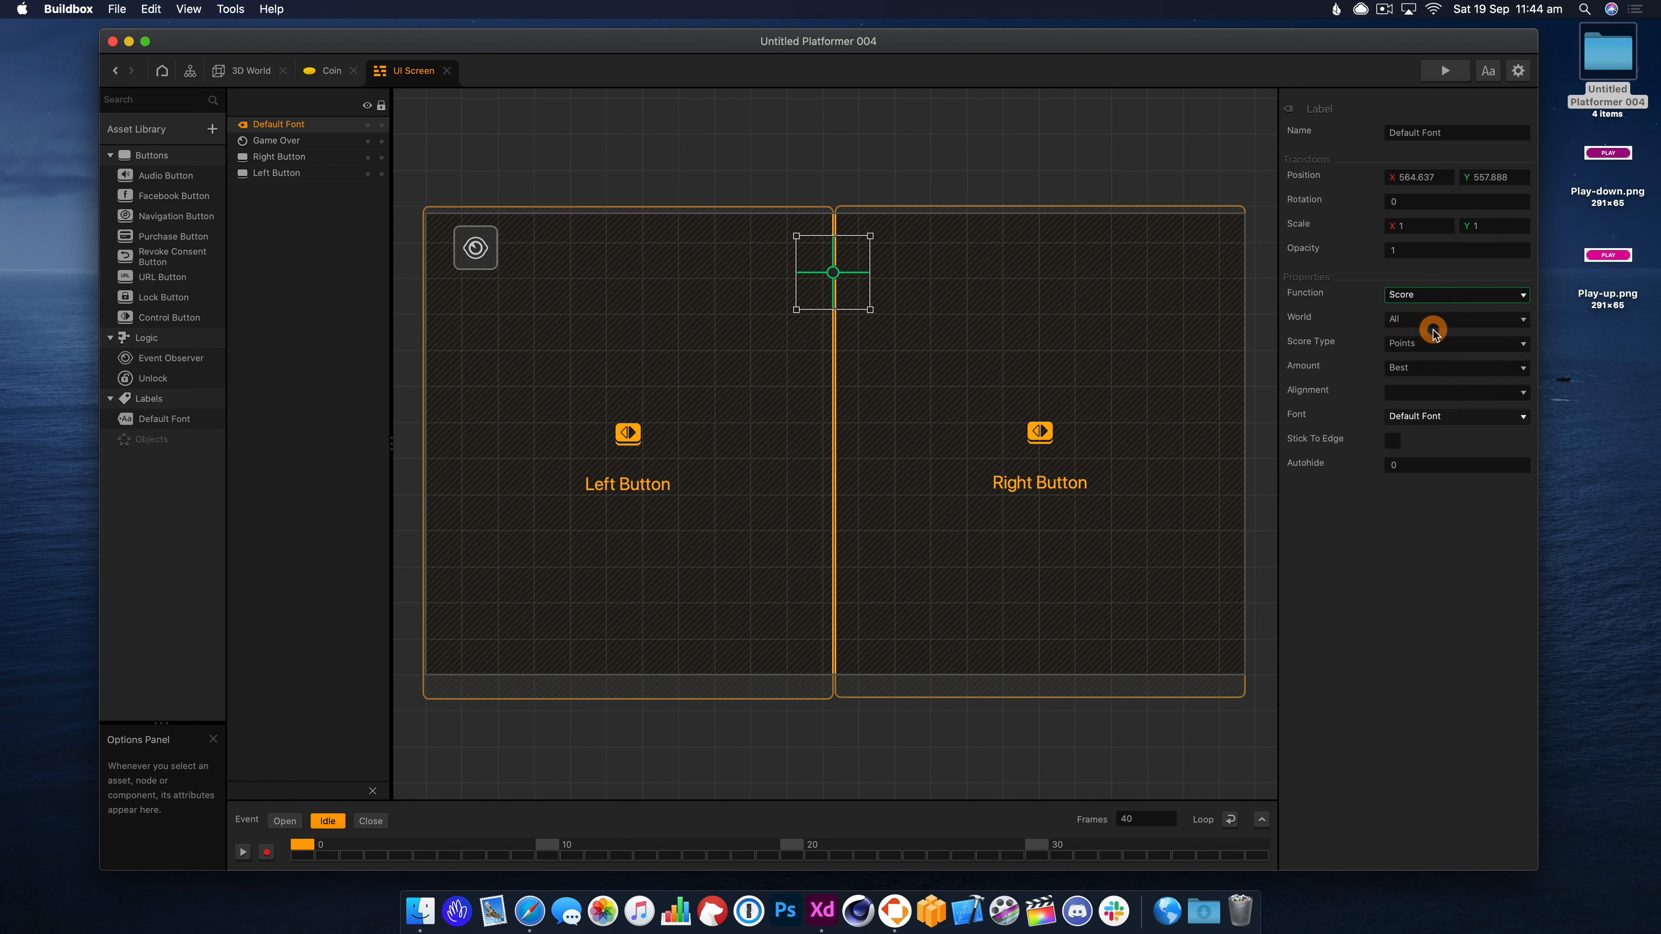
left_click(1428, 319)
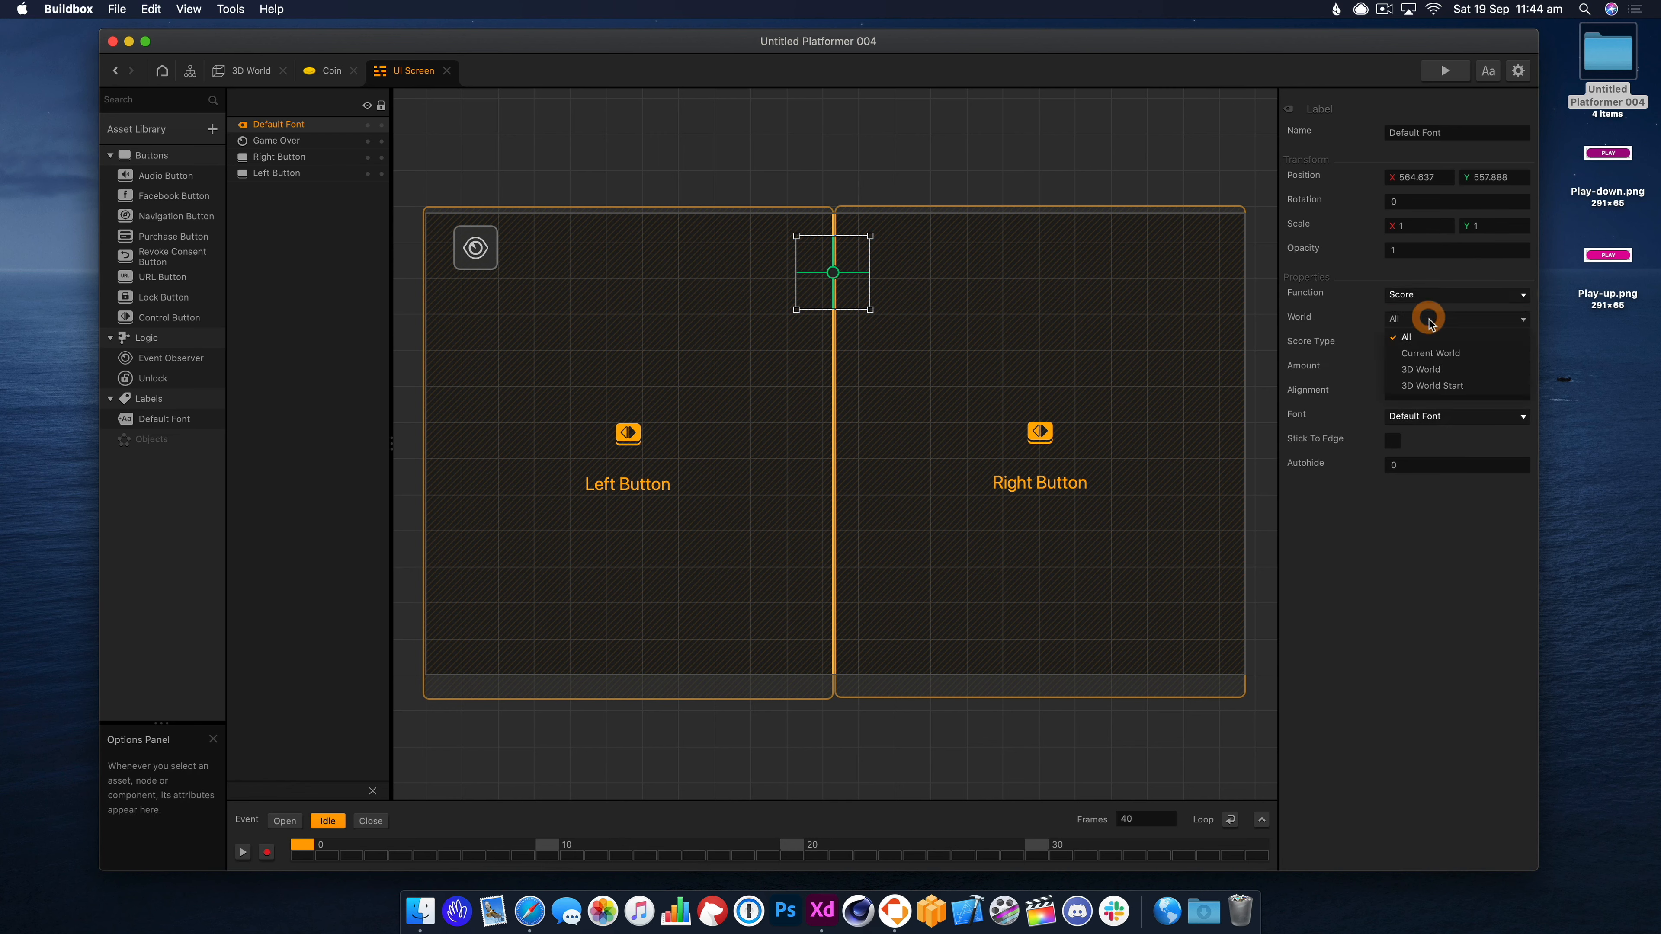
left_click(1435, 349)
left_click(1432, 343)
left_click(1428, 378)
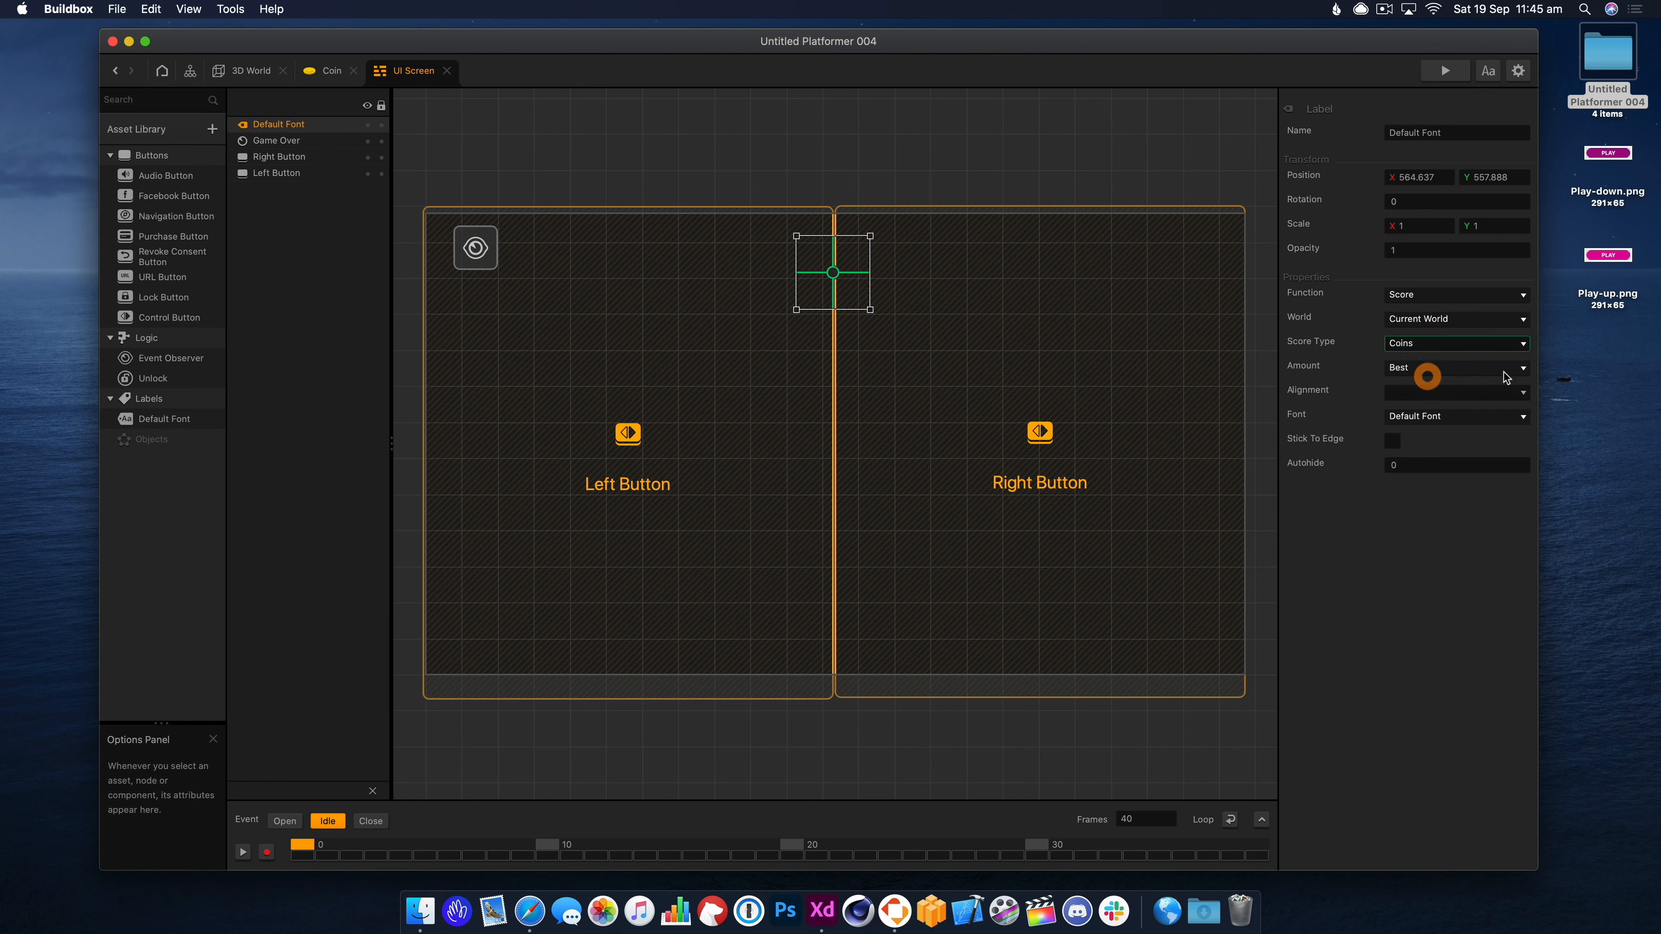
left_click(1476, 368)
left_click(1460, 397)
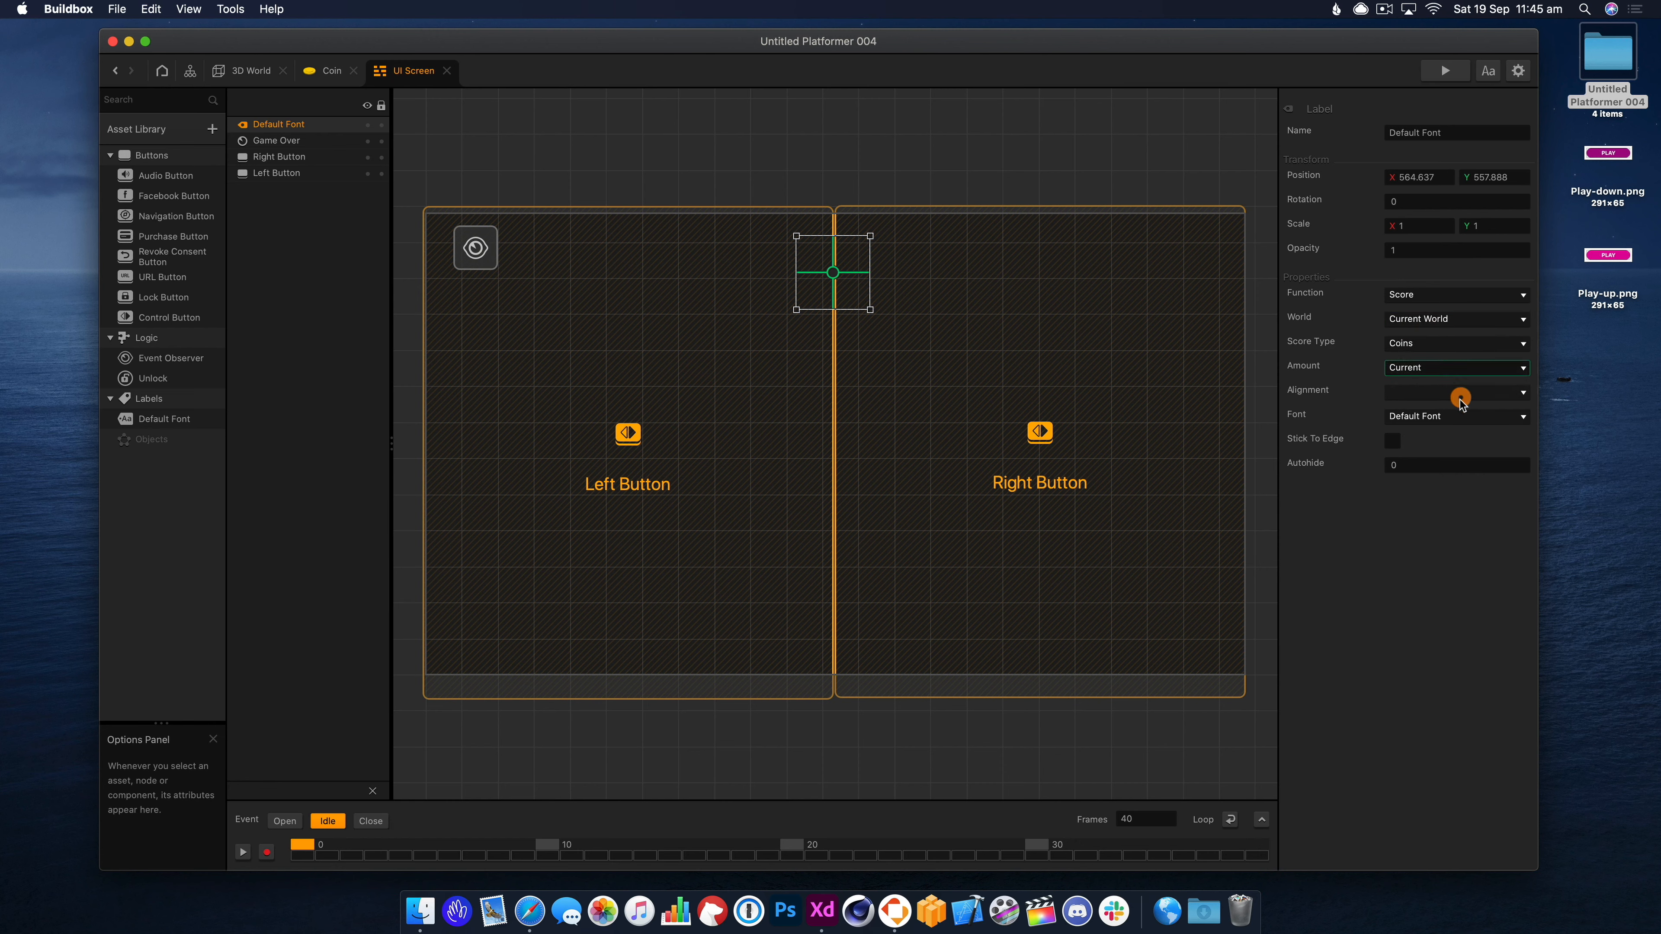
left_click(1424, 372)
left_click(1347, 365)
left_click(1445, 70)
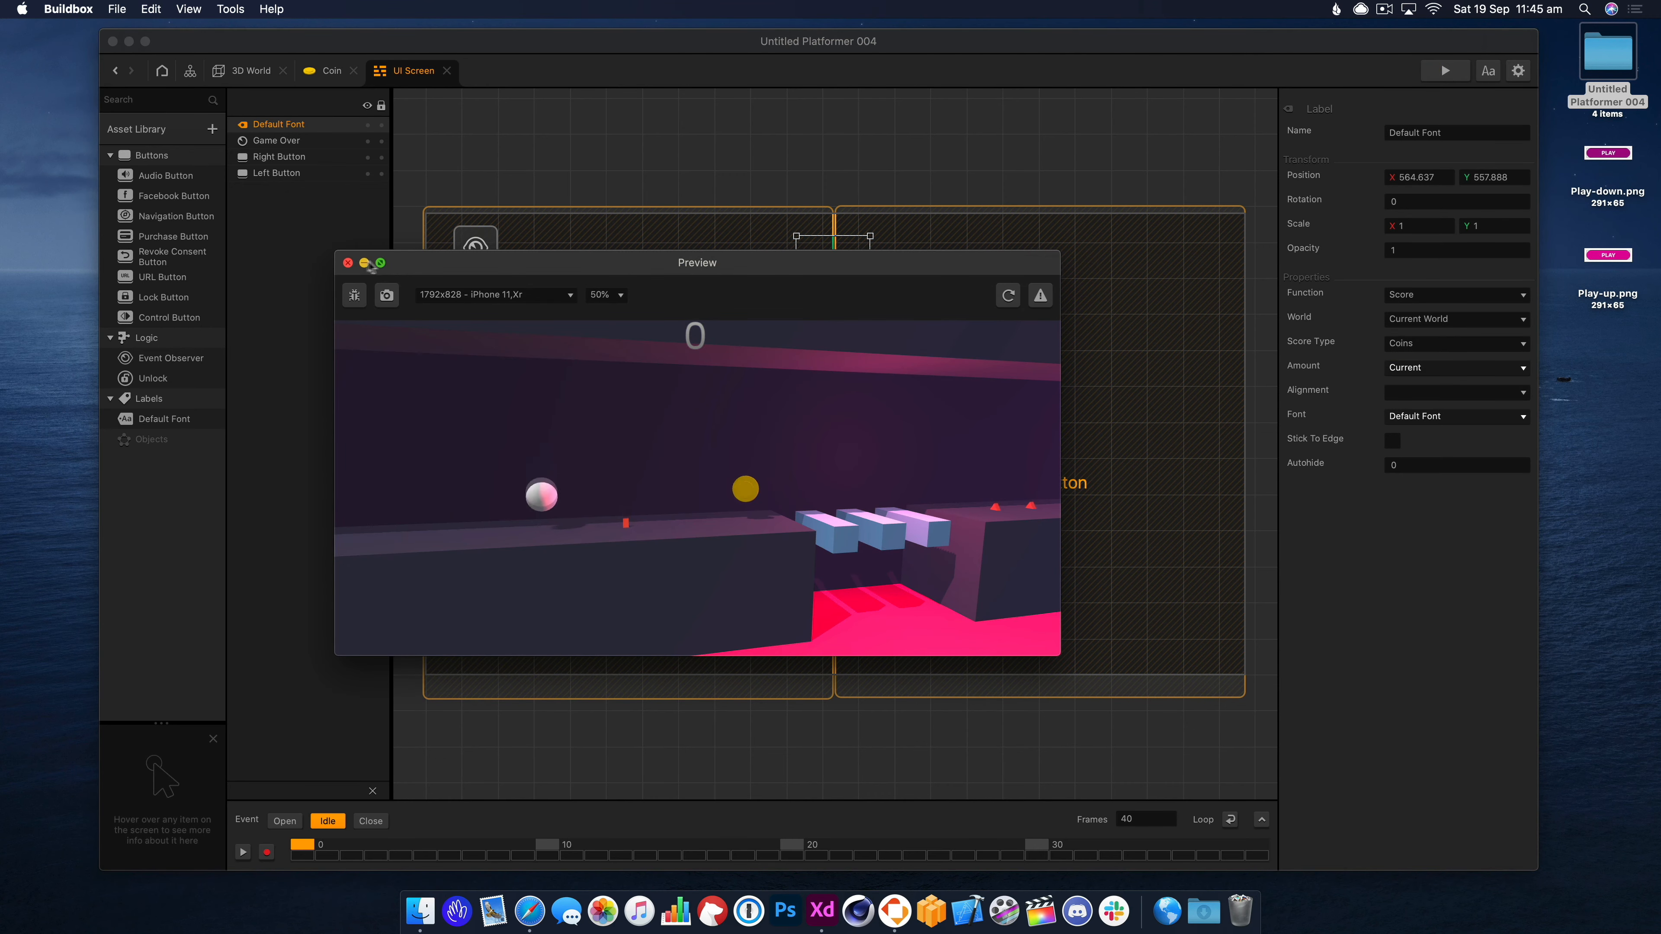
Move the score label slightly lower and turn on Stick To Edge.
left_click(348, 263)
left_click_drag(834, 275, 834, 313)
left_click(1392, 441)
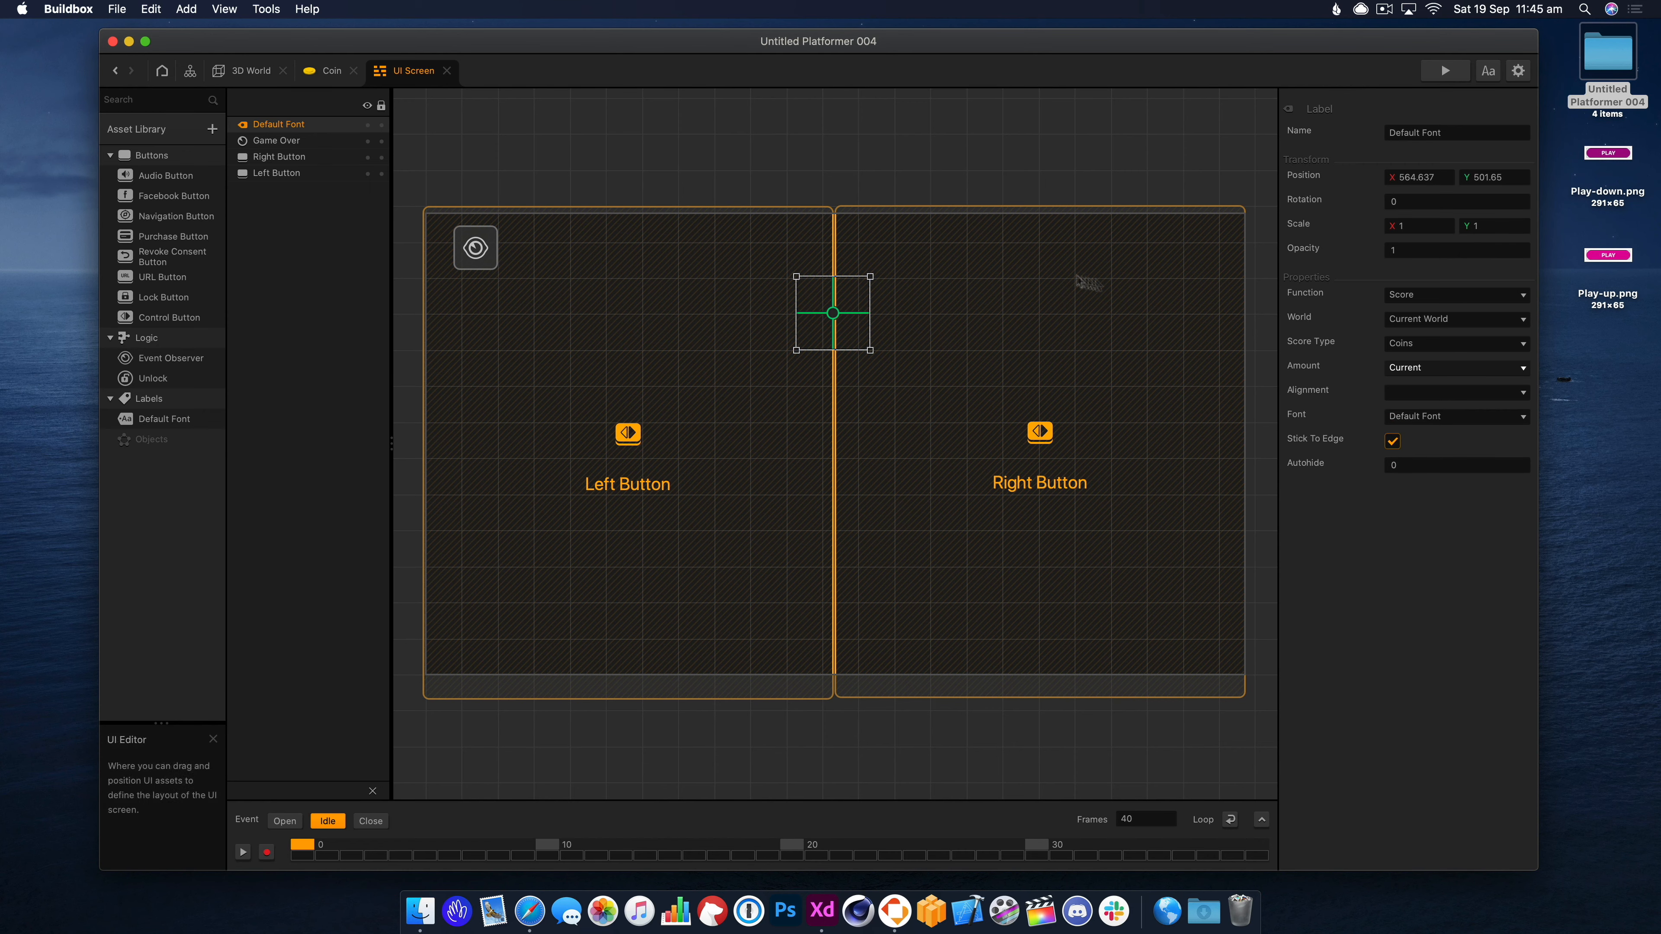
Playtest by rolling the ball right to collect the coin and watch the score reach 1.
left_click(1446, 70)
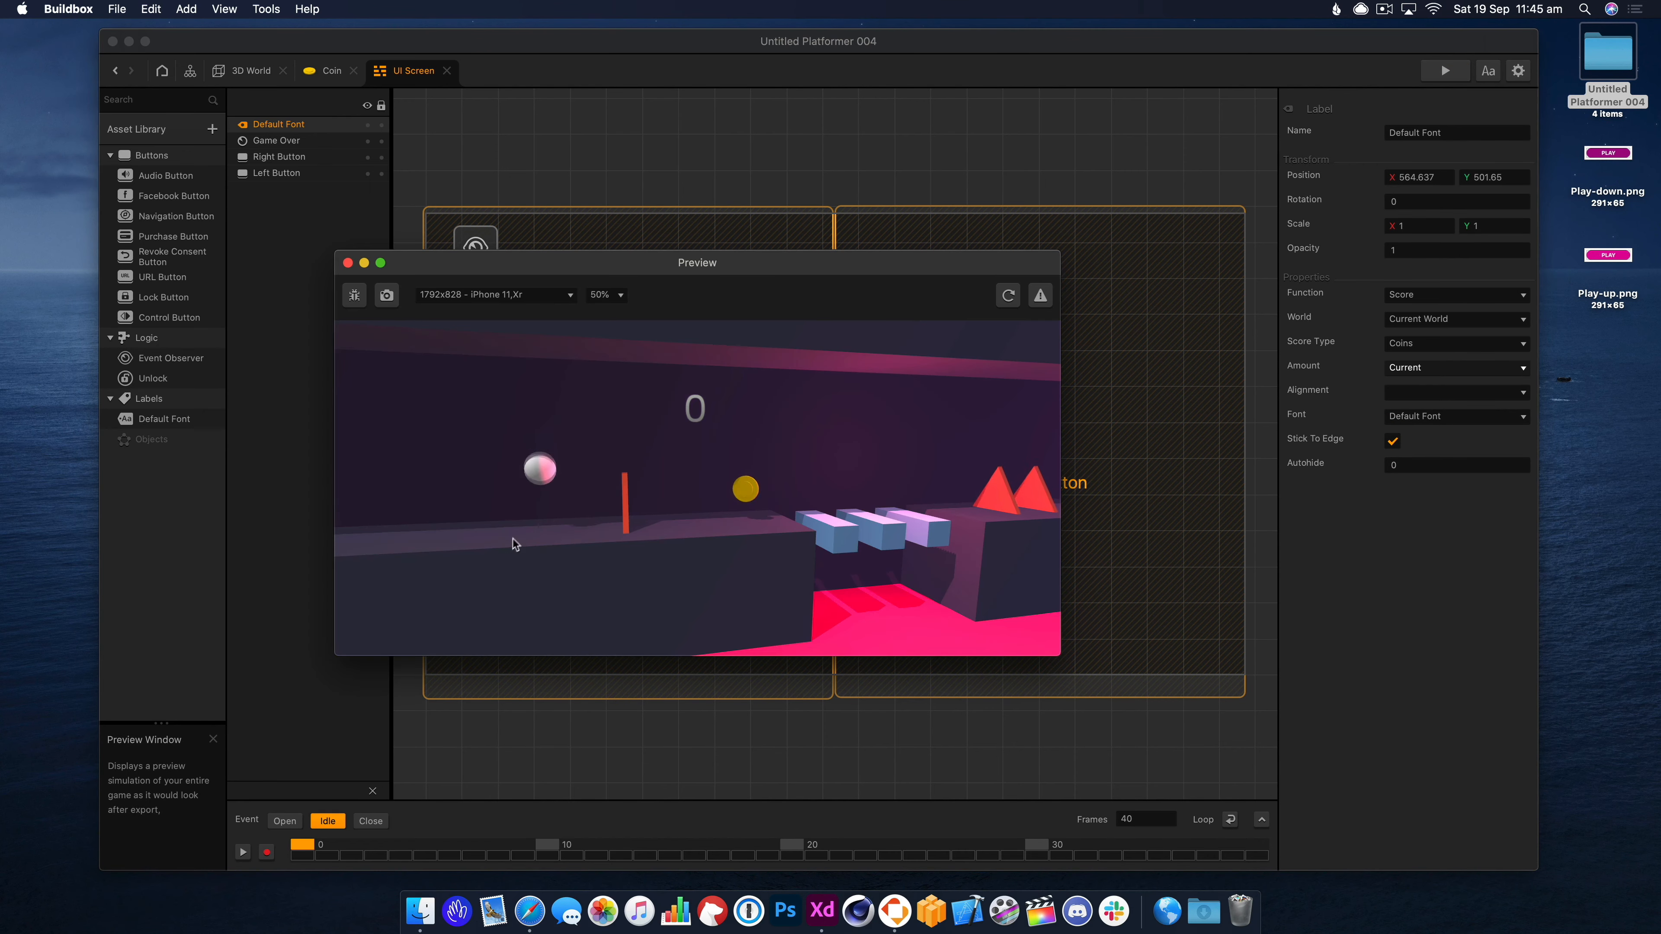
left_click(841, 510)
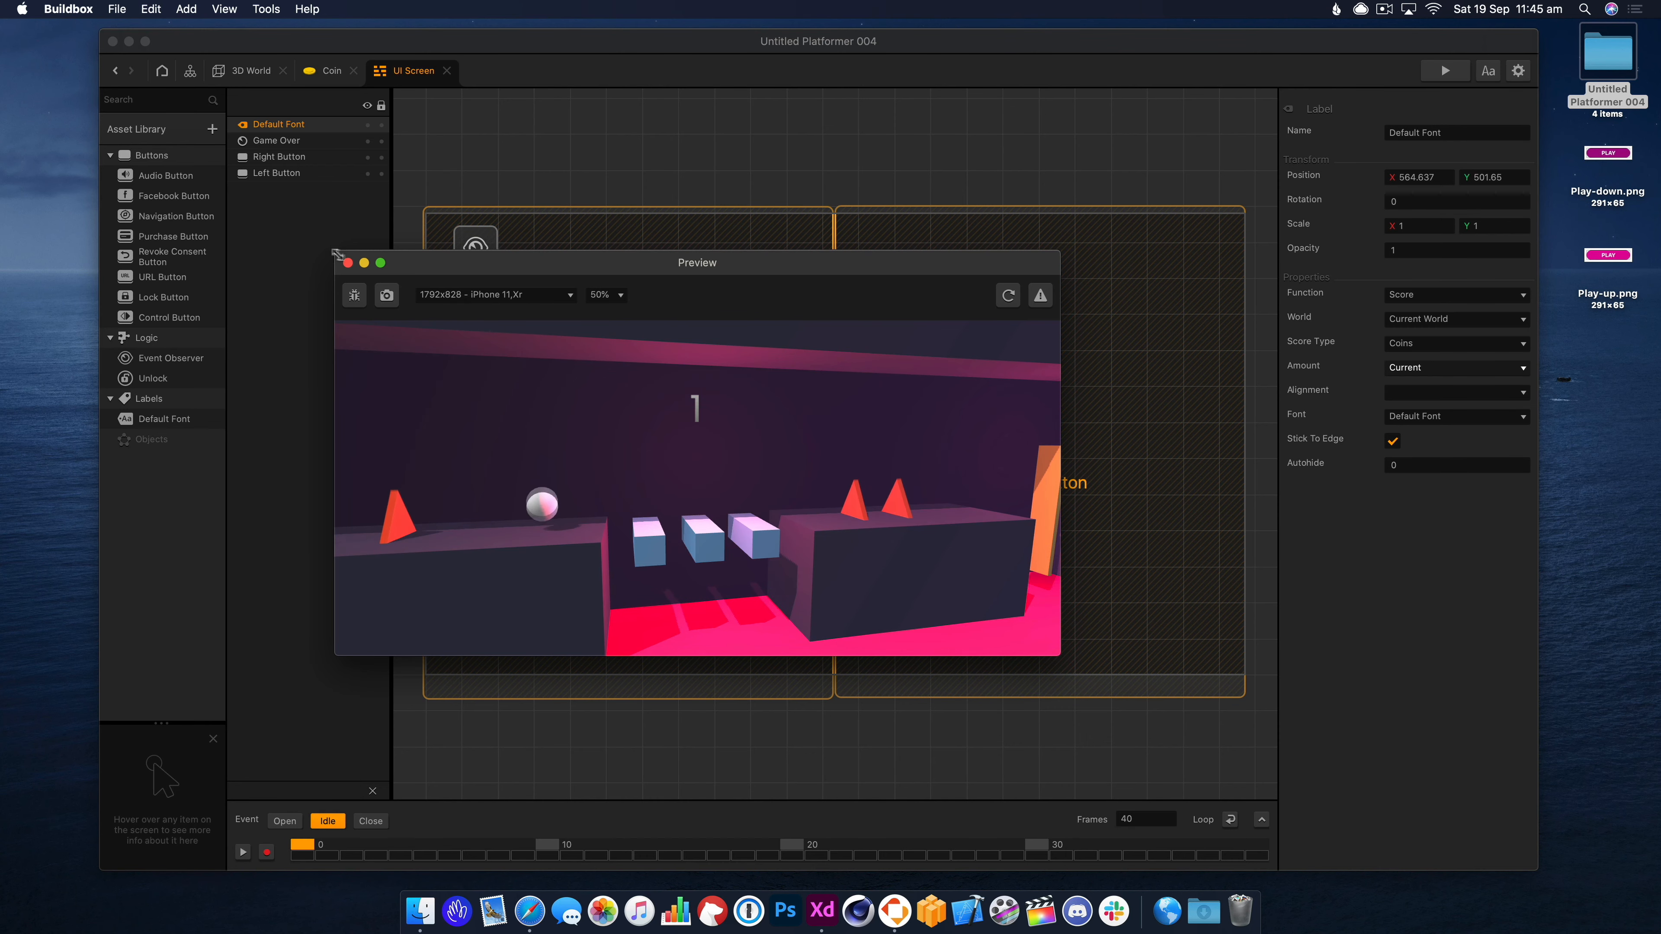
left_click(347, 263)
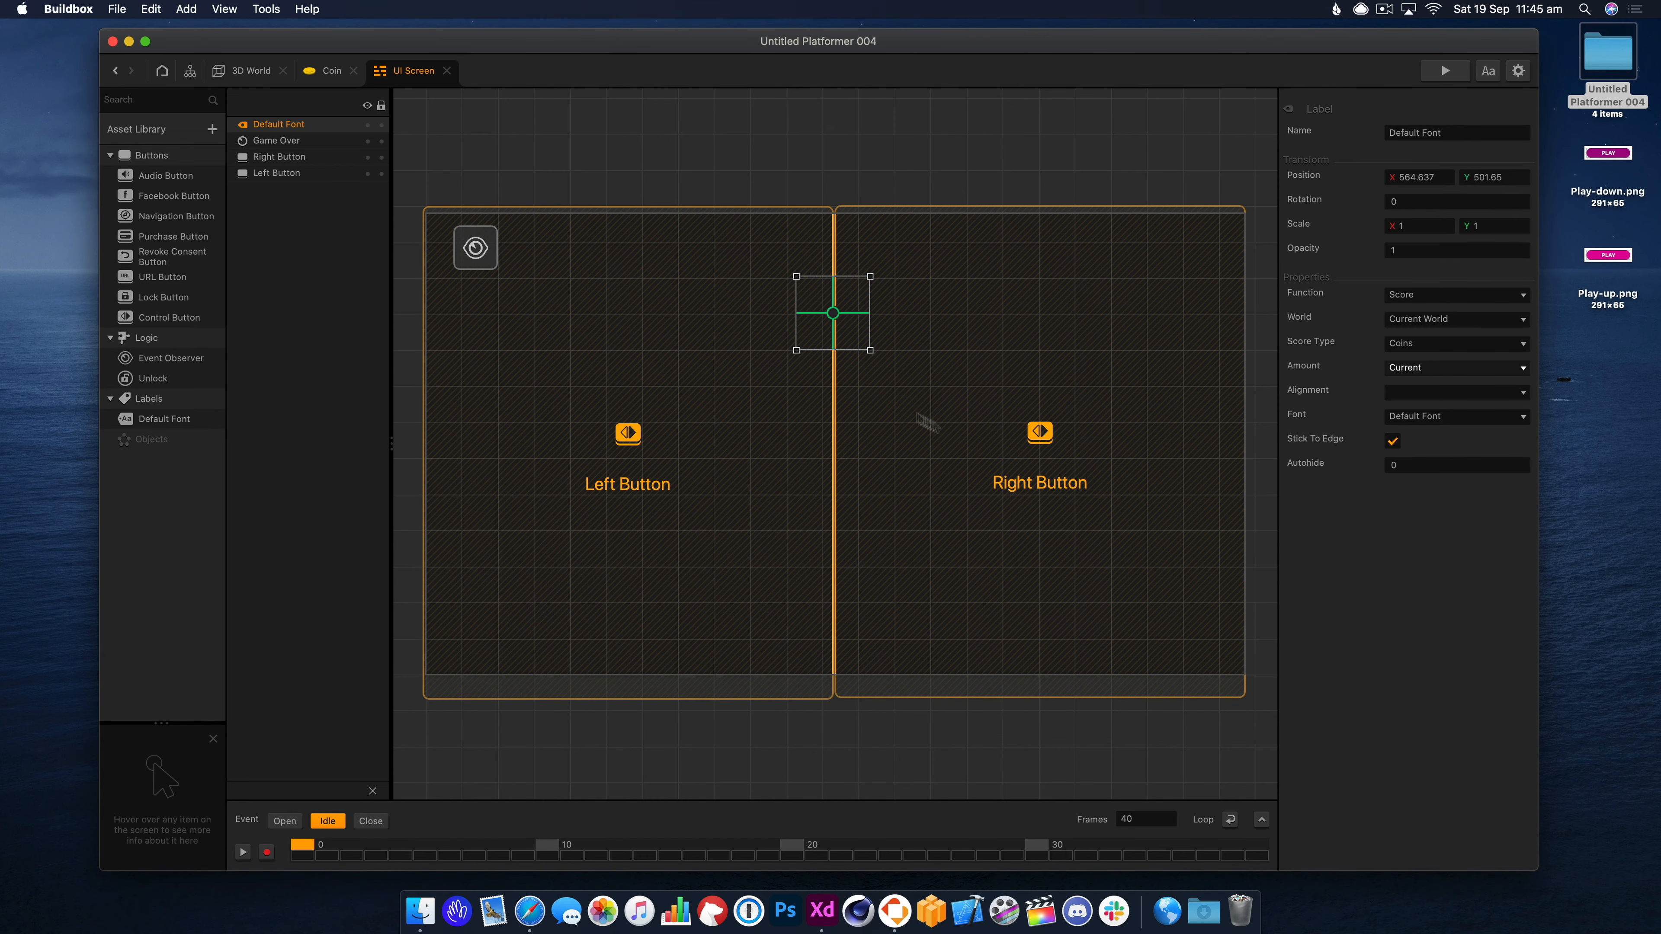
In the Font Builder, set the score font size to 40 and turn off Gradient Draw.
left_click(1488, 70)
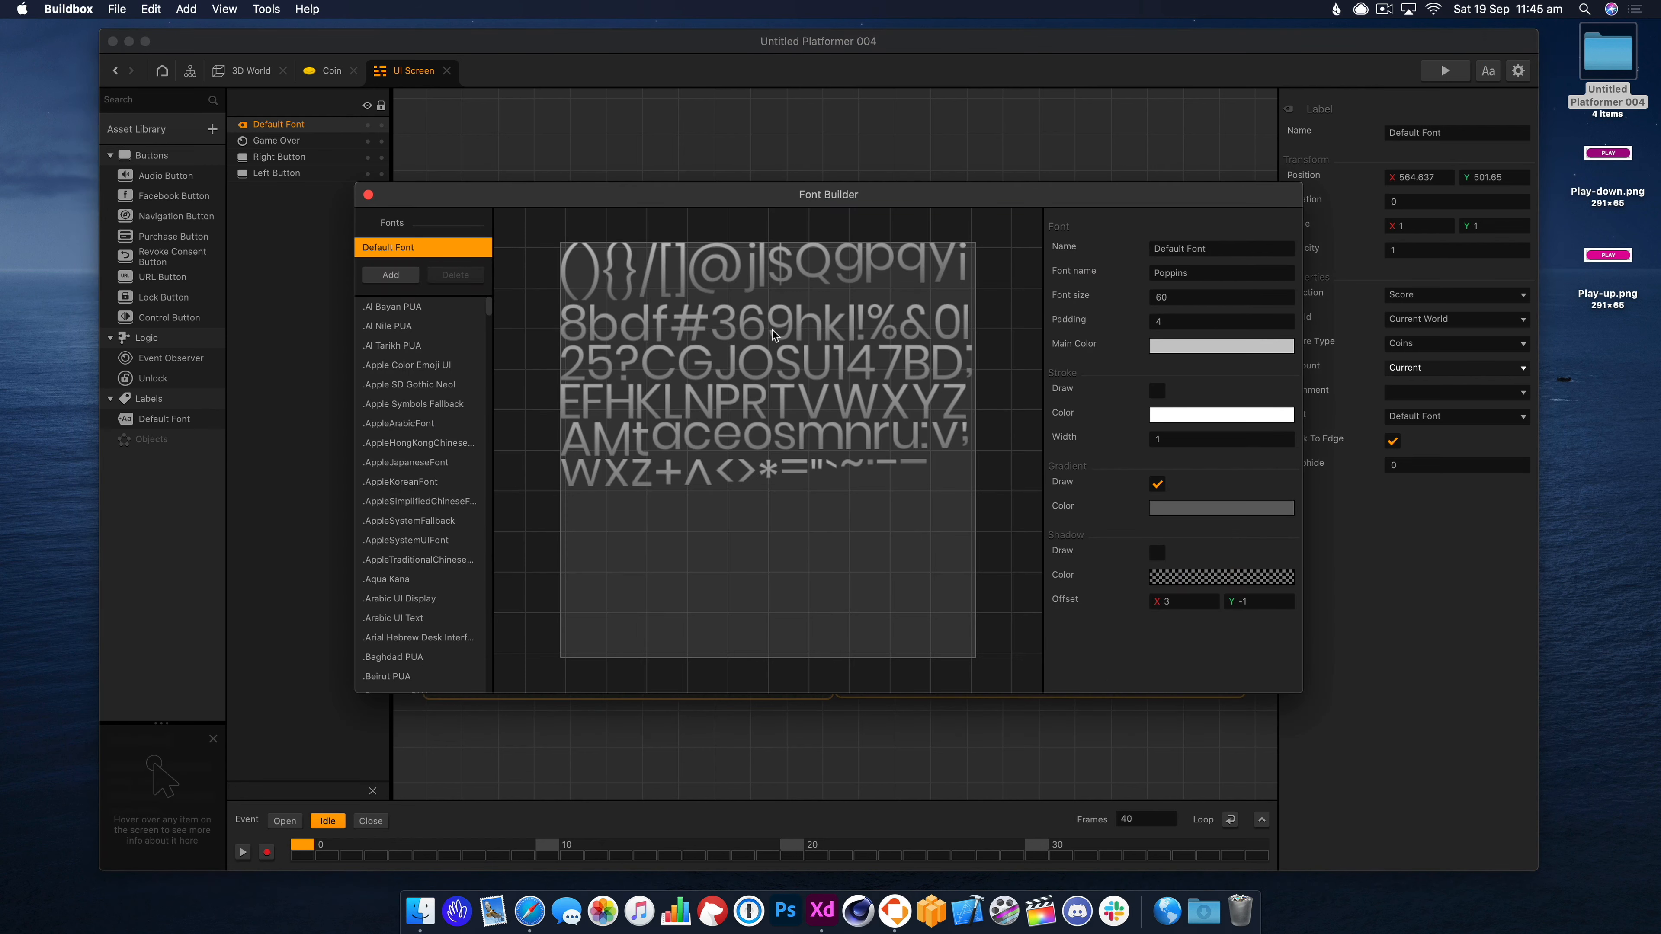
left_click(1157, 297)
type("40")
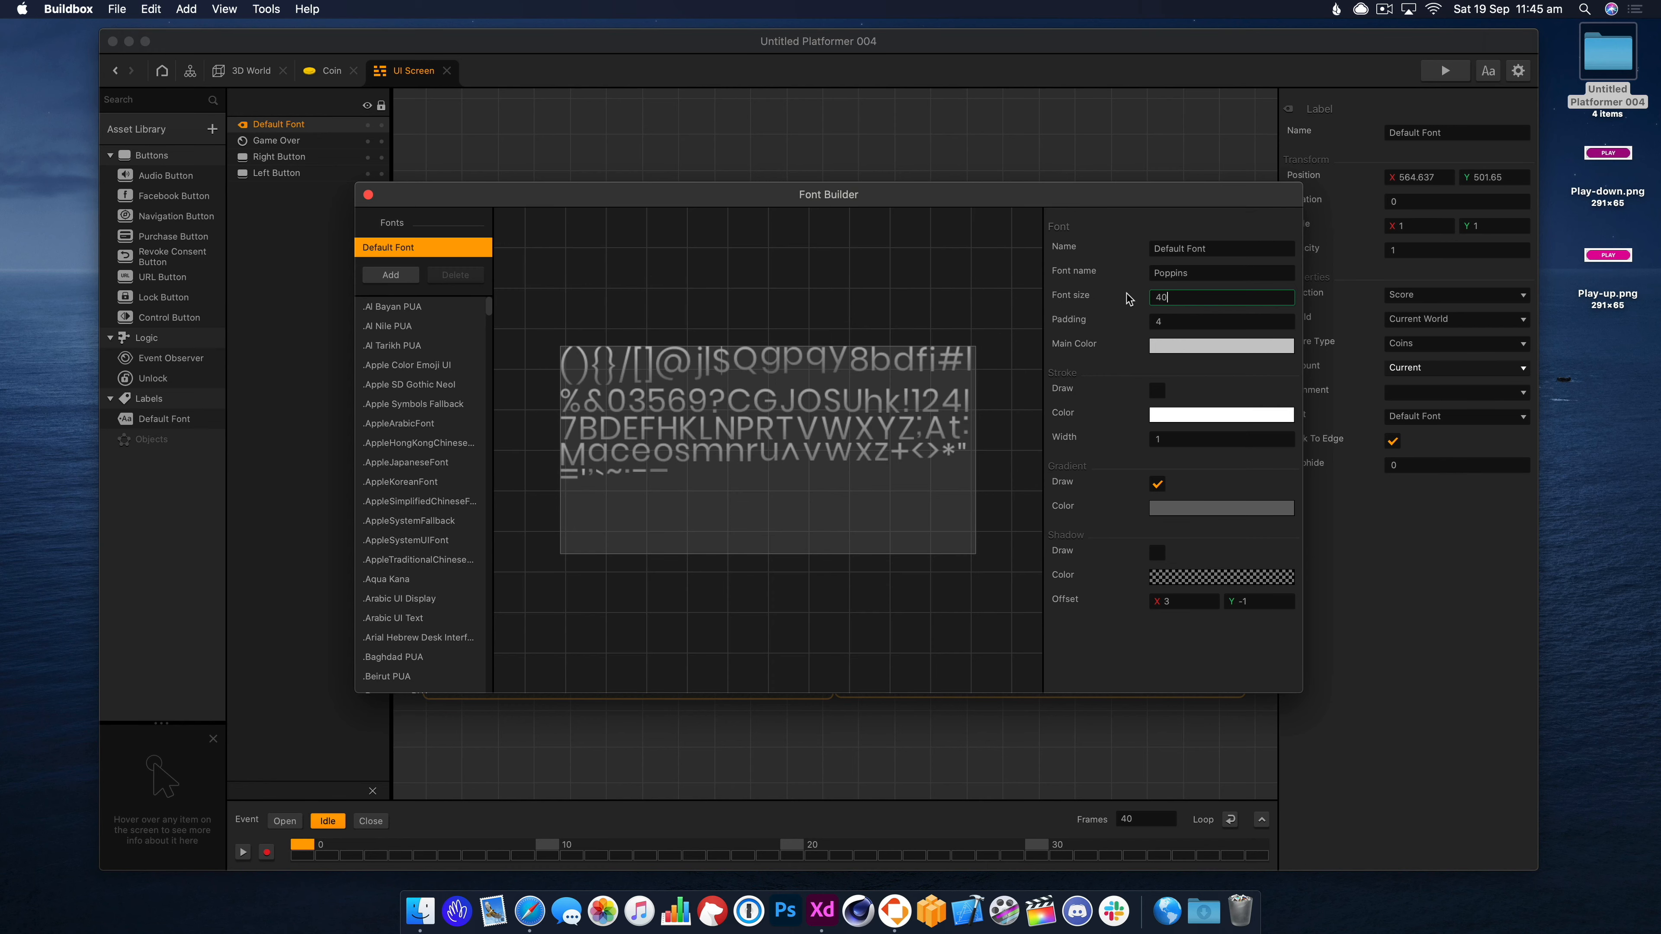
left_click(436, 247)
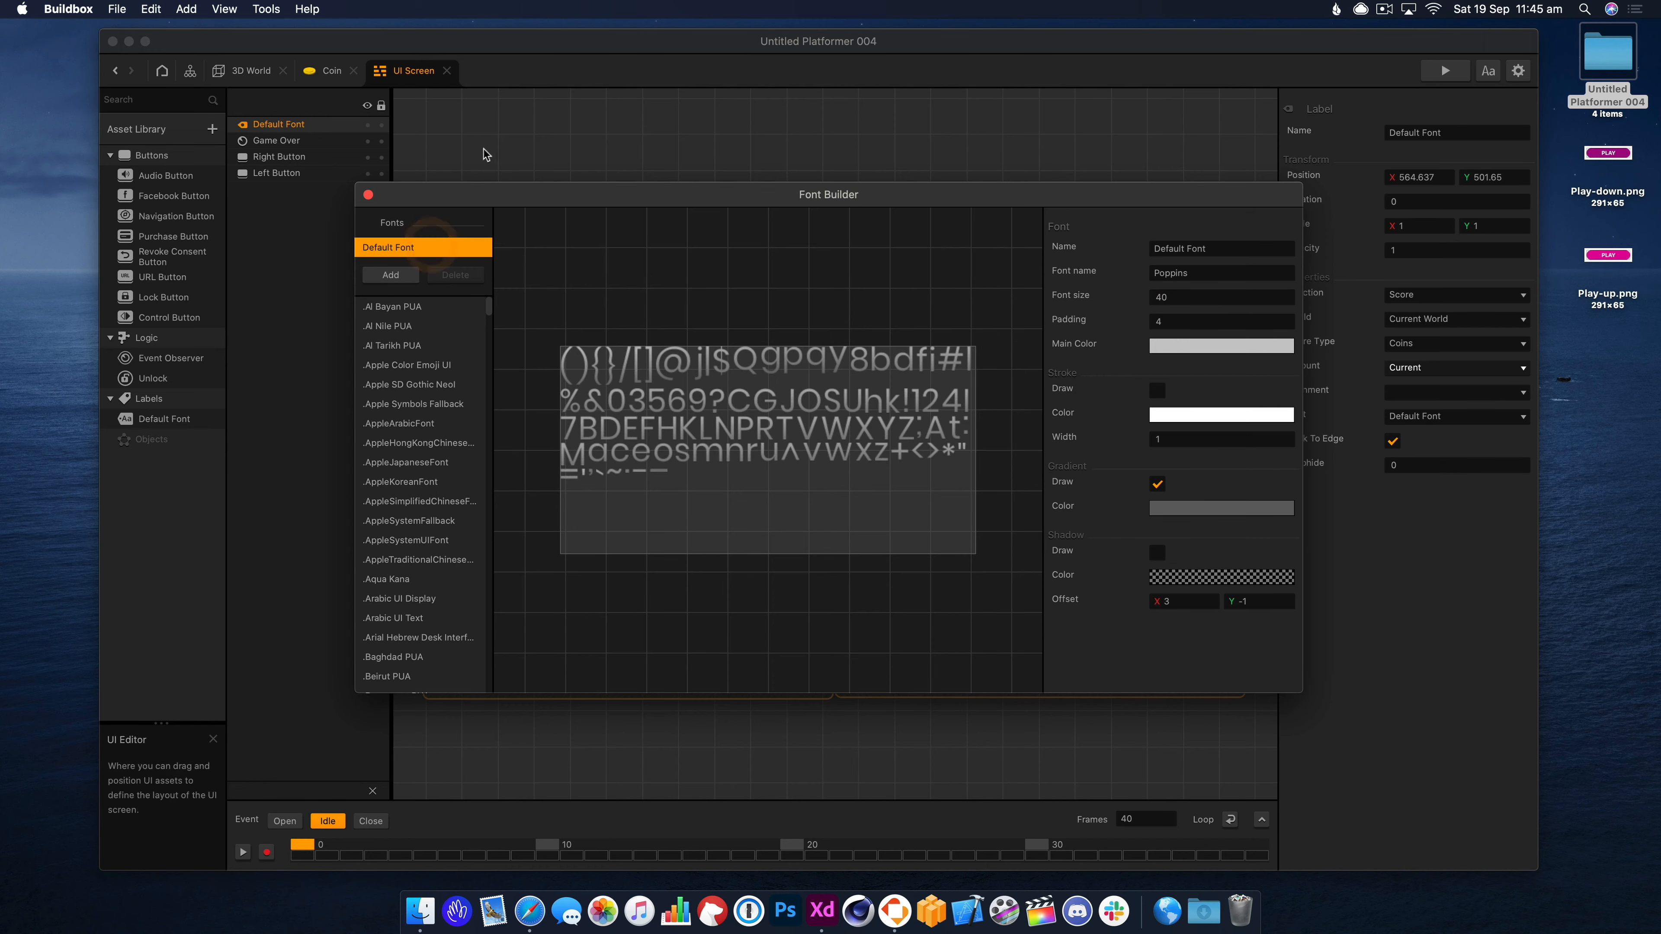
scroll(363, 508, "down", 10)
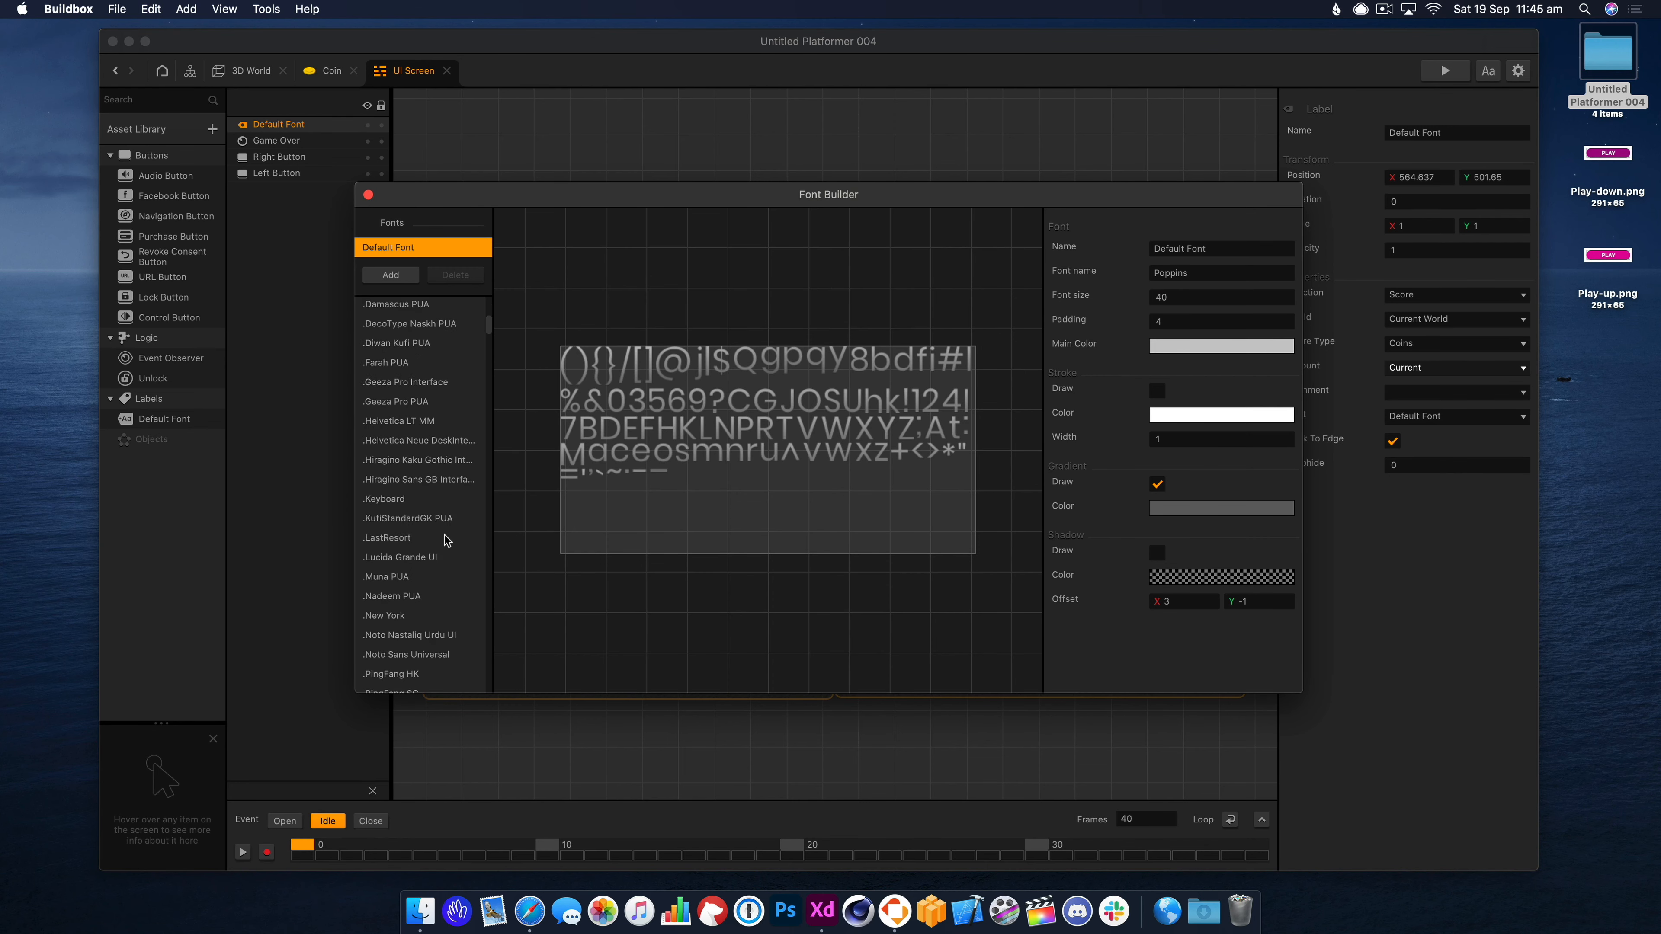
scroll(446, 541, "up", 10)
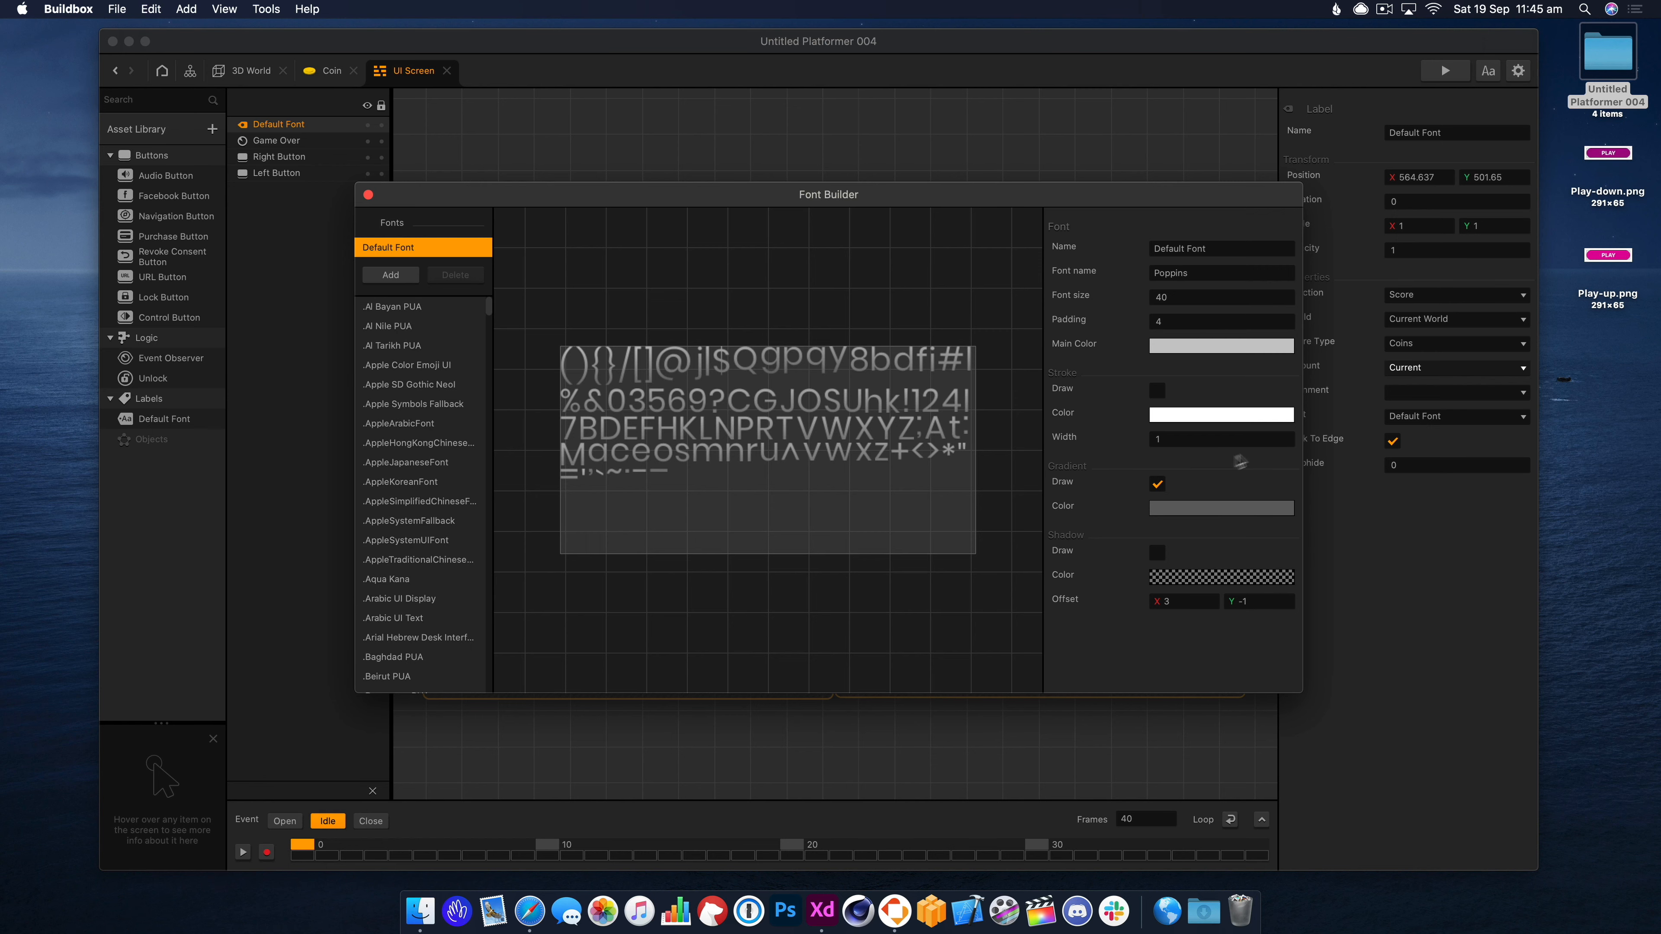
left_click(1158, 485)
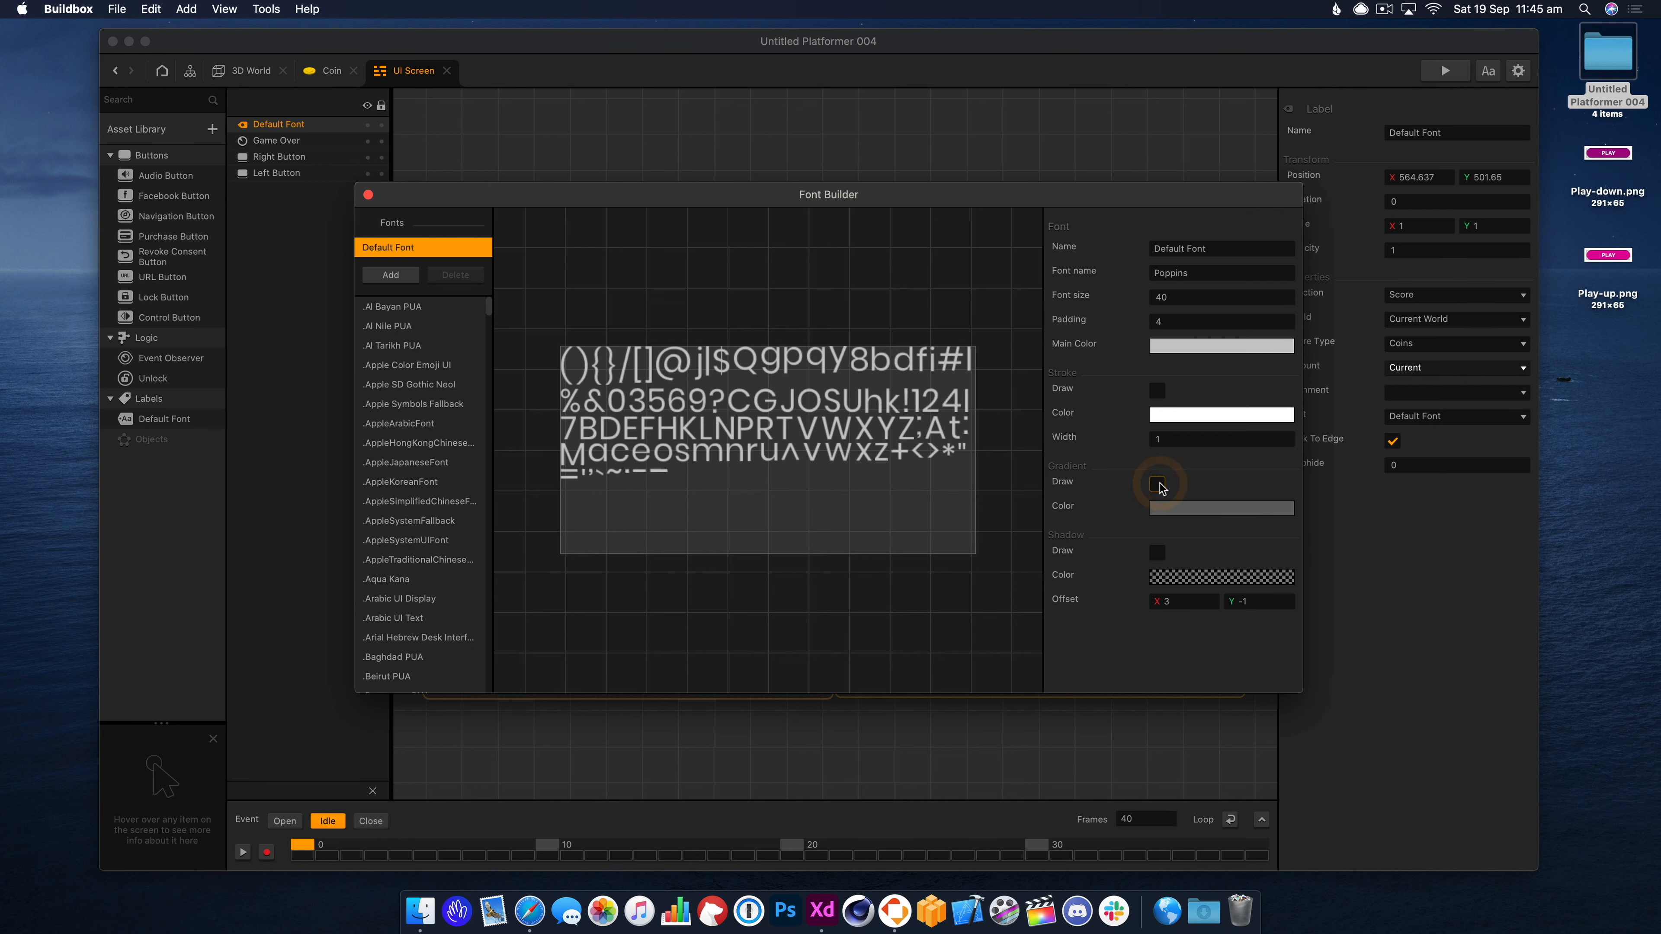
Enable Shadow Draw with offset X 0 and Y 3, then close the Font Builder.
left_click(1157, 552)
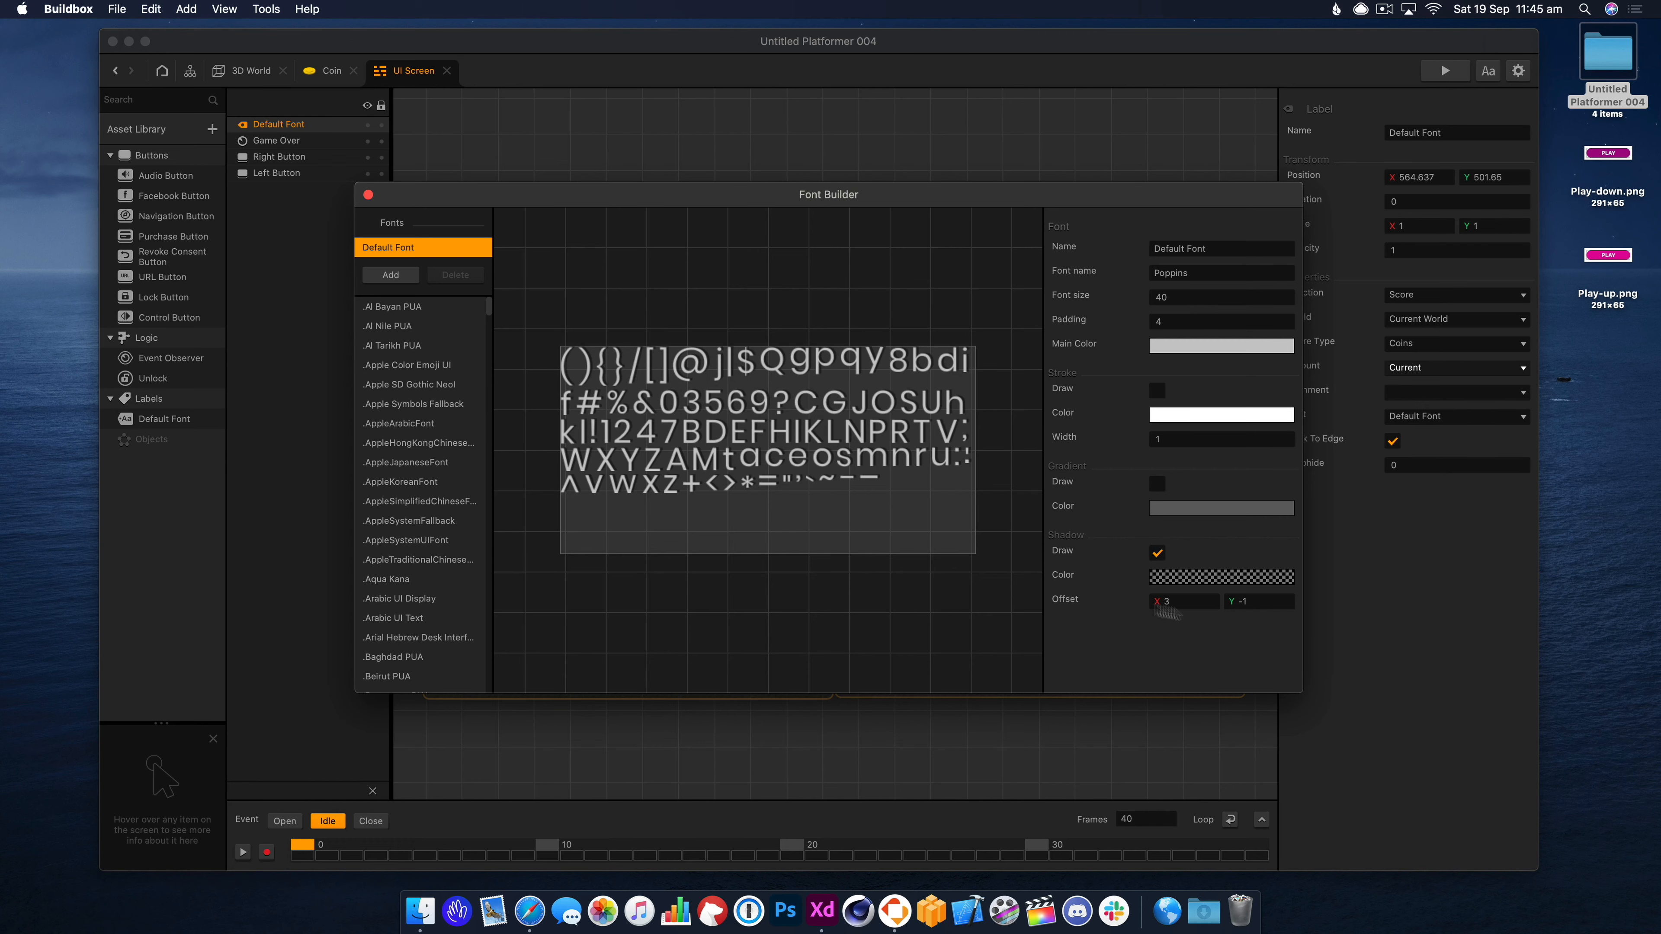
left_click(1155, 601)
left_click_drag(1274, 602, 1110, 599)
type("0")
key("Return")
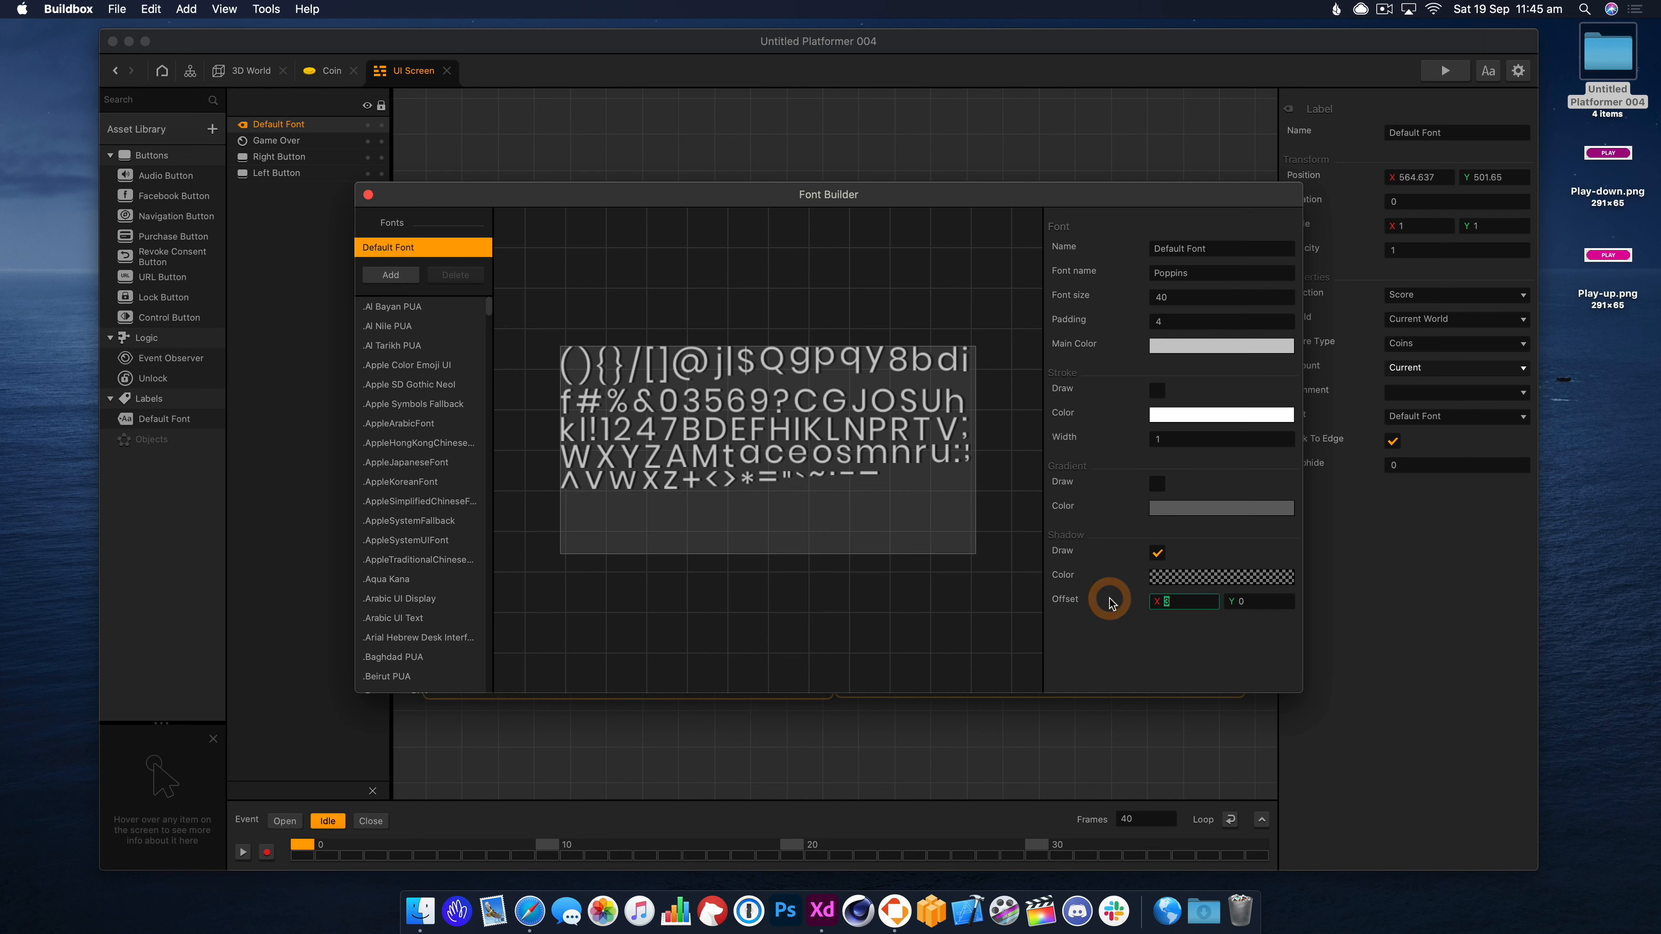
type("0")
key("Tab")
type("-4")
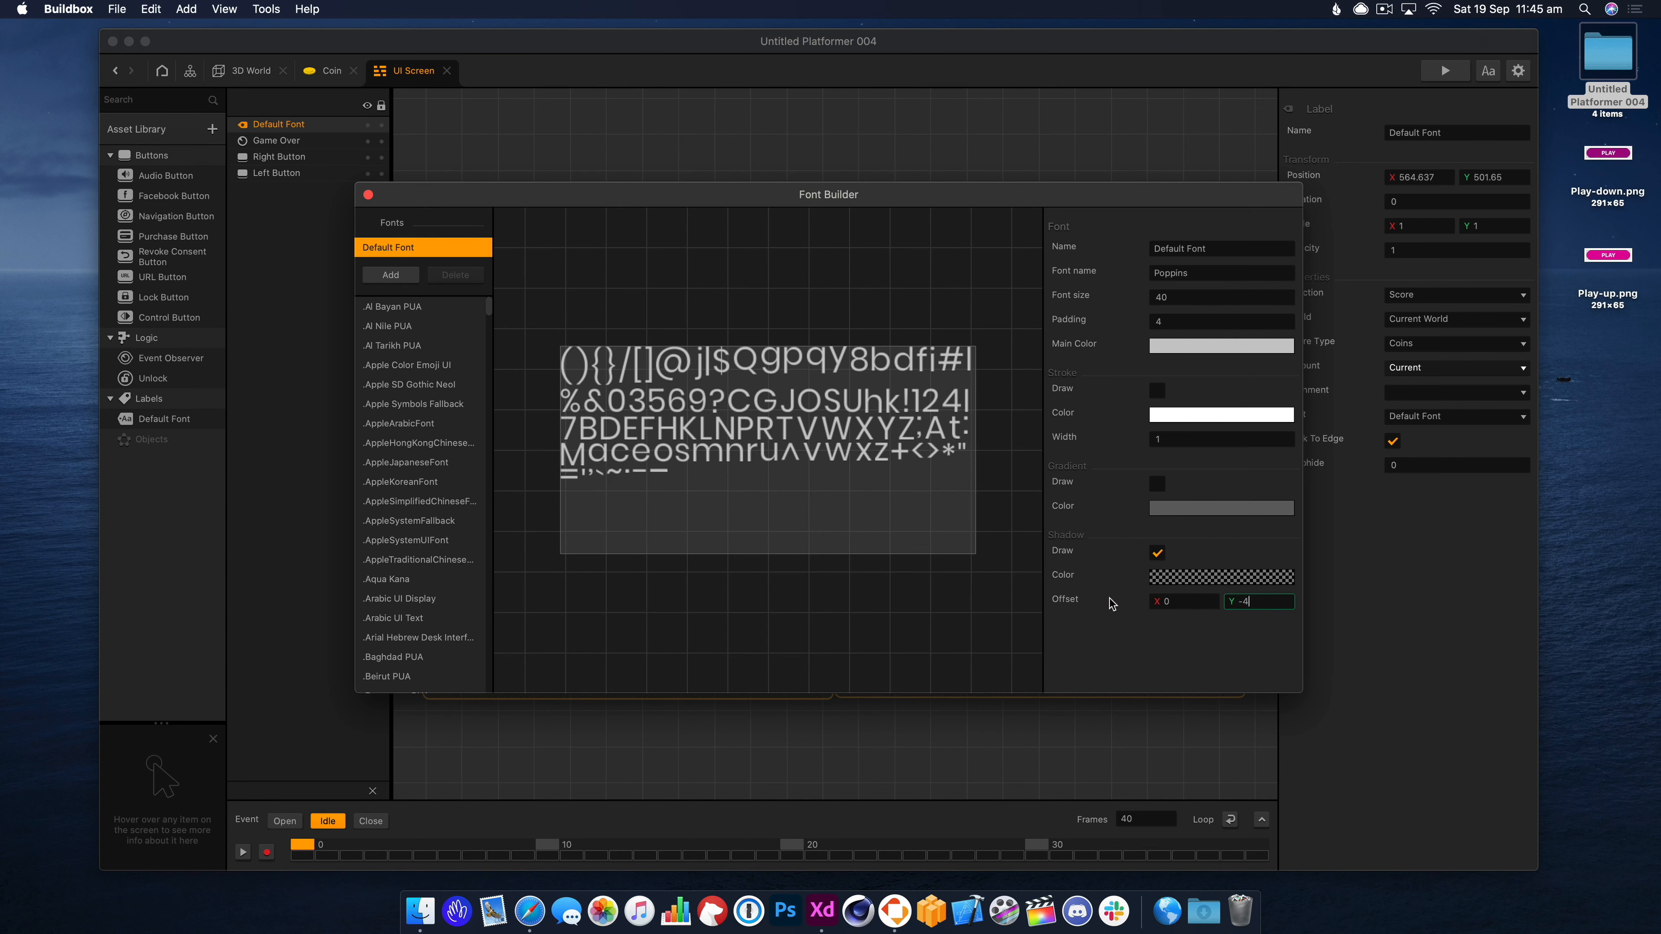
key("Return")
left_click_drag(1255, 601, 1190, 601)
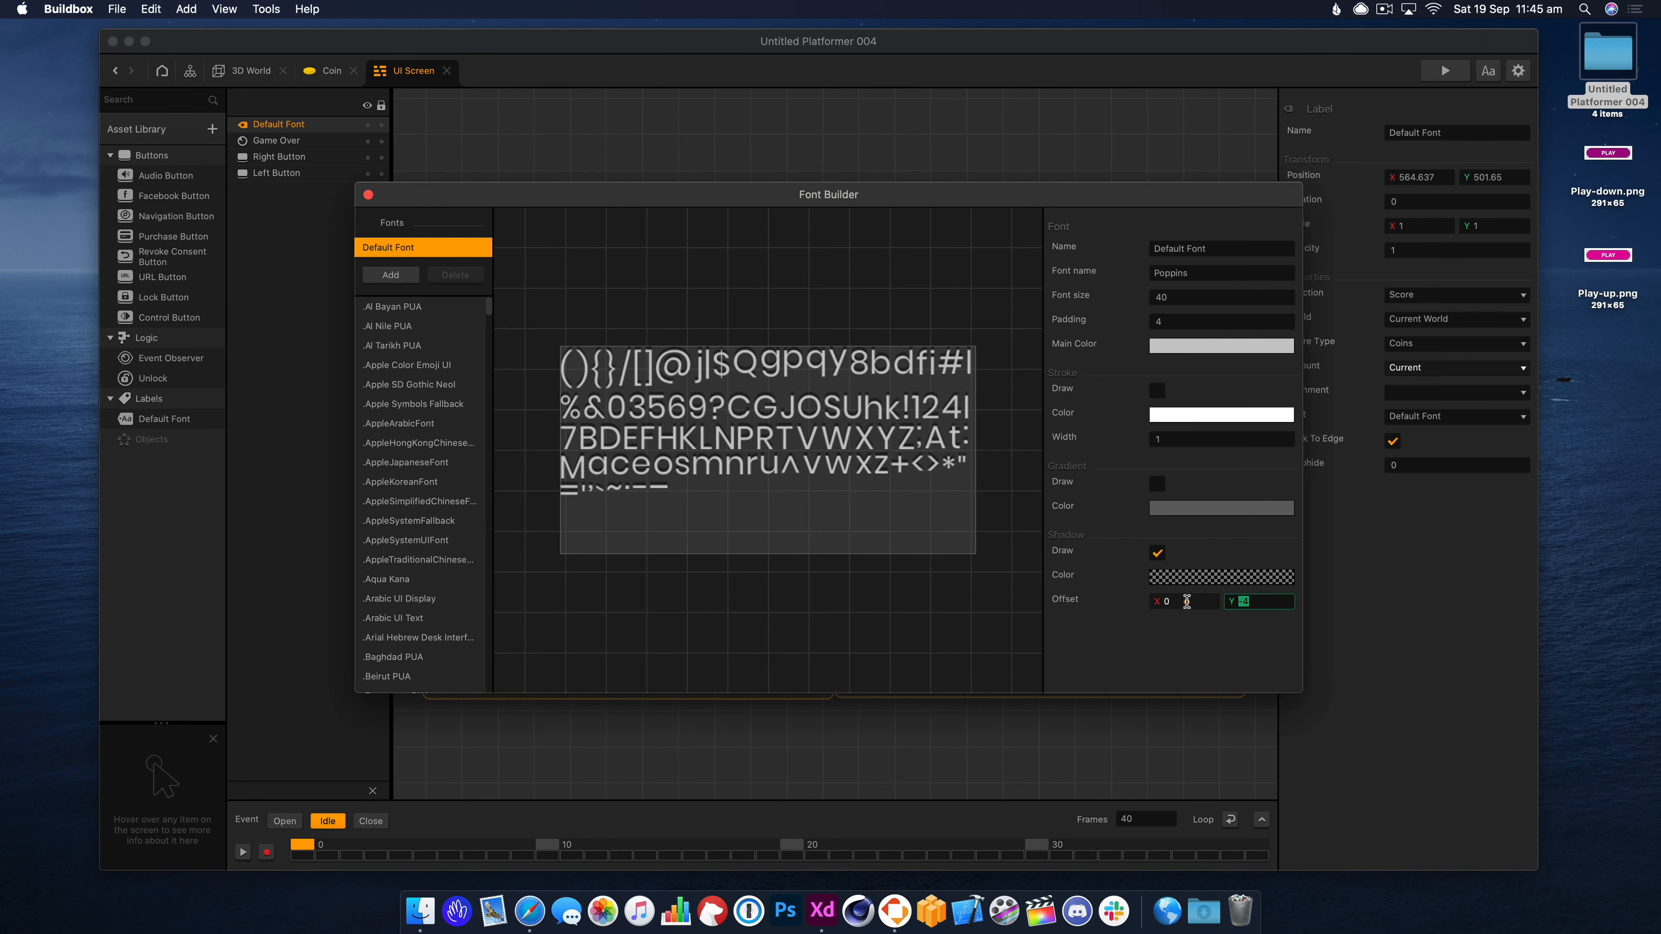
type("3")
key("Return")
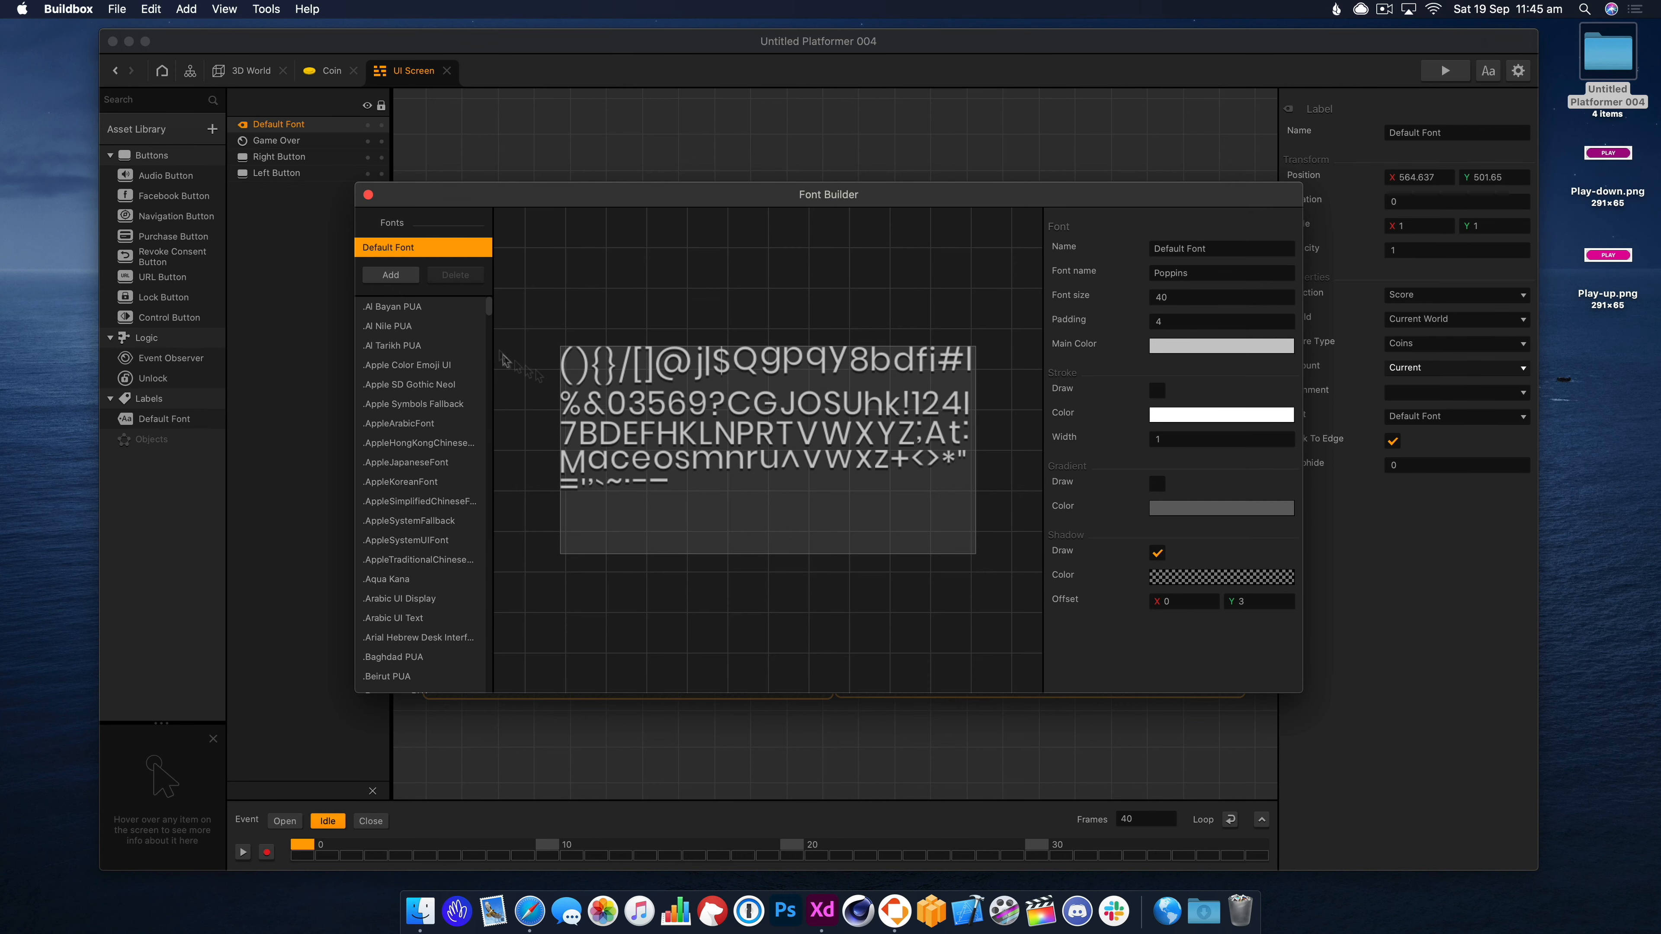
left_click(368, 195)
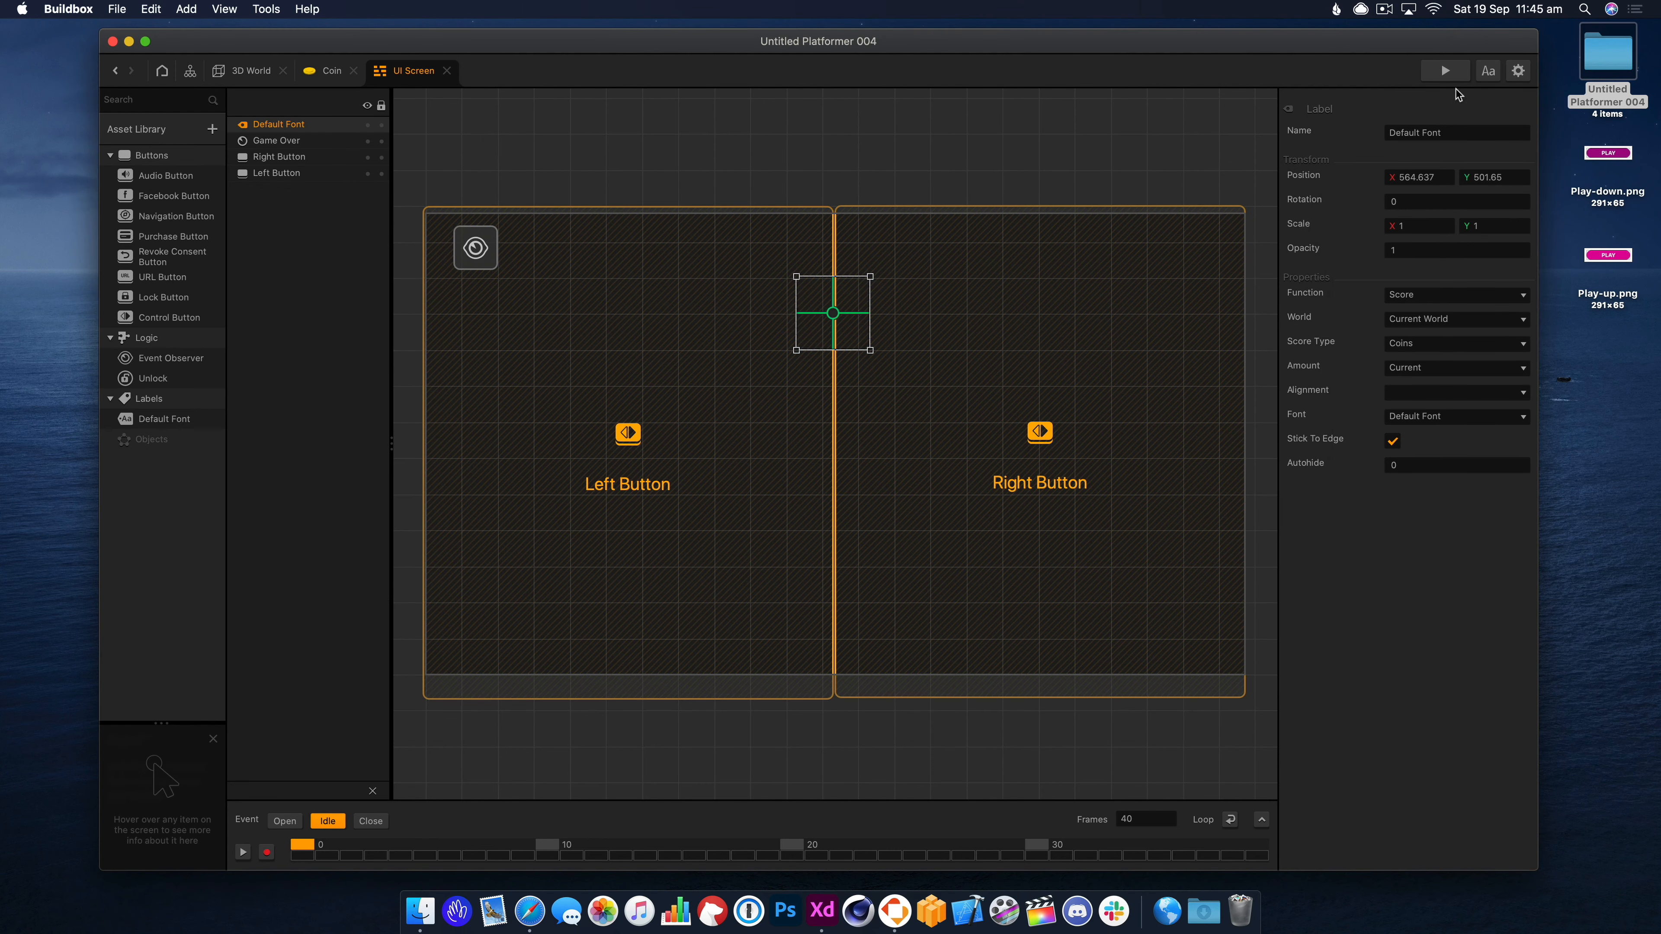
Drag the score label to the top-left corner beside the icon, previewing before and after.
left_click(1439, 75)
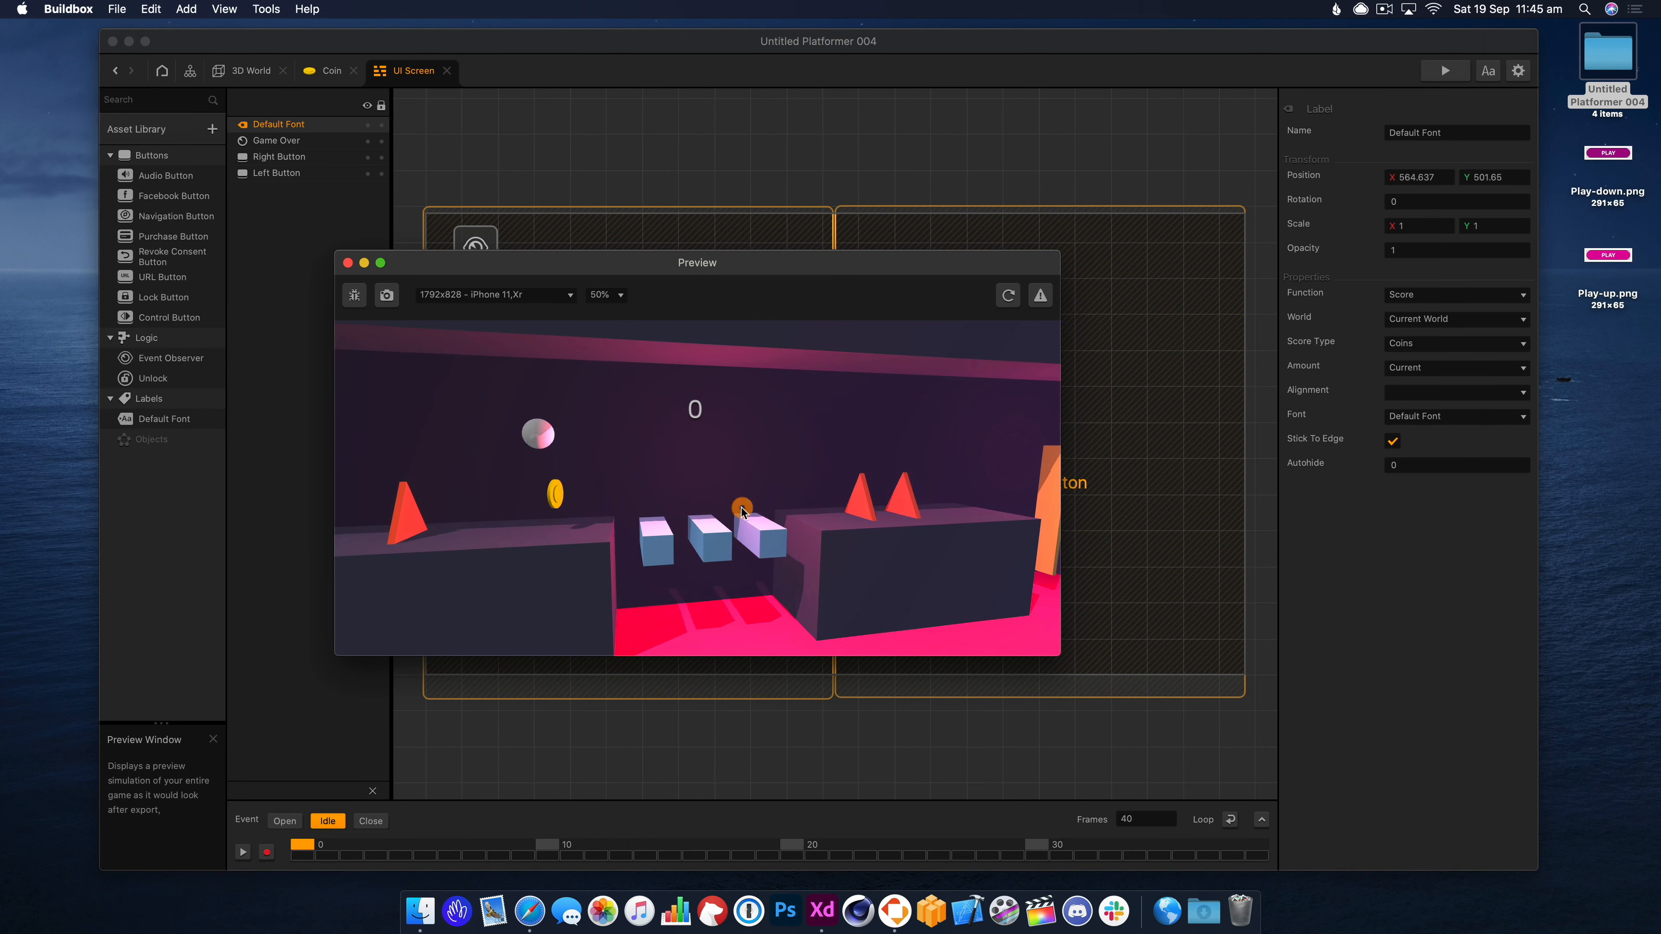
left_click(347, 263)
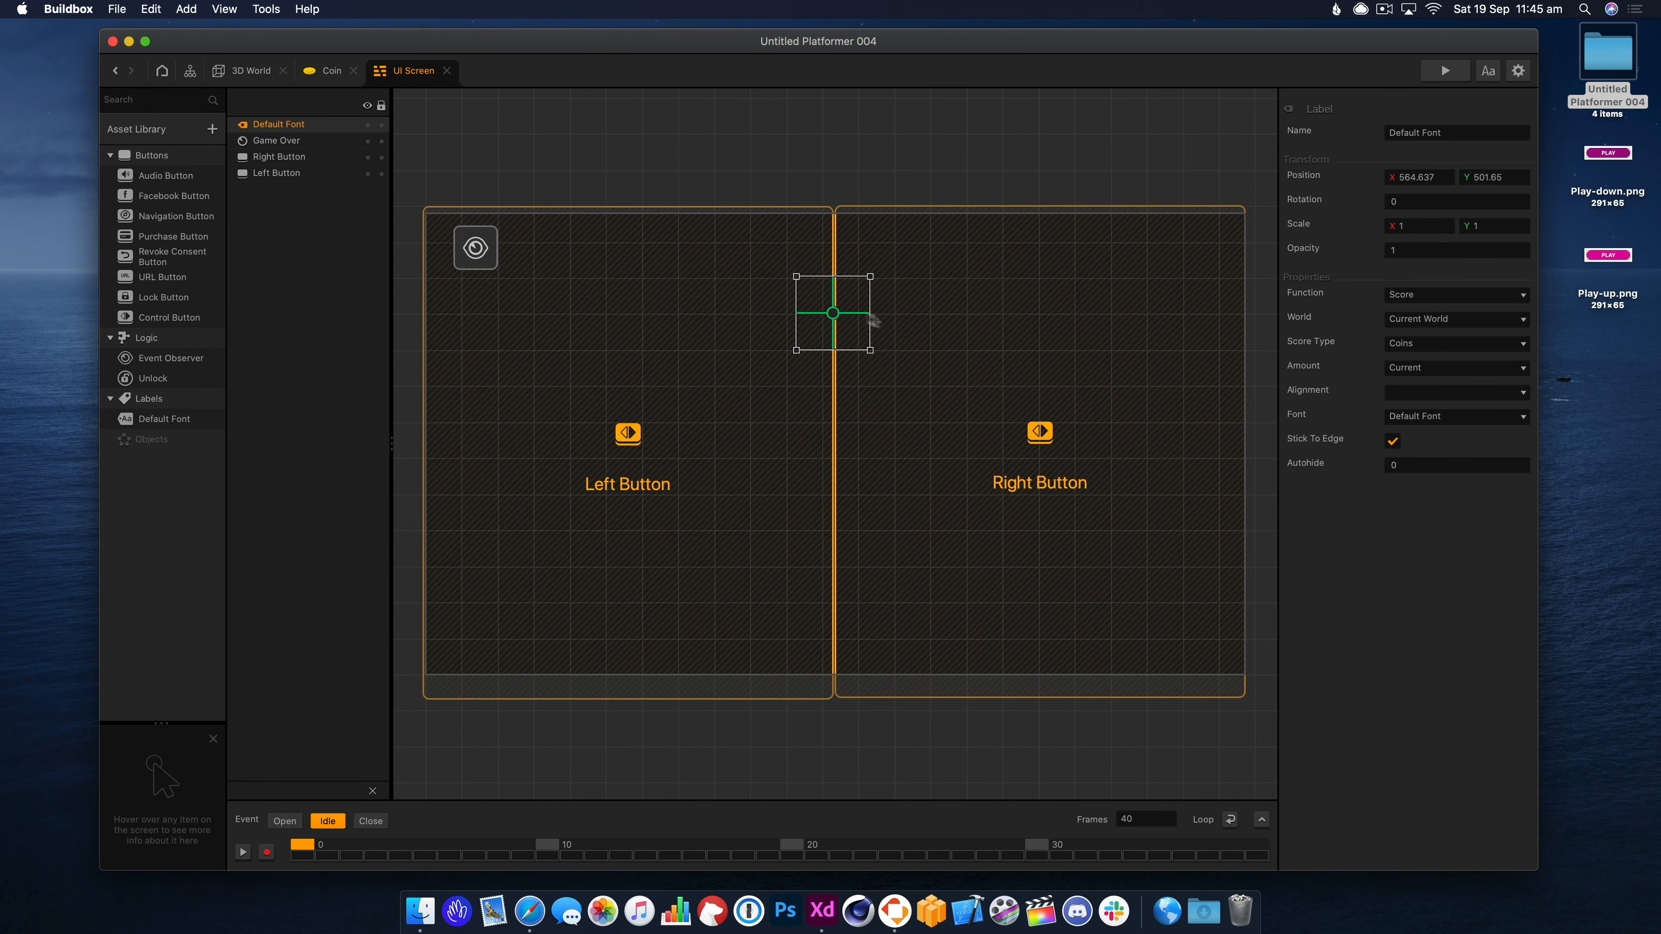
left_click_drag(827, 318, 478, 265)
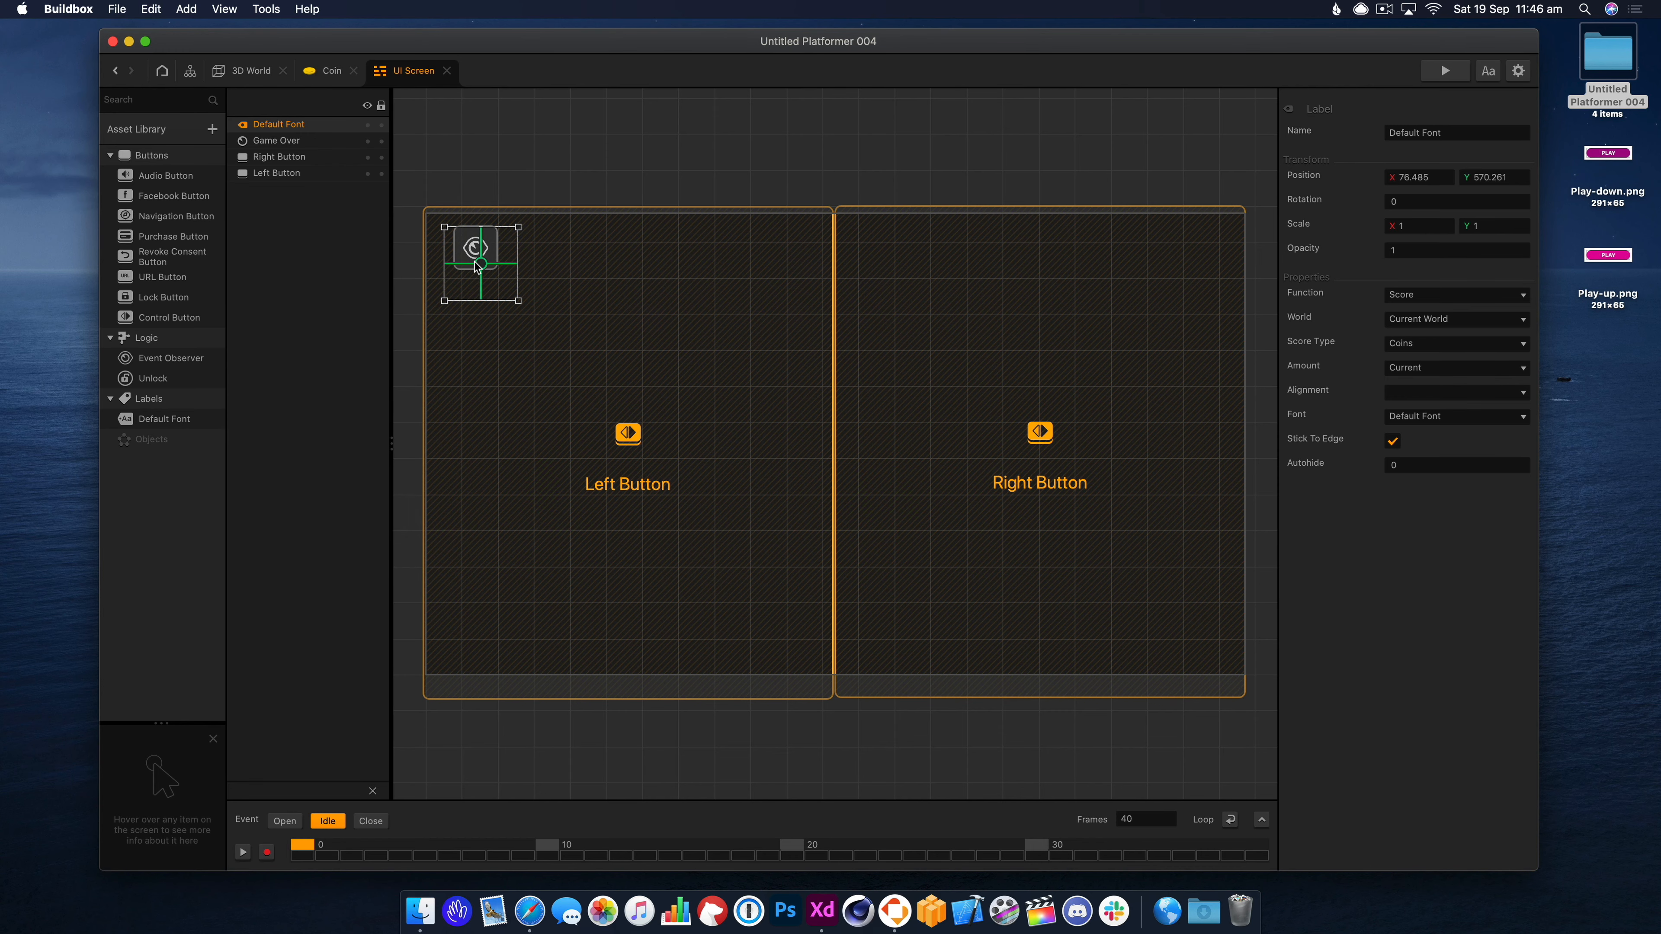
left_click(1445, 70)
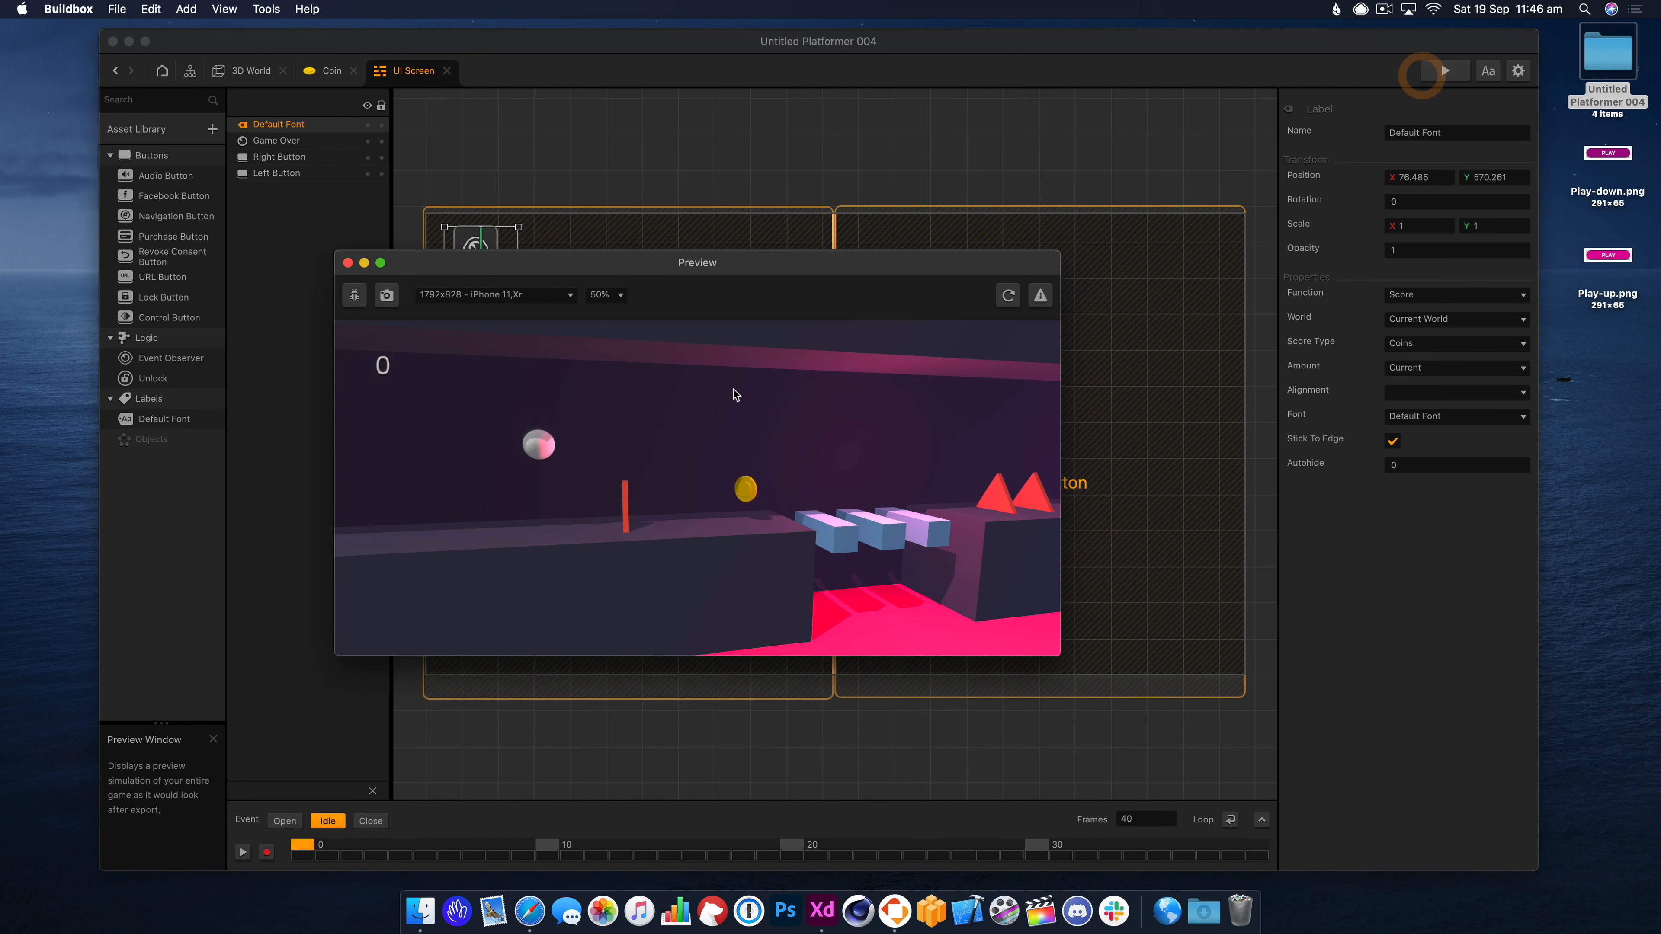
left_click(347, 263)
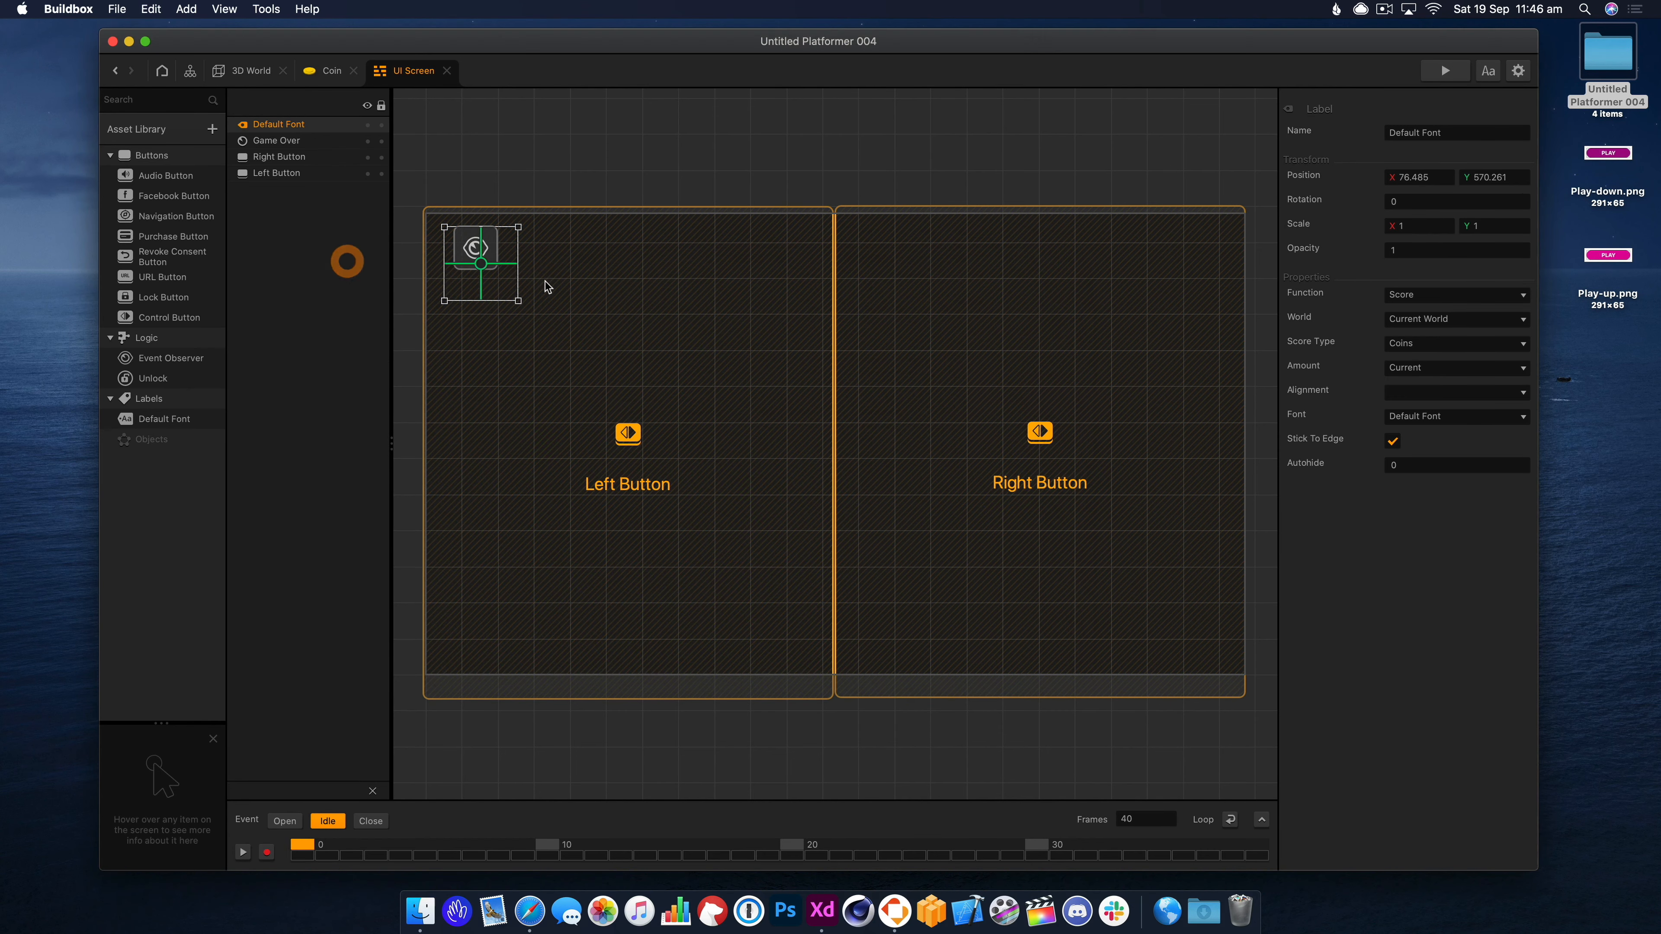
left_click(239, 72)
Duplicate the coin above the gap into two rows of three coins.
left_click(847, 446)
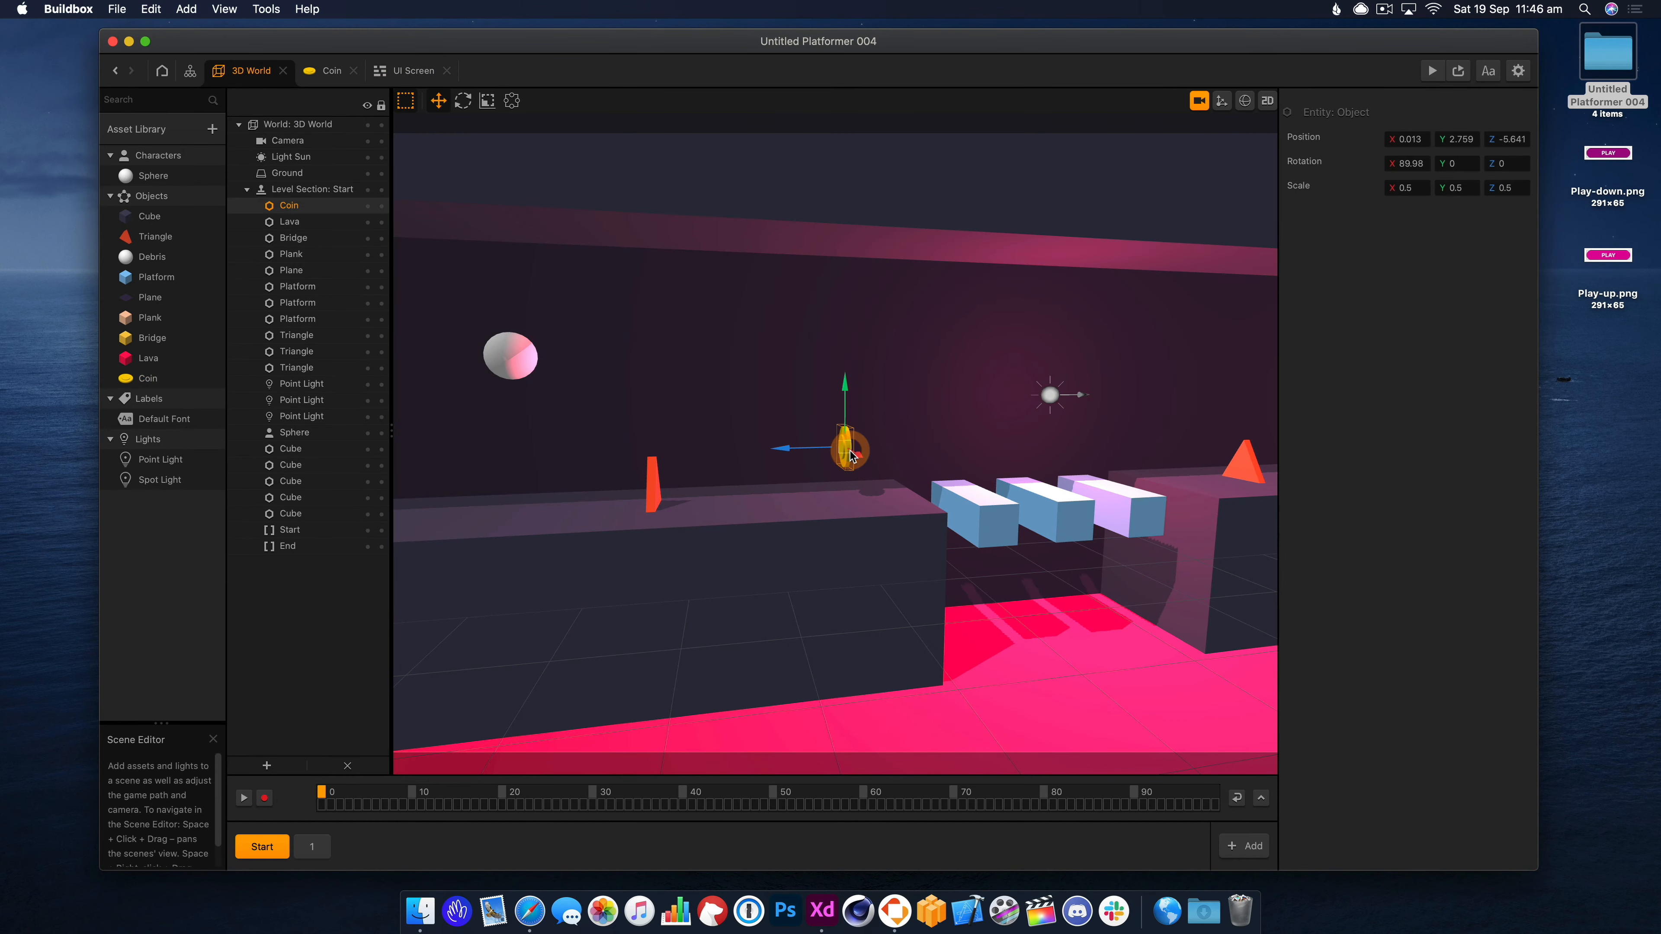
key("super+d")
key("super+d")
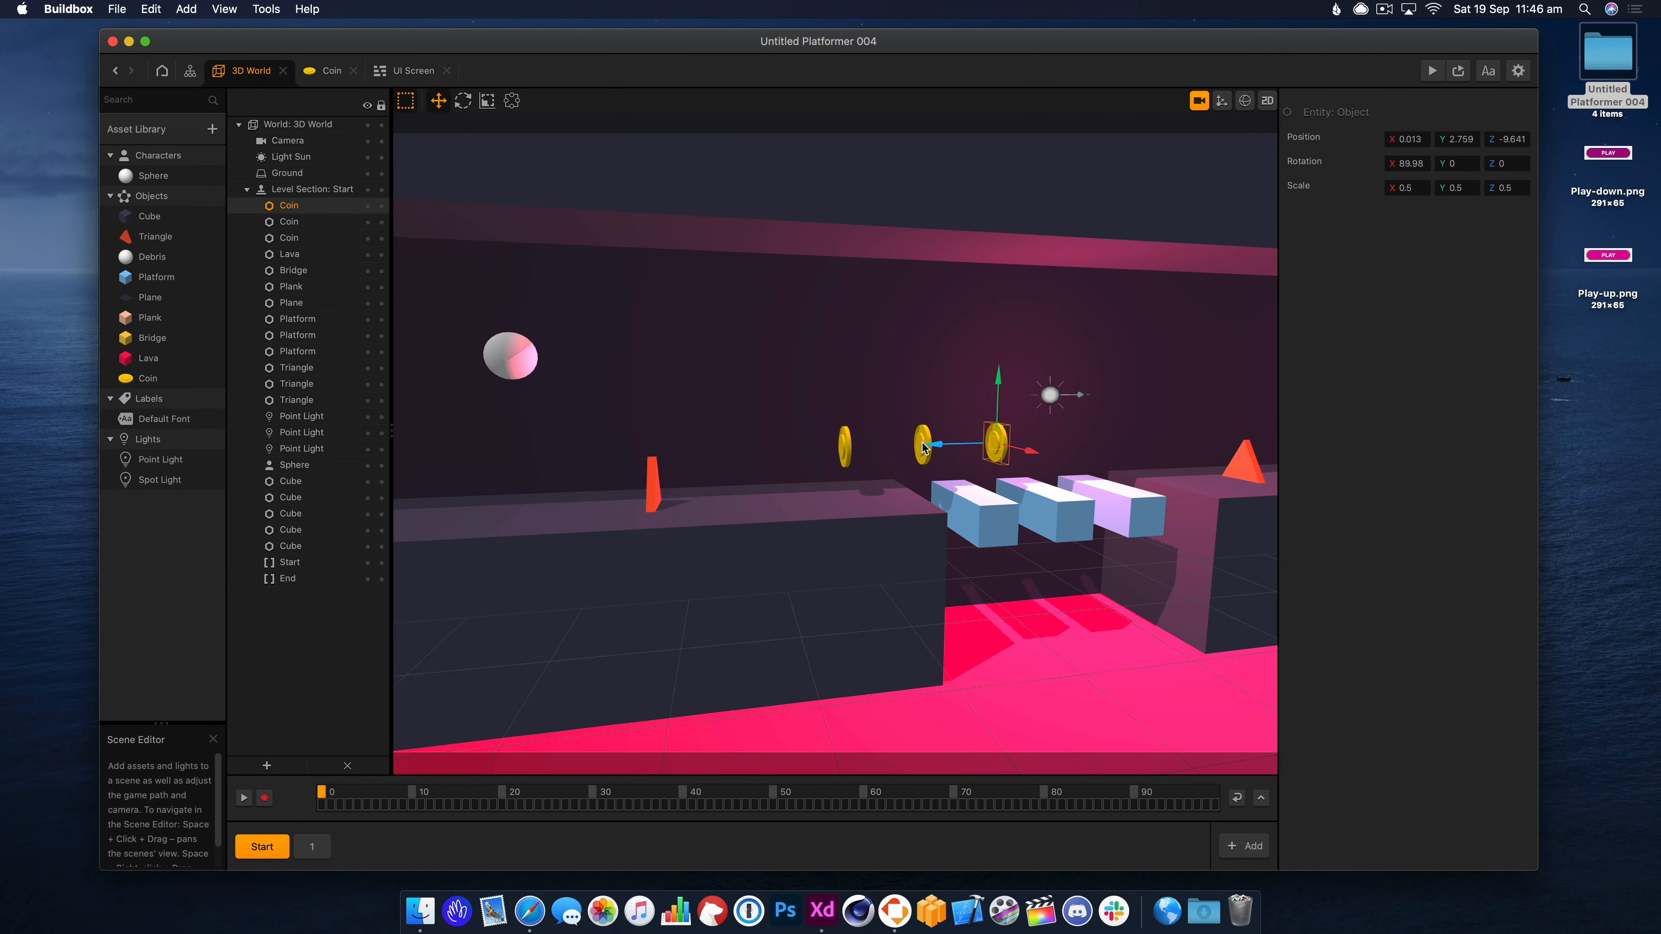
key("alt+Up")
key("alt+Left")
key("alt+Left")
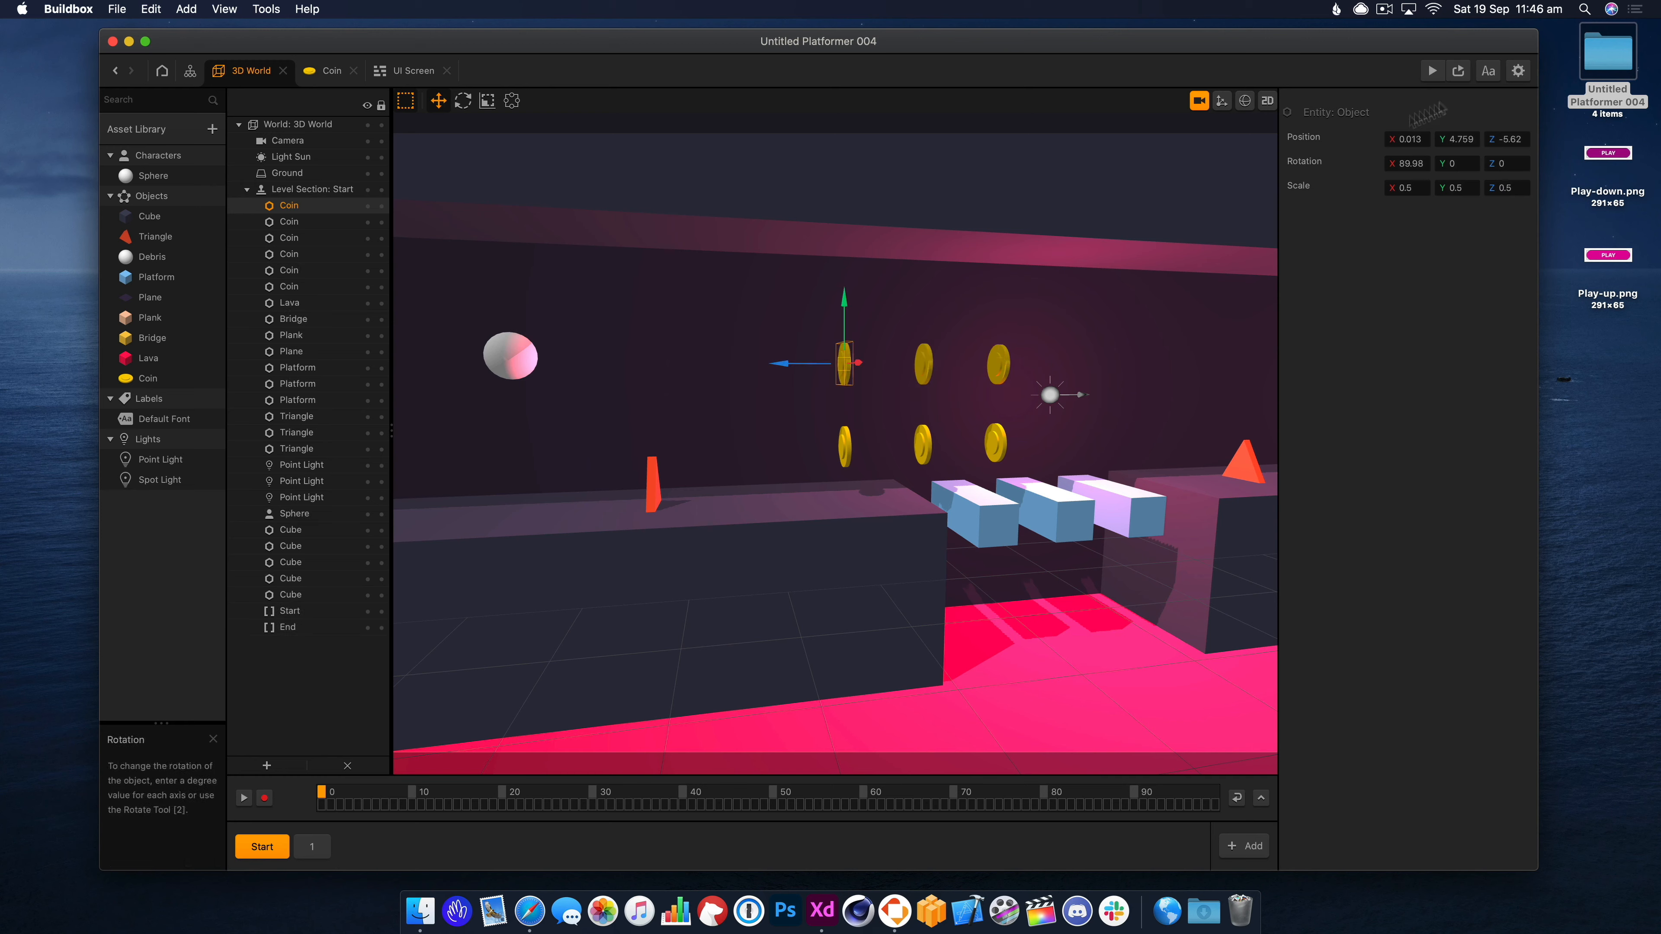
Playtest the level, jumping the ball to collect all six coins.
left_click(1459, 71)
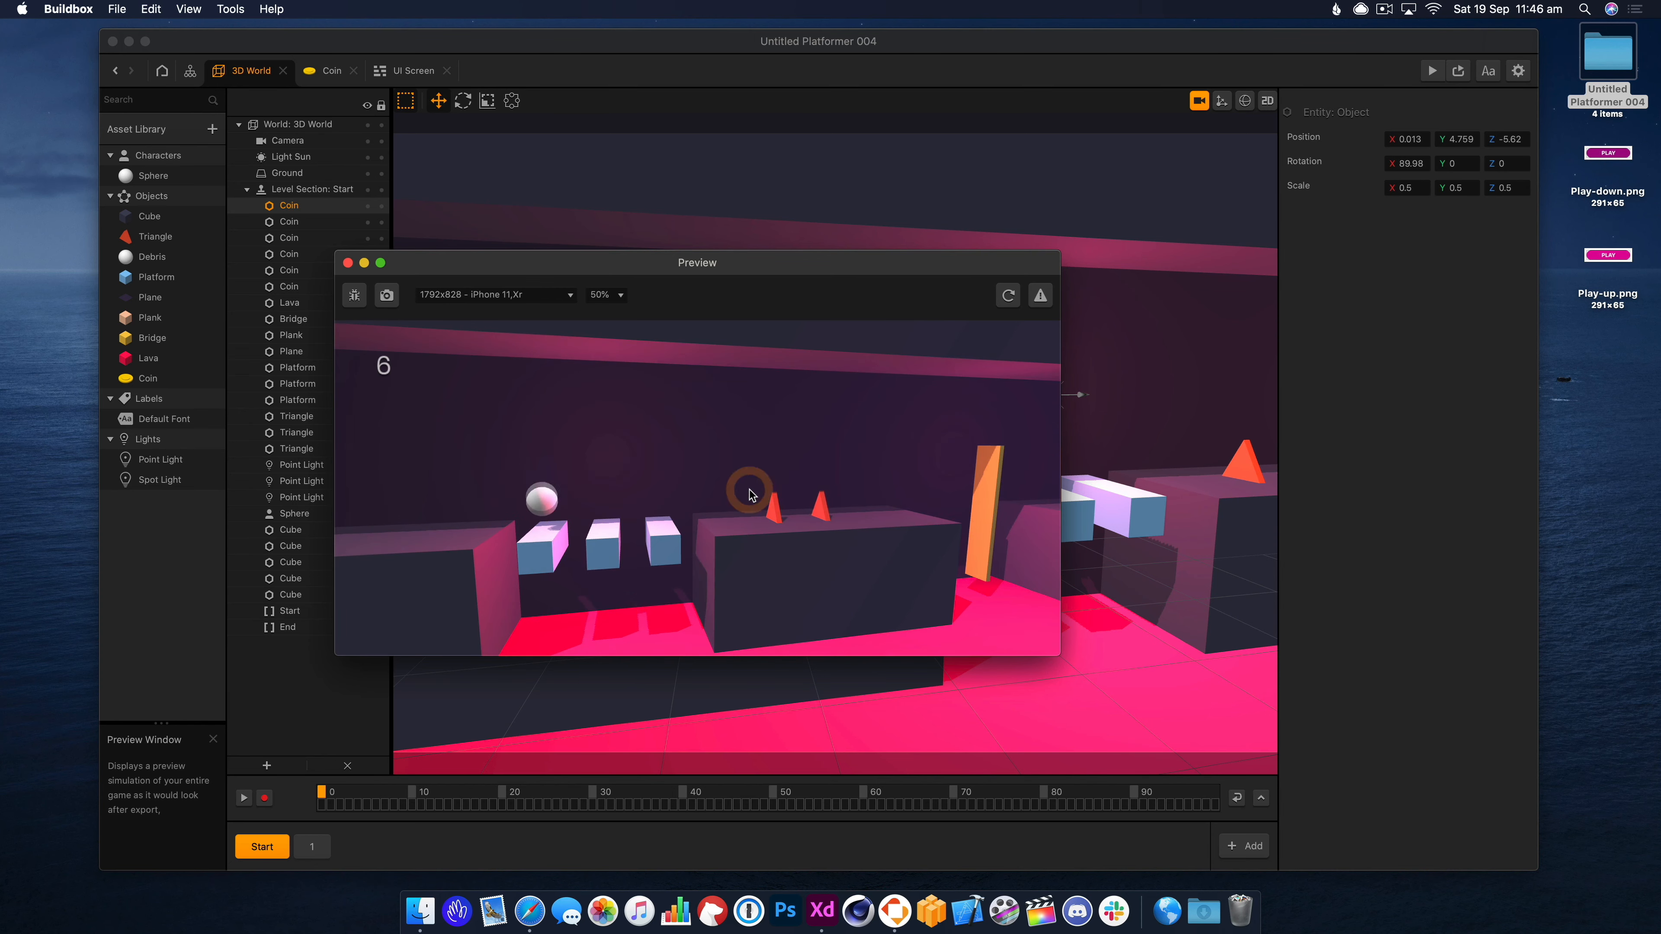
left_click(748, 495)
left_click(747, 495)
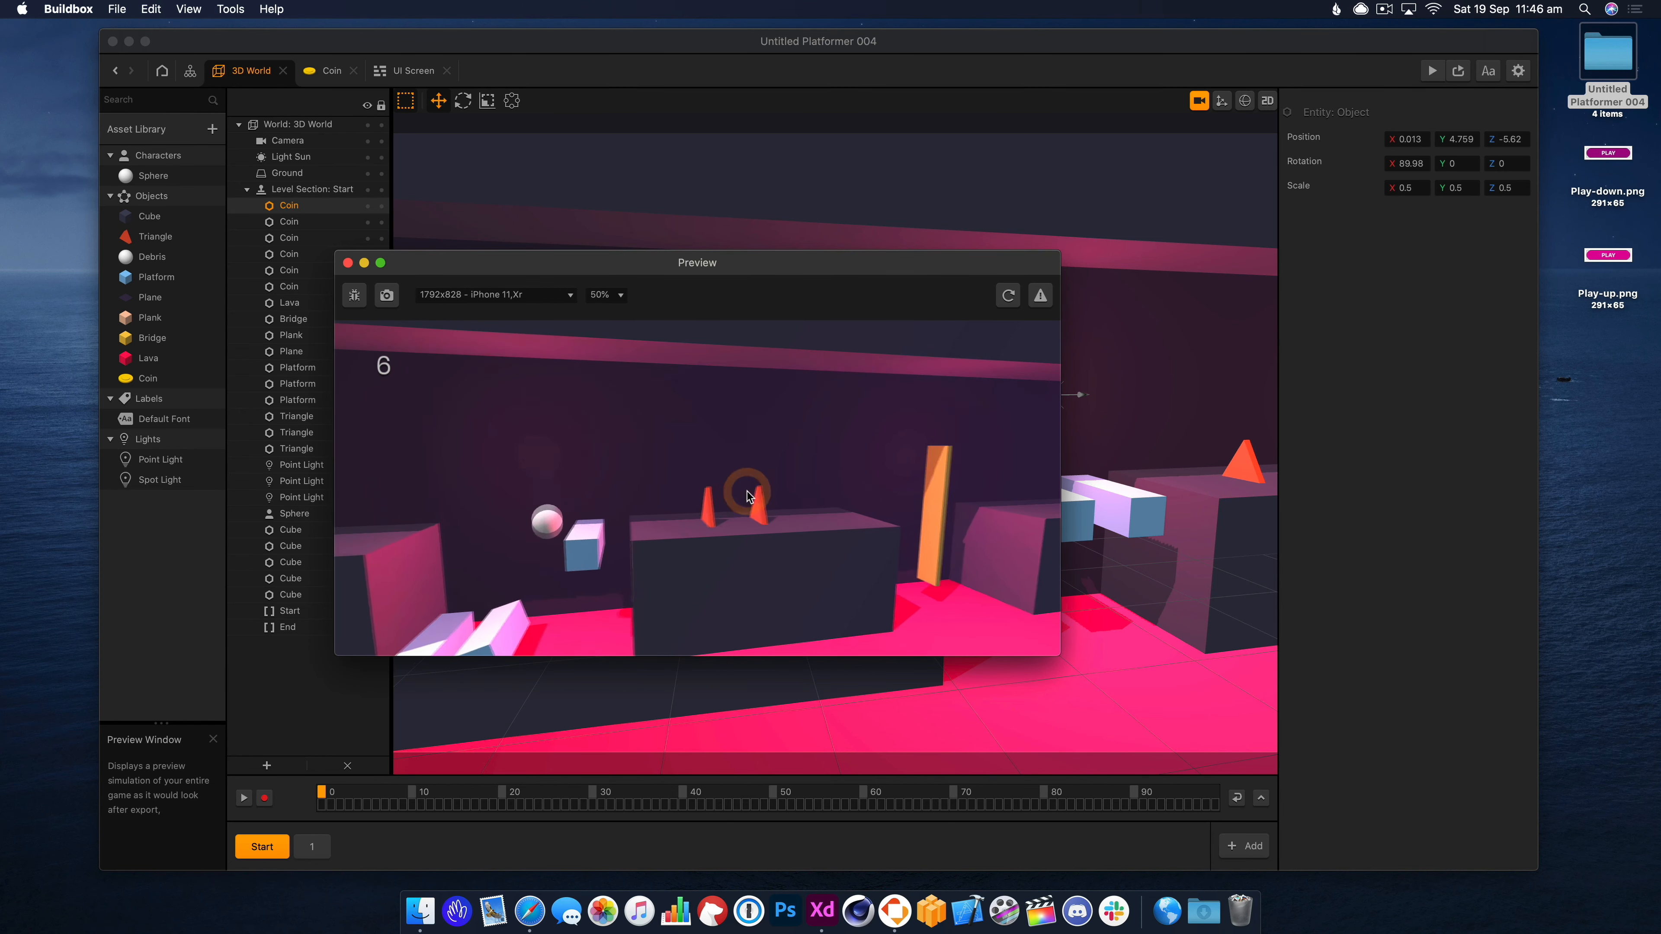
left_click(747, 495)
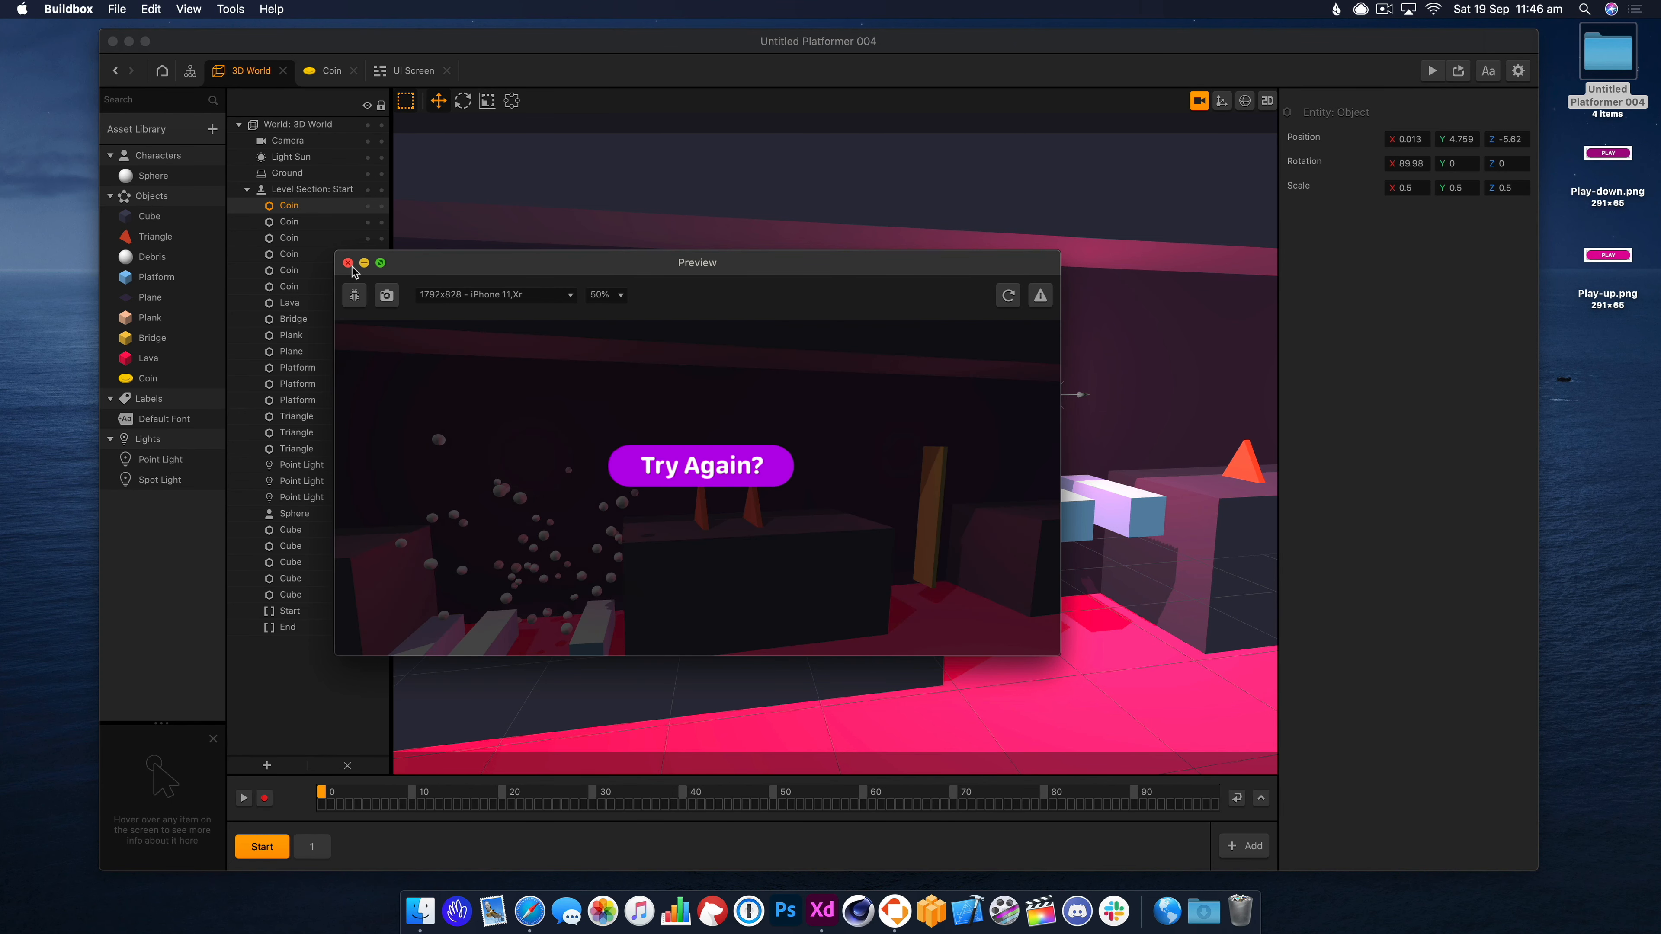
left_click(348, 263)
left_click(894, 416)
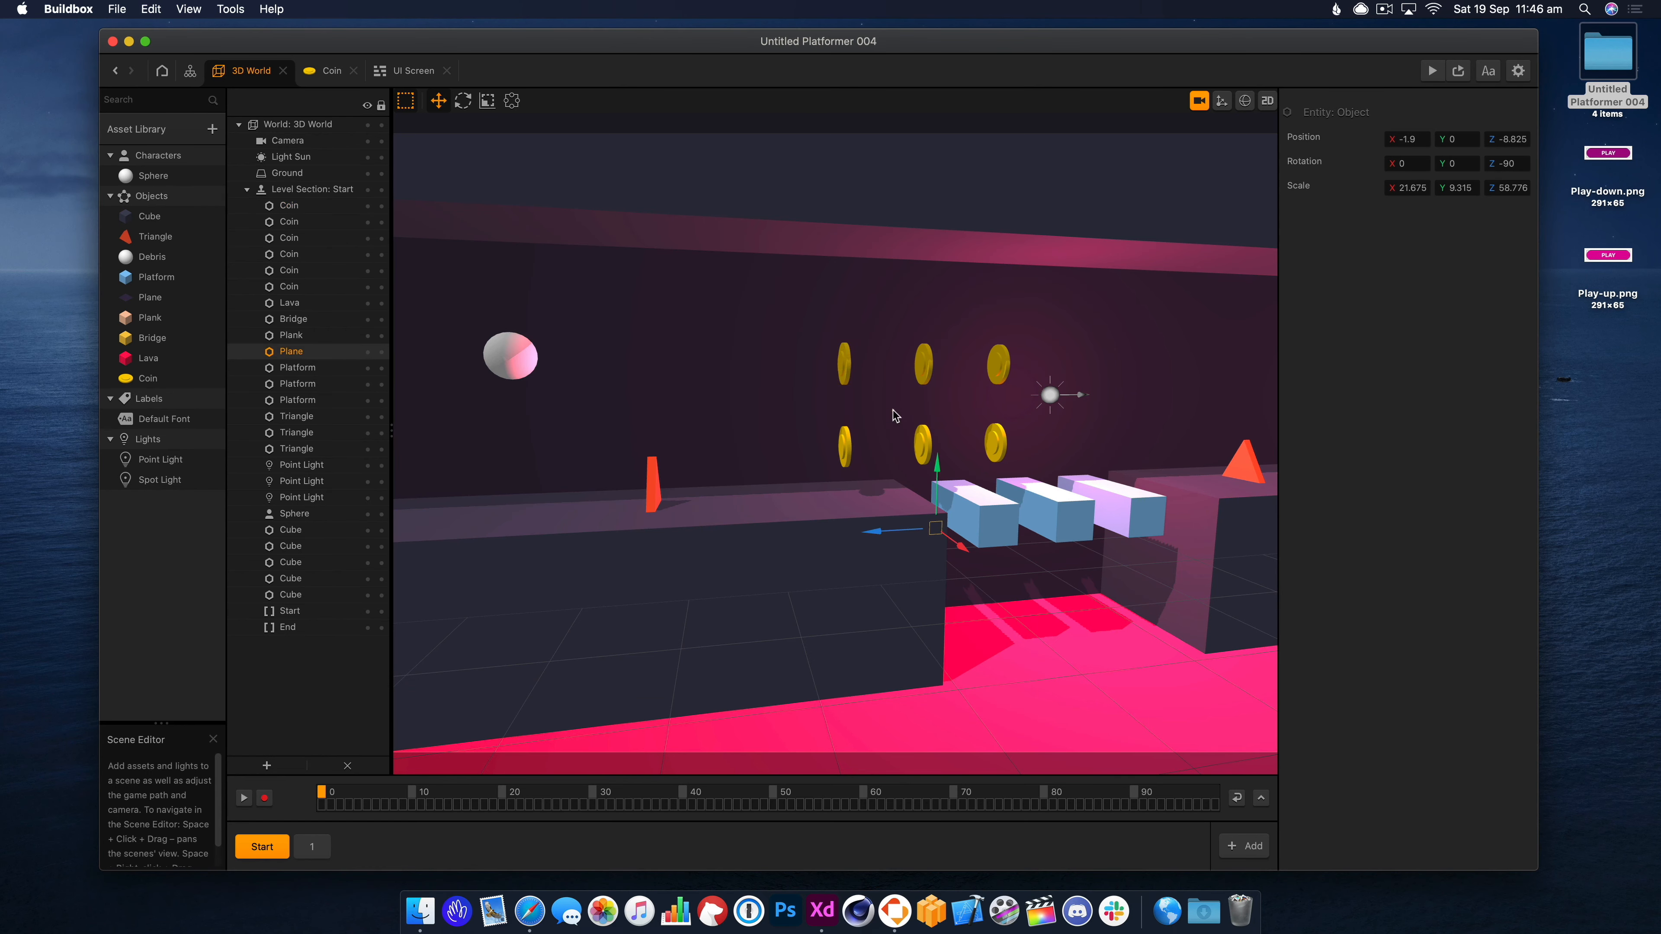
Delete the upper row of three coins, leaving three coins in a row.
left_click_drag(997, 482, 957, 498)
left_click(903, 381)
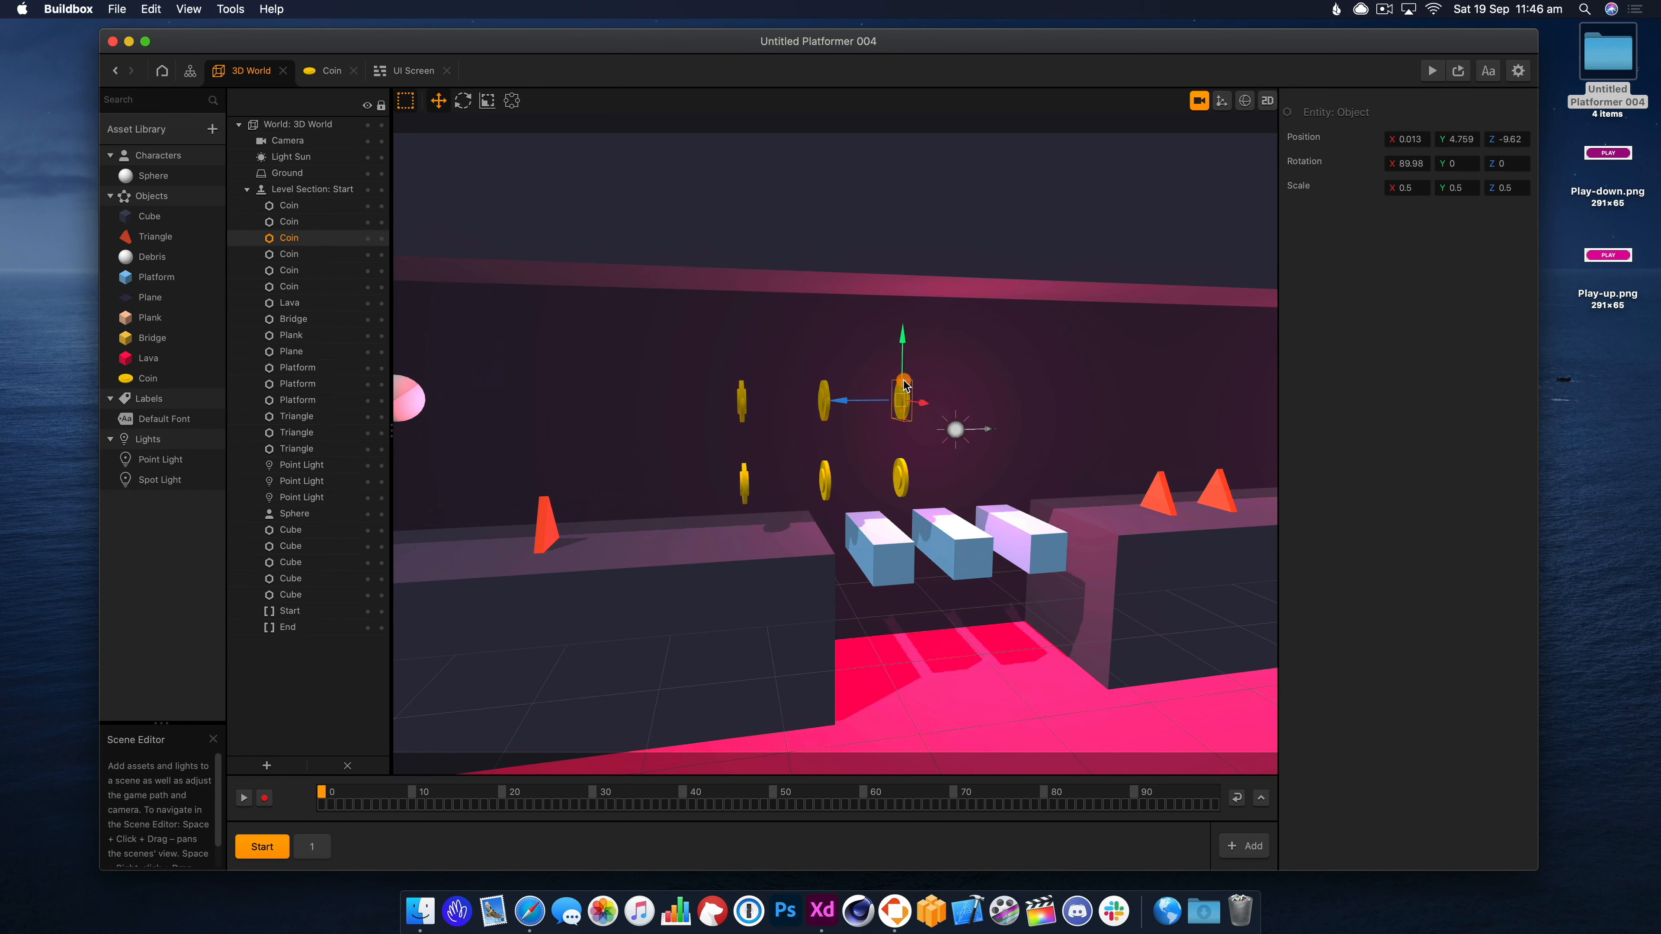
key("Delete")
left_click(824, 400)
key("Delete")
left_click(740, 403)
key("Delete")
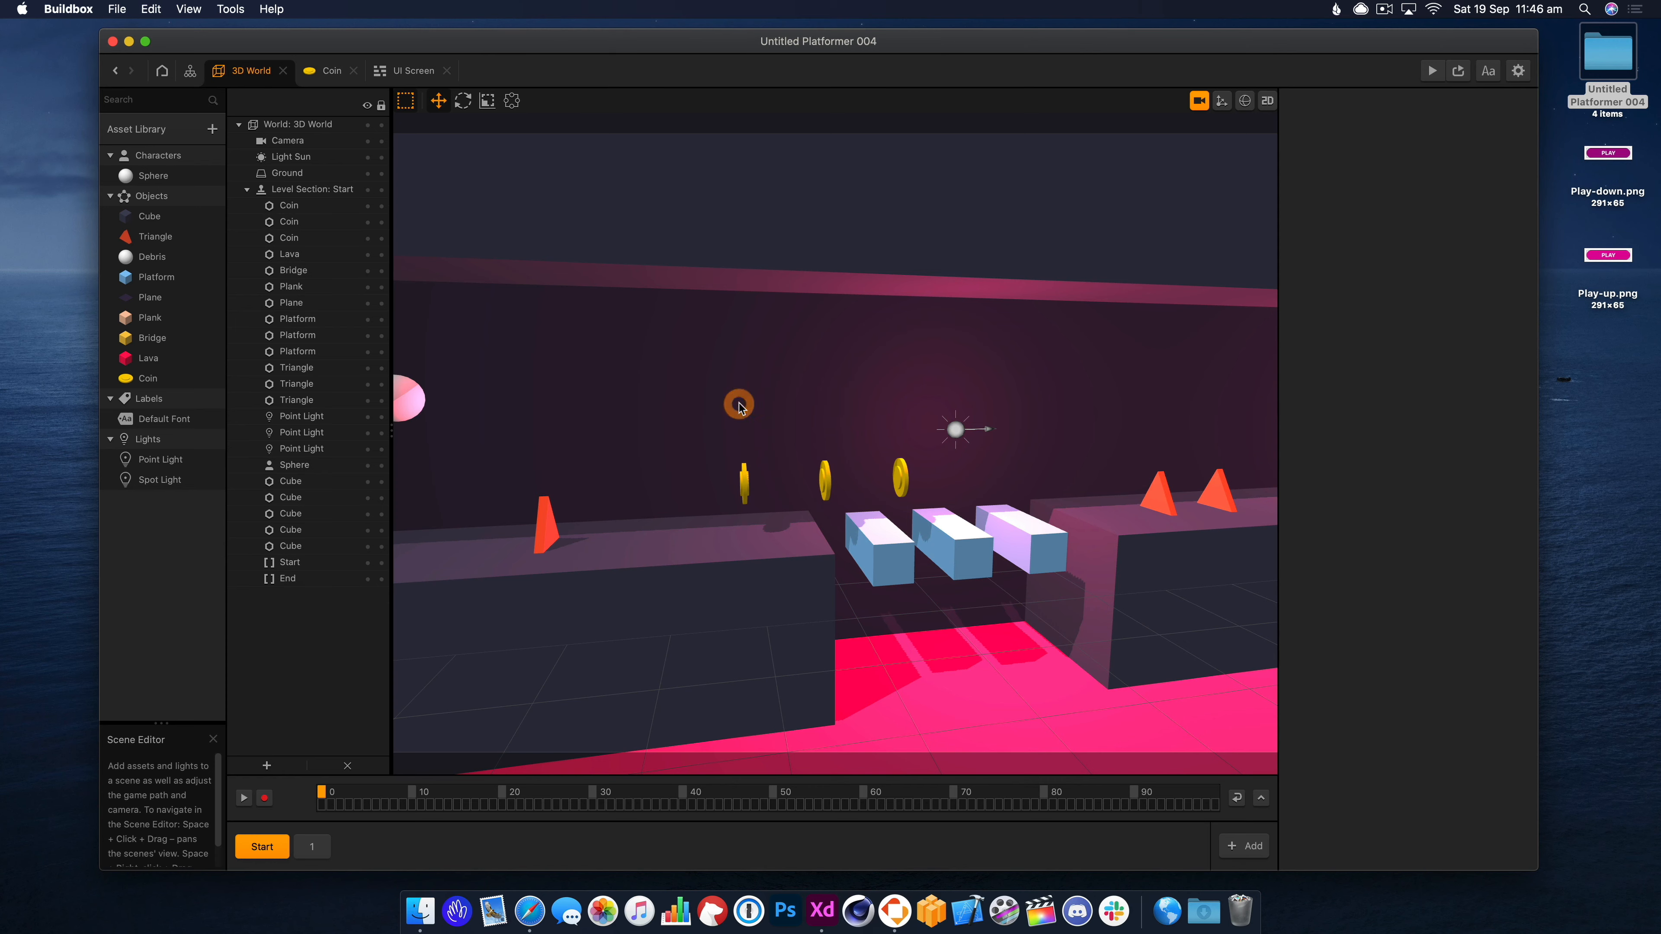
Switch to the free editor view and open level section 1.
left_click_drag(988, 531, 917, 529)
right_click_drag(952, 530, 877, 509)
scroll(979, 536, "down", 5)
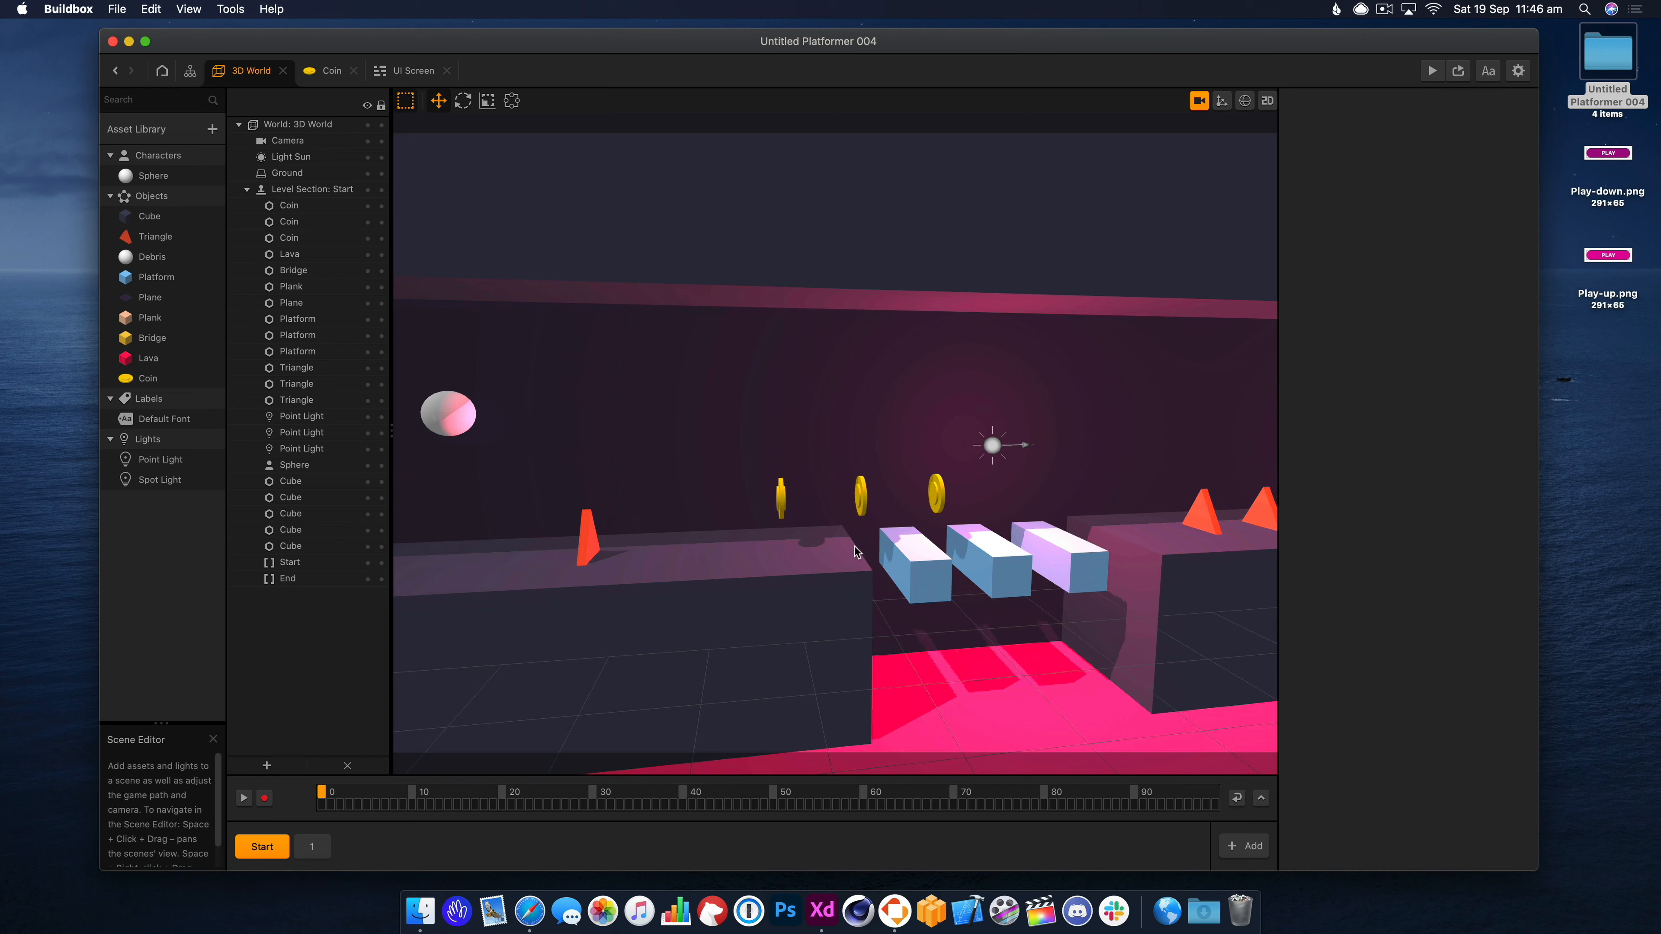
right_click_drag(850, 537, 861, 539)
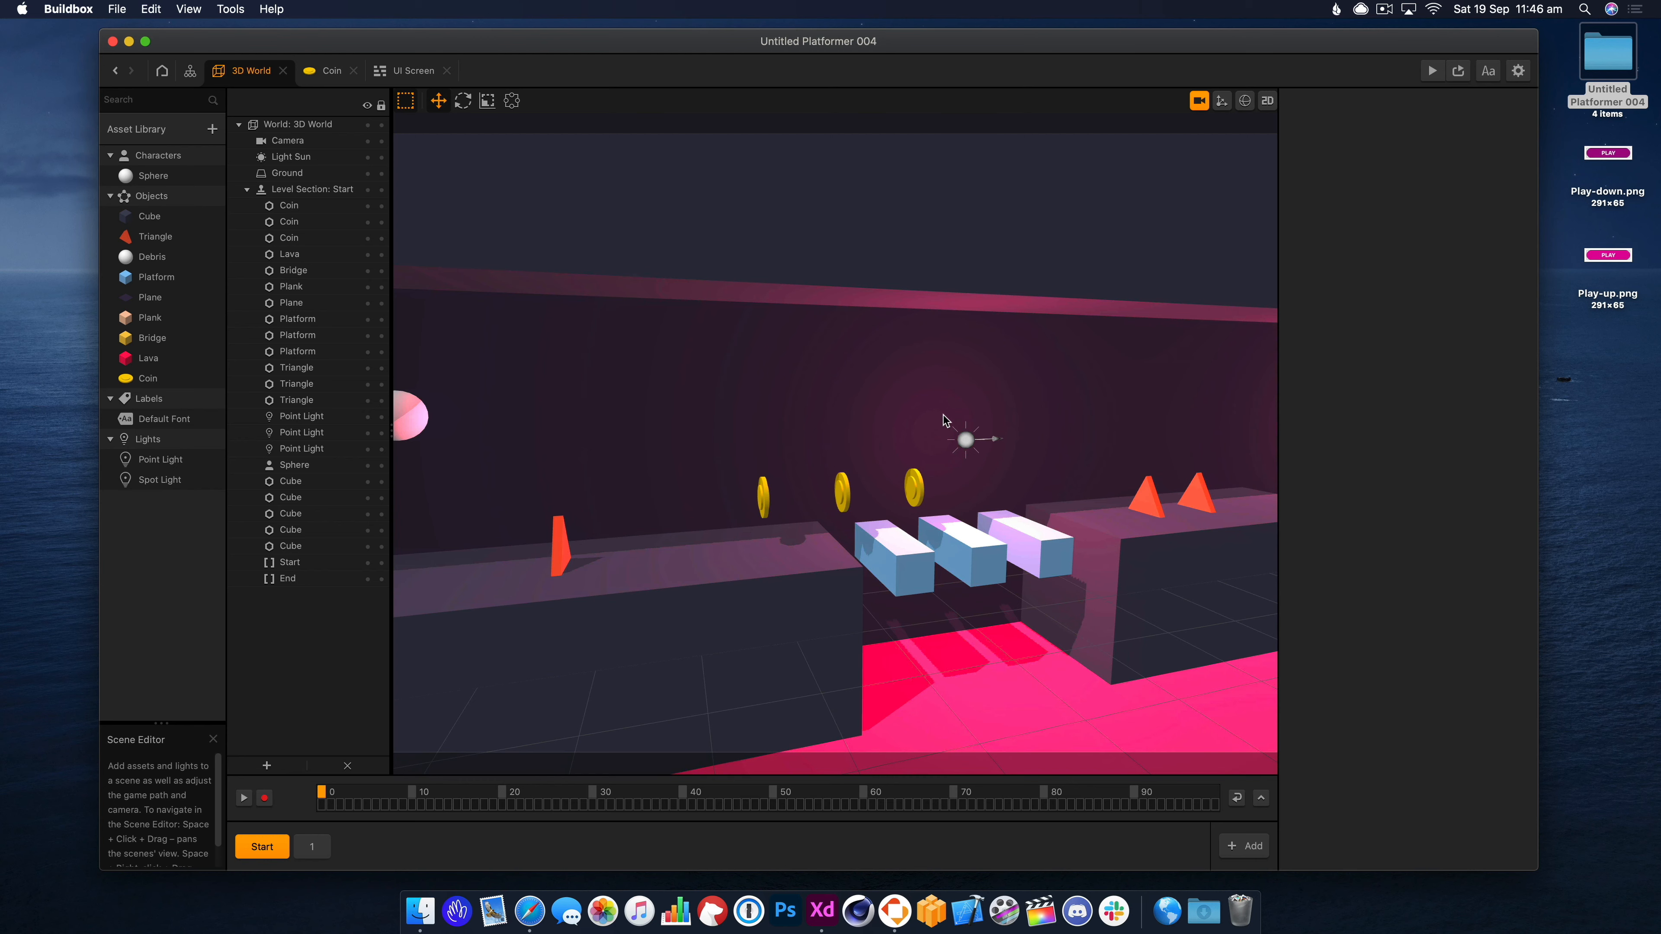
left_click(1198, 100)
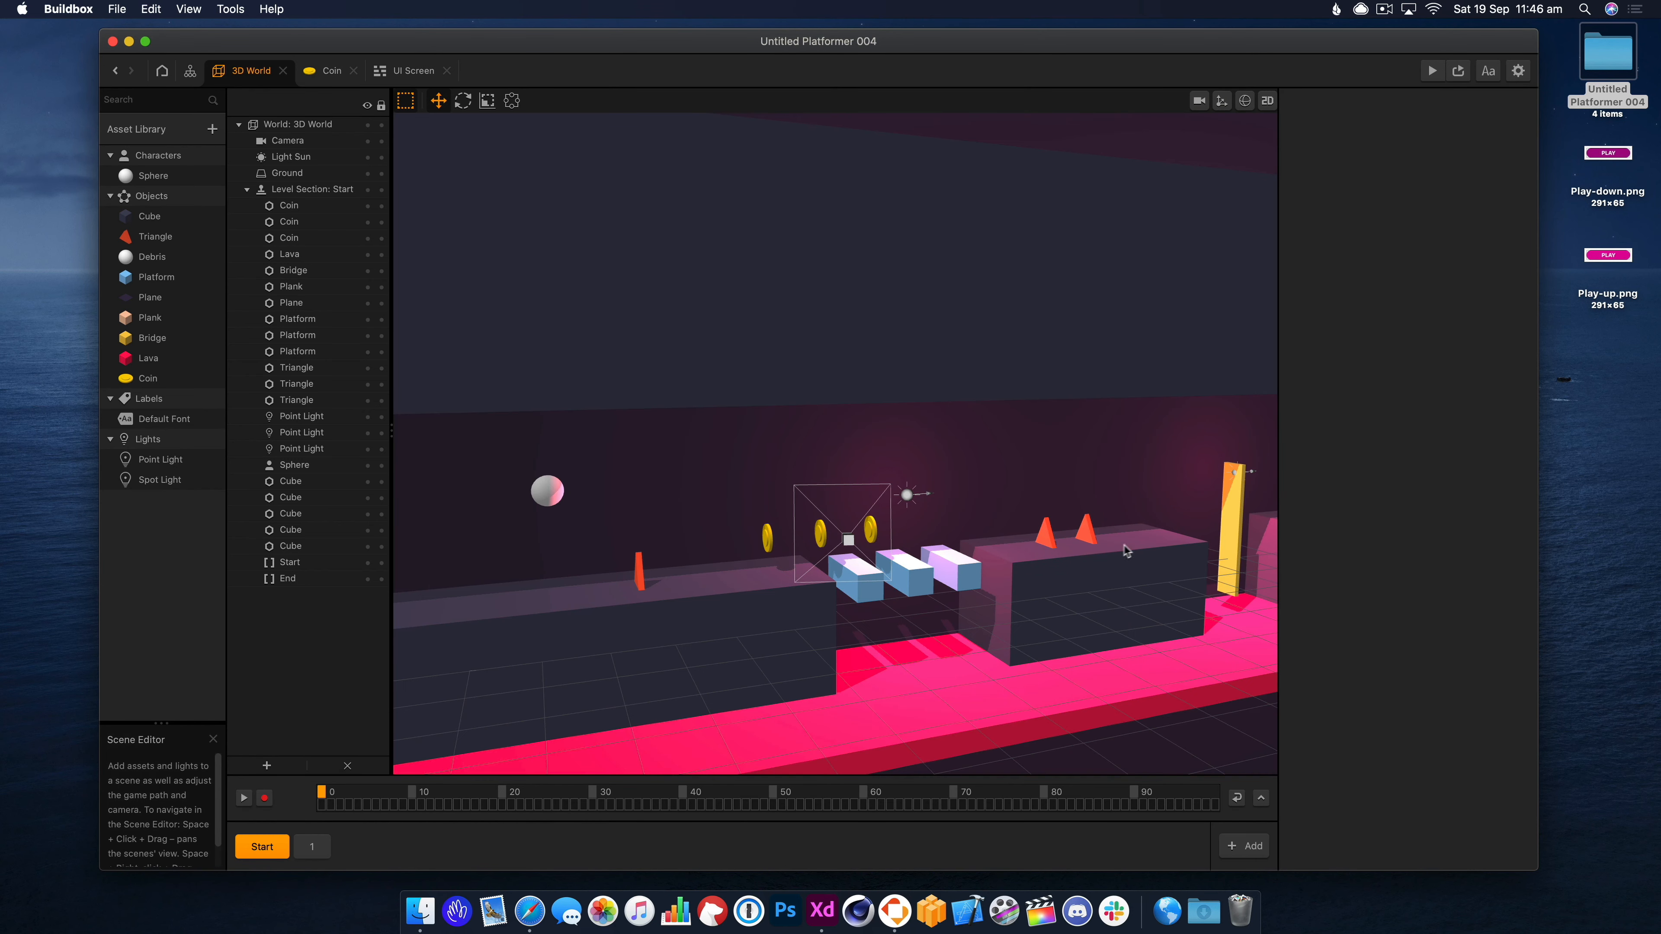
scroll(946, 547, "up", 5)
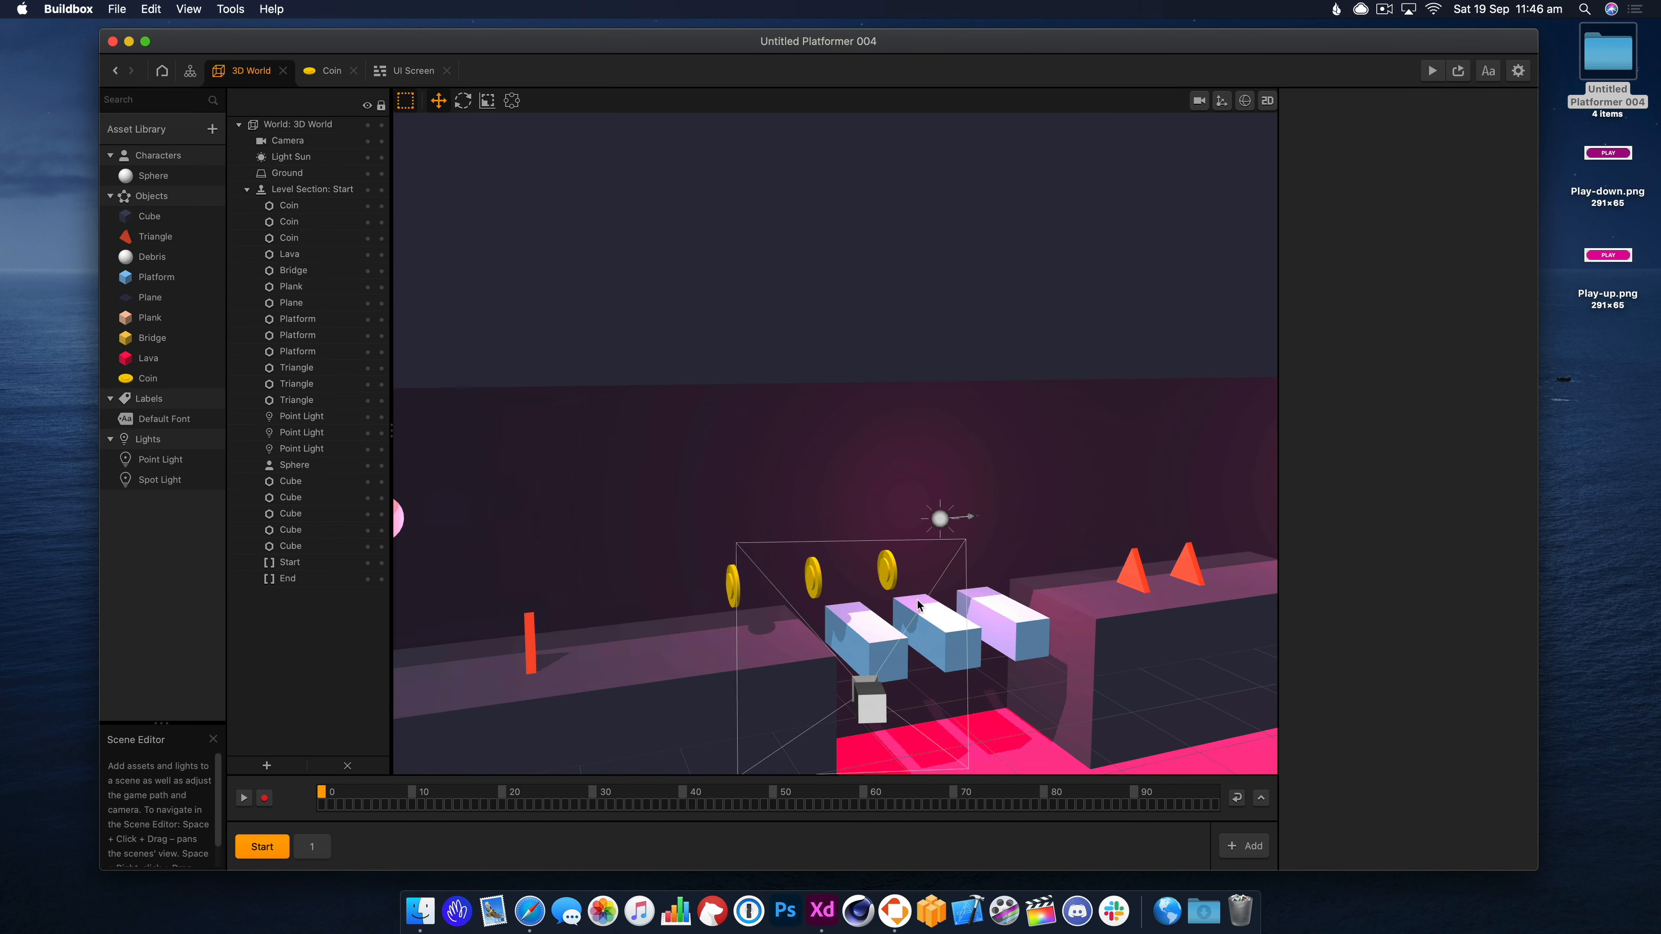
scroll(918, 605, "down", 2)
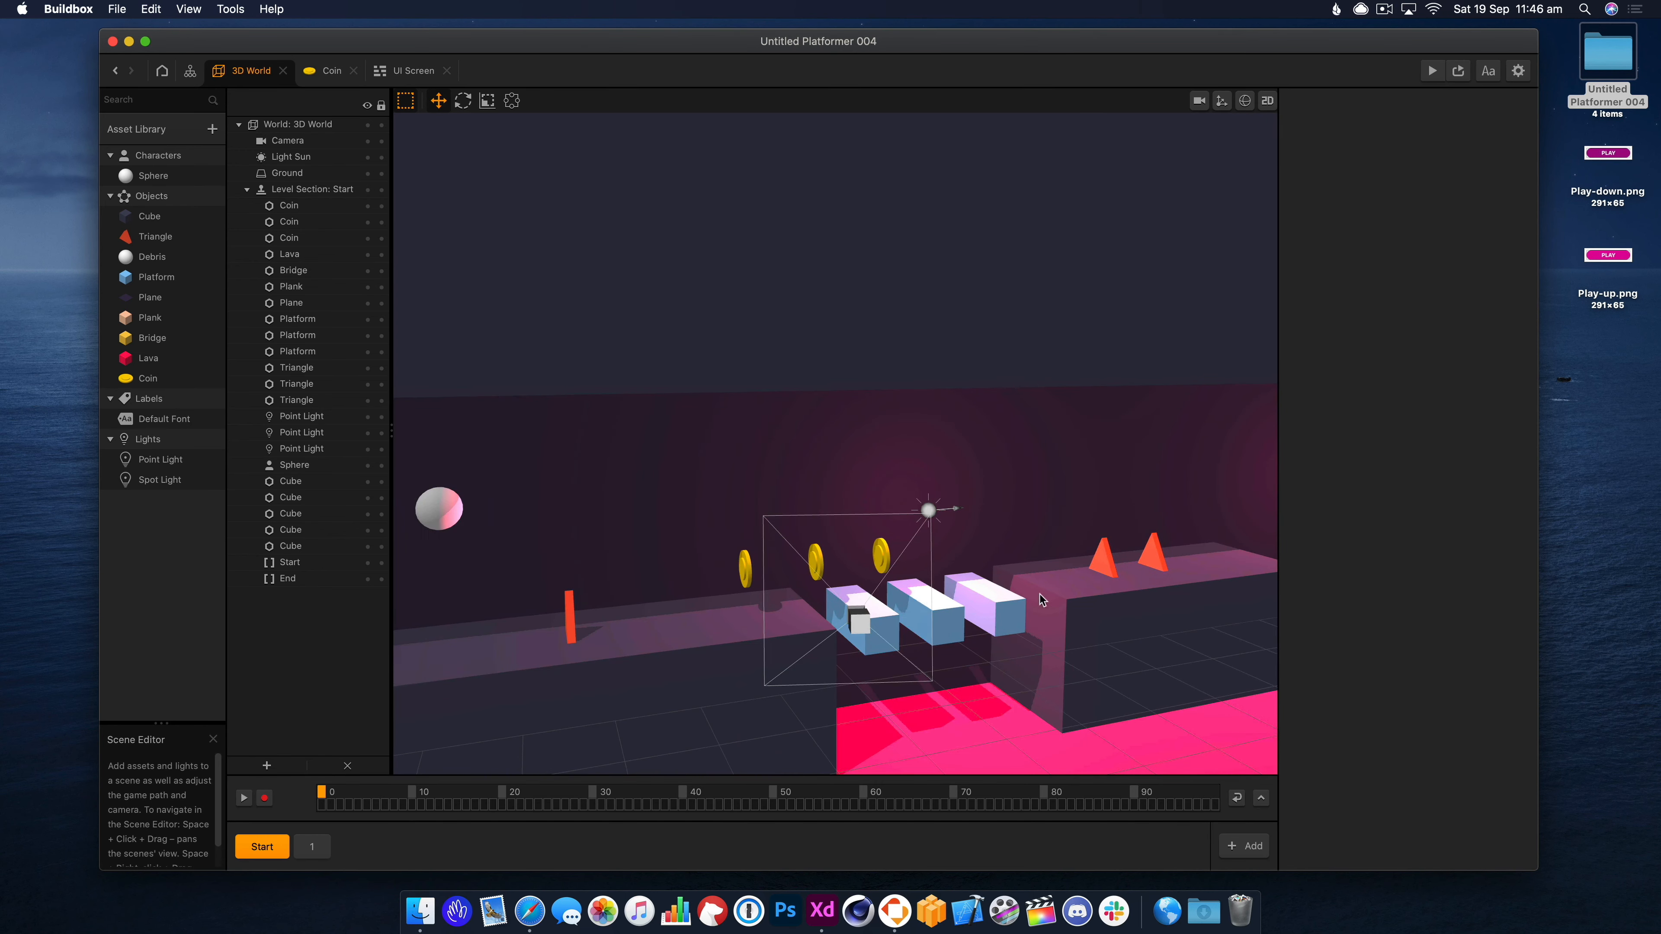
left_click(312, 846)
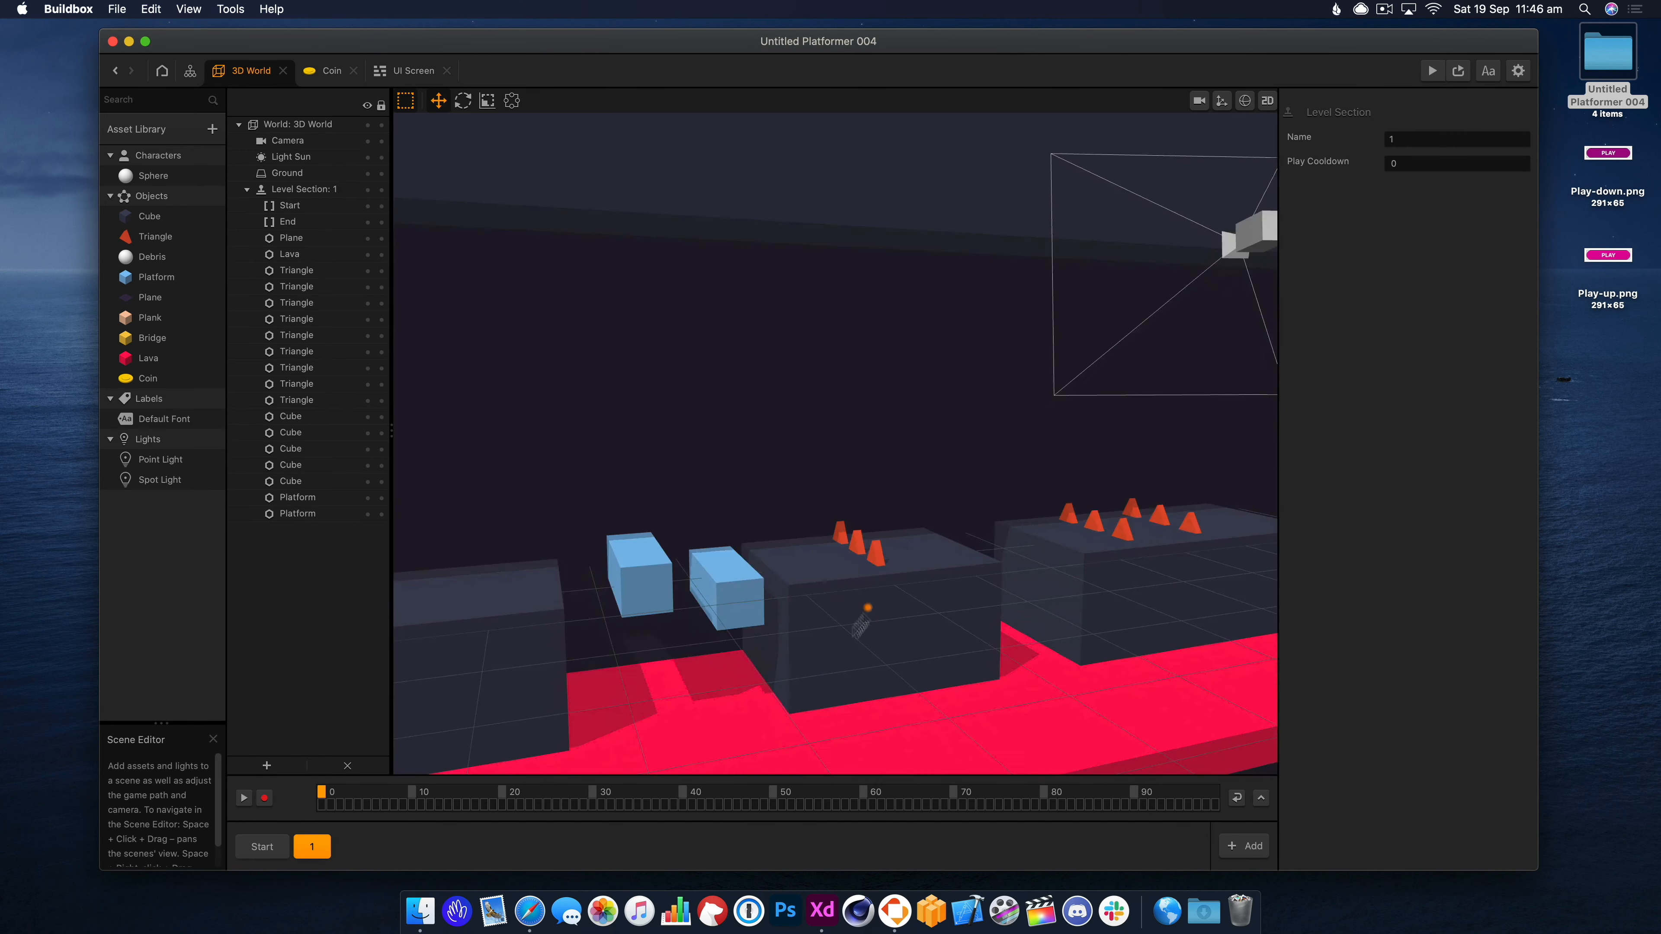
Lower a section 1 platform and delete the extra spike triangles.
scroll(867, 607, "down", 3)
left_click(678, 546)
left_click_drag(679, 477, 678, 496)
left_click(1054, 512)
left_click(1077, 519, "shift")
key("BackSpace")
left_click(1024, 504)
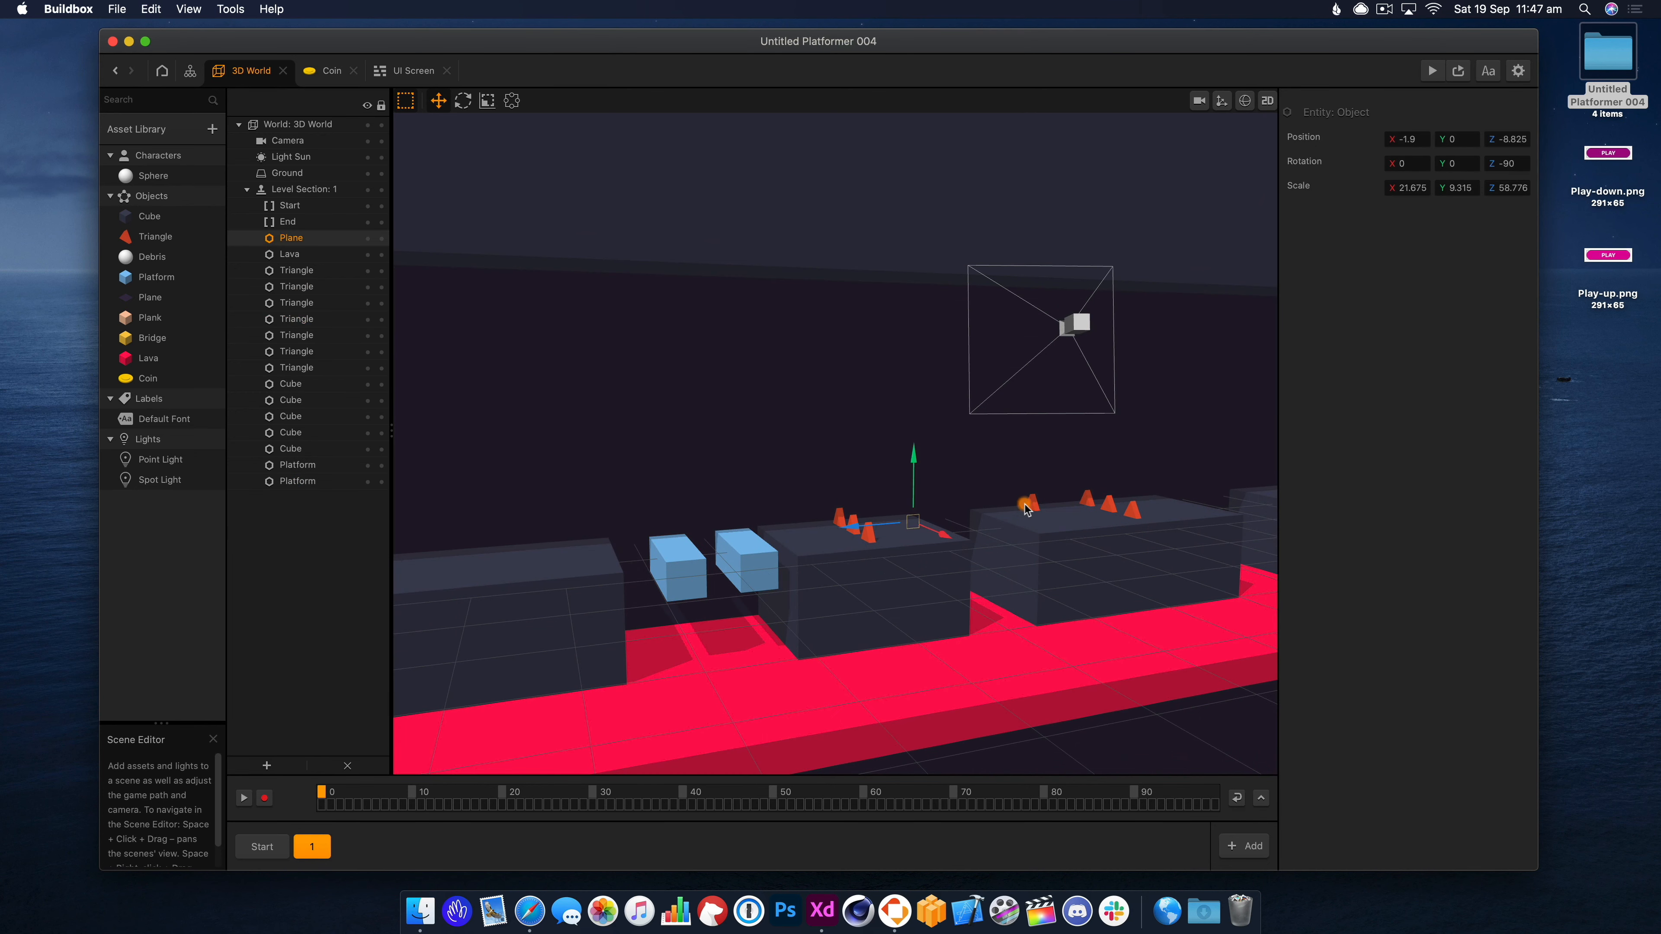
left_click(1032, 505)
left_click(1087, 501, "shift")
left_click(1109, 505, "shift")
left_click(1132, 512, "shift")
key("BackSpace")
left_click_drag(1082, 534, 1082, 617)
key("super+z")
Duplicate three spikes, flip them with Rotation X 180 and lift them toward the ceiling.
left_click(870, 536)
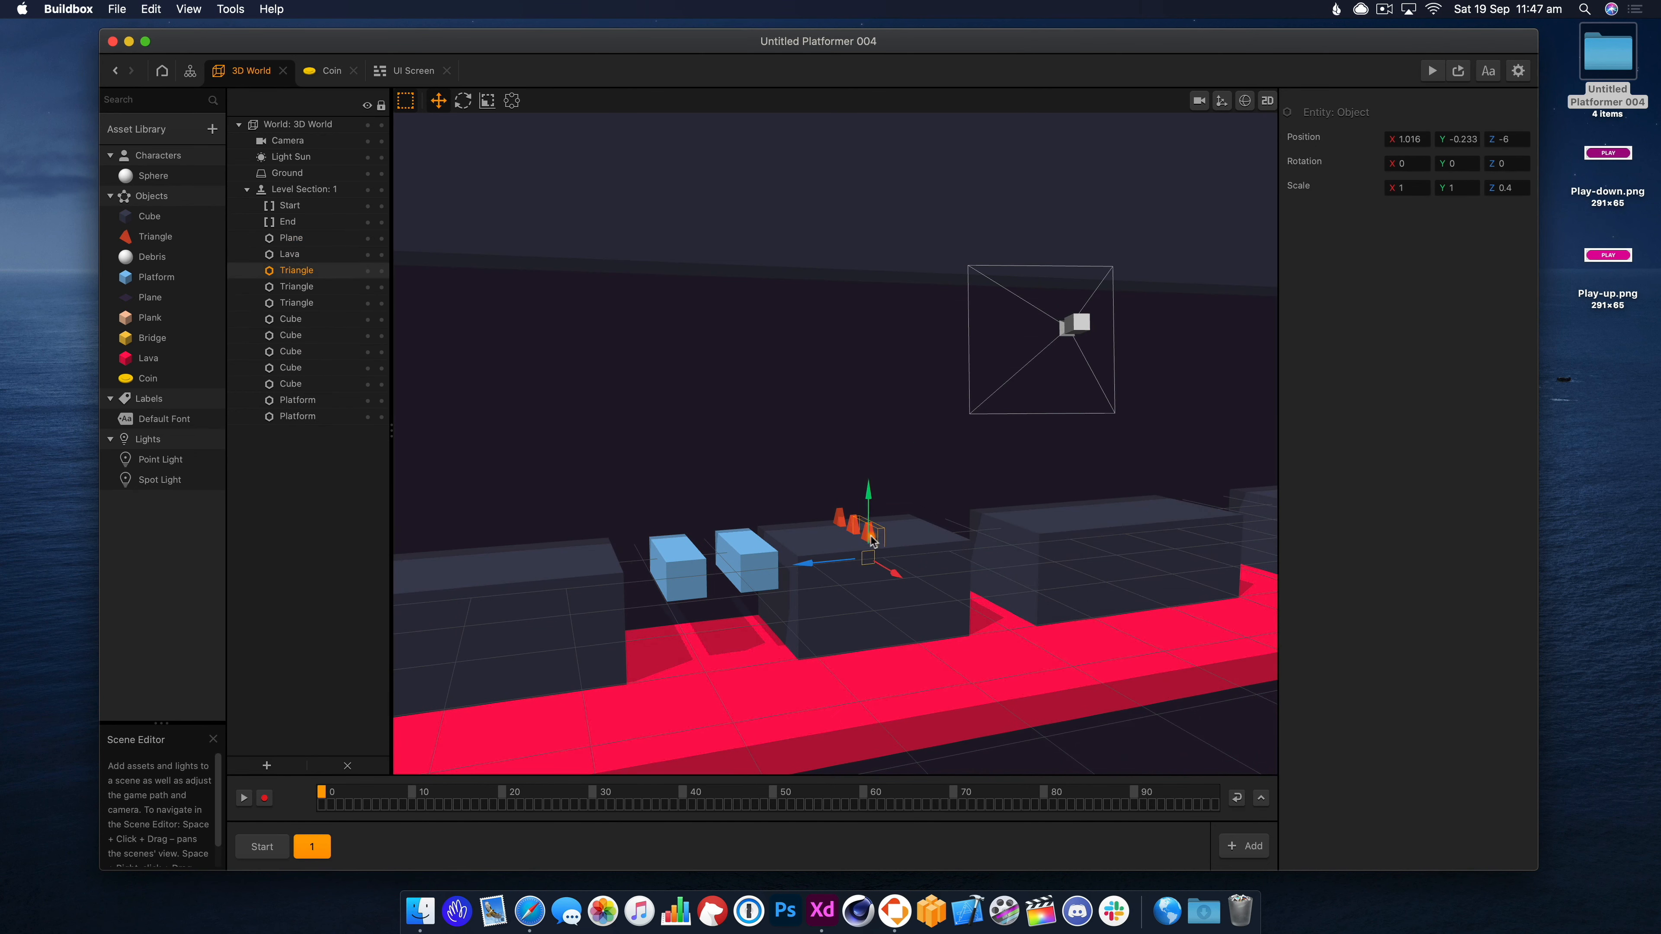
left_click(854, 527, "shift")
left_click(840, 521, "shift")
left_click_drag(856, 486, 859, 385)
key("super+z")
left_click_drag(1407, 164, 1340, 168)
type("180")
key("Return")
key("super+p")
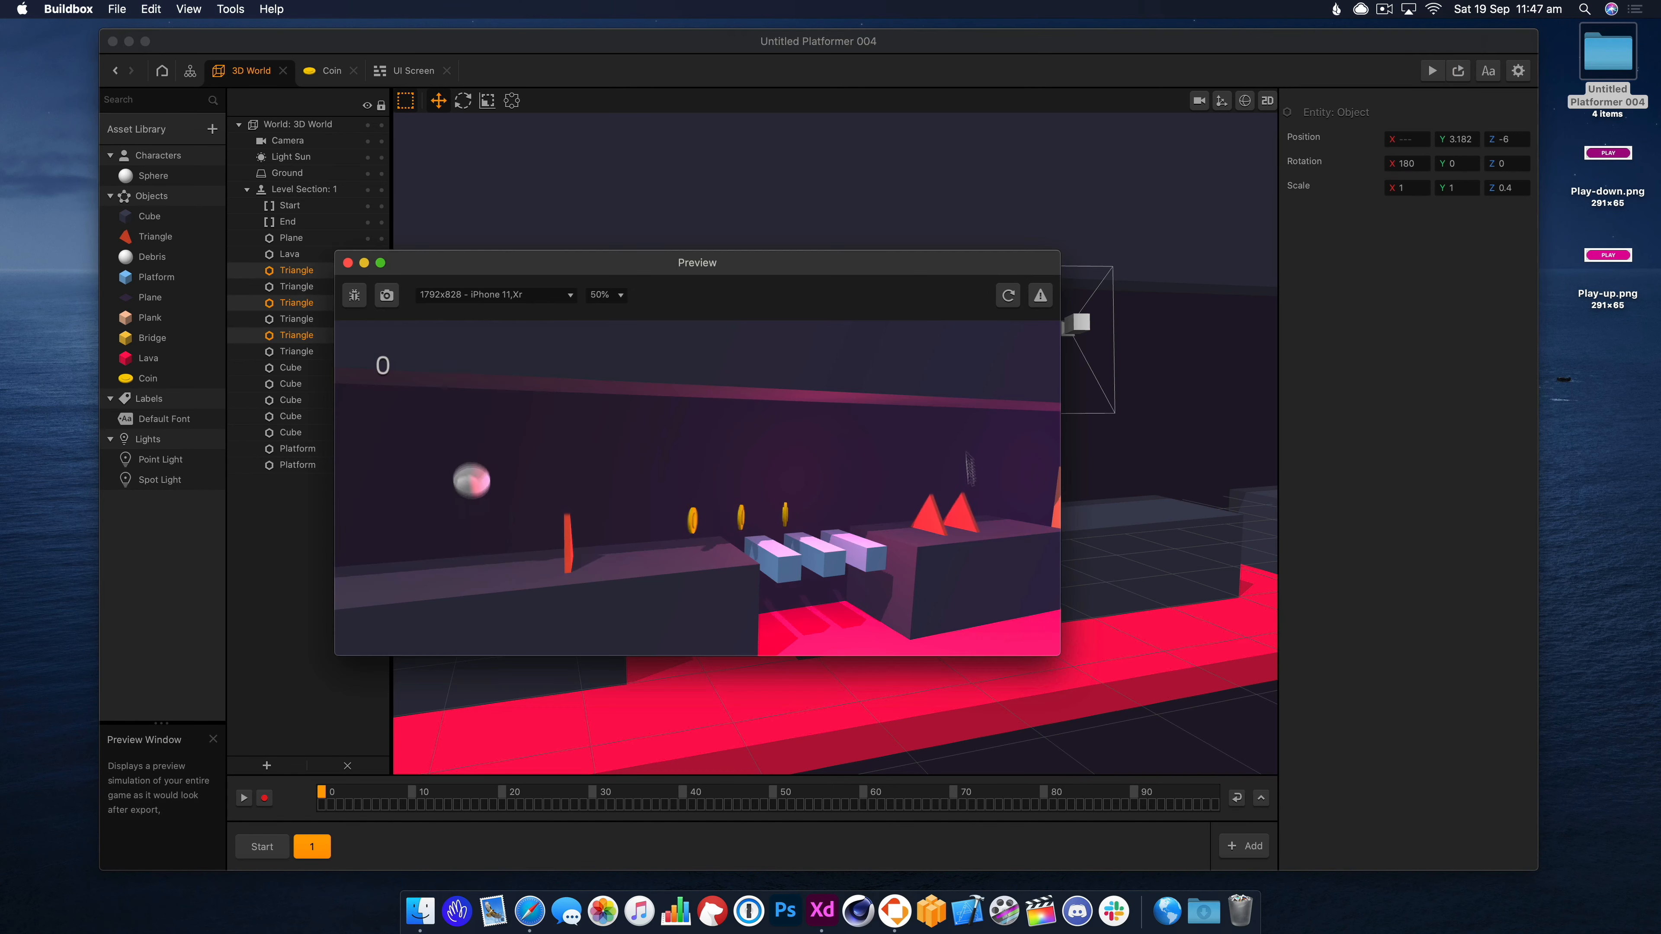
left_click(348, 263)
Copy a block above the hanging spikes, raise both block and spikes, and playtest.
left_click(799, 244)
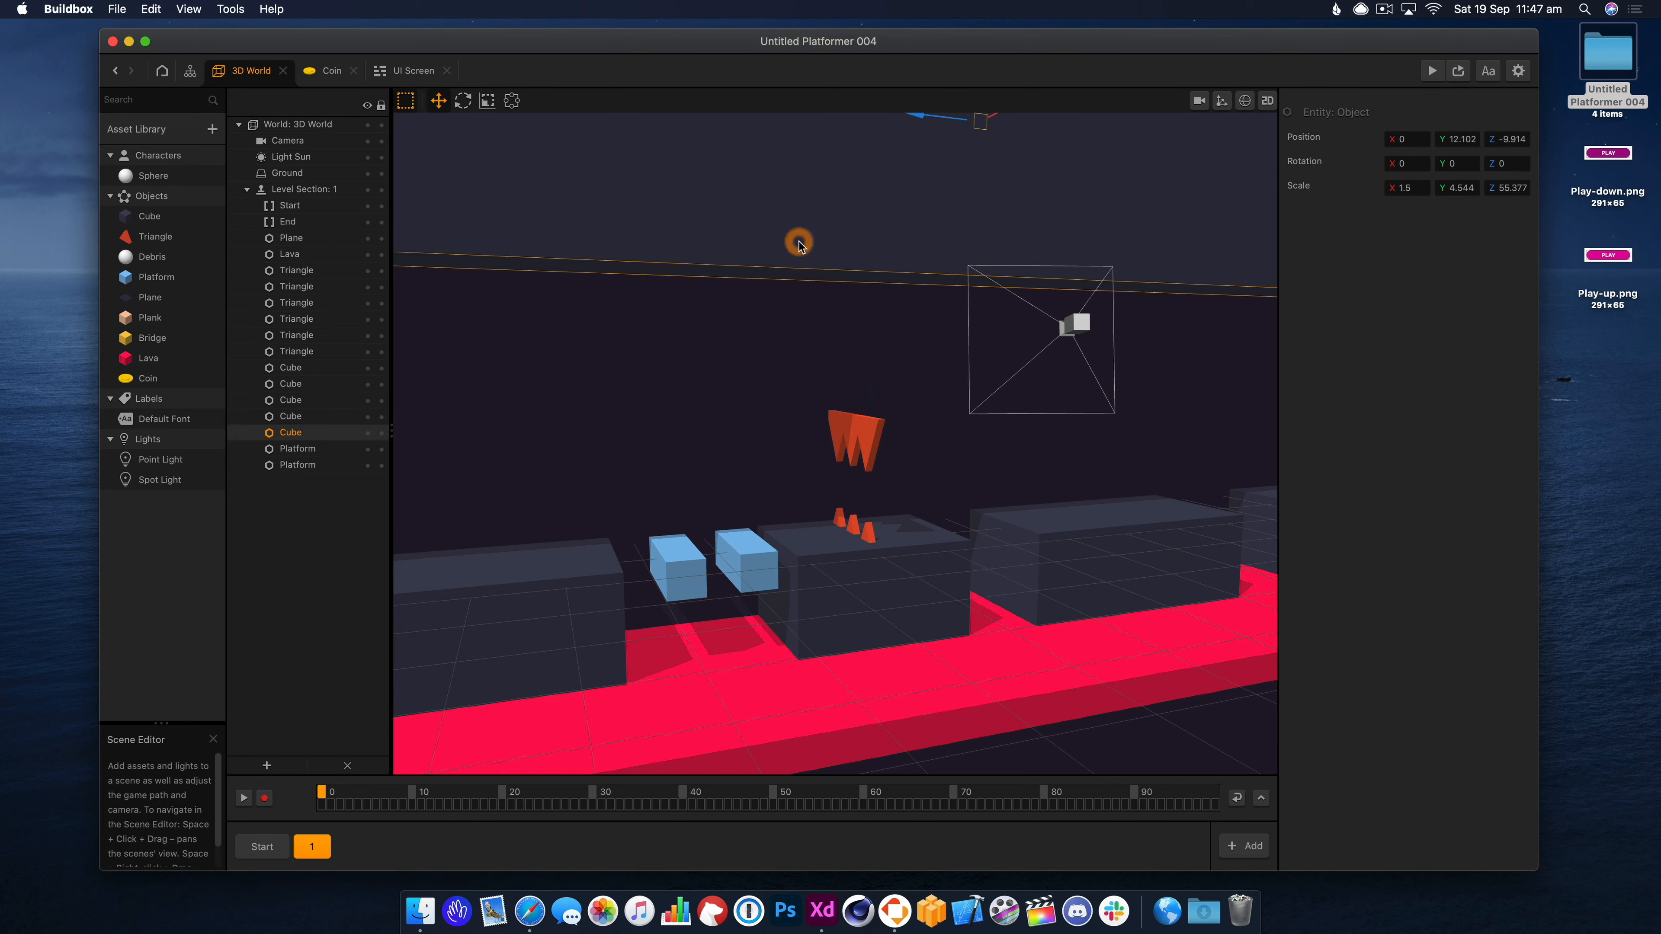
left_click(849, 570)
left_click_drag(857, 577, 879, 283, "alt")
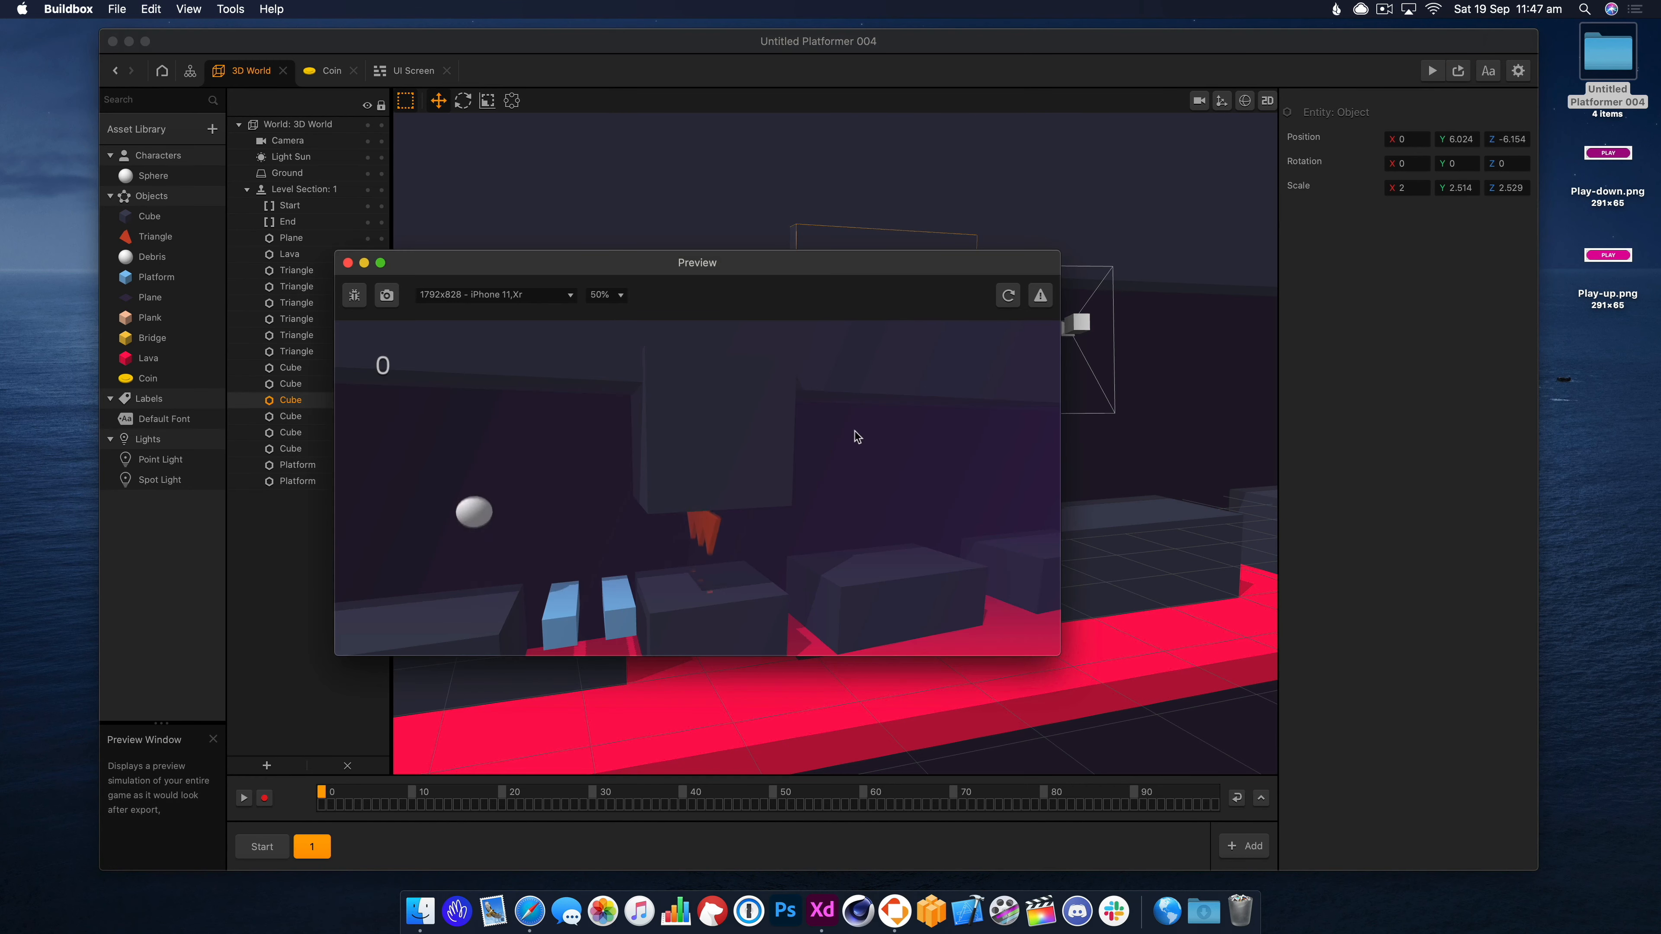
left_click(353, 263)
left_click_drag(849, 297, 851, 217)
left_click(842, 428)
left_click(824, 421)
left_click(849, 423)
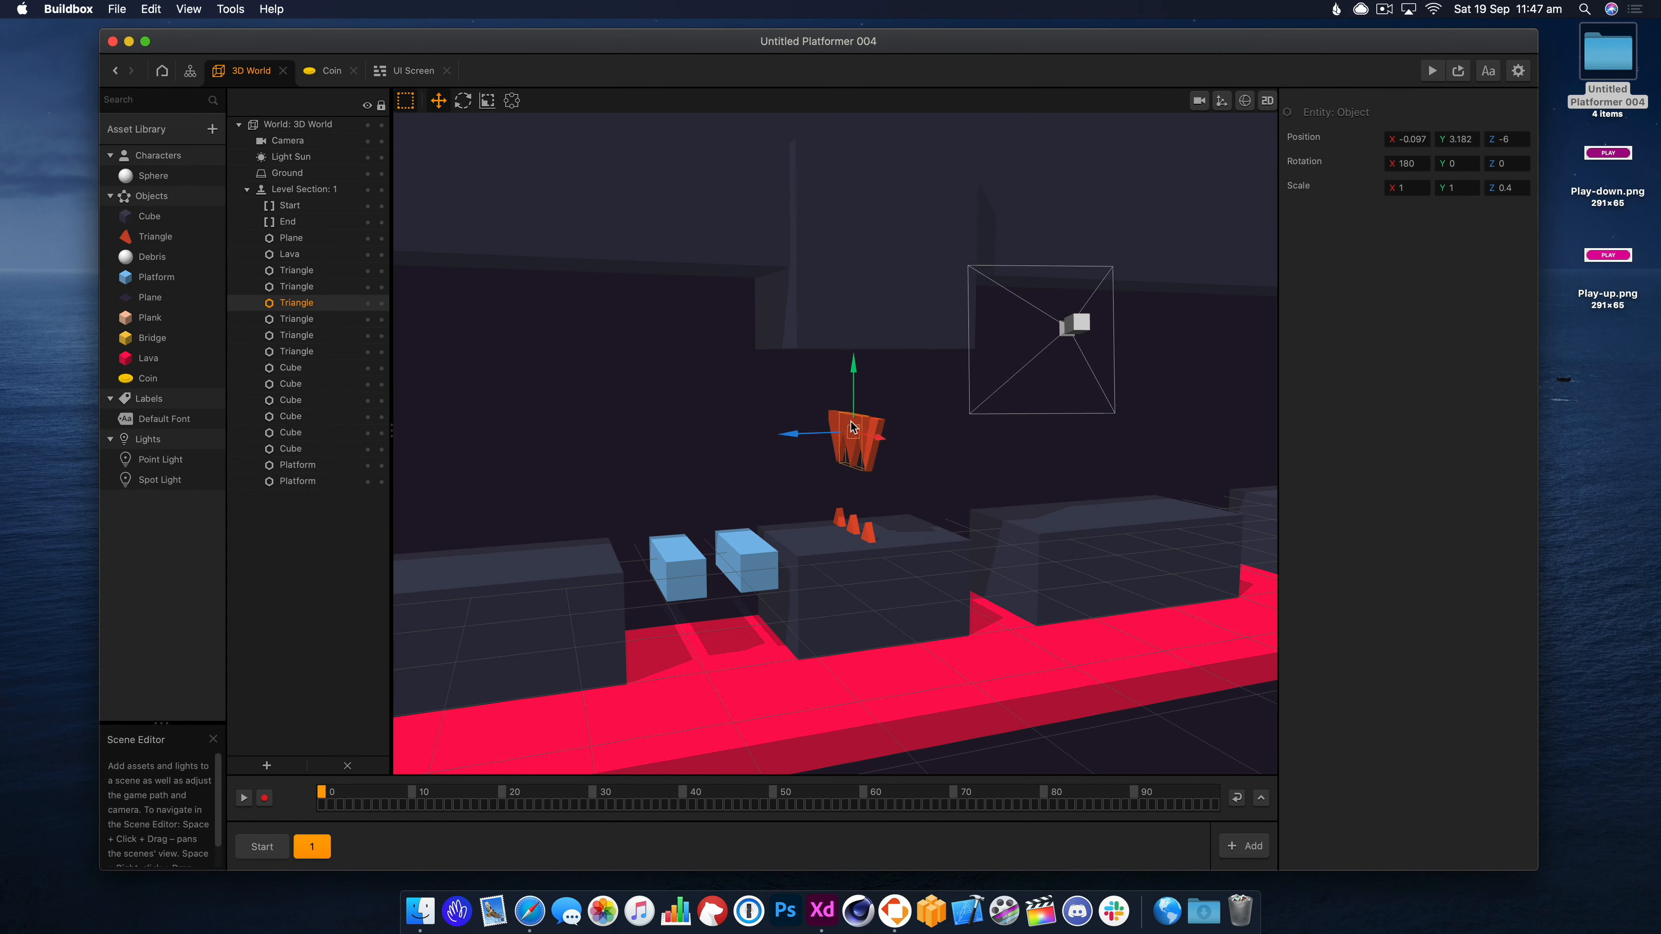
left_click(874, 424, "shift")
left_click(834, 423, "shift")
left_click_drag(853, 367, 853, 316)
left_click(1432, 70)
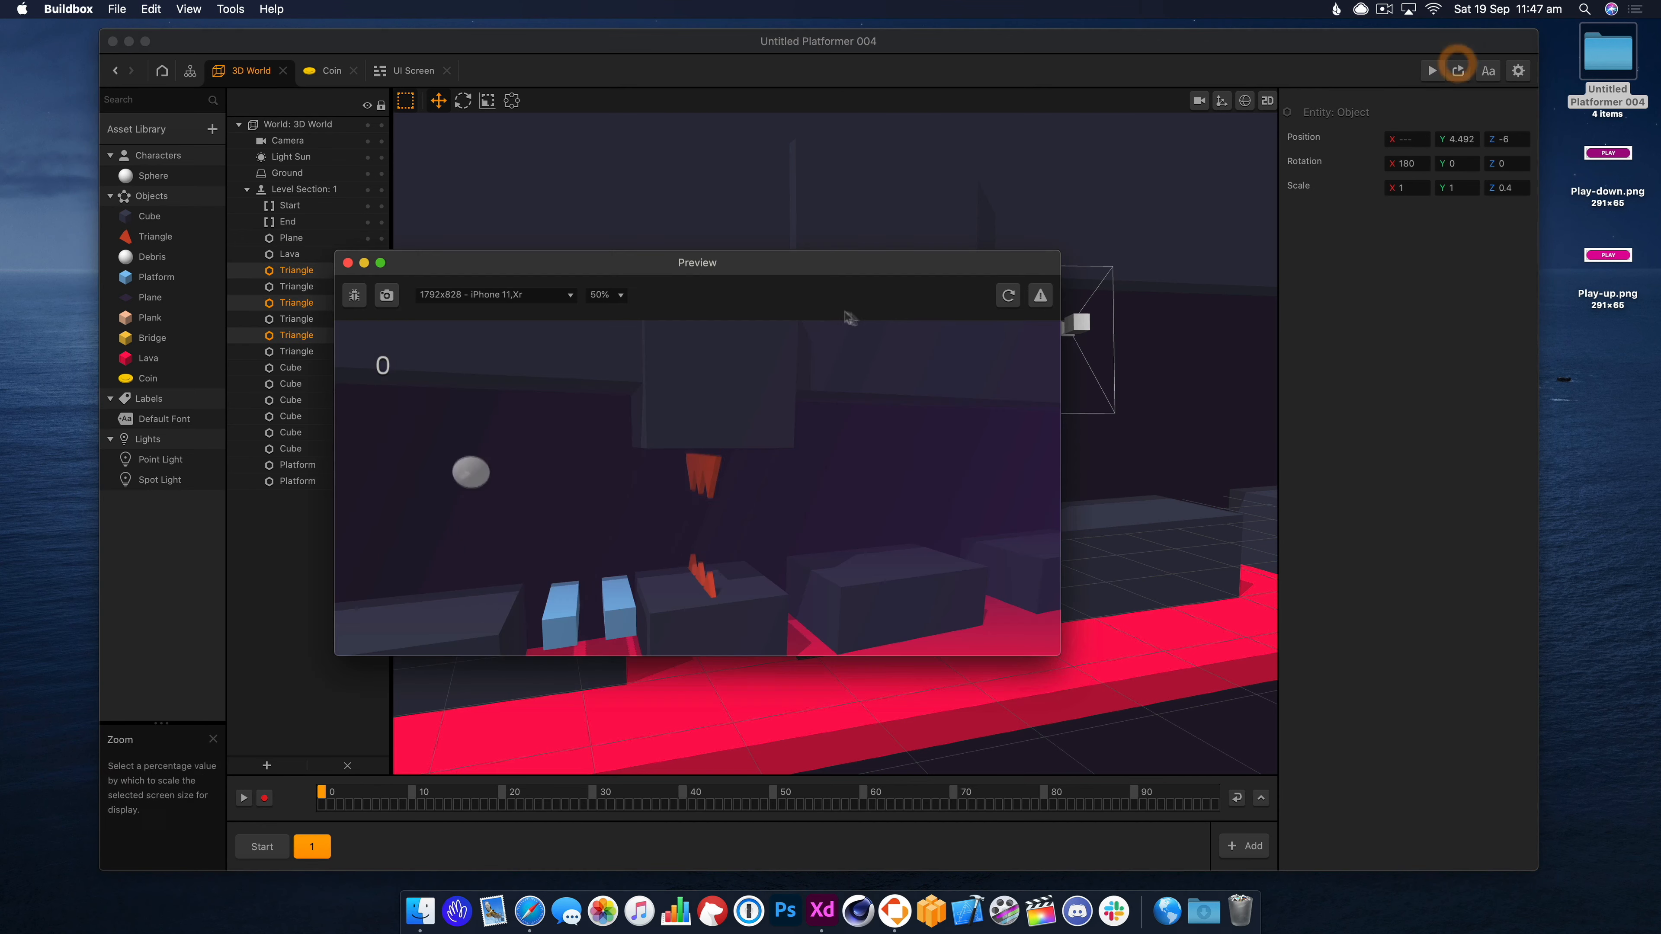
left_click(866, 452)
left_click(352, 262)
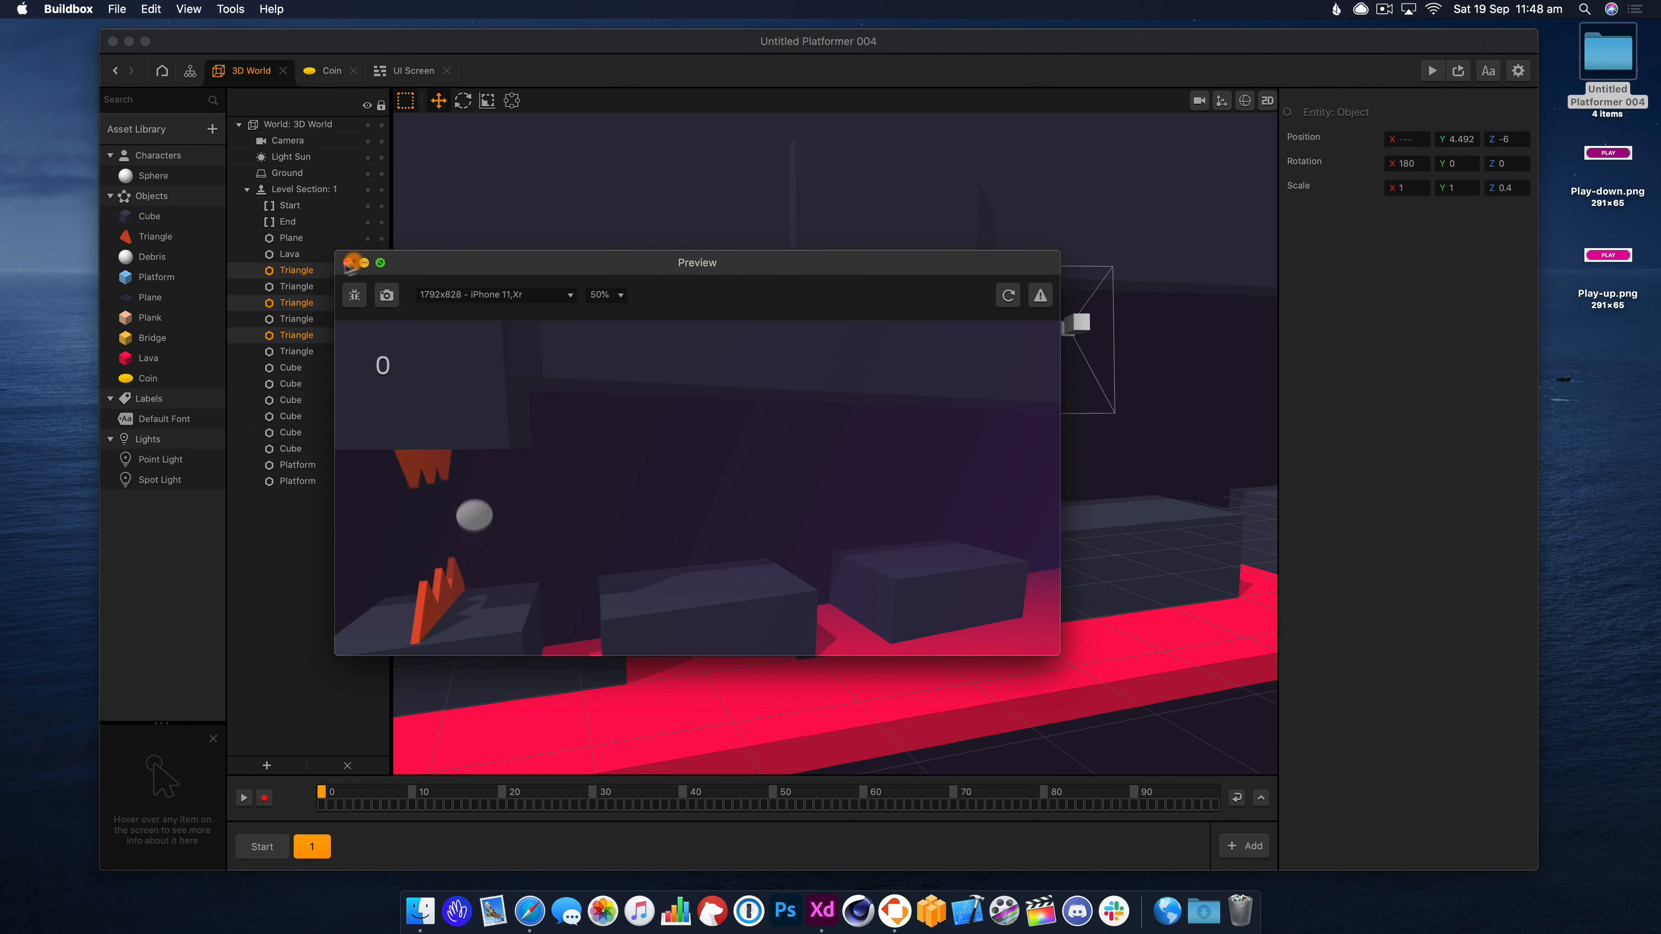
Make the ceiling block thinner, lower it onto the spikes, and playtest.
left_click(814, 288)
left_click(487, 100)
left_click_drag(798, 257, 829, 258)
left_click(438, 100)
left_click_drag(861, 183, 913, 244)
left_click(1433, 71)
left_click(880, 474)
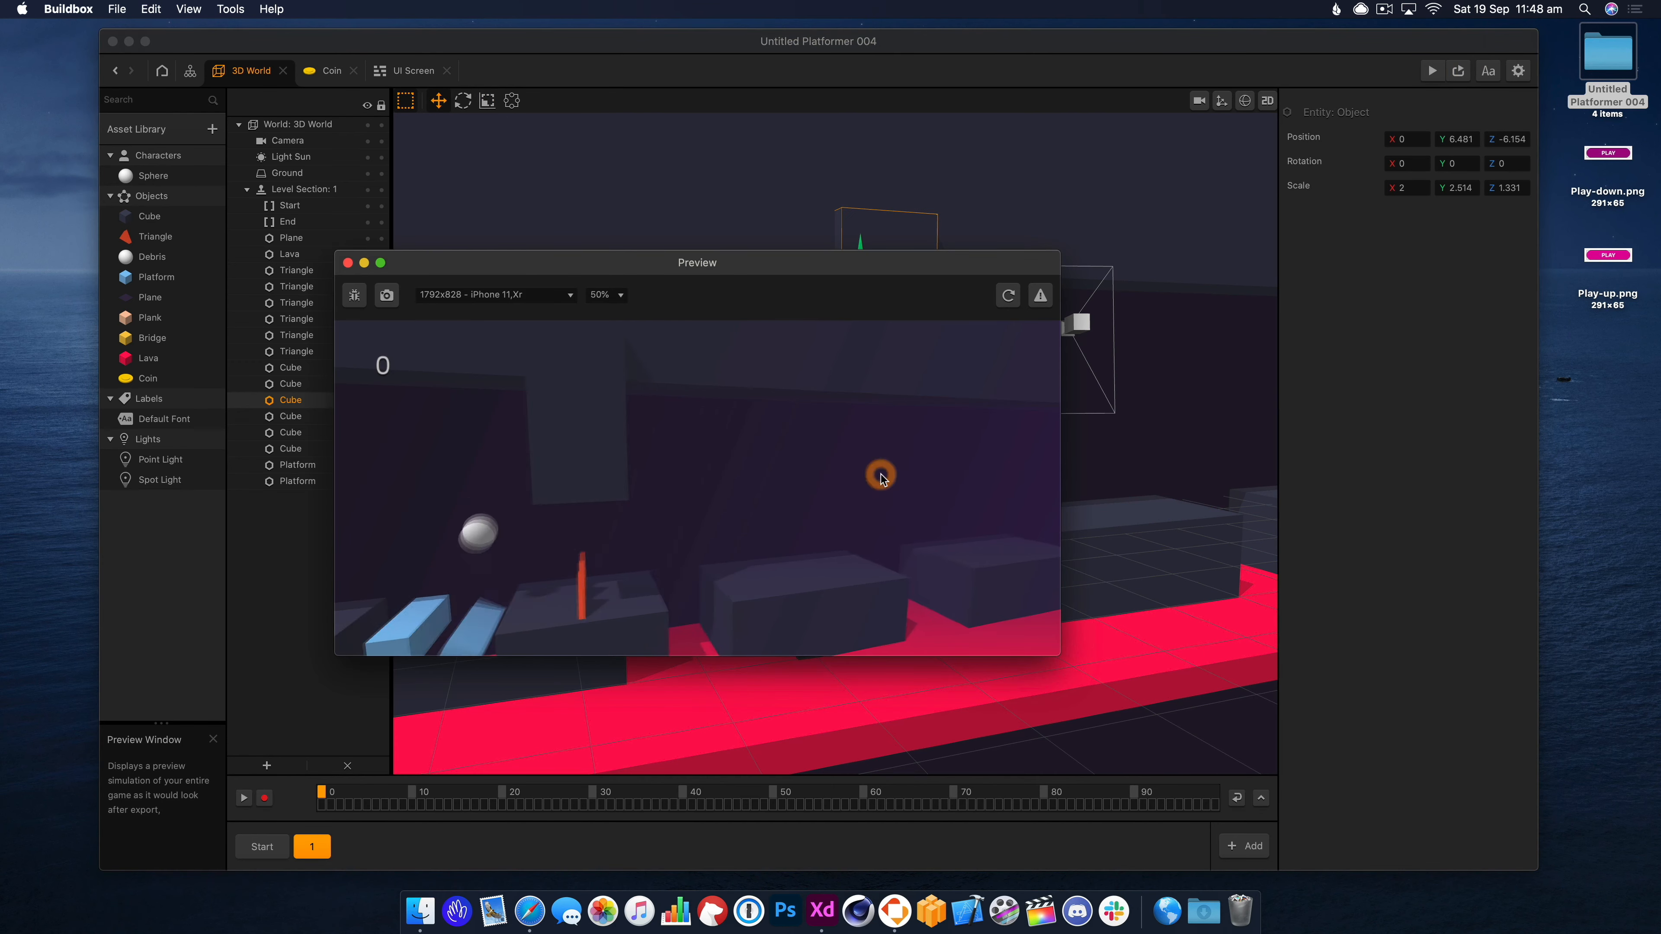
left_click(348, 262)
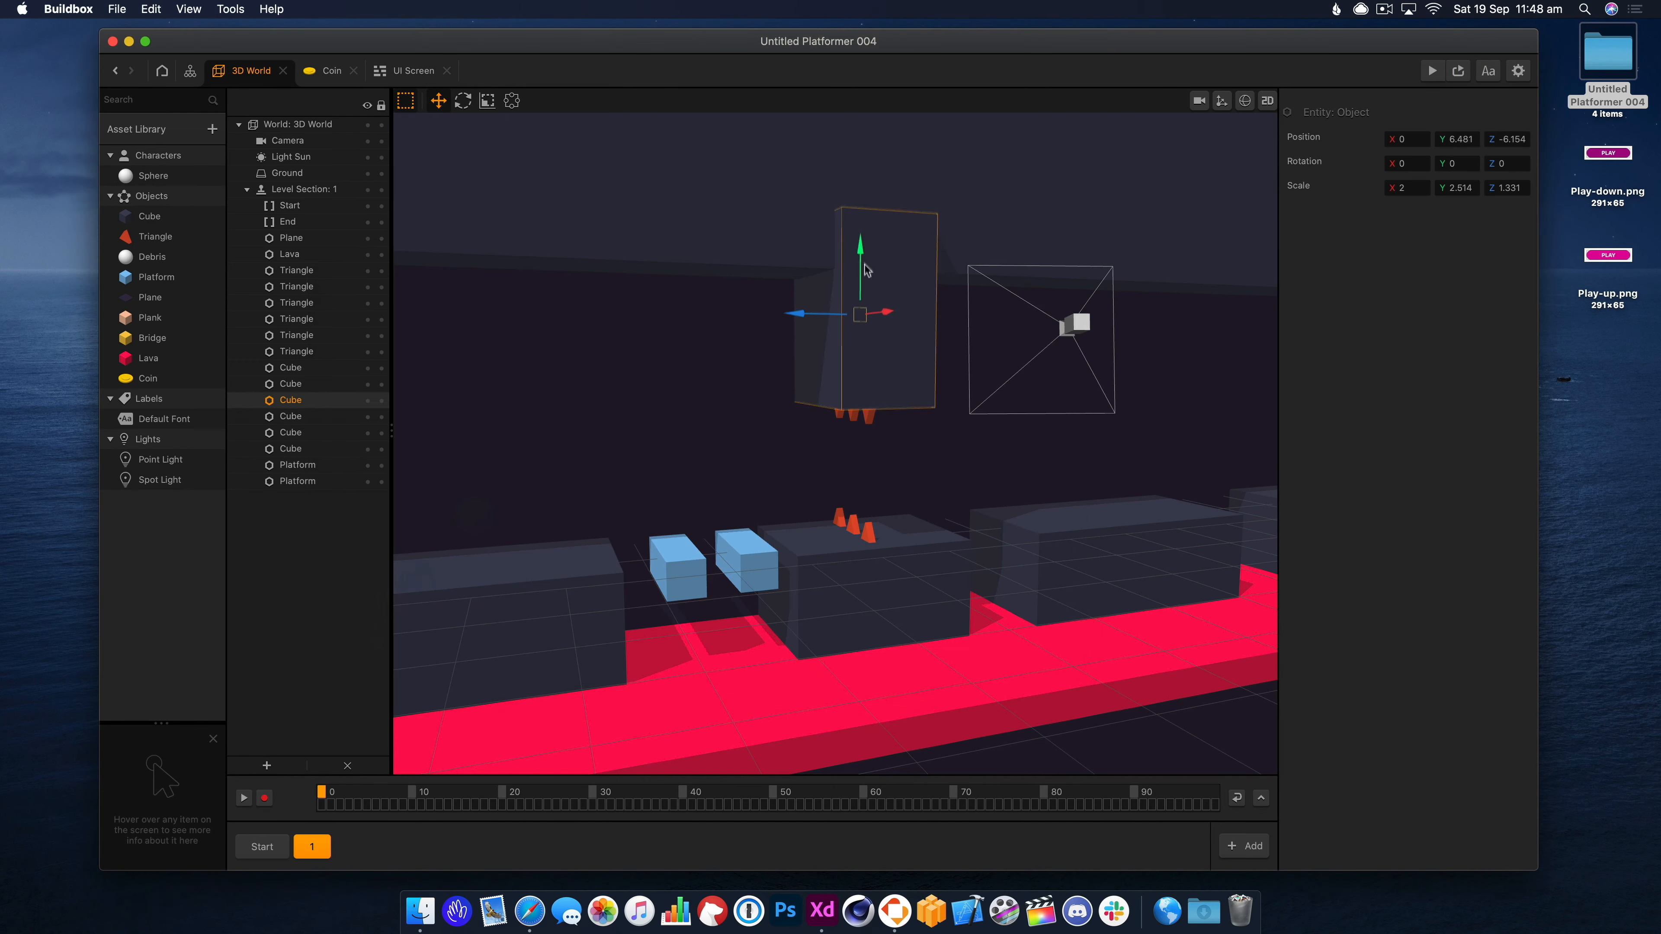
Playtest the crusher through the game camera, then nudge the hanging spikes up to Y 4.91.
left_click(1072, 176)
left_click(1199, 101)
left_click_drag(973, 507, 1001, 496)
left_click(1431, 70)
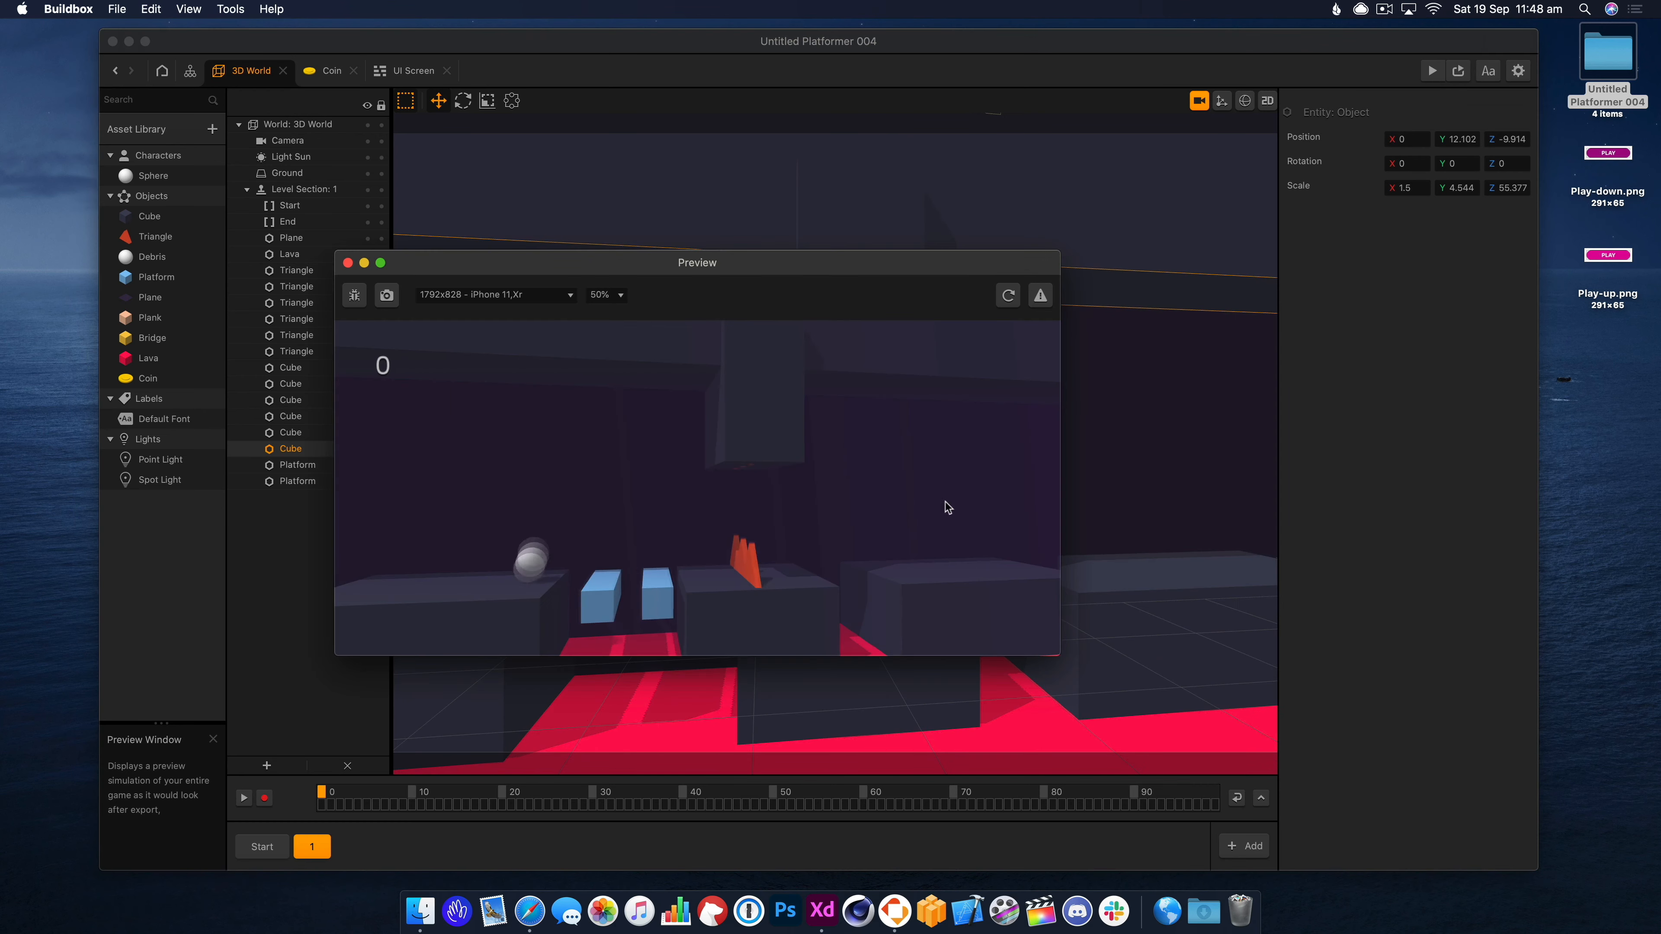
left_click(935, 505)
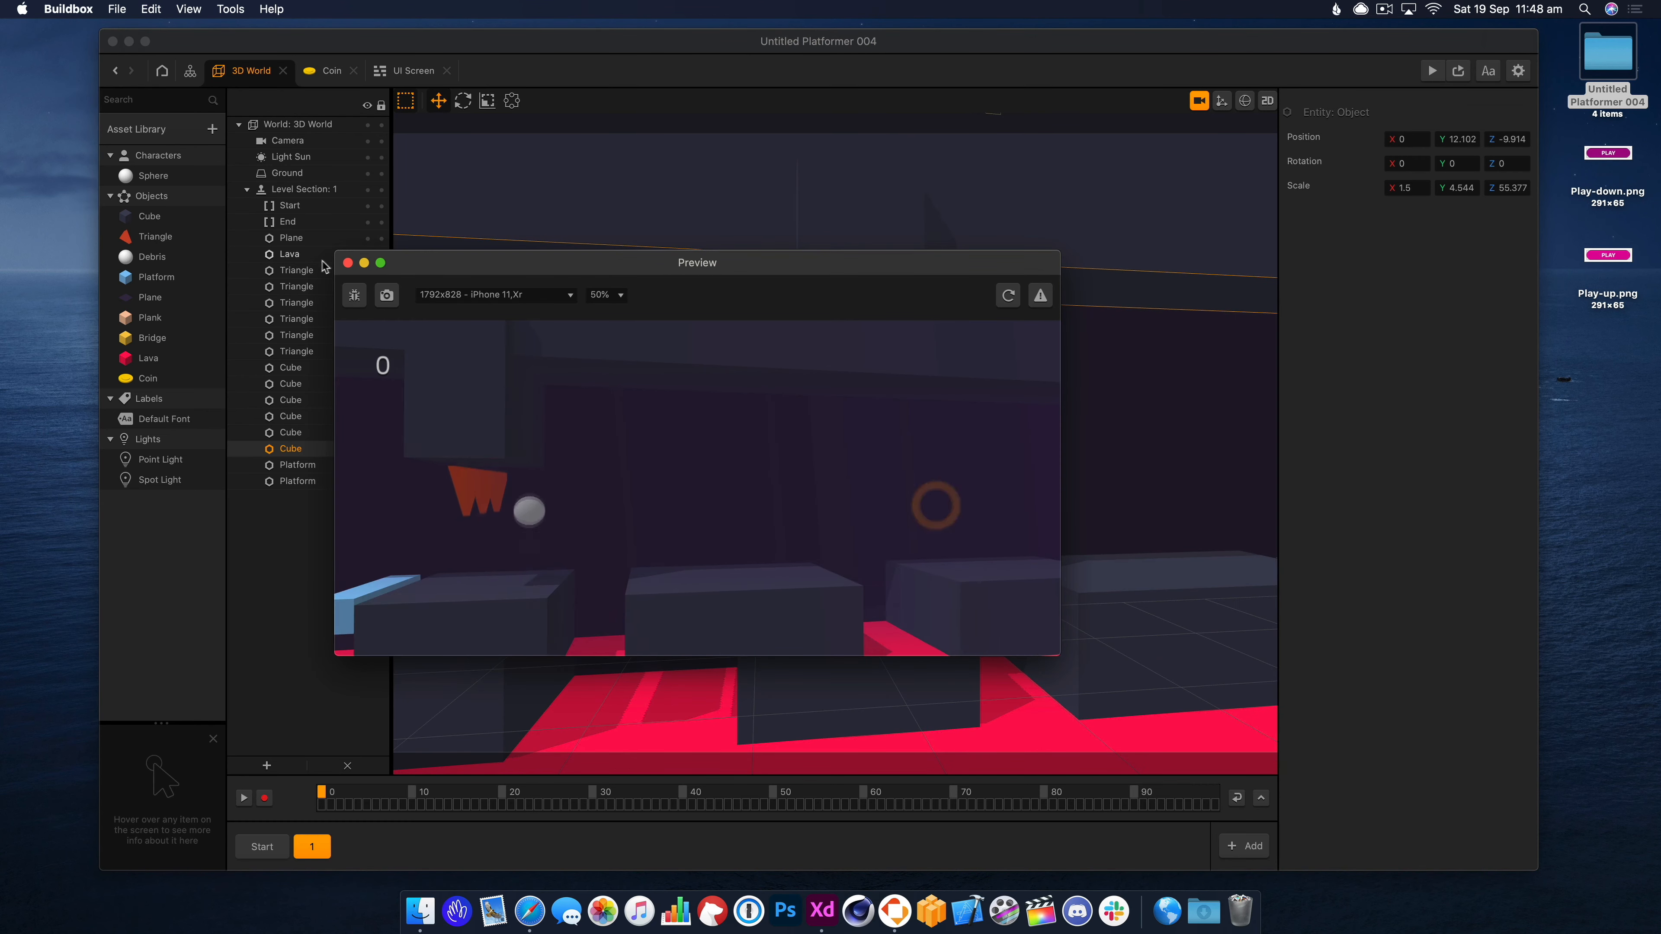
left_click(348, 263)
left_click(845, 424)
left_click(1199, 101)
left_click(877, 391, "shift")
left_click(898, 391, "shift")
left_click_drag(906, 363, 906, 347)
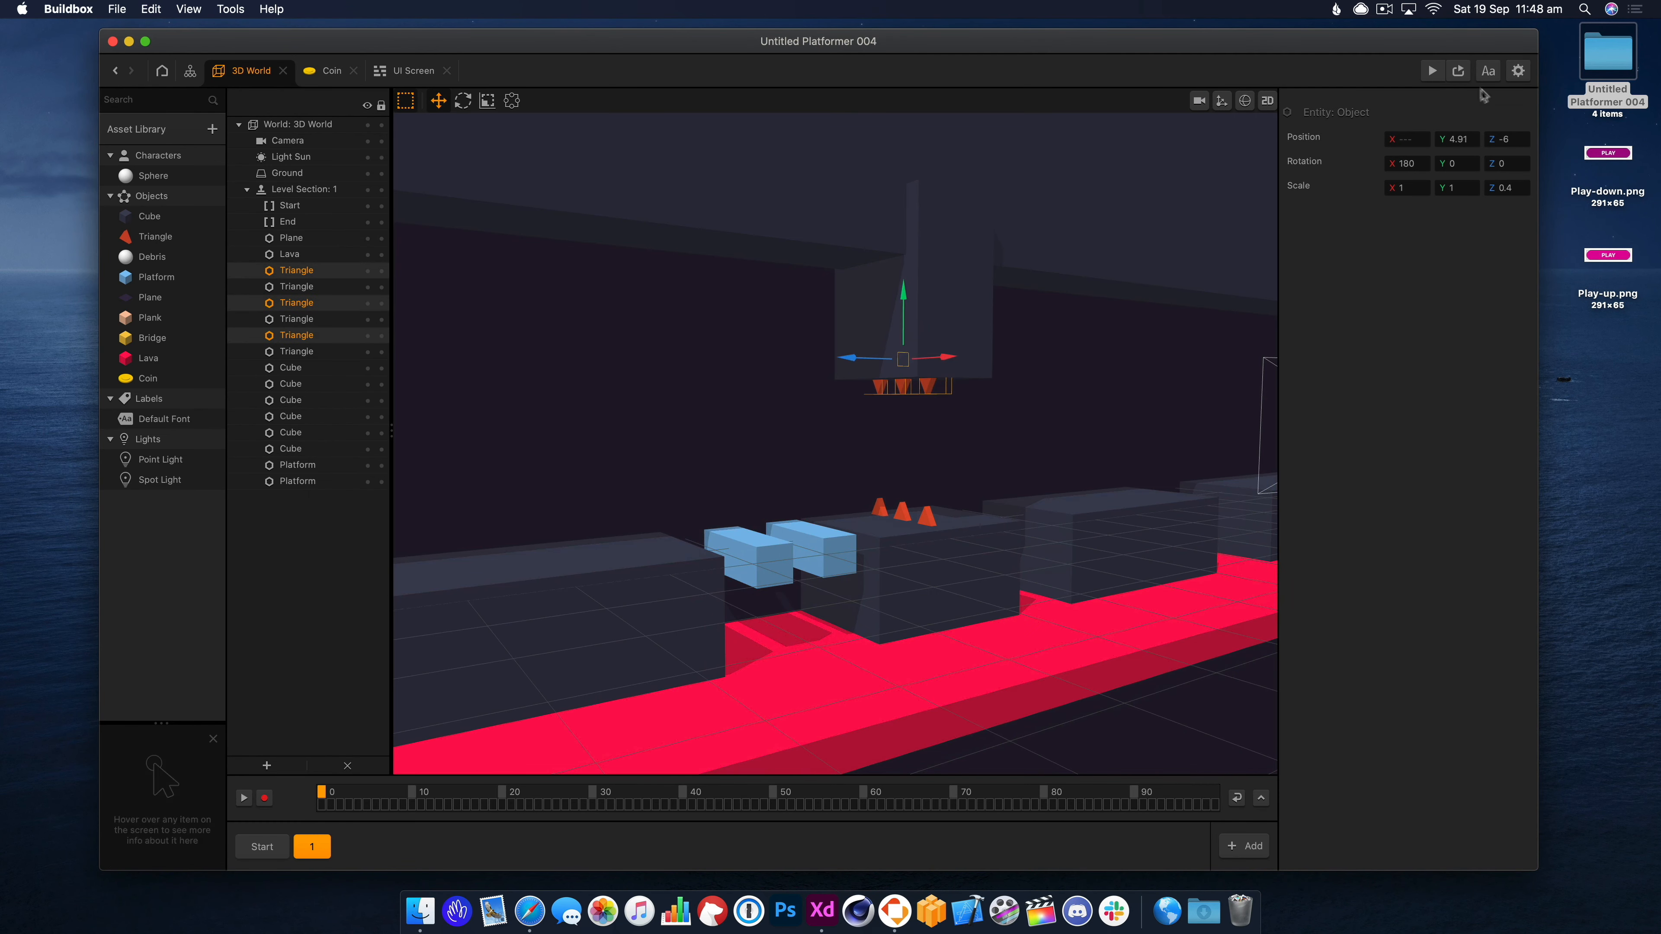
Playtest in Preview, then move a copy of the hanging block left and up.
left_click(1431, 70)
left_click(347, 262)
left_click(883, 307)
right_click_drag(902, 327, 1027, 347)
left_click_drag(752, 298, 731, 245, "alt")
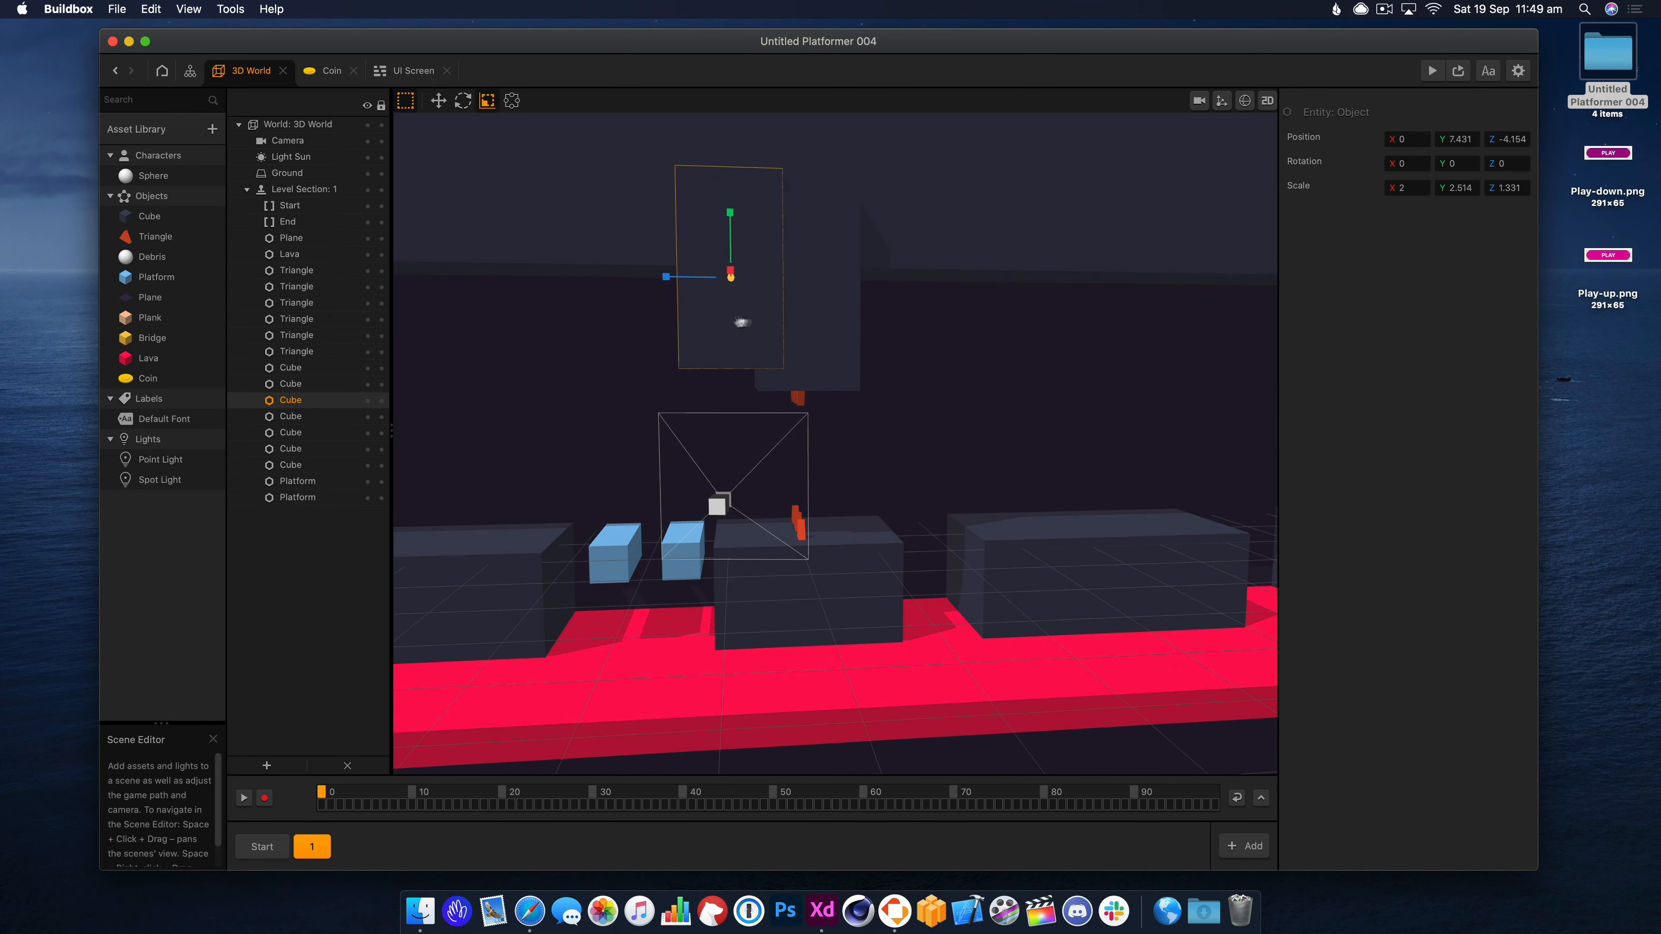
right_click_drag(741, 323, 765, 322)
Shift the neighbouring block sideways and raise the left block up to the ceiling.
left_click(436, 98)
left_click(960, 311)
mouse_move(839, 268)
left_mouse_down()
mouse_move(933, 292)
mouse_move(859, 273)
left_mouse_up()
left_click(487, 100)
left_click(437, 100)
left_click(853, 306)
right_click_drag(1037, 319, 990, 323)
left_click_drag(717, 231, 717, 206)
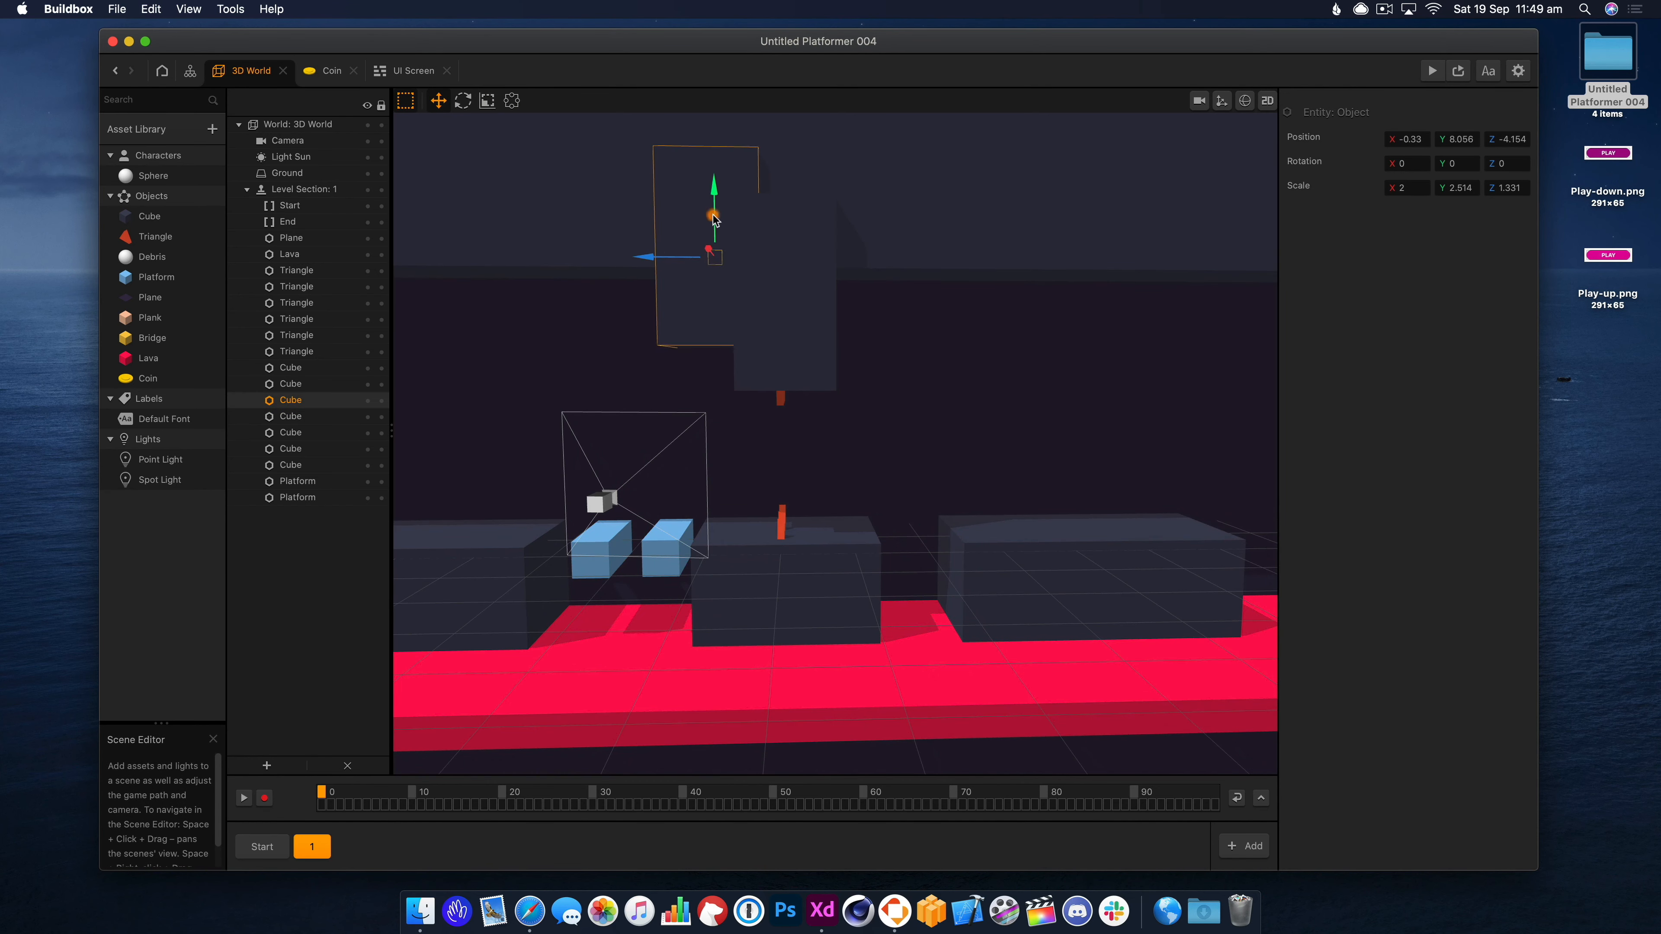
Duplicate the raised block, then duplicate the three spike triangles and raise the copies beneath it.
key("super+d")
key("super+d")
left_click(786, 169)
right_click_drag(800, 175, 915, 230)
left_click(879, 378)
left_click(866, 380)
left_click(854, 382)
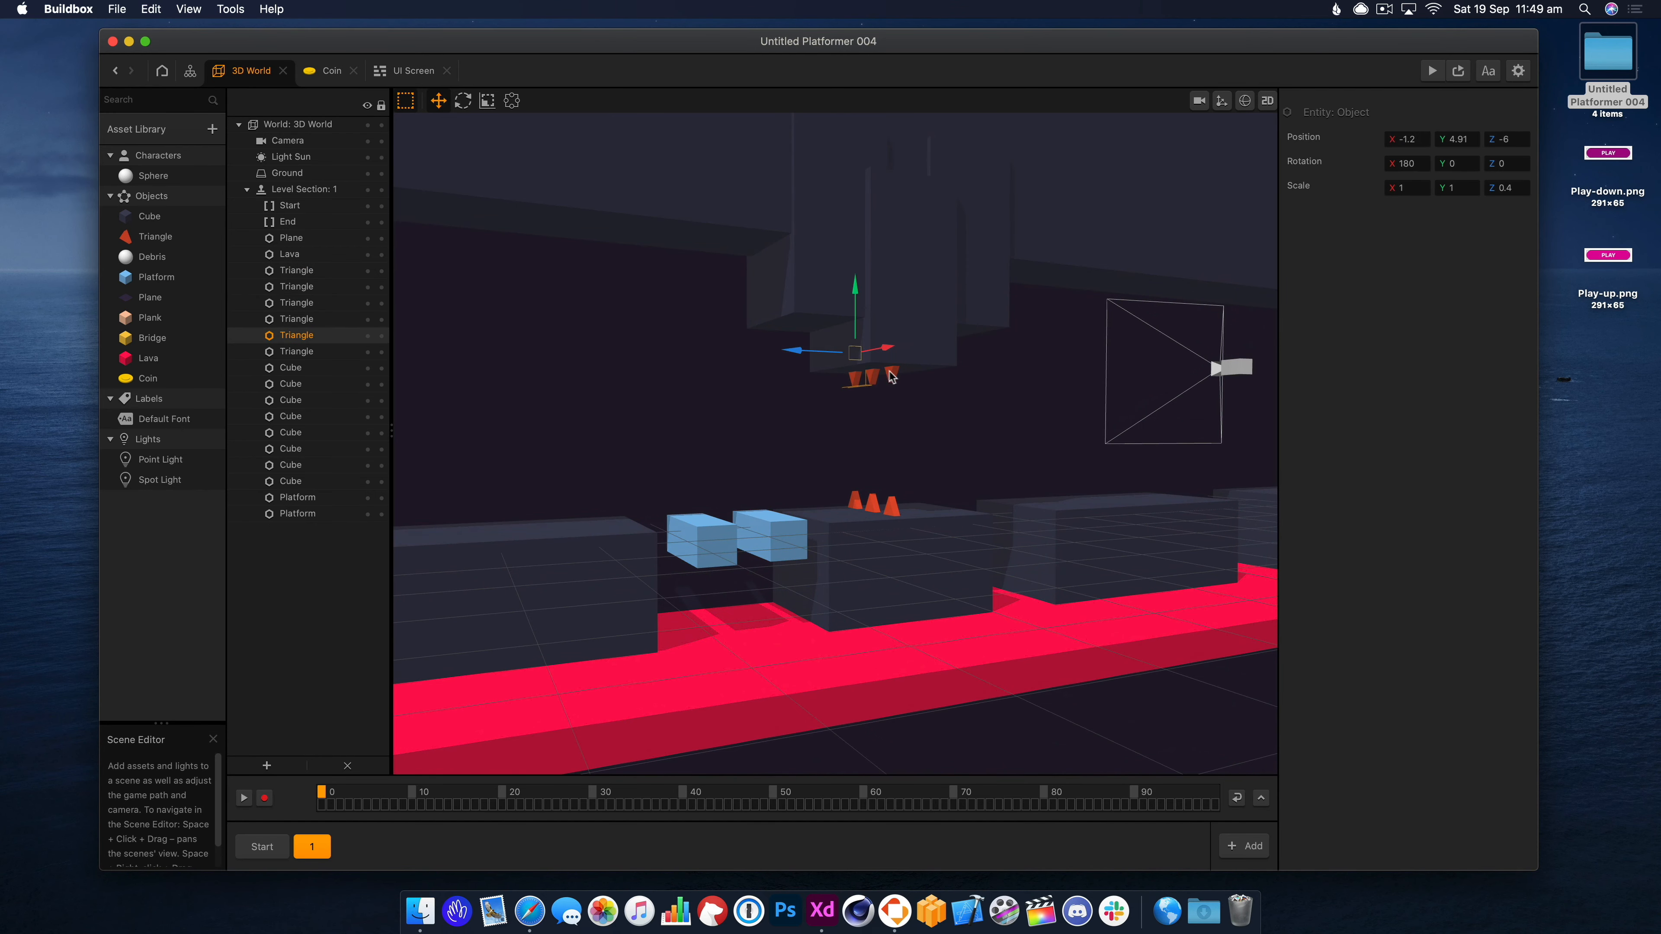
left_click(890, 373, "shift")
left_click(872, 377, "shift")
right_click_drag(873, 376, 765, 367)
key("super+d")
left_click_drag(717, 347, 719, 303)
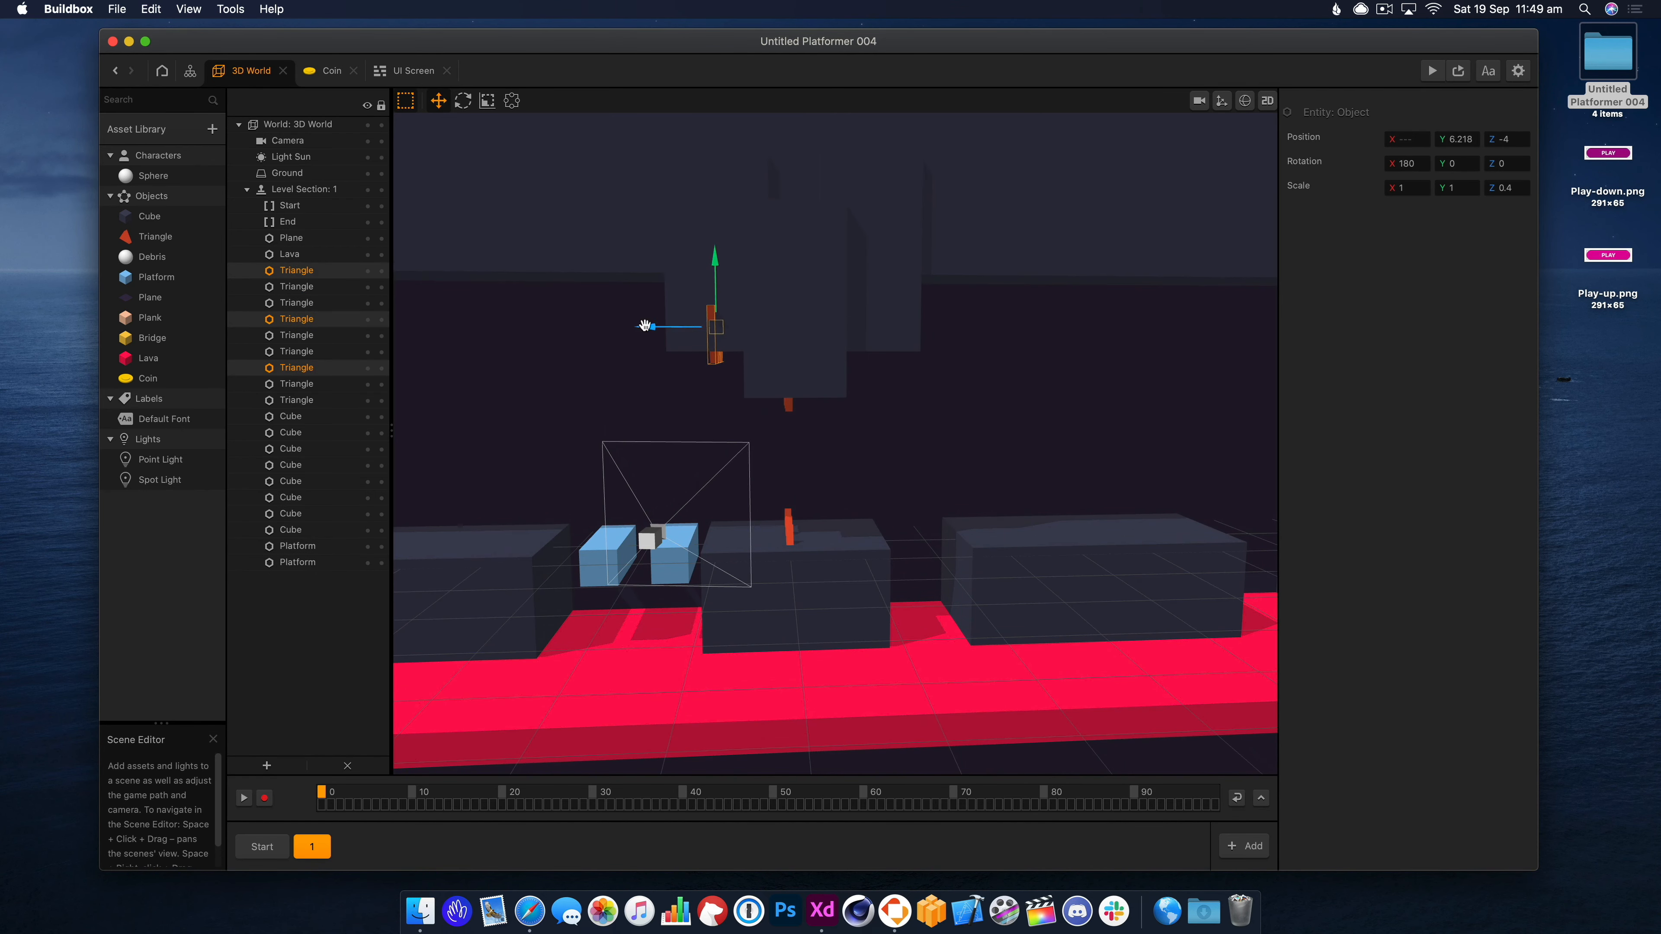
right_click_drag(645, 325, 759, 335)
Playtest the crusher section twice in Preview and lower the ceiling spikes slightly.
left_click(1432, 70)
left_click(348, 263)
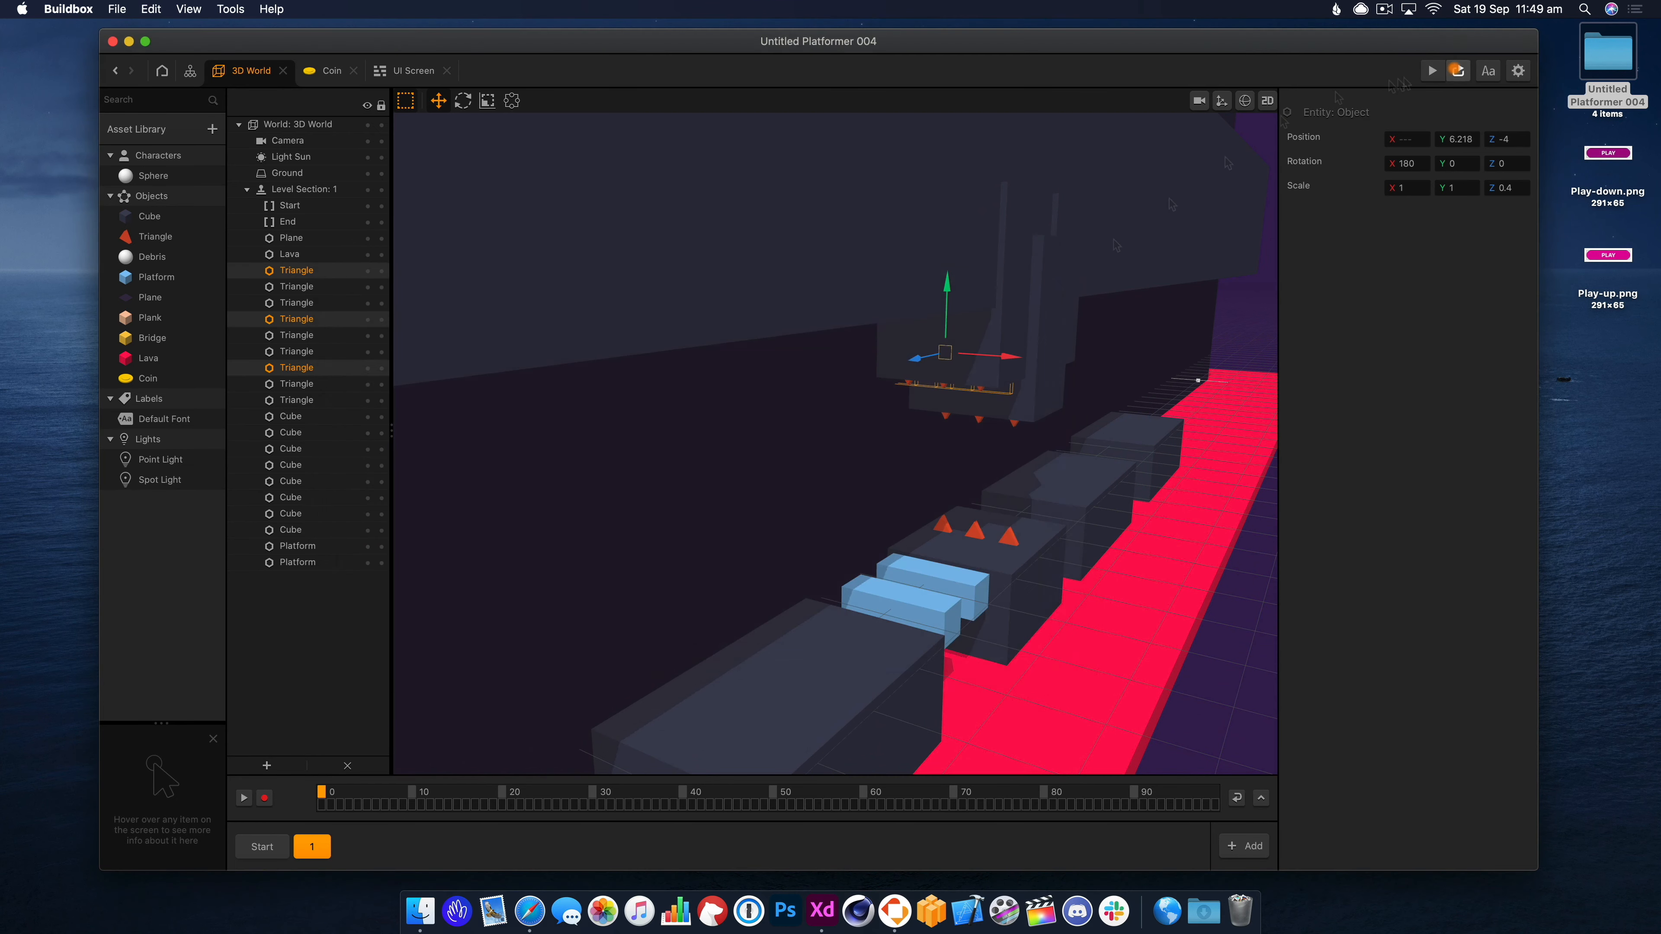
left_click(1432, 70)
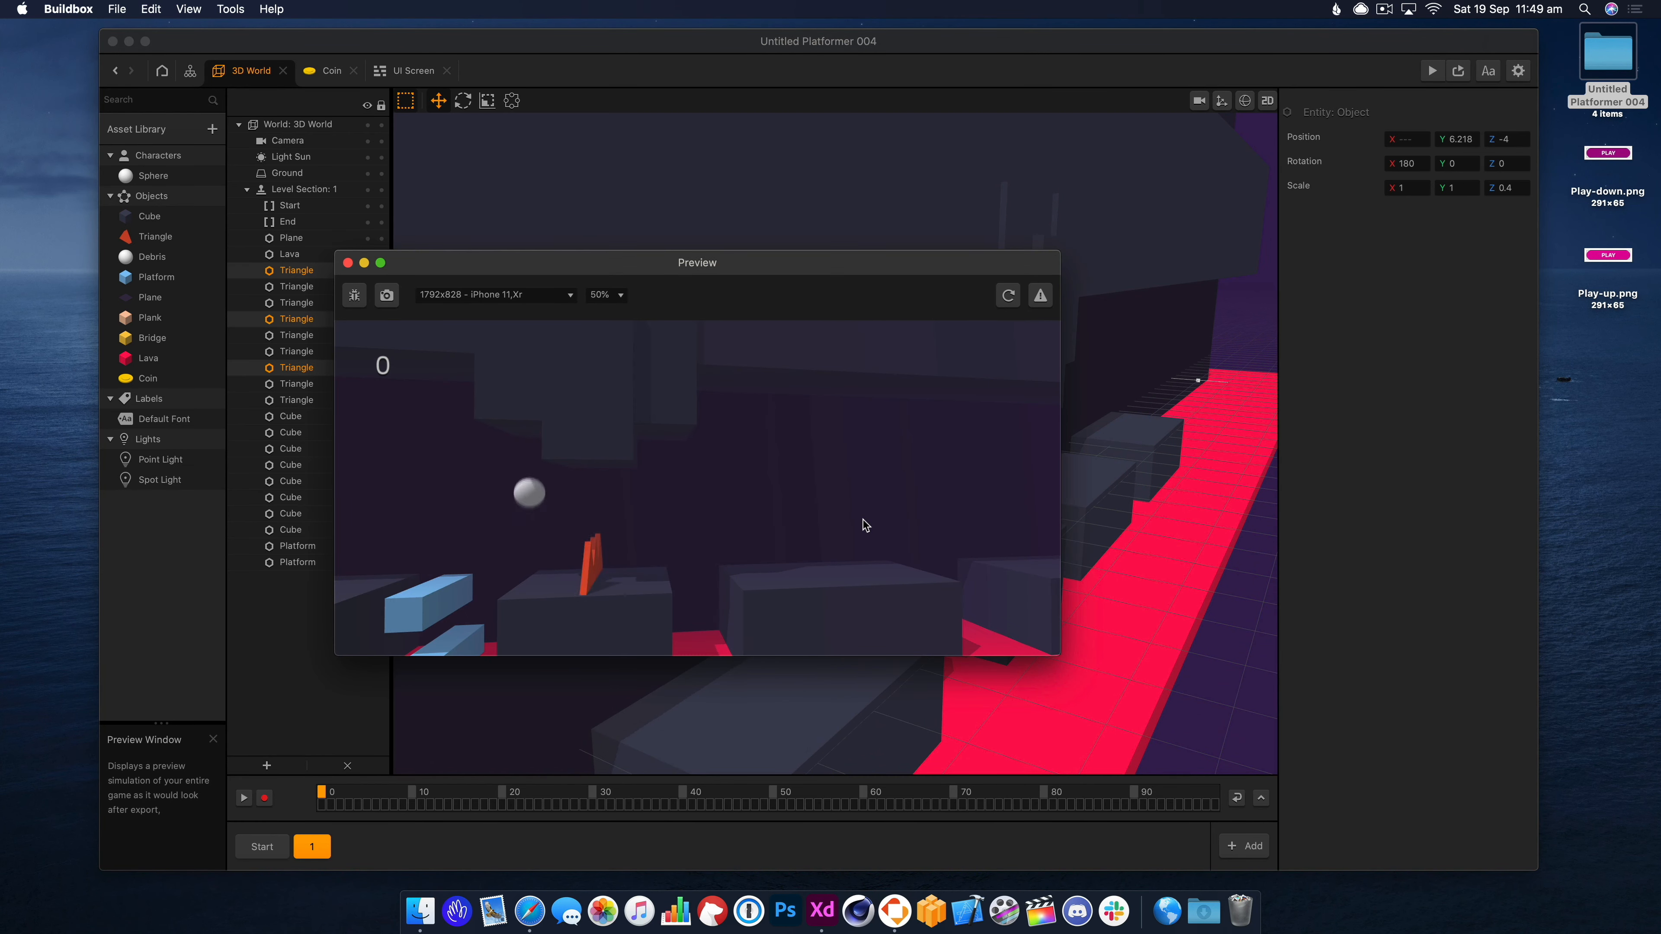
left_click(348, 262)
left_click_drag(951, 299, 952, 309)
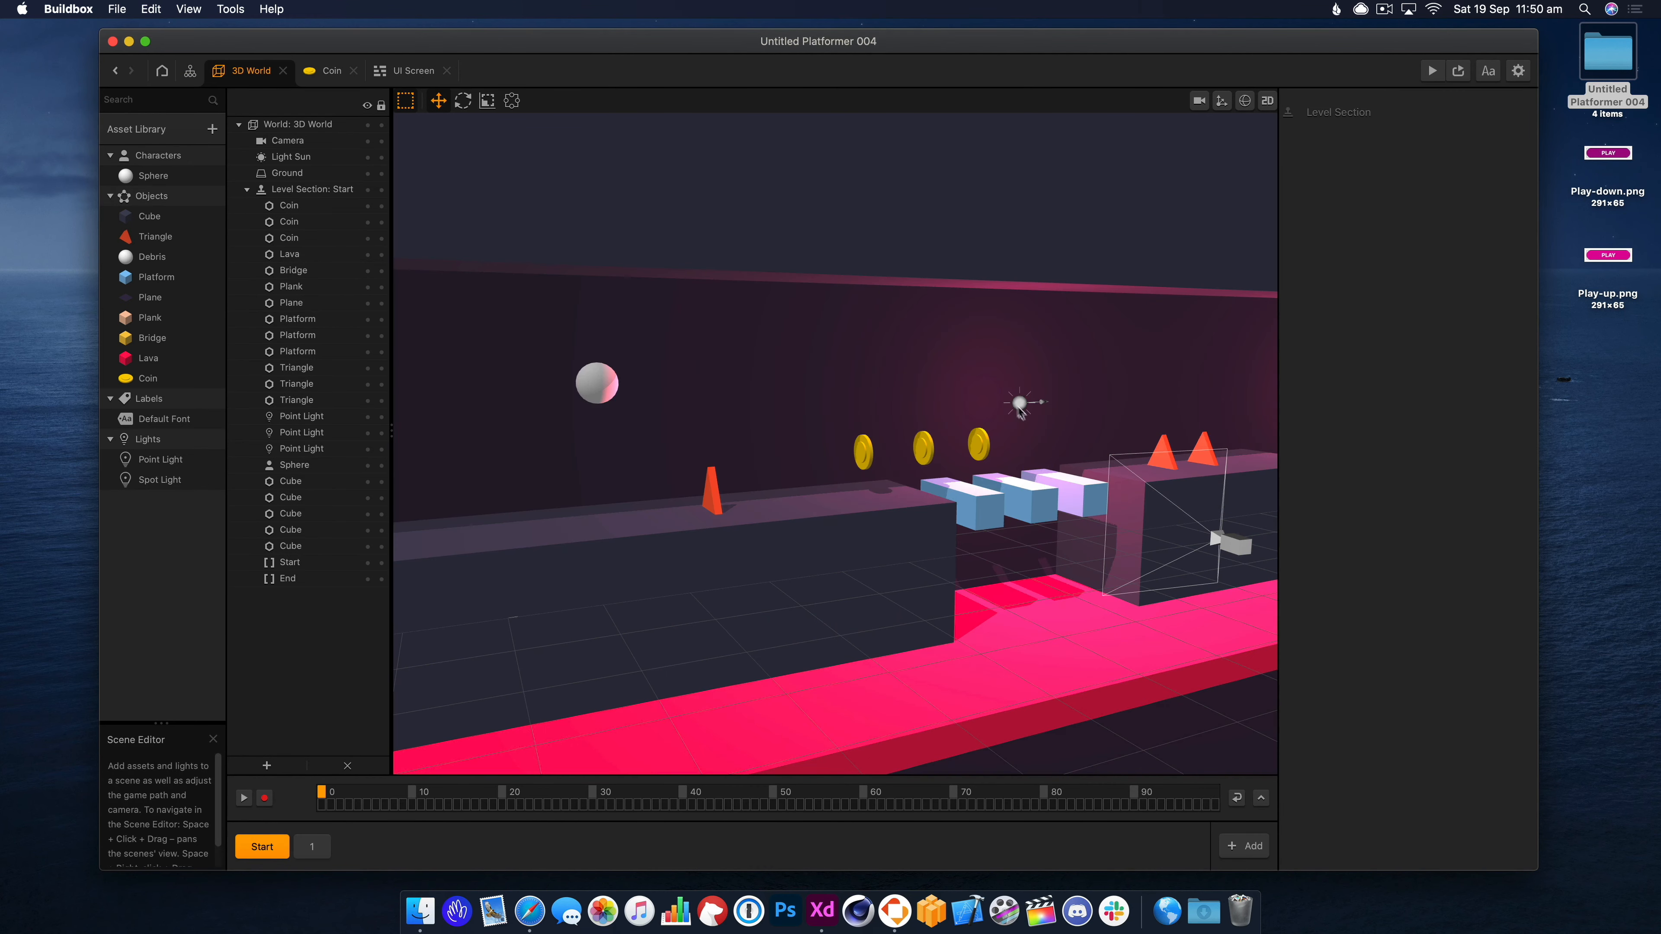
Copy the pink point light from Start into section 1 and place it above the middle platform.
left_click(1019, 407)
key("super+c")
left_click(312, 847)
key("super+v")
left_click_drag(984, 403, 1018, 407)
right_click_drag(1047, 438, 969, 449)
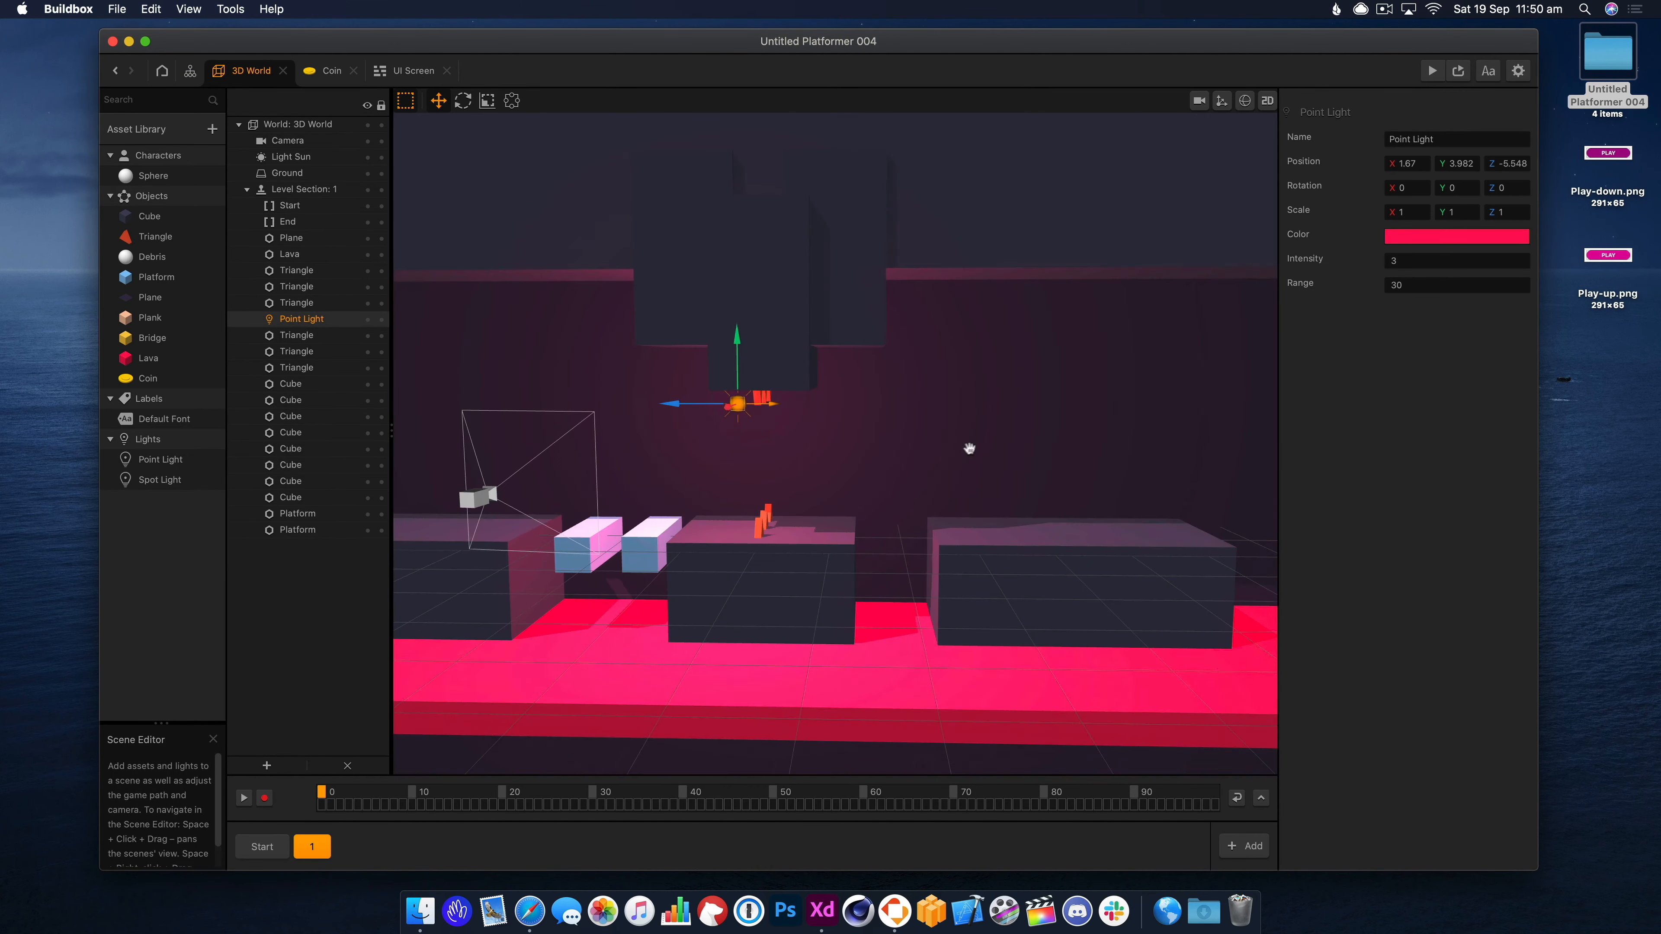
left_click_drag(740, 360, 725, 455)
right_click_drag(864, 461, 948, 461)
left_click_drag(1059, 468, 1007, 464)
right_click_drag(1082, 461, 1005, 462)
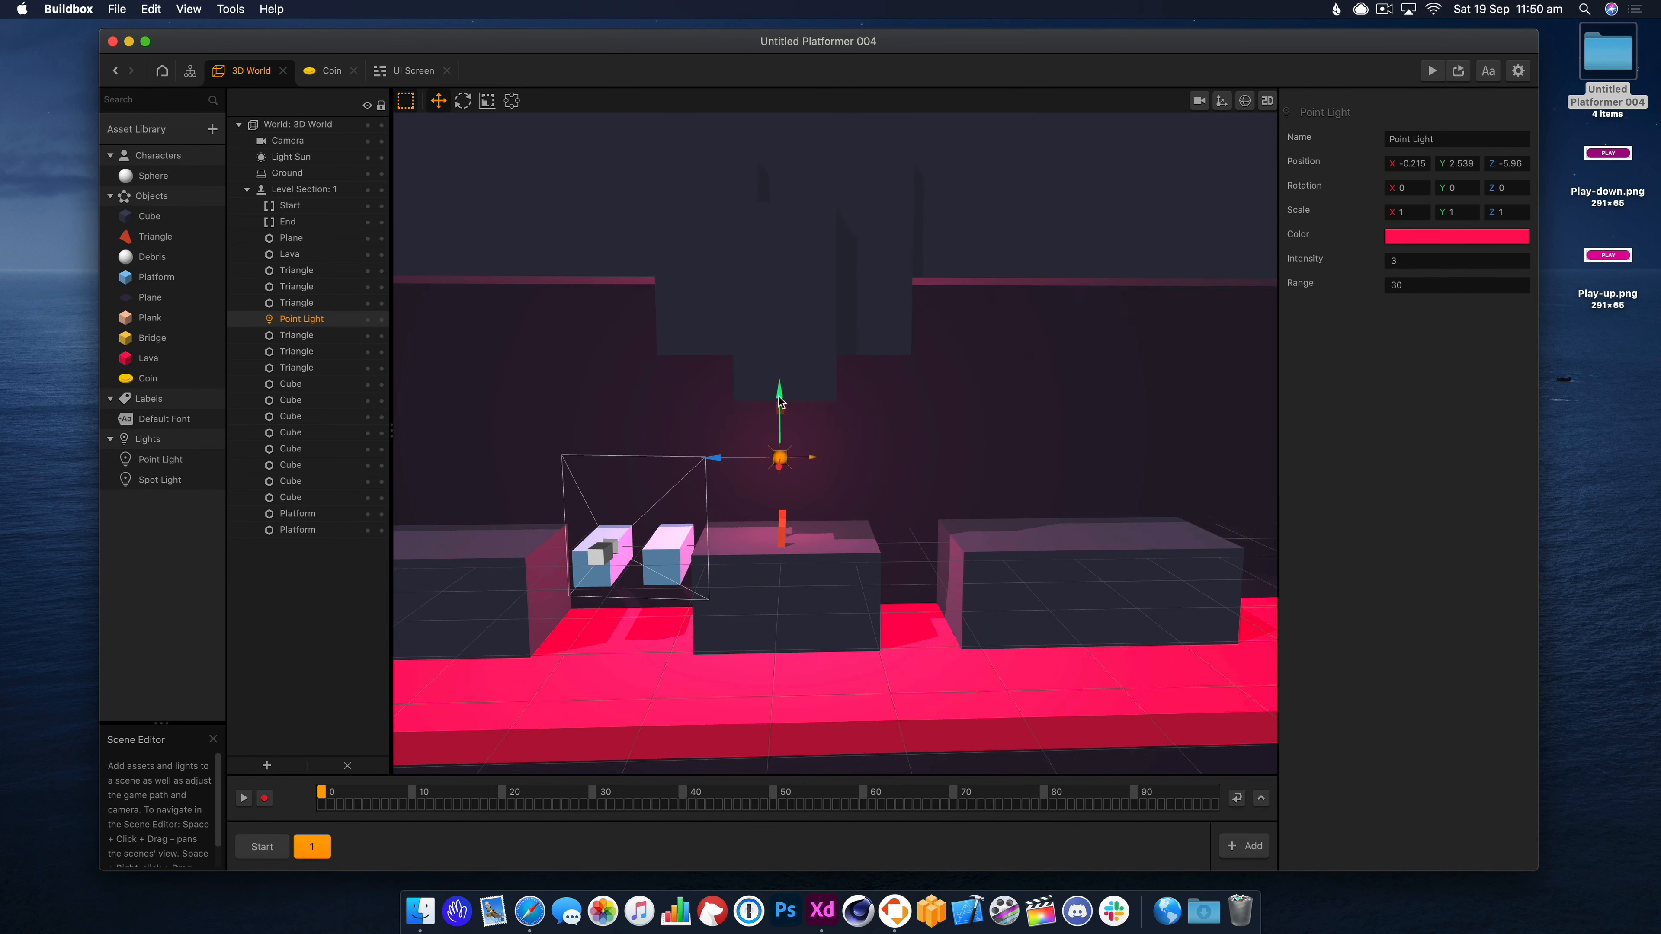
left_click_drag(780, 402, 780, 370)
Playtest the lit section in Preview.
left_click(1431, 70)
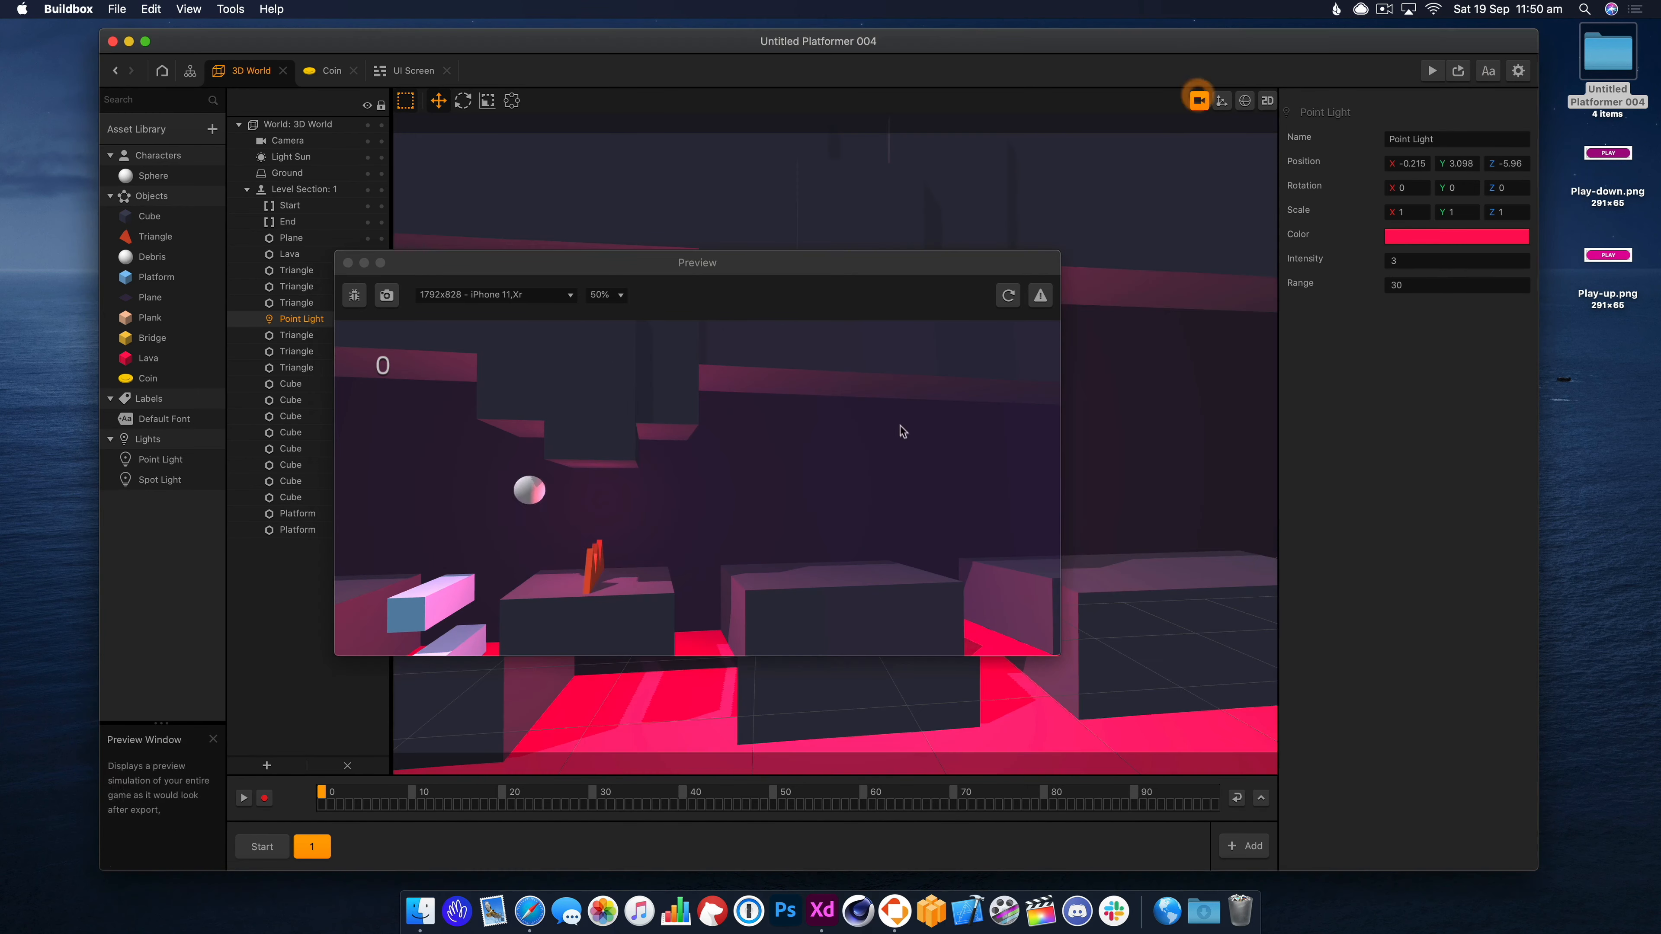
right_click_drag(1072, 450, 1122, 501)
left_click(400, 555)
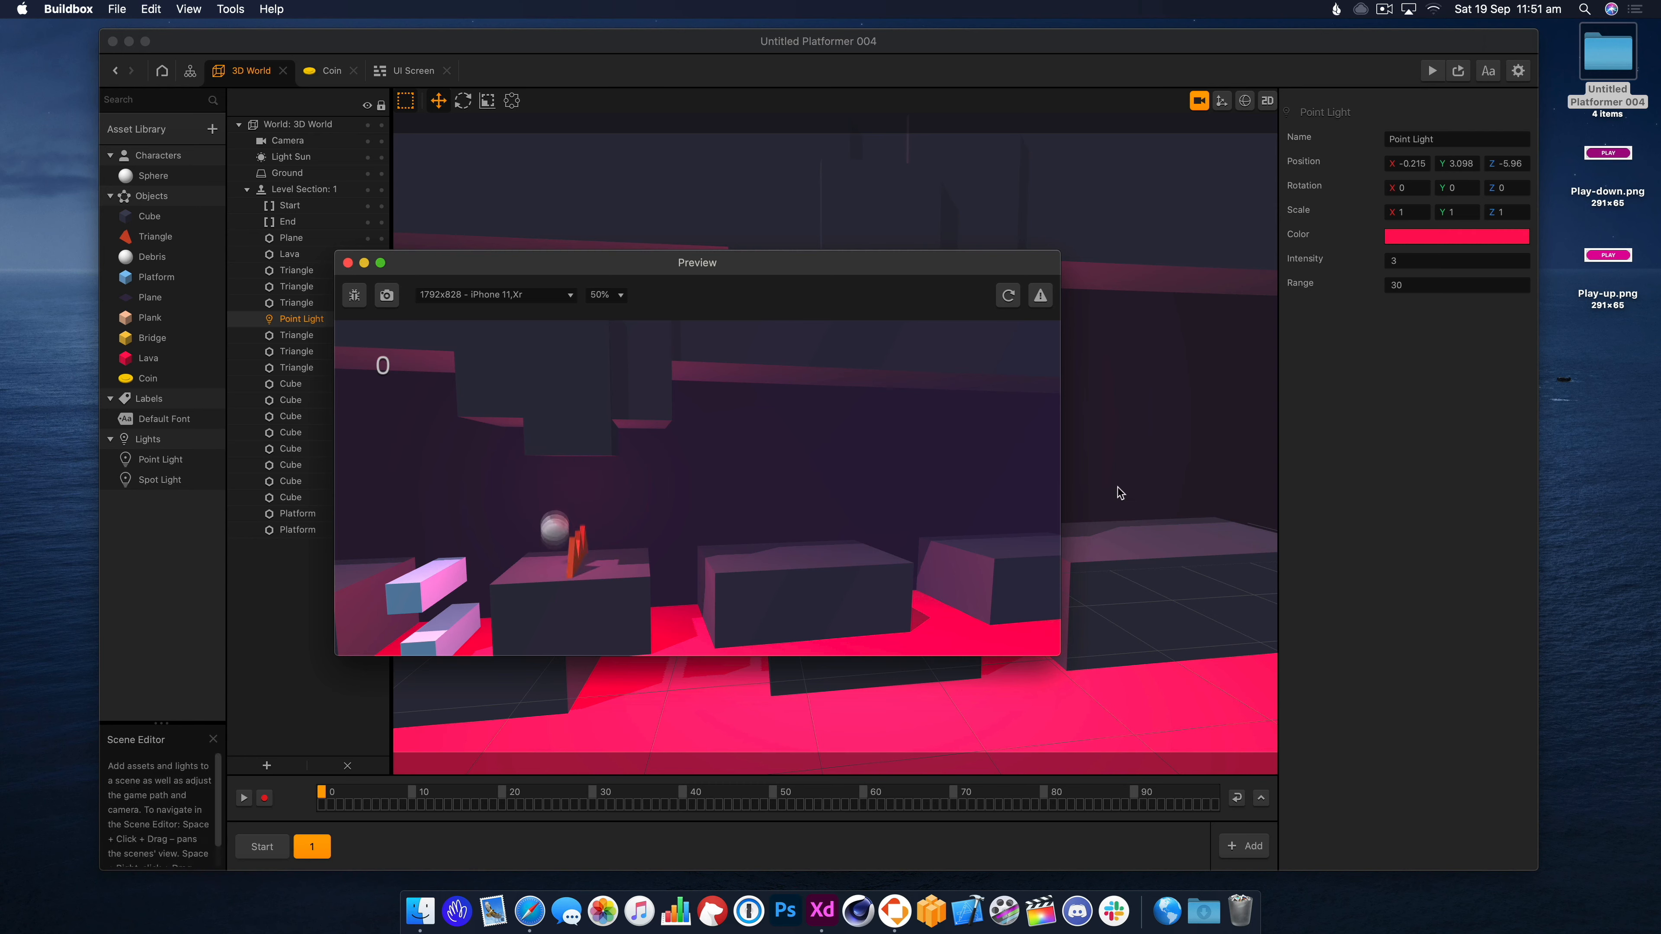
left_click(347, 263)
Shift the lower-left block and both platforms left, entering a height value of 0.
left_click(1199, 101)
mouse_move(555, 523)
right_mouse_down()
mouse_move(615, 547)
mouse_move(566, 533)
right_mouse_up()
left_click(548, 575)
left_click_drag(541, 592, 487, 593)
left_click(708, 531)
left_click_drag(676, 531, 712, 531)
left_click(756, 528)
mouse_move(712, 532)
right_mouse_down()
mouse_move(757, 606)
mouse_move(737, 546)
right_mouse_up()
left_click_drag(1478, 144, 1445, 148)
type("0")
key("Tab")
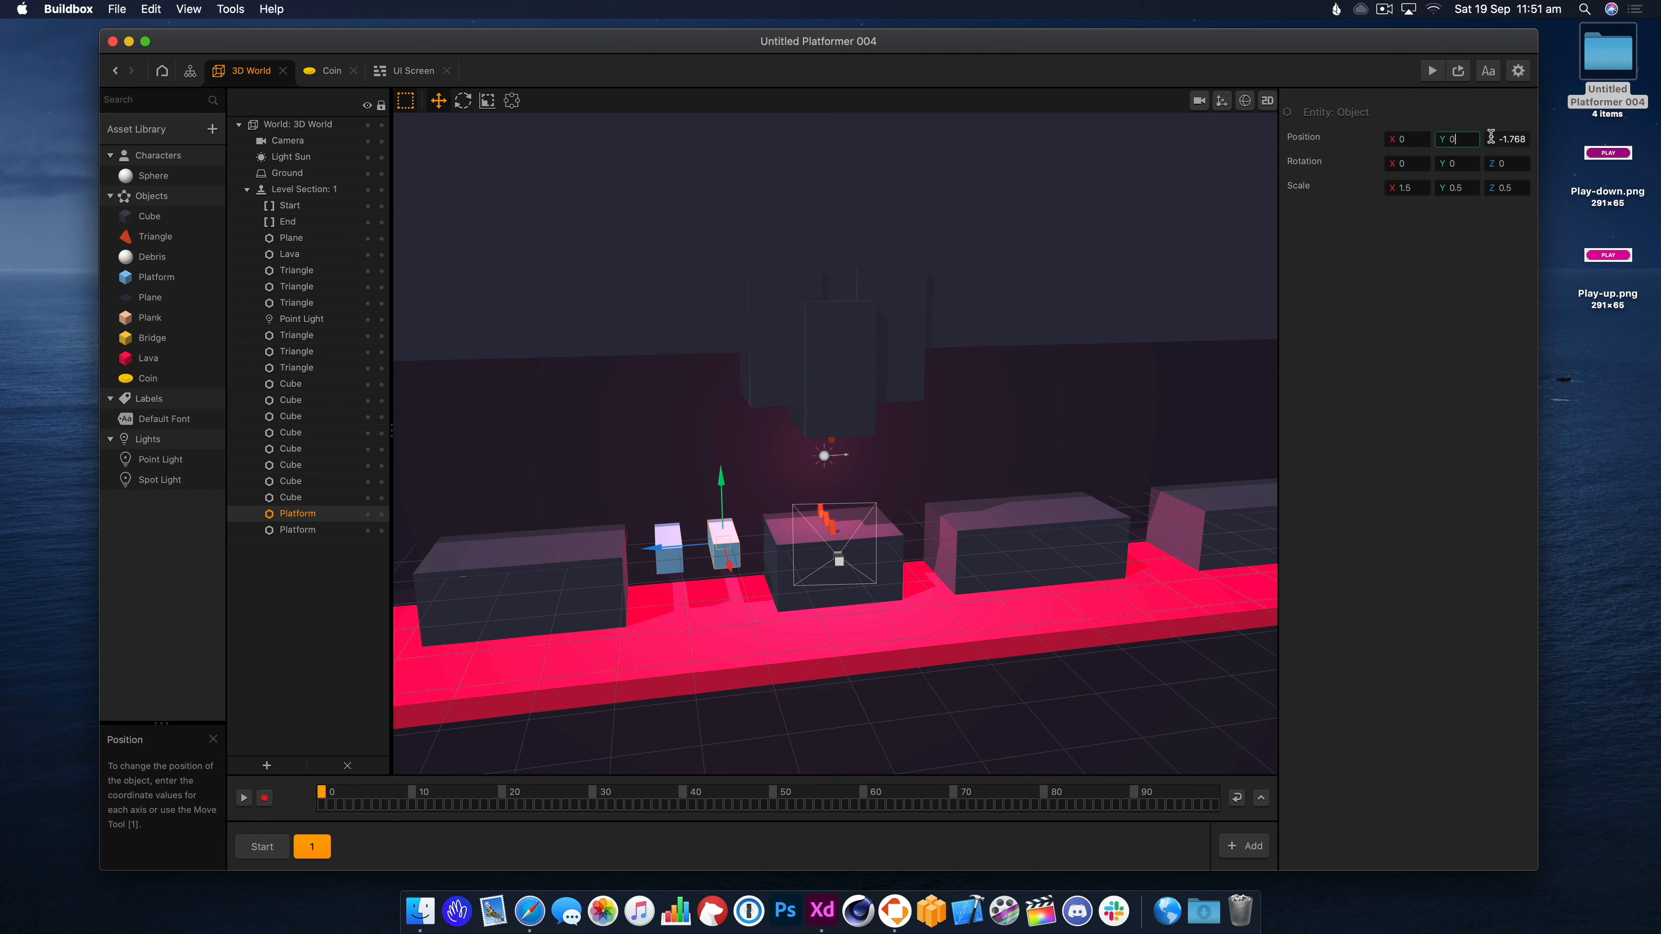
Set the left block's position values to 0, -1 and 5.3 in the inspector.
left_click(589, 564)
left_click(1484, 142)
double_click(1466, 137)
type("0")
key("Tab")
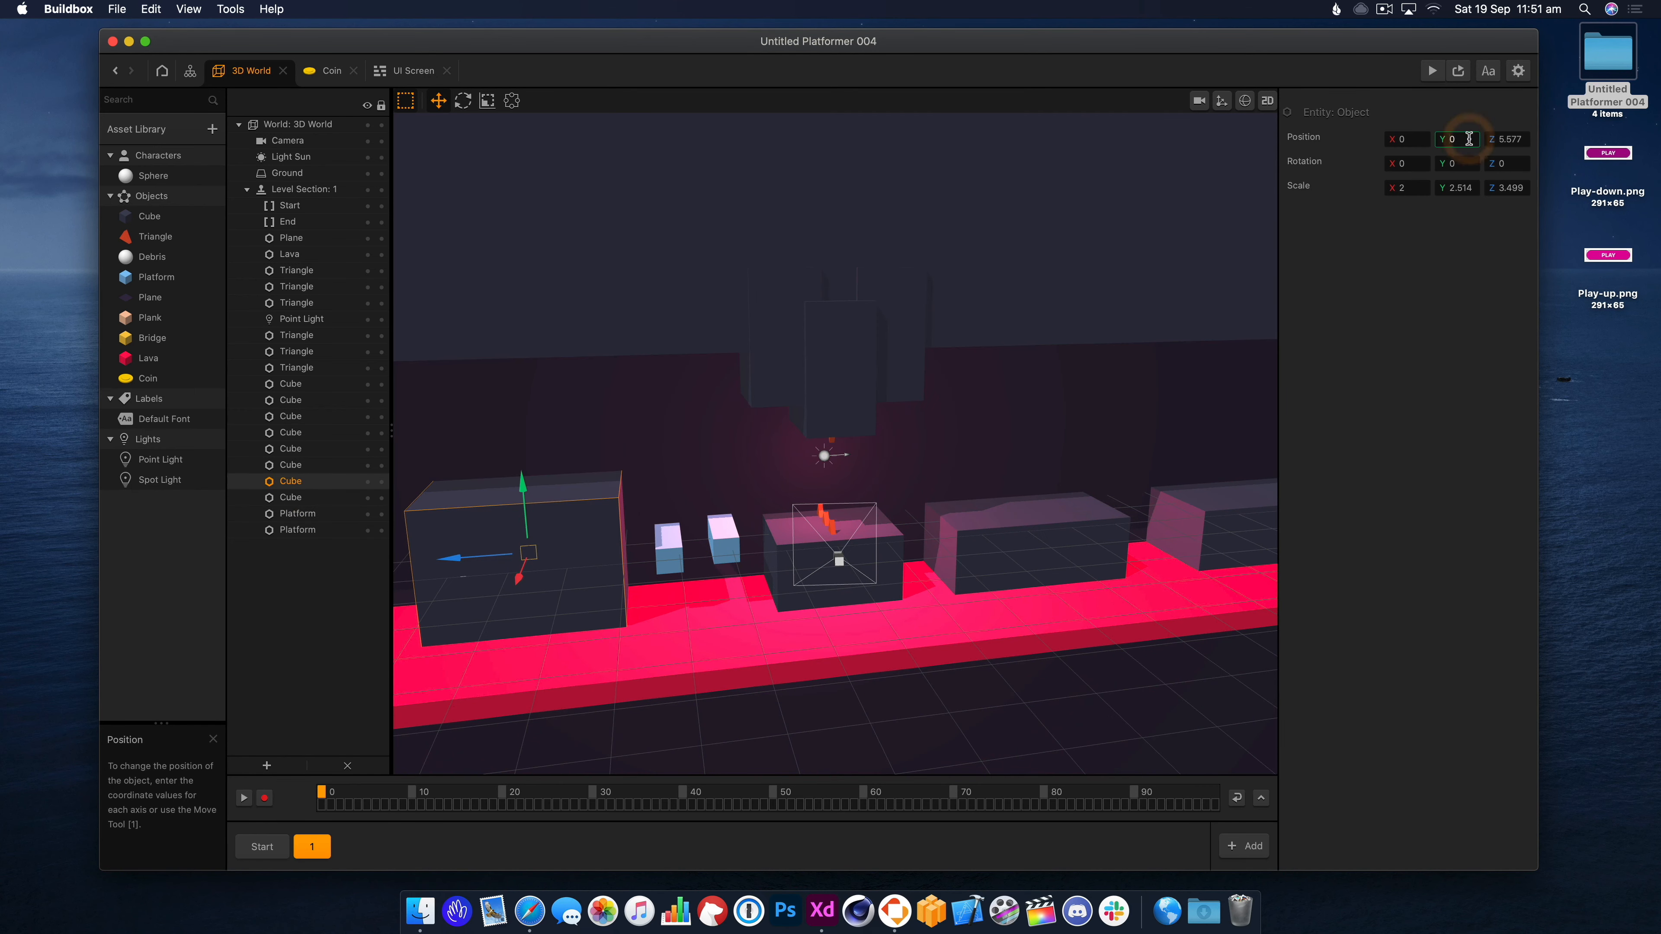
type("-1")
double_click(1508, 139)
type("5.3")
Set the right platform's Z to -2 and move the left block and platform further left.
left_click(675, 537)
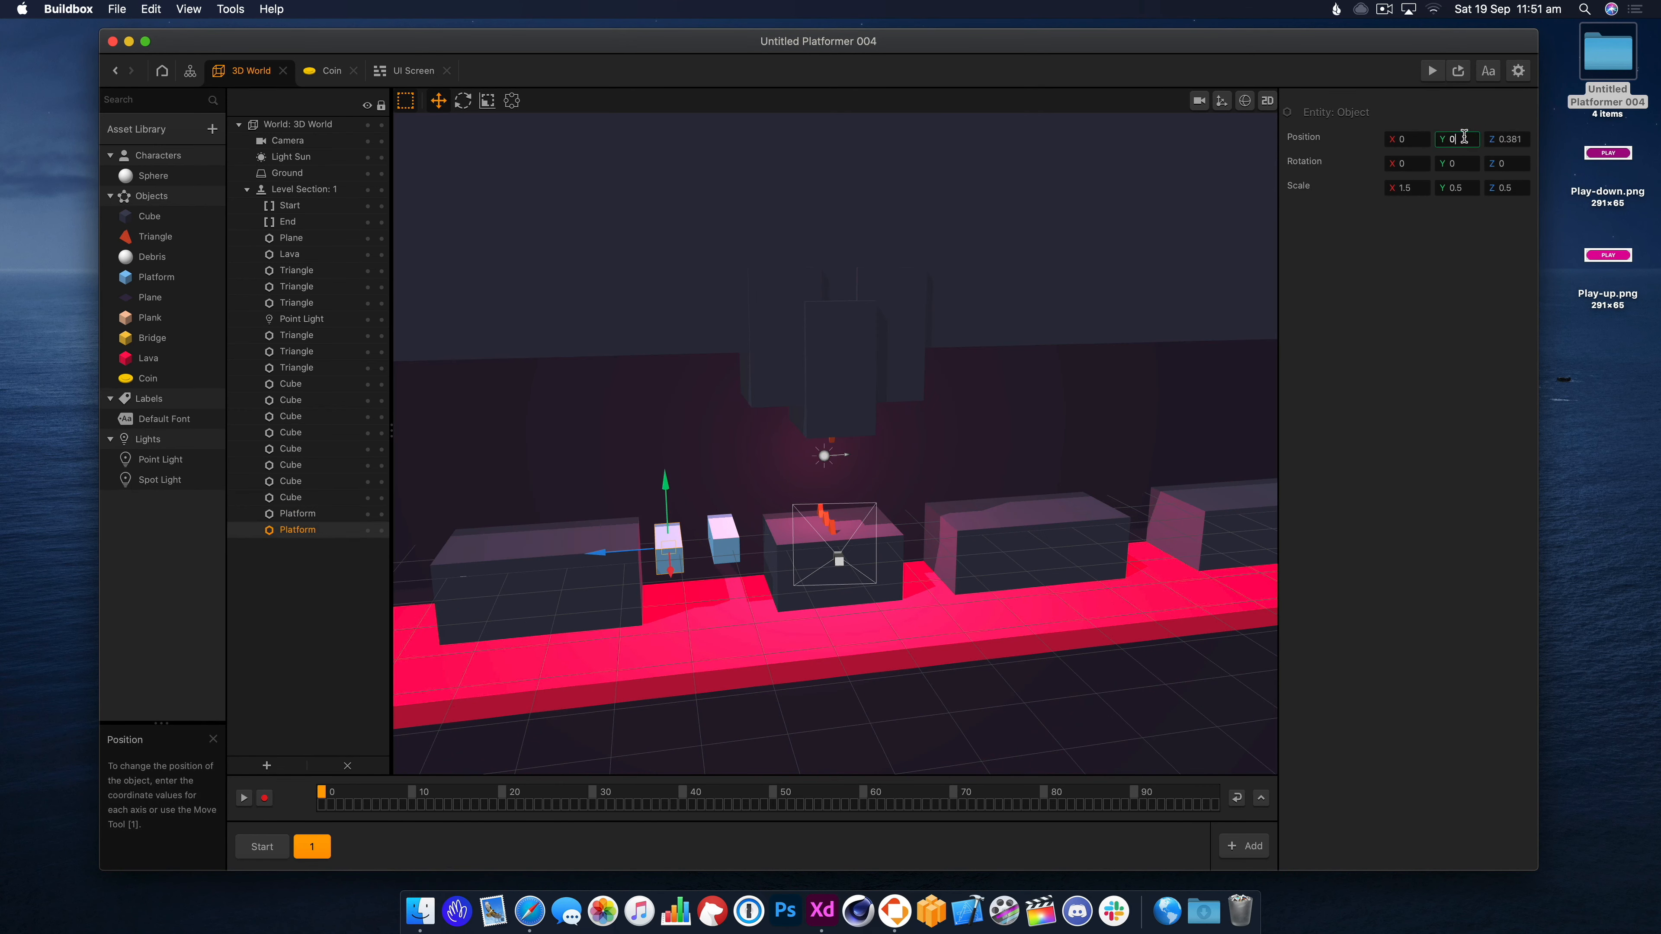
left_click(725, 543)
double_click(1509, 139)
type("-2")
right_click_drag(649, 592, 637, 521)
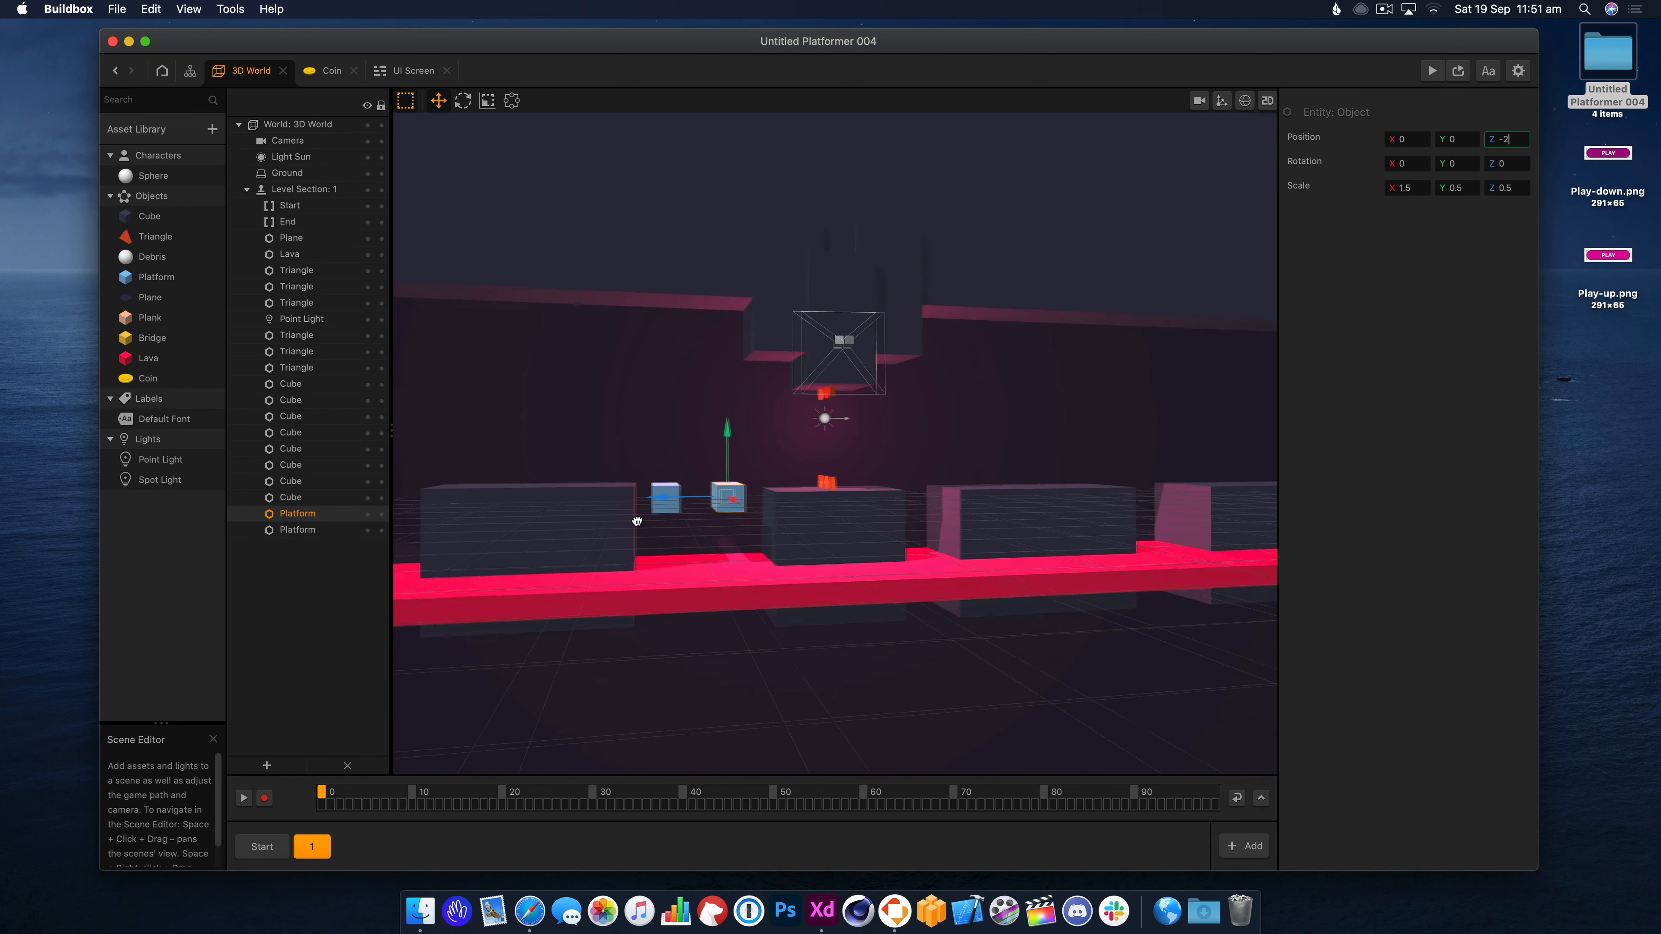
left_click(667, 500)
left_click_drag(595, 498, 600, 499)
left_click(562, 526)
left_click_drag(468, 557, 441, 556)
left_click(670, 499)
left_click_drag(599, 499, 586, 499)
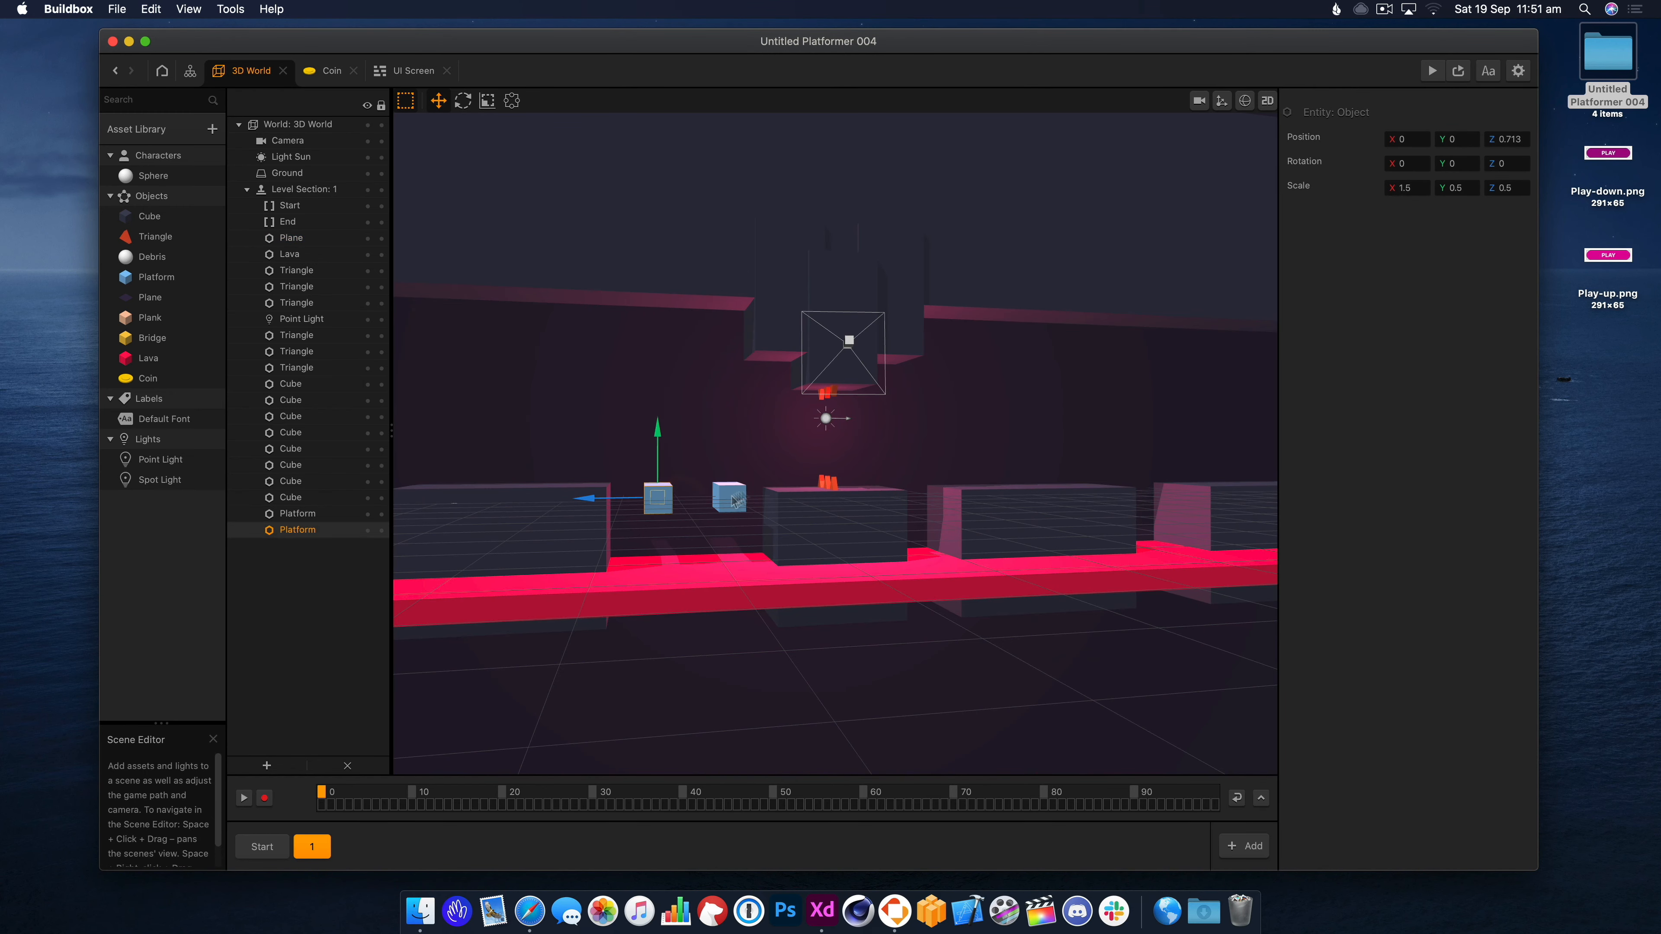
Playtest, nudge the platform right and set the left cube's Z position to 5.
left_click(1432, 71)
left_click(685, 457)
left_click(347, 264)
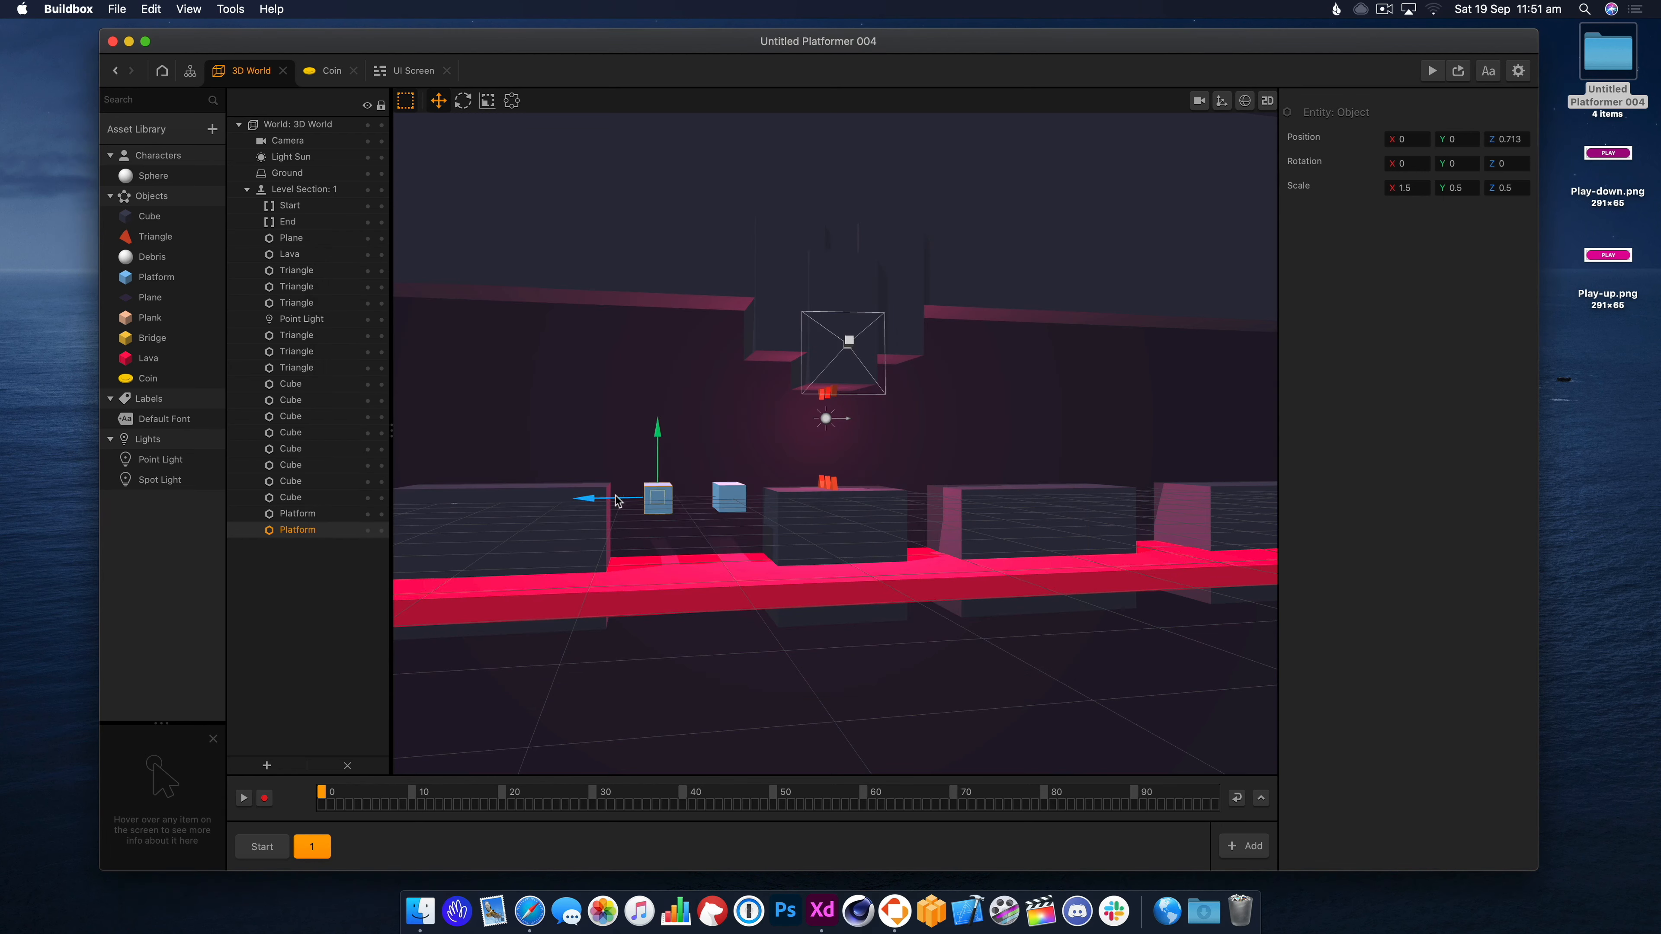
left_click_drag(615, 497, 641, 497)
left_click(537, 515)
double_click(1507, 139)
type("5")
key("Return")
left_click(1432, 70)
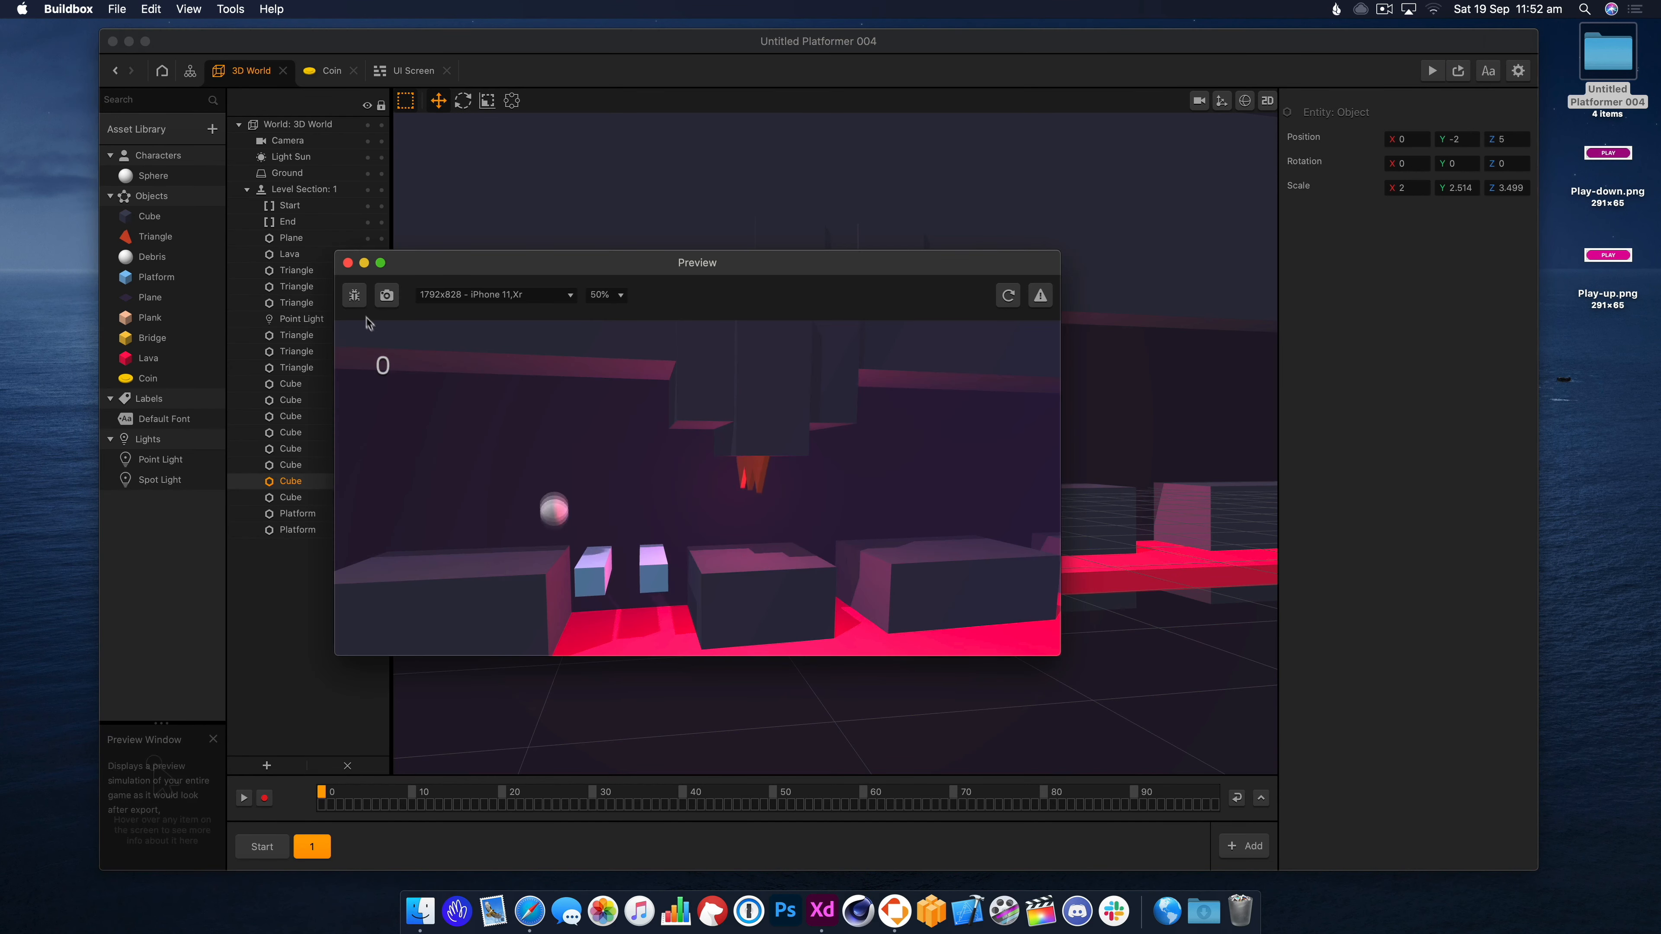
left_click(348, 263)
Delete the left platform from section 1.
left_click(825, 507)
middle_click_drag(825, 508, 848, 530)
left_click(690, 524)
left_click_drag(665, 523, 671, 523)
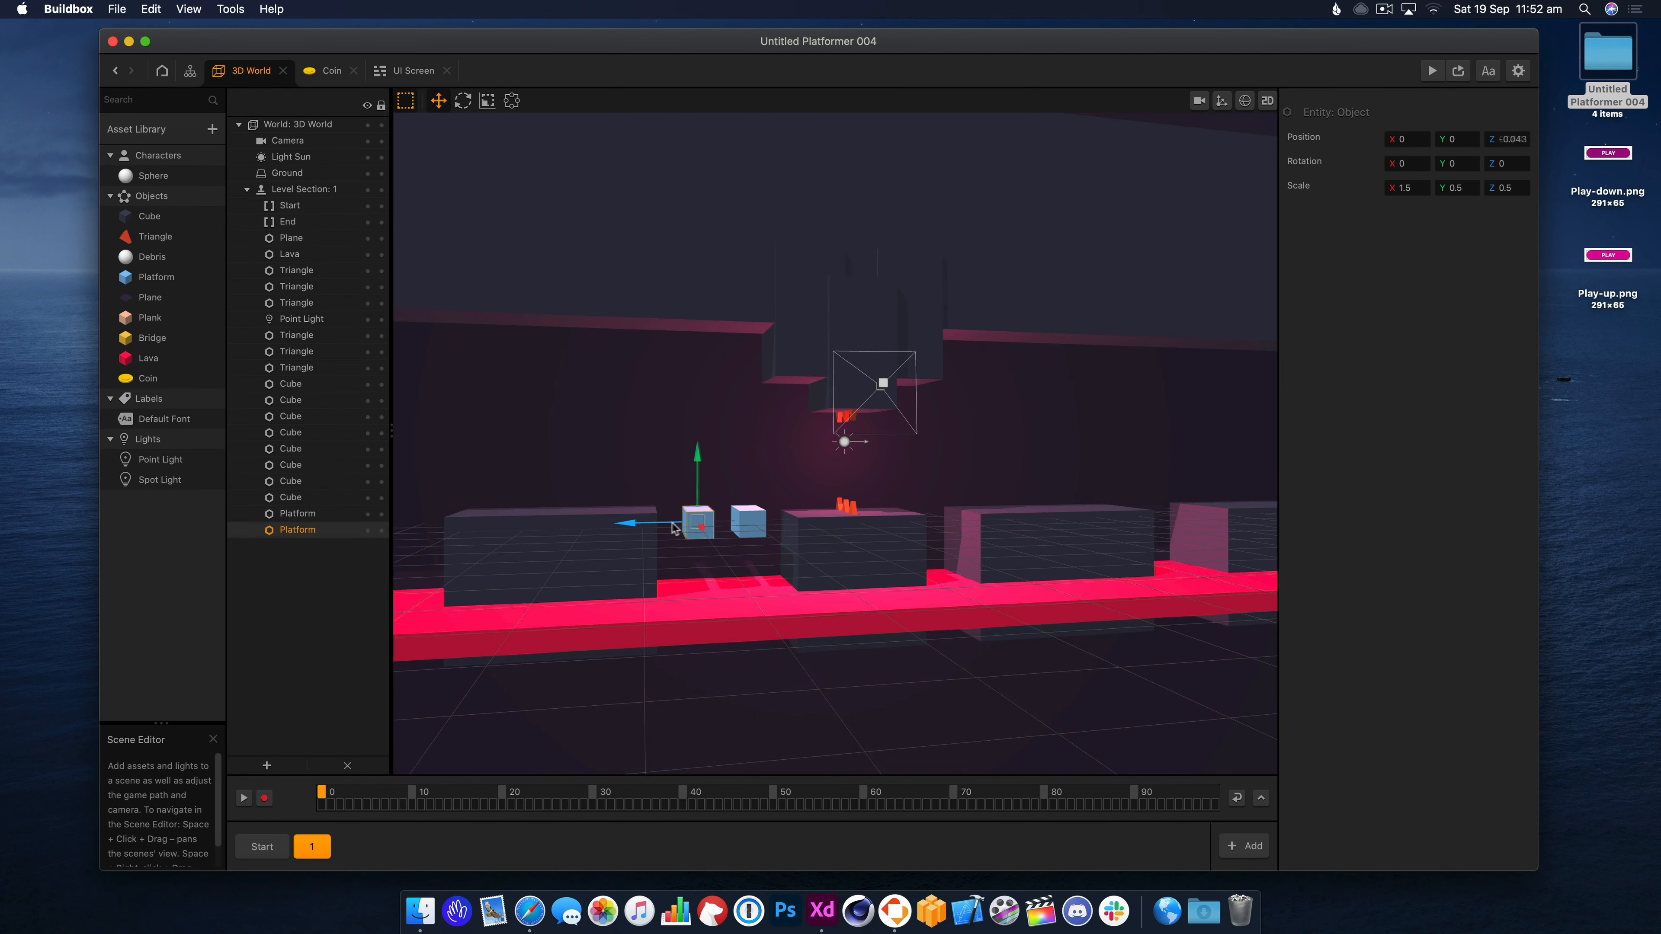
key("BackSpace")
Shift the cube right and move the remaining platform left, lowering it slightly.
left_click(552, 566)
left_click_drag(531, 581, 557, 581)
left_click(749, 523)
left_click_drag(725, 524, 706, 524)
right_click_drag(819, 551, 817, 535)
scroll(818, 535, "up", 3)
left_click_drag(633, 492, 614, 537)
right_click_drag(739, 504, 765, 523)
Playtest with a jump in Preview, then switch to the Start section and pick a coin.
key("super+p")
left_click(866, 544)
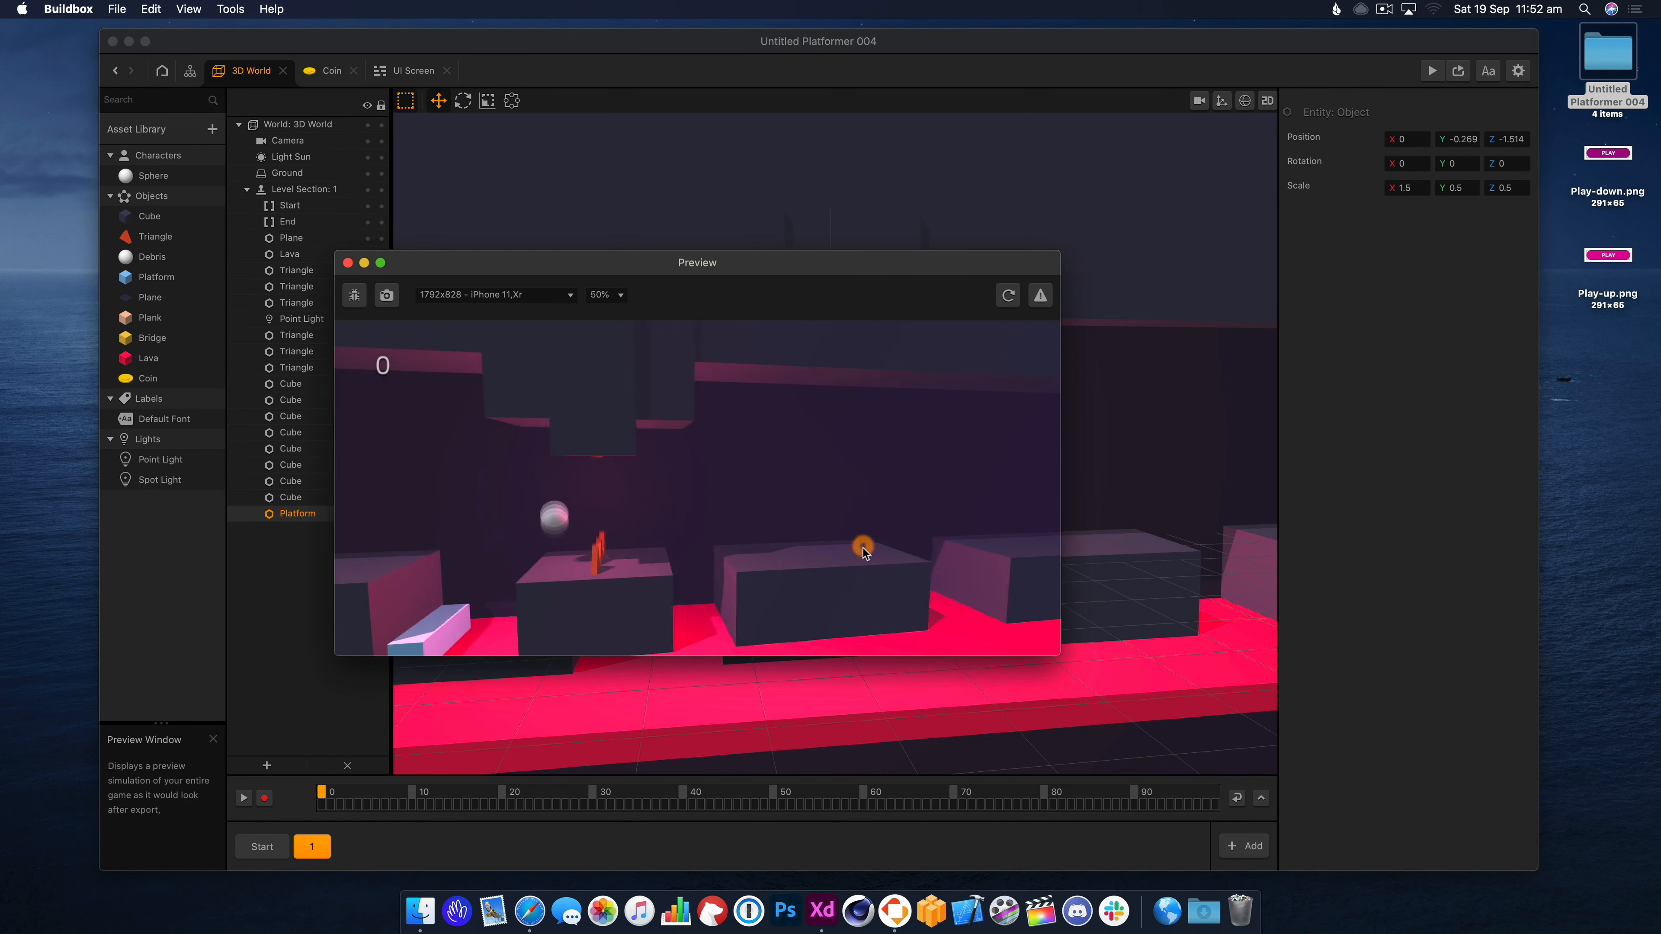
left_click(348, 263)
left_click(262, 845)
left_click(790, 472)
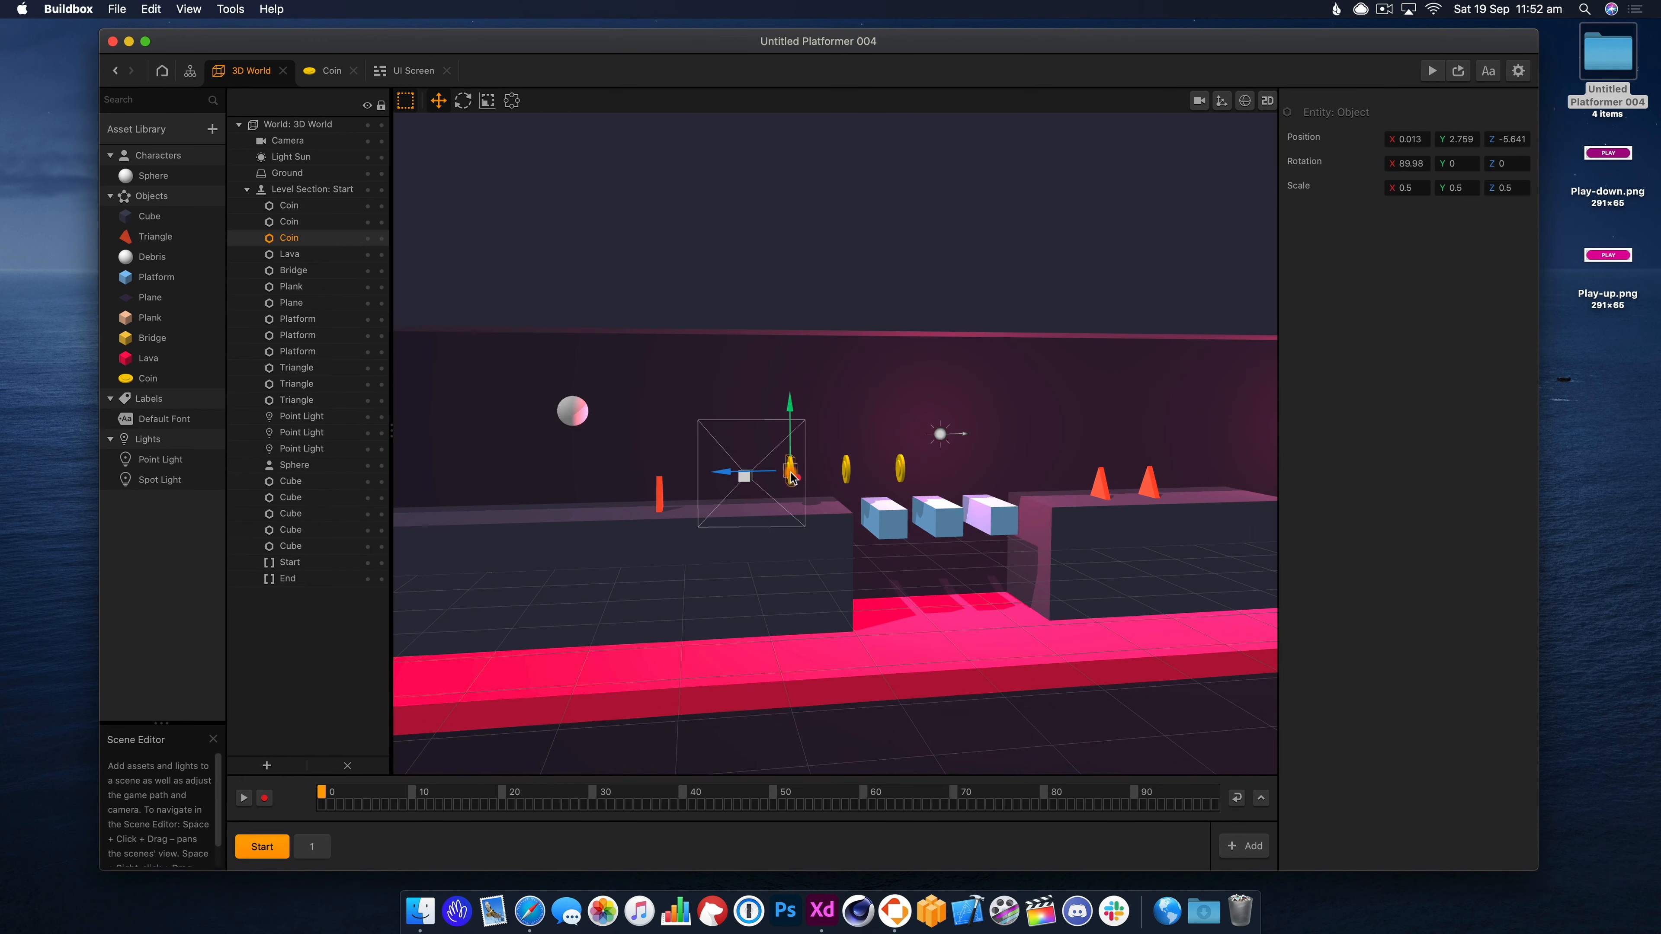
Delete two surplus coins and move another coin left toward the cube gap.
key("BackSpace")
left_click(845, 473)
key("BackSpace")
left_click(902, 474)
right_click_drag(919, 480, 950, 524)
scroll(950, 523, "up", 4)
left_click_drag(833, 485, 810, 483)
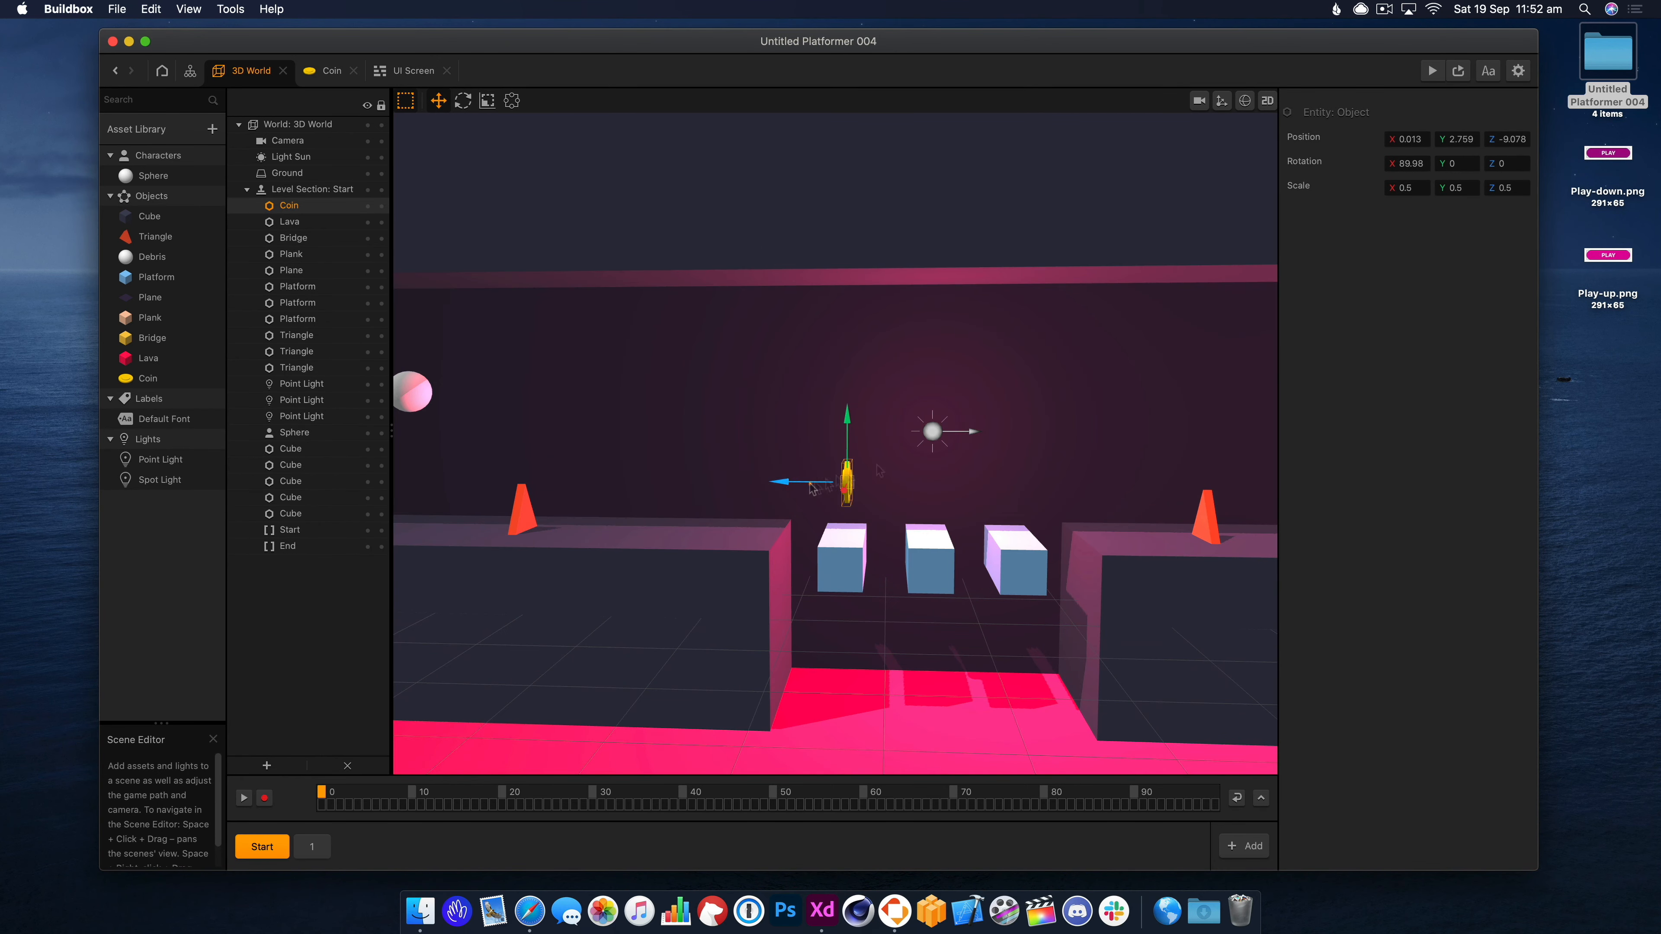
Set the coin's position to Y 0, Z -10 and raise it above the gap.
left_click(1458, 138)
type("0")
key("Return")
left_click(1500, 144)
type("-10")
key("Return")
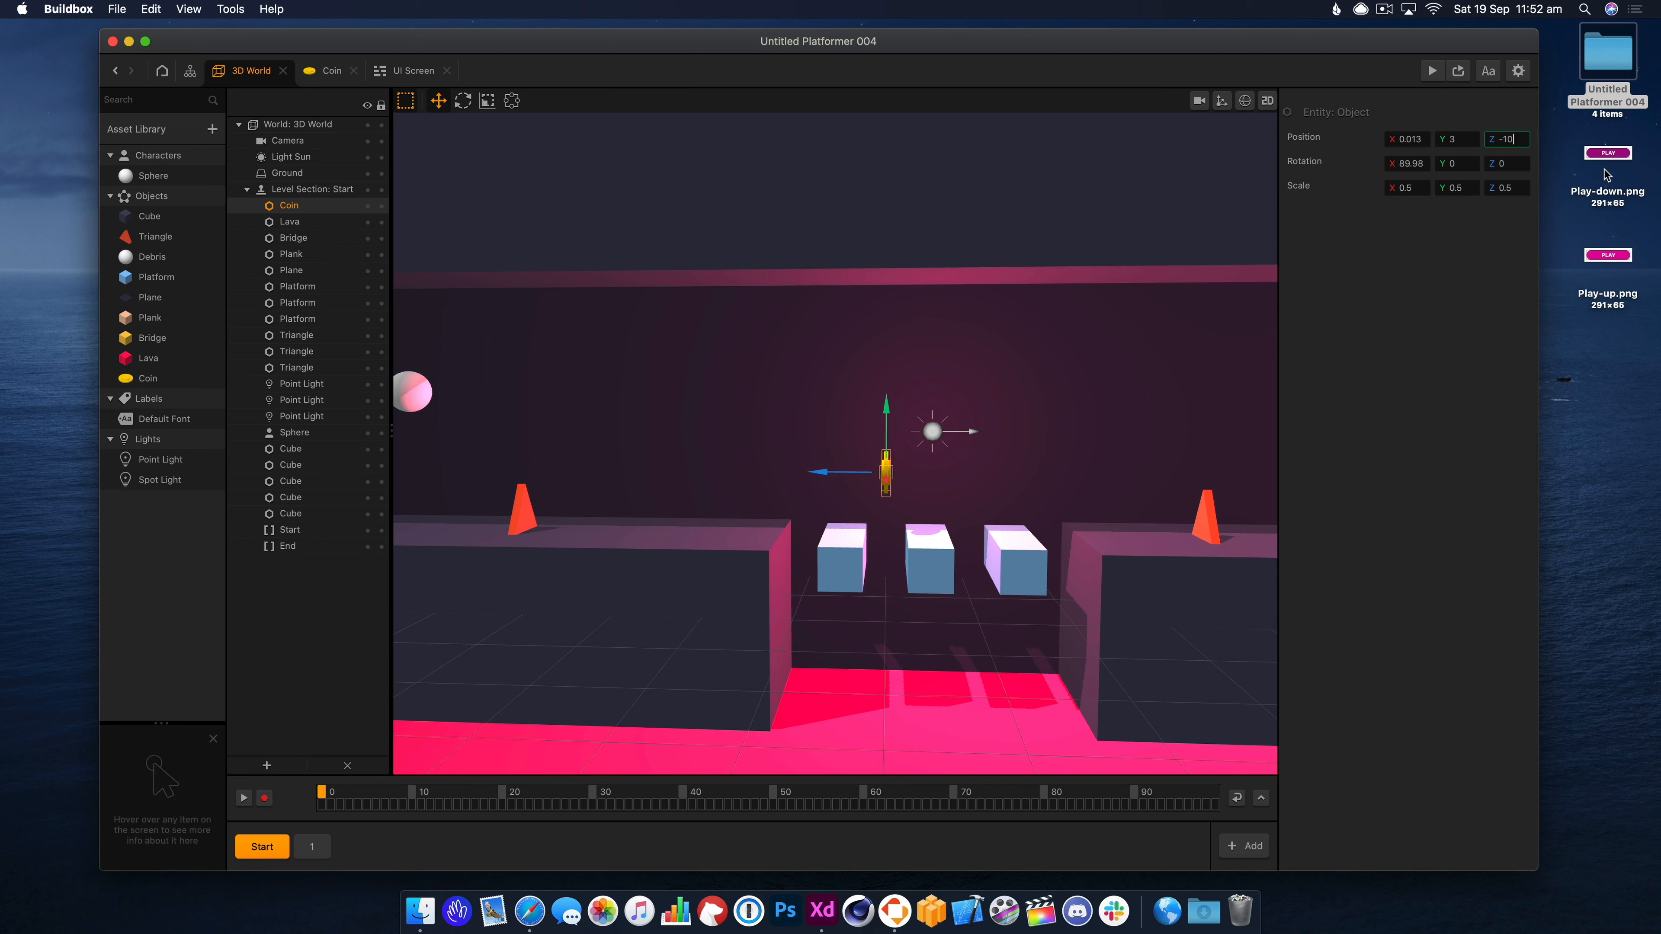
left_click_drag(885, 408, 886, 368)
Place a point light low near the gap and recolour the upper light yellow-green.
left_click(929, 434)
left_click_drag(841, 432, 935, 619, "alt")
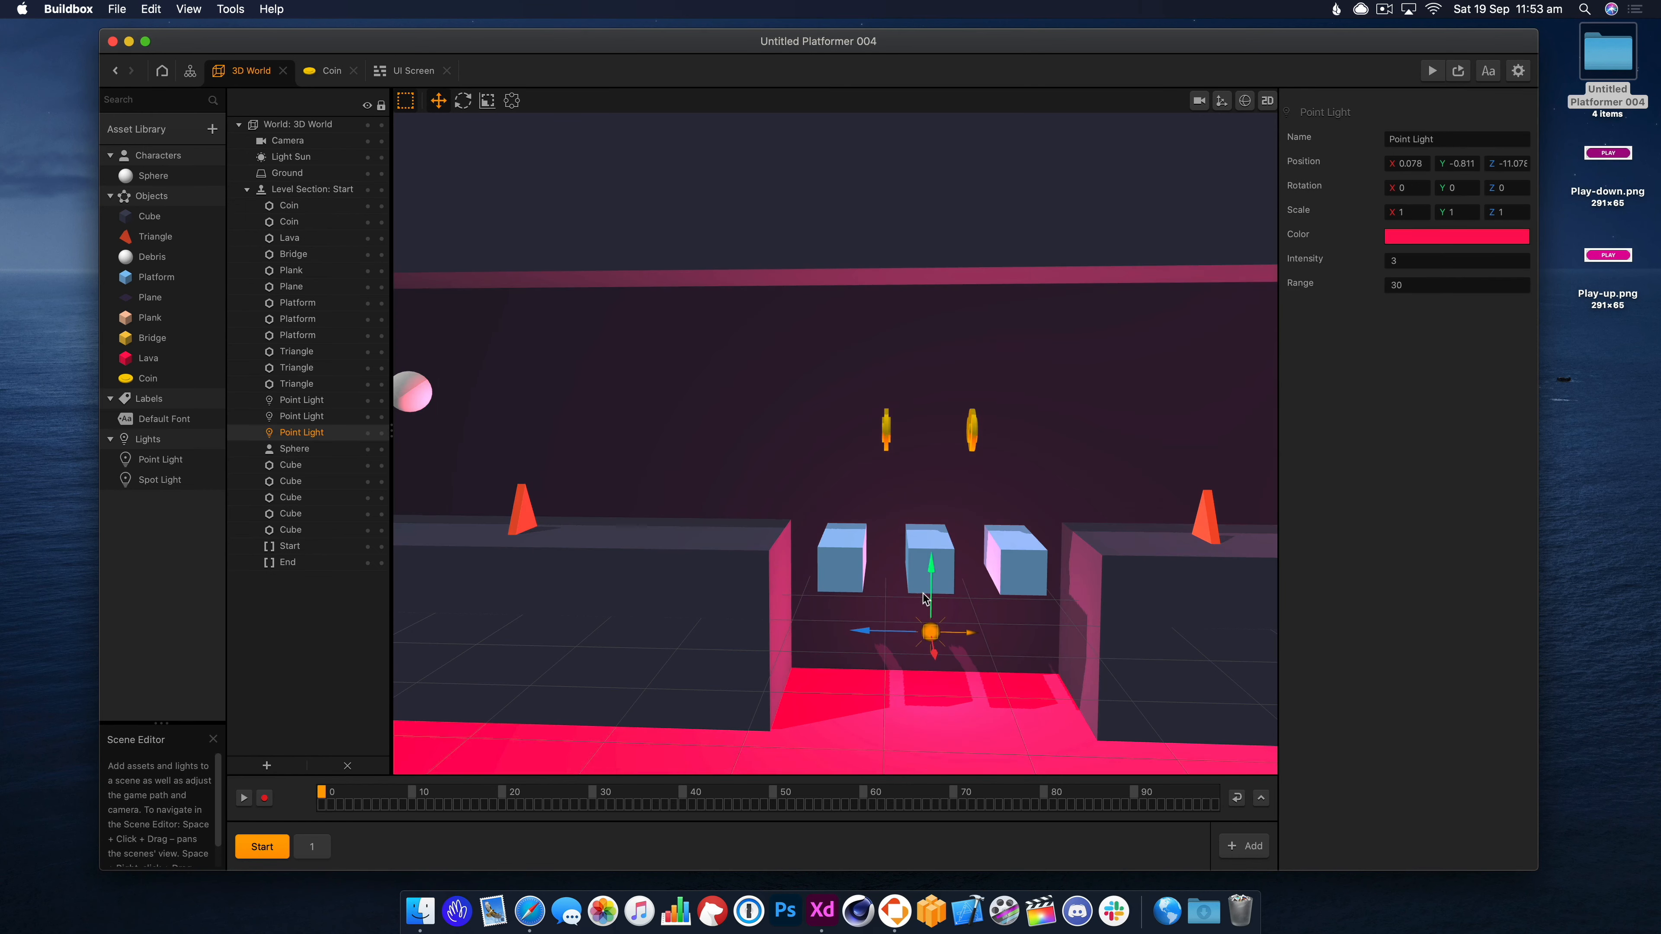
left_click(932, 431)
left_click(1447, 237)
left_click(1222, 319)
left_click(1228, 604)
Playtest the Start section in Preview.
left_click(1433, 71)
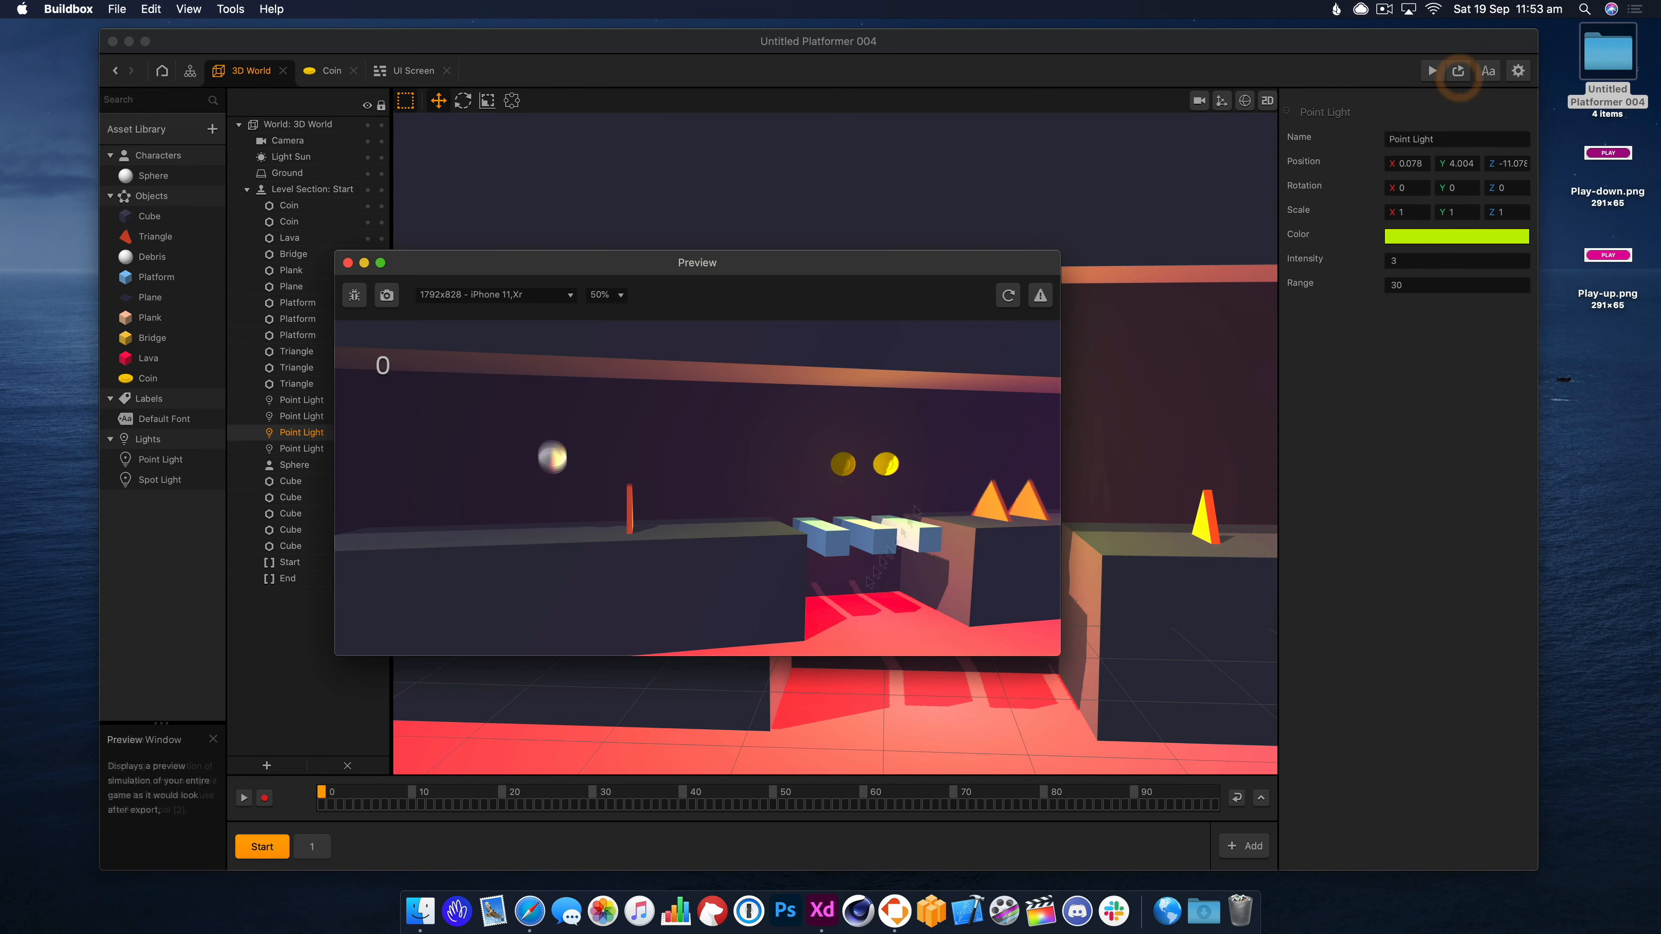
left_click(351, 264)
left_click(1432, 70)
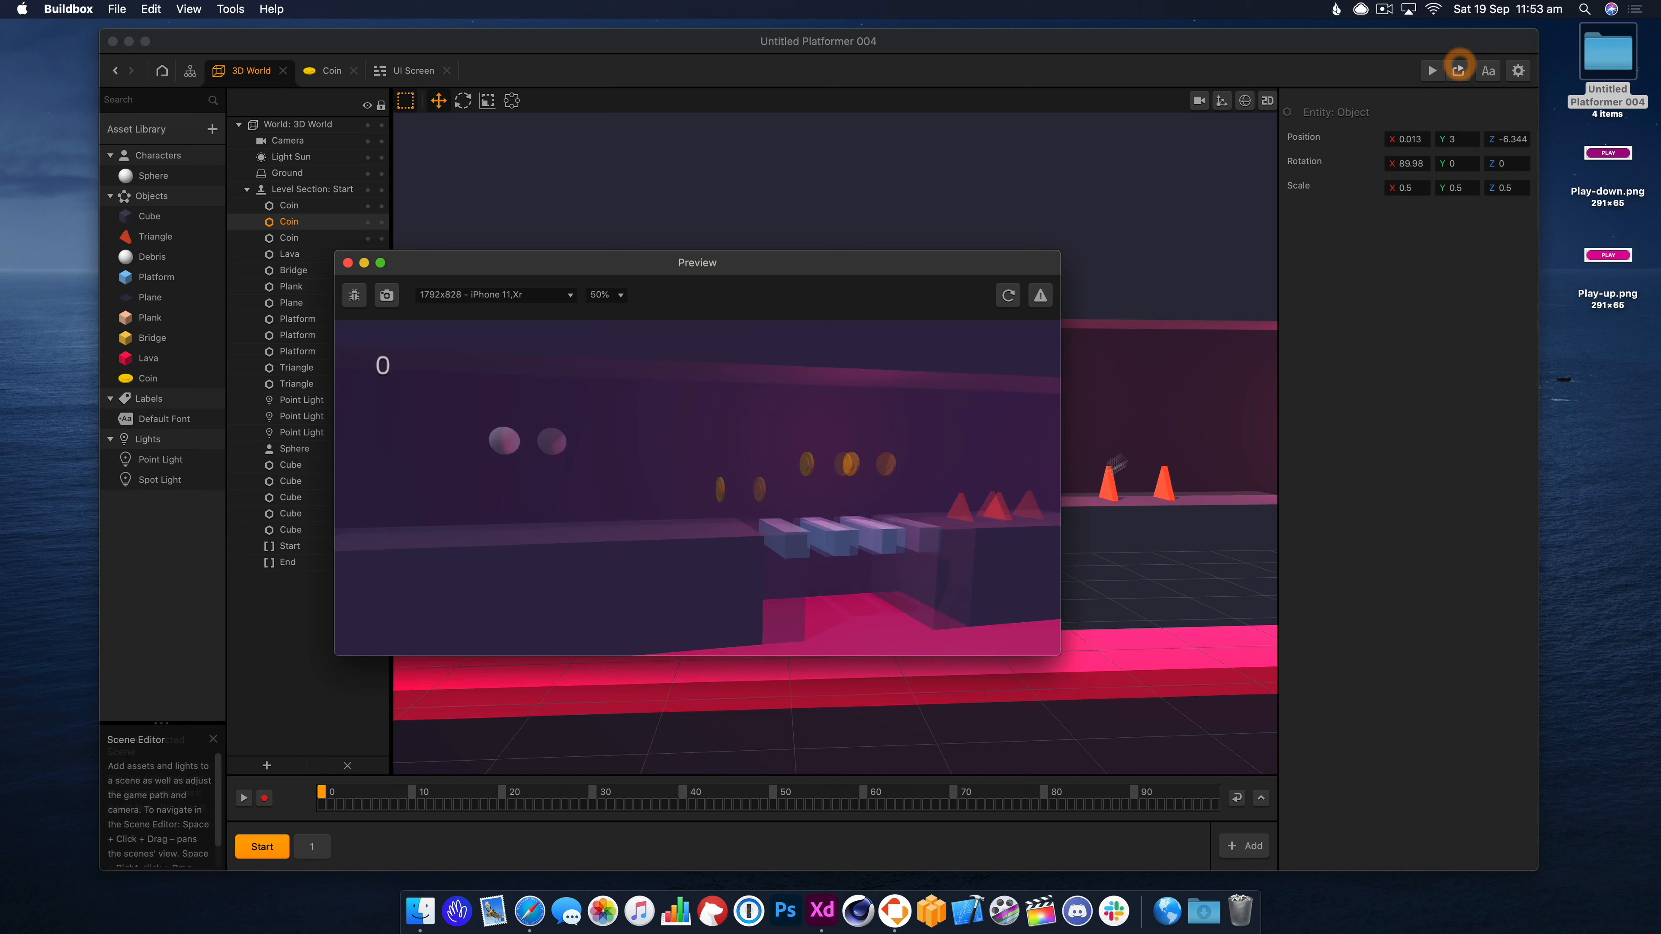
left_click(869, 486)
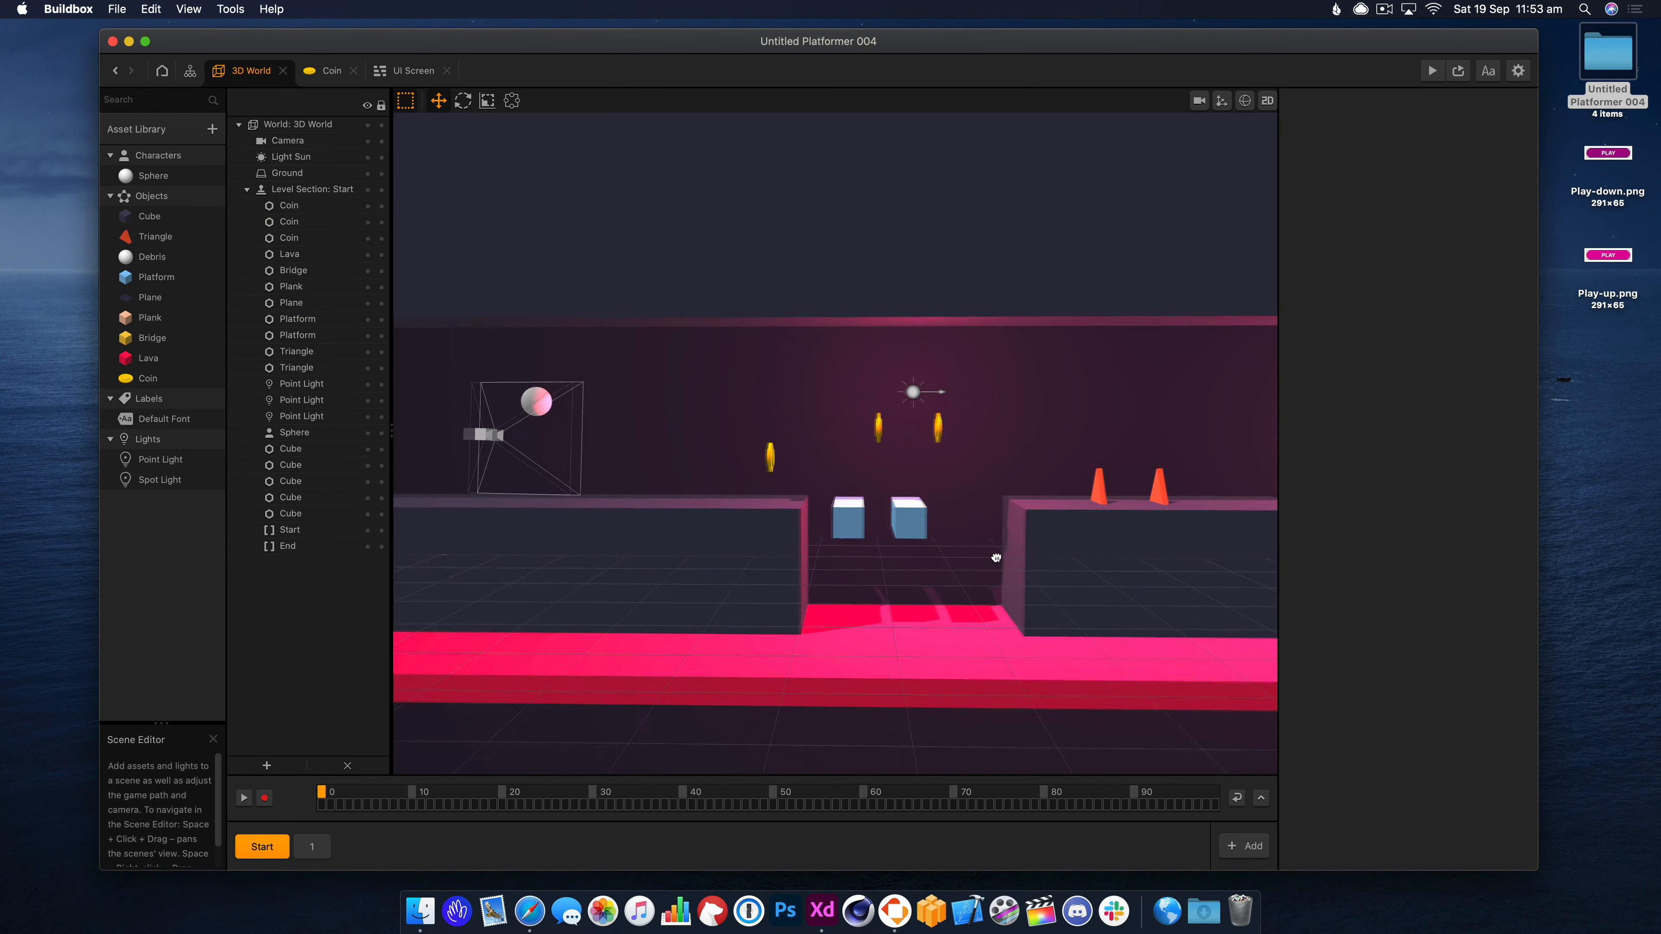
Lower a coin and adjust the height of the second coin from the left.
left_click(835, 508)
left_click_drag(773, 506, 800, 506)
left_click(867, 416)
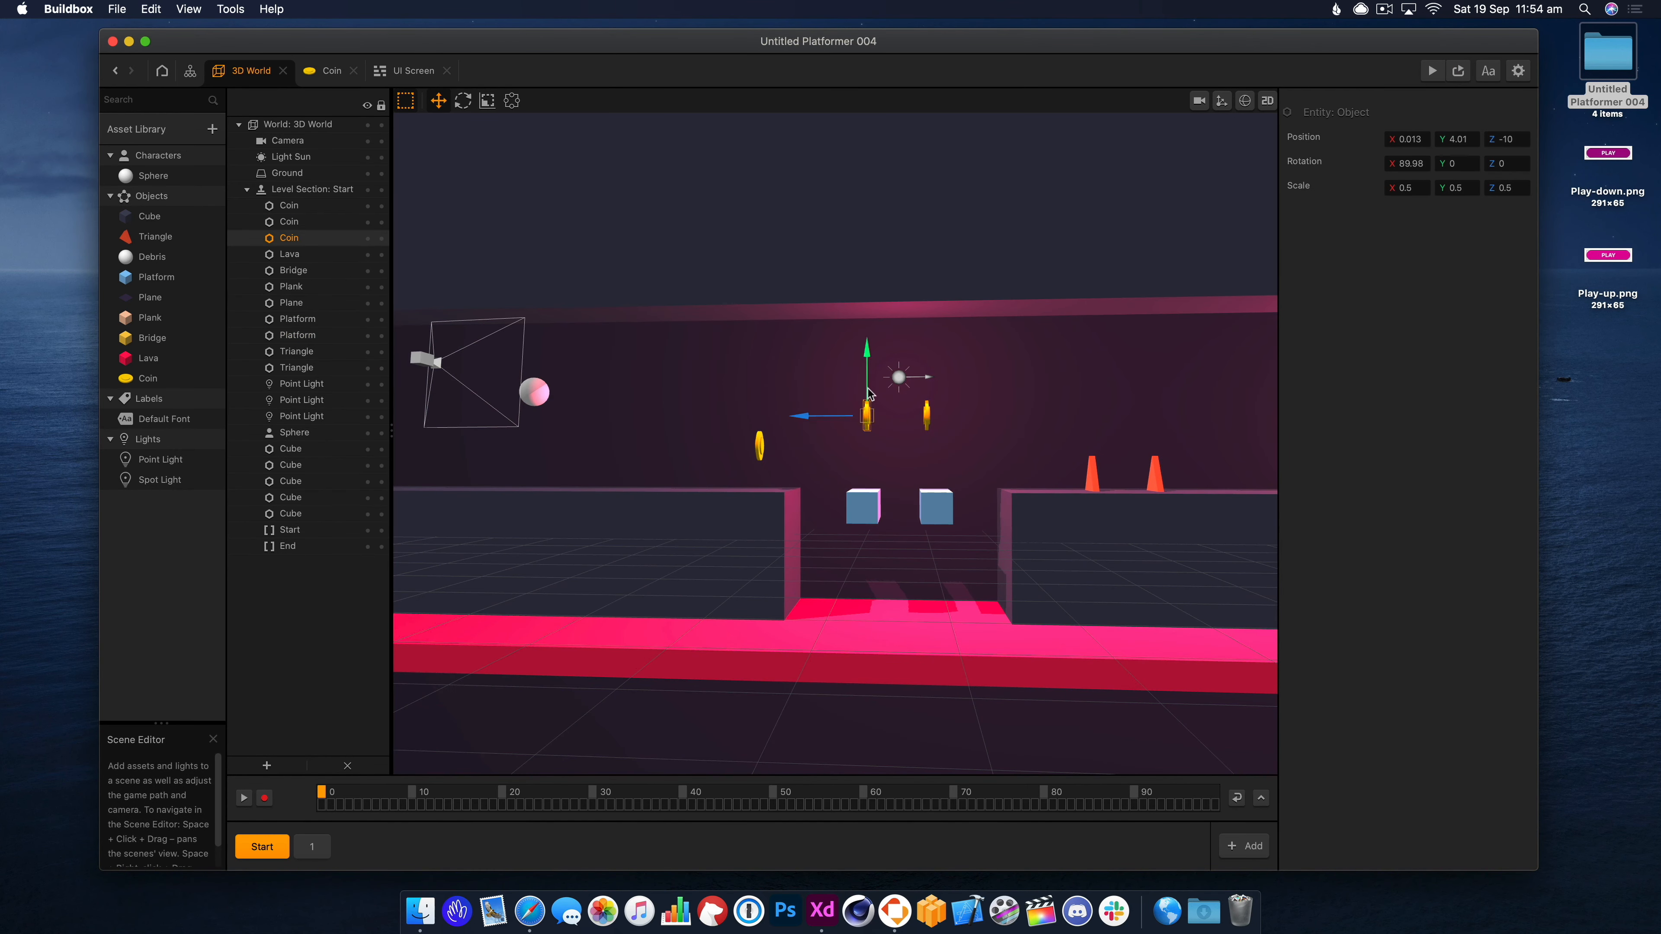
left_click_drag(867, 351, 867, 394)
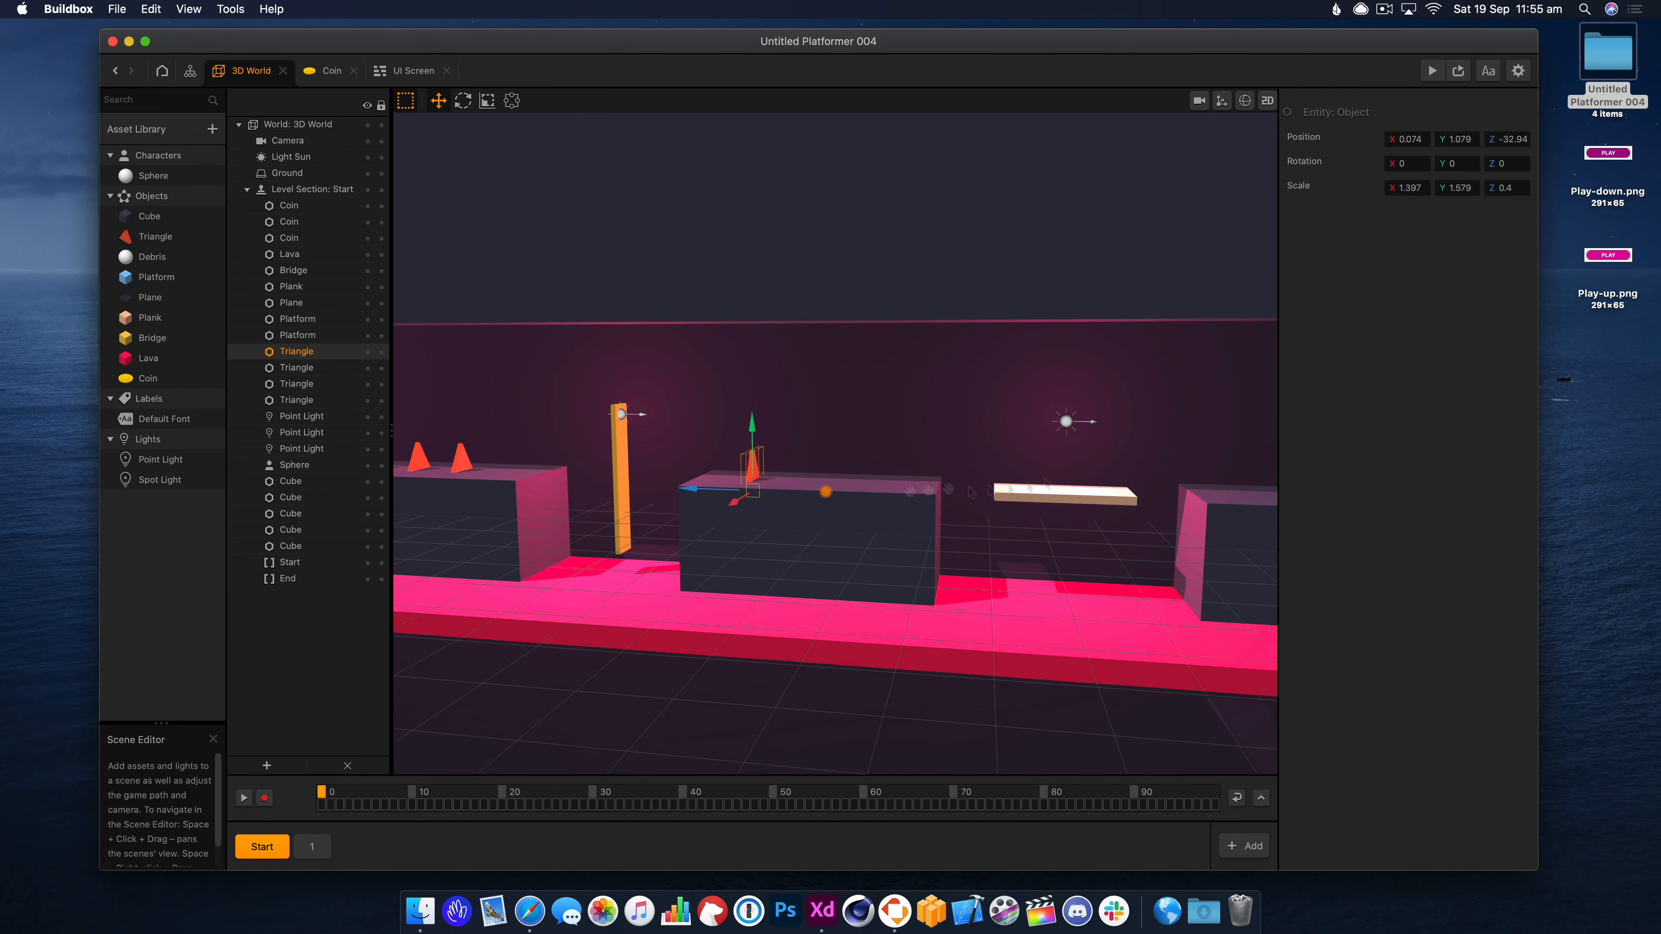
Resize the plank, then run a quick Preview jump test.
left_click(291, 286)
key("3")
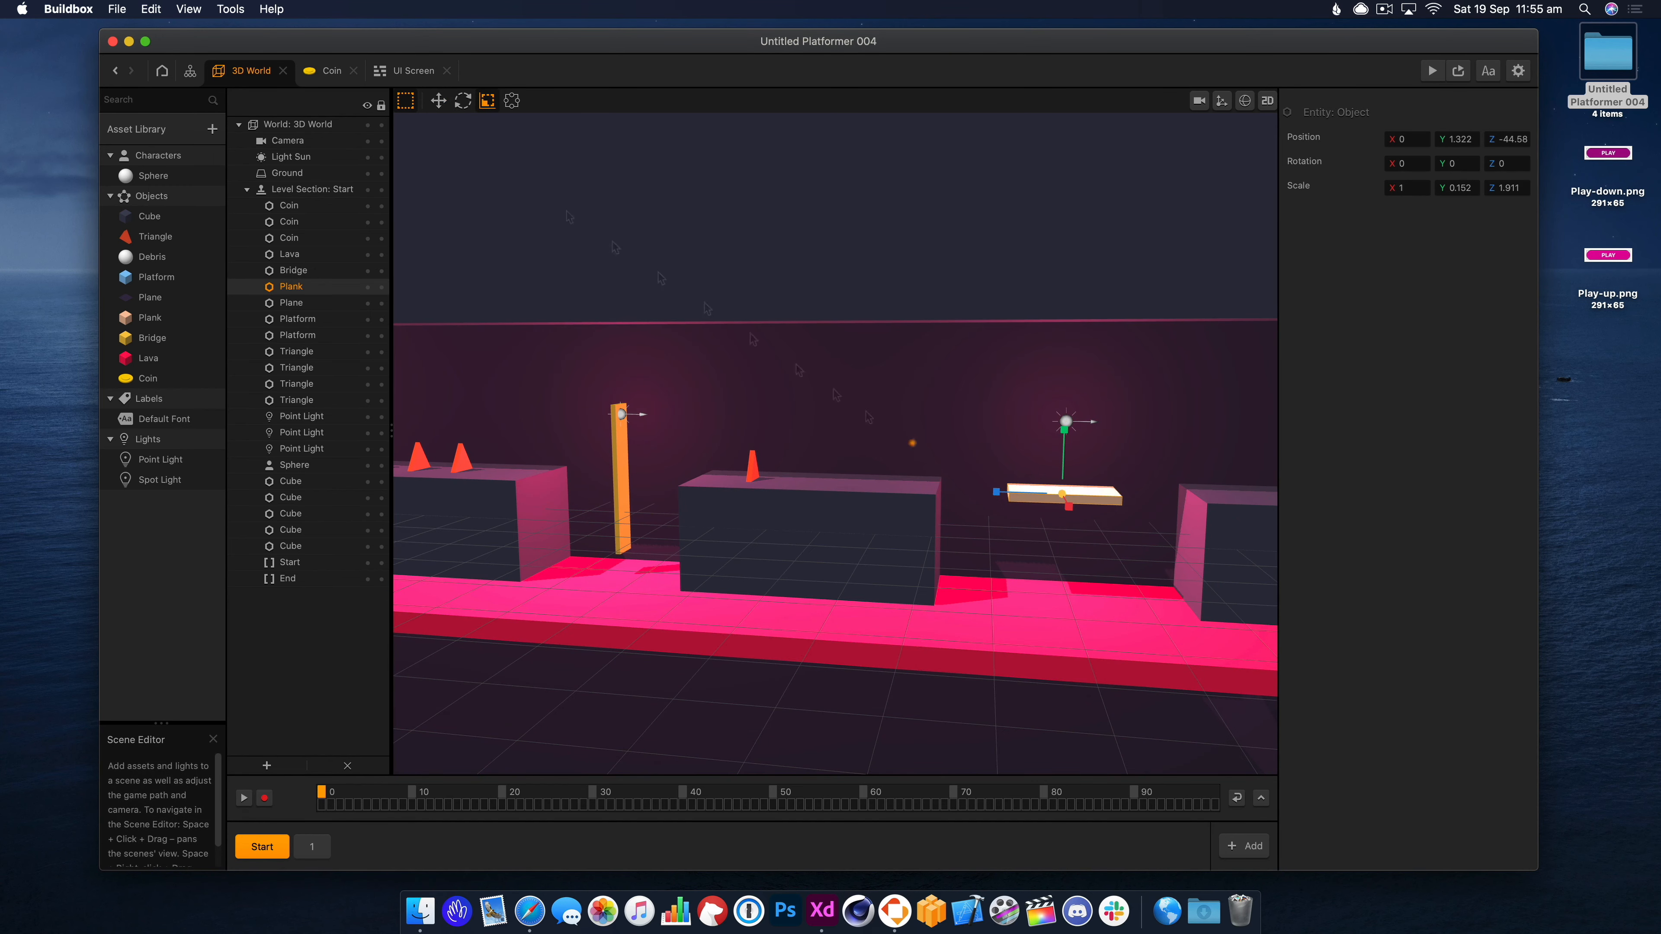
left_click(438, 101)
left_click(1431, 71)
left_click(539, 338)
left_click(345, 261)
Duplicate a coin with Cmd+D and place the copies further along the level on Z.
left_click_drag(668, 473, 745, 504)
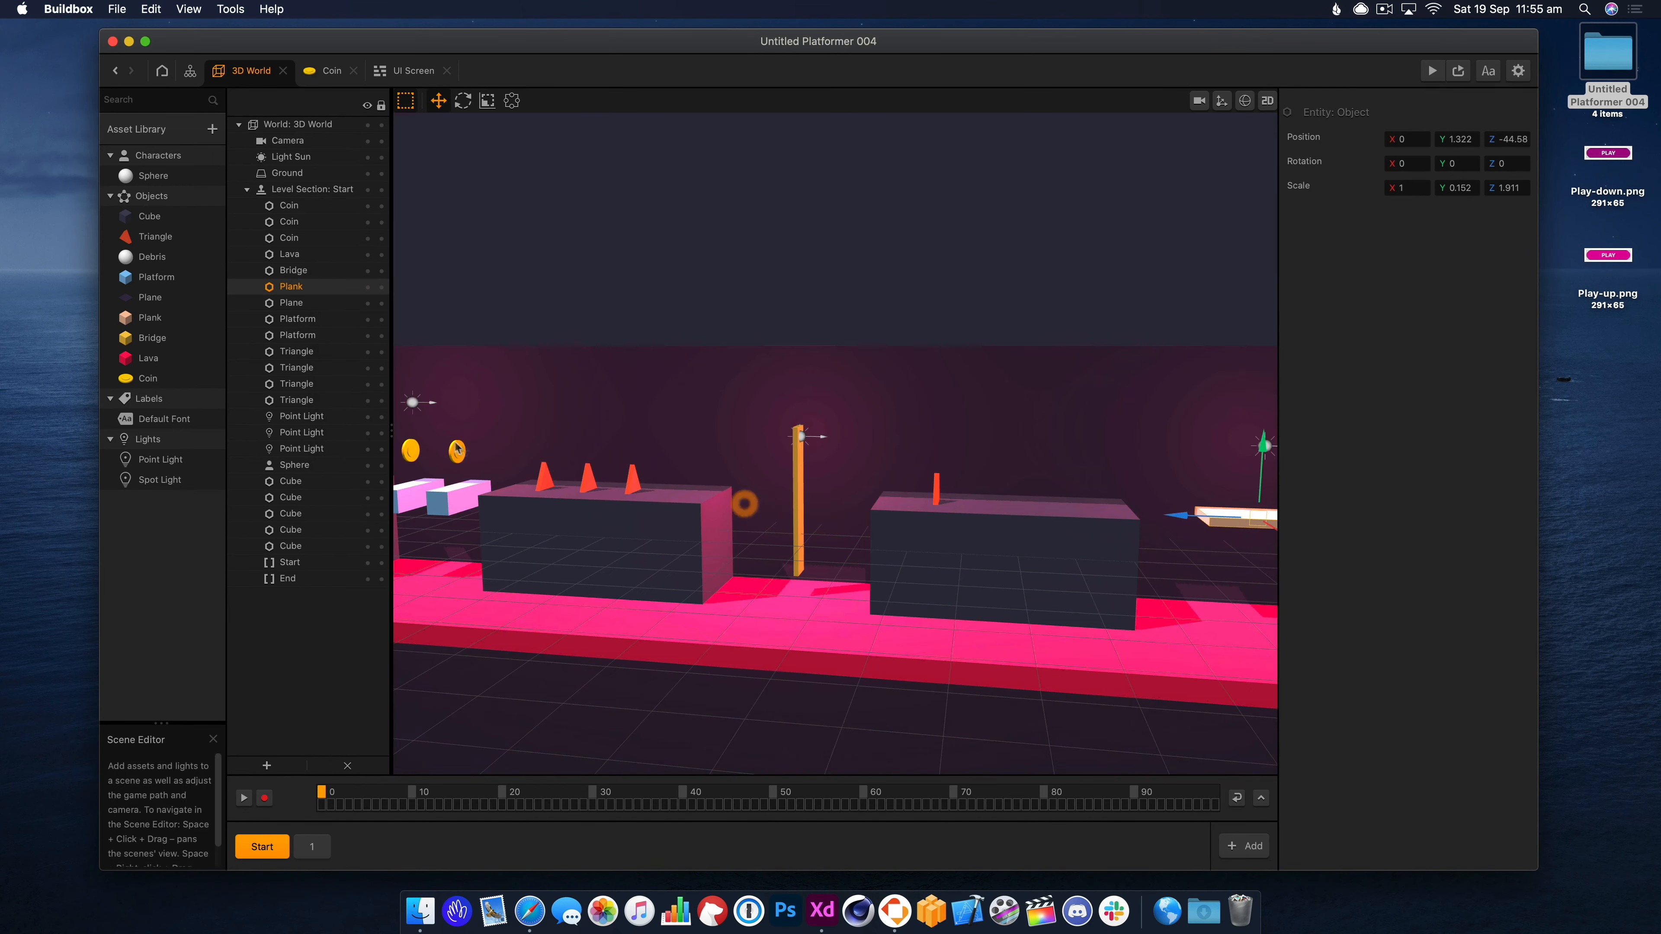
double_click(457, 448)
key("super+d")
left_click_drag(789, 442, 613, 476)
left_click_drag(613, 476, 1053, 485)
left_click_drag(1082, 525, 1073, 488)
key("super+d")
Playtest in Preview, jumping the gap and obstacles to collect coins and reach the plank.
left_click(1435, 72)
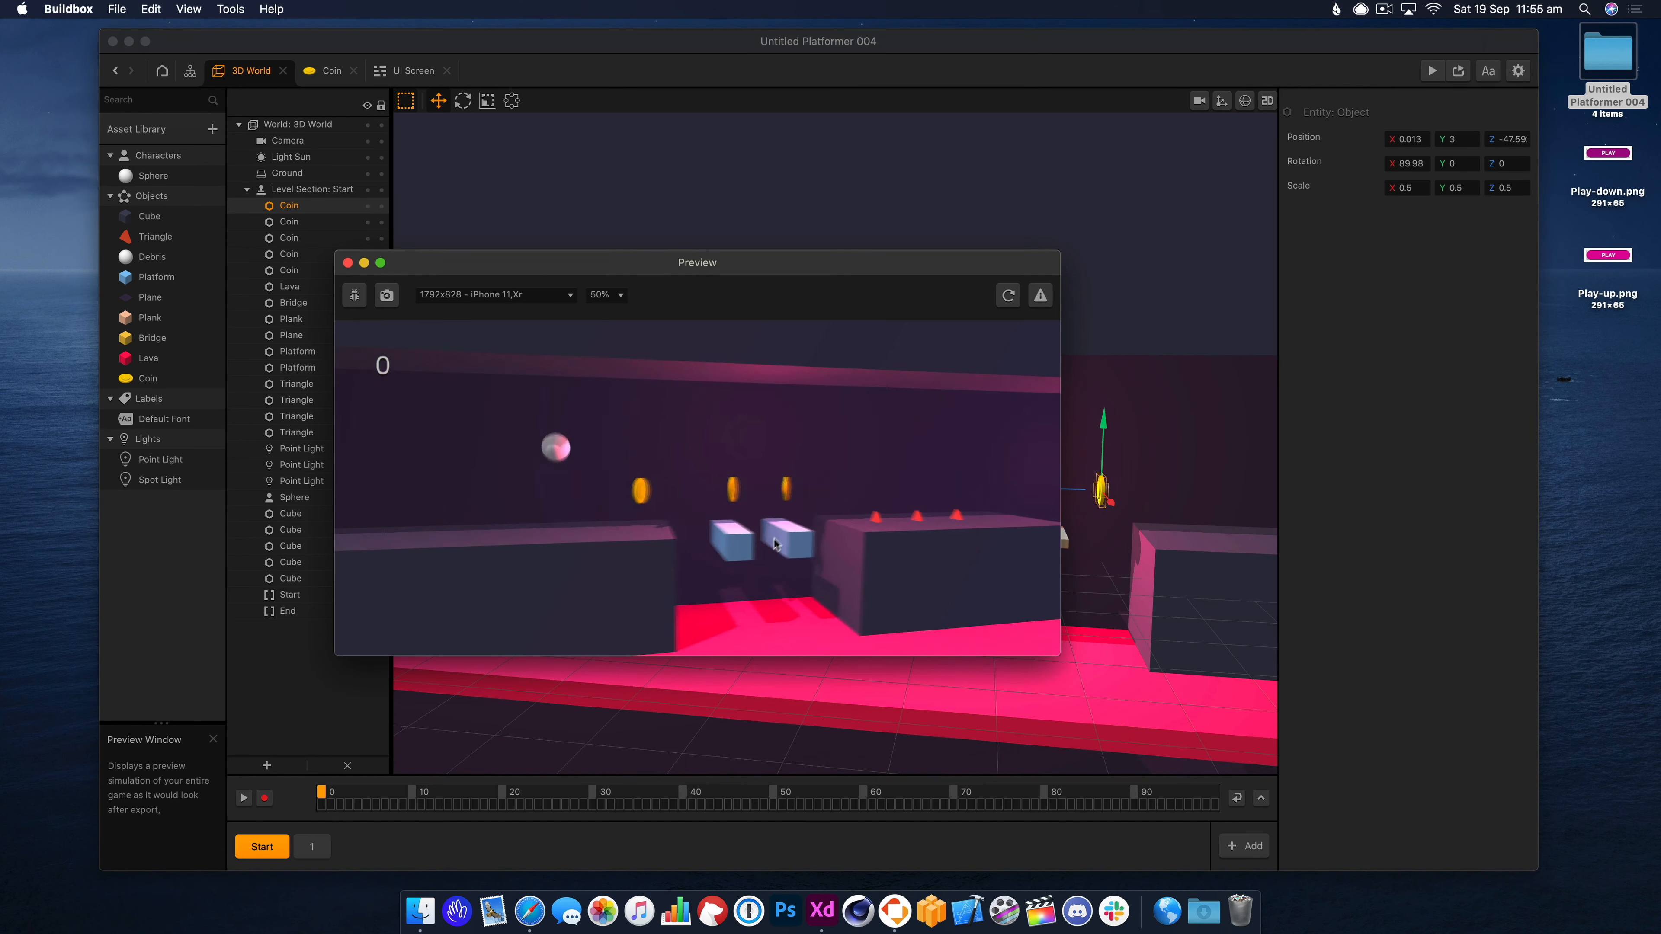
left_click(737, 569)
left_click(735, 573)
left_click(734, 574)
left_click(702, 467)
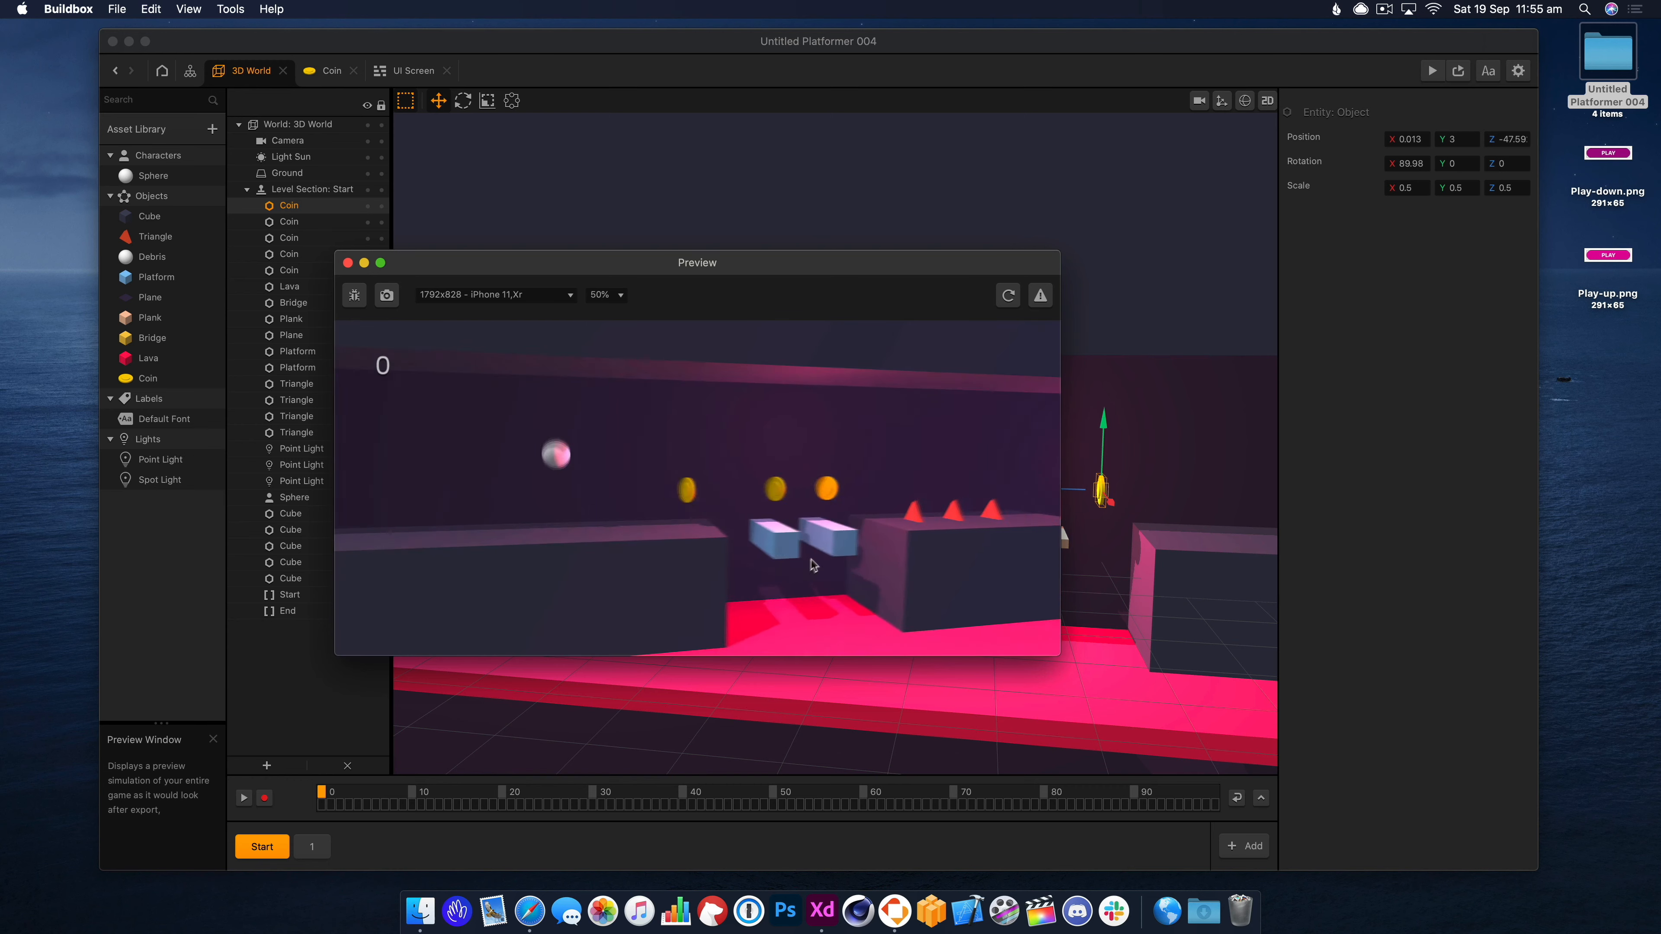
left_click(789, 590)
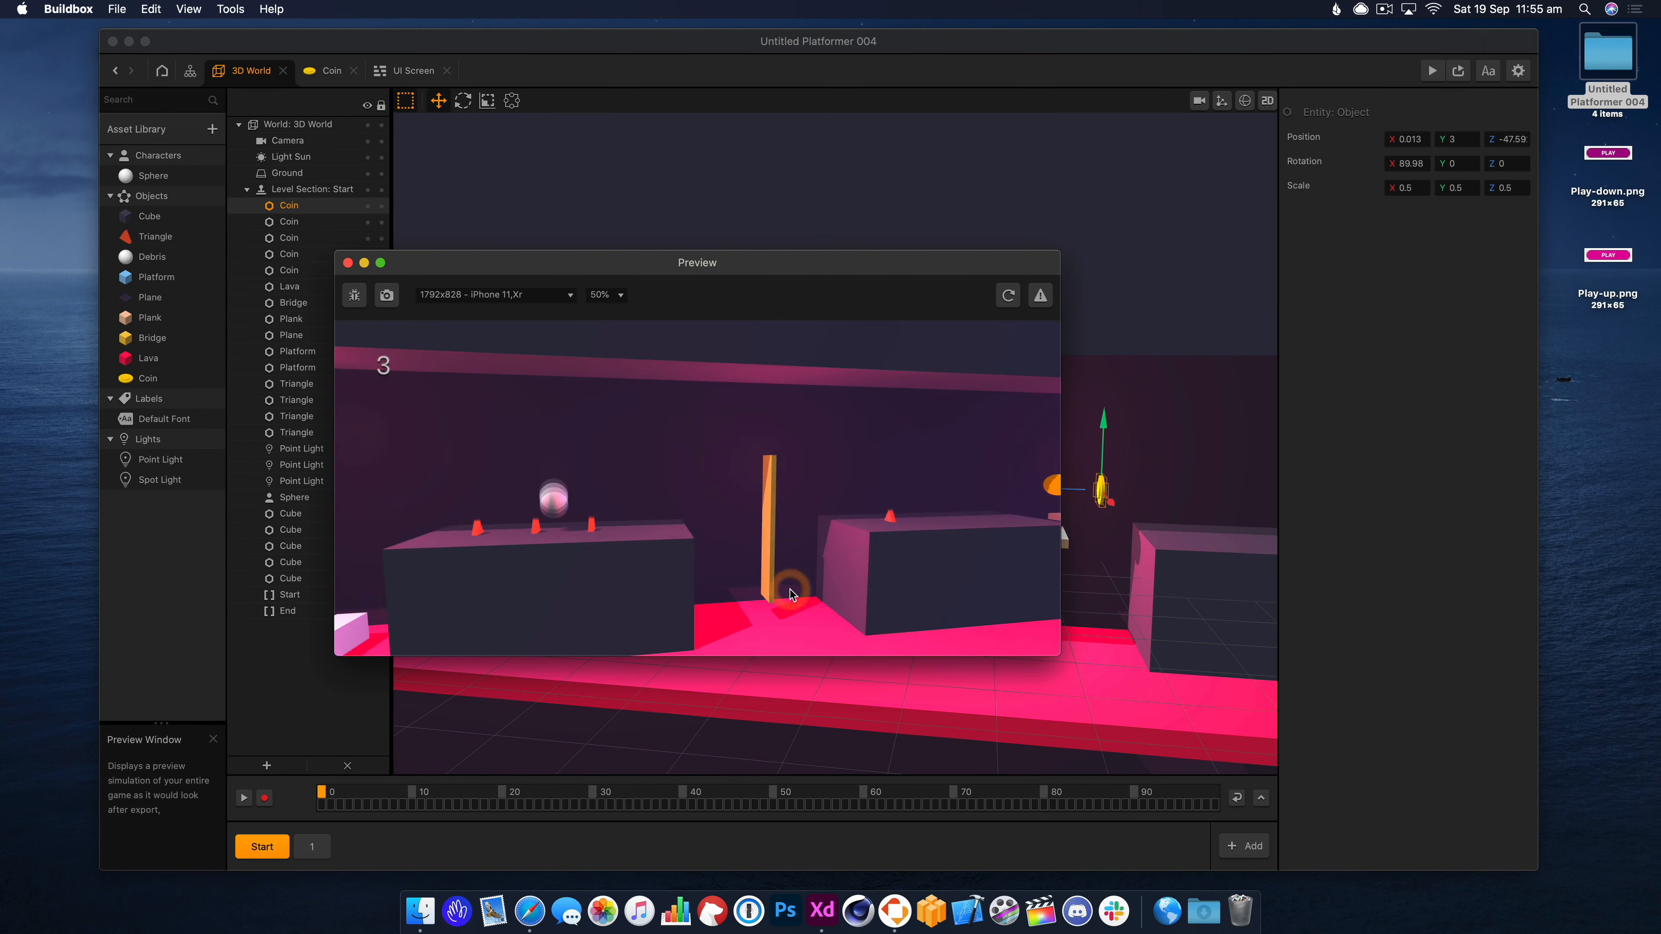
left_click(787, 592)
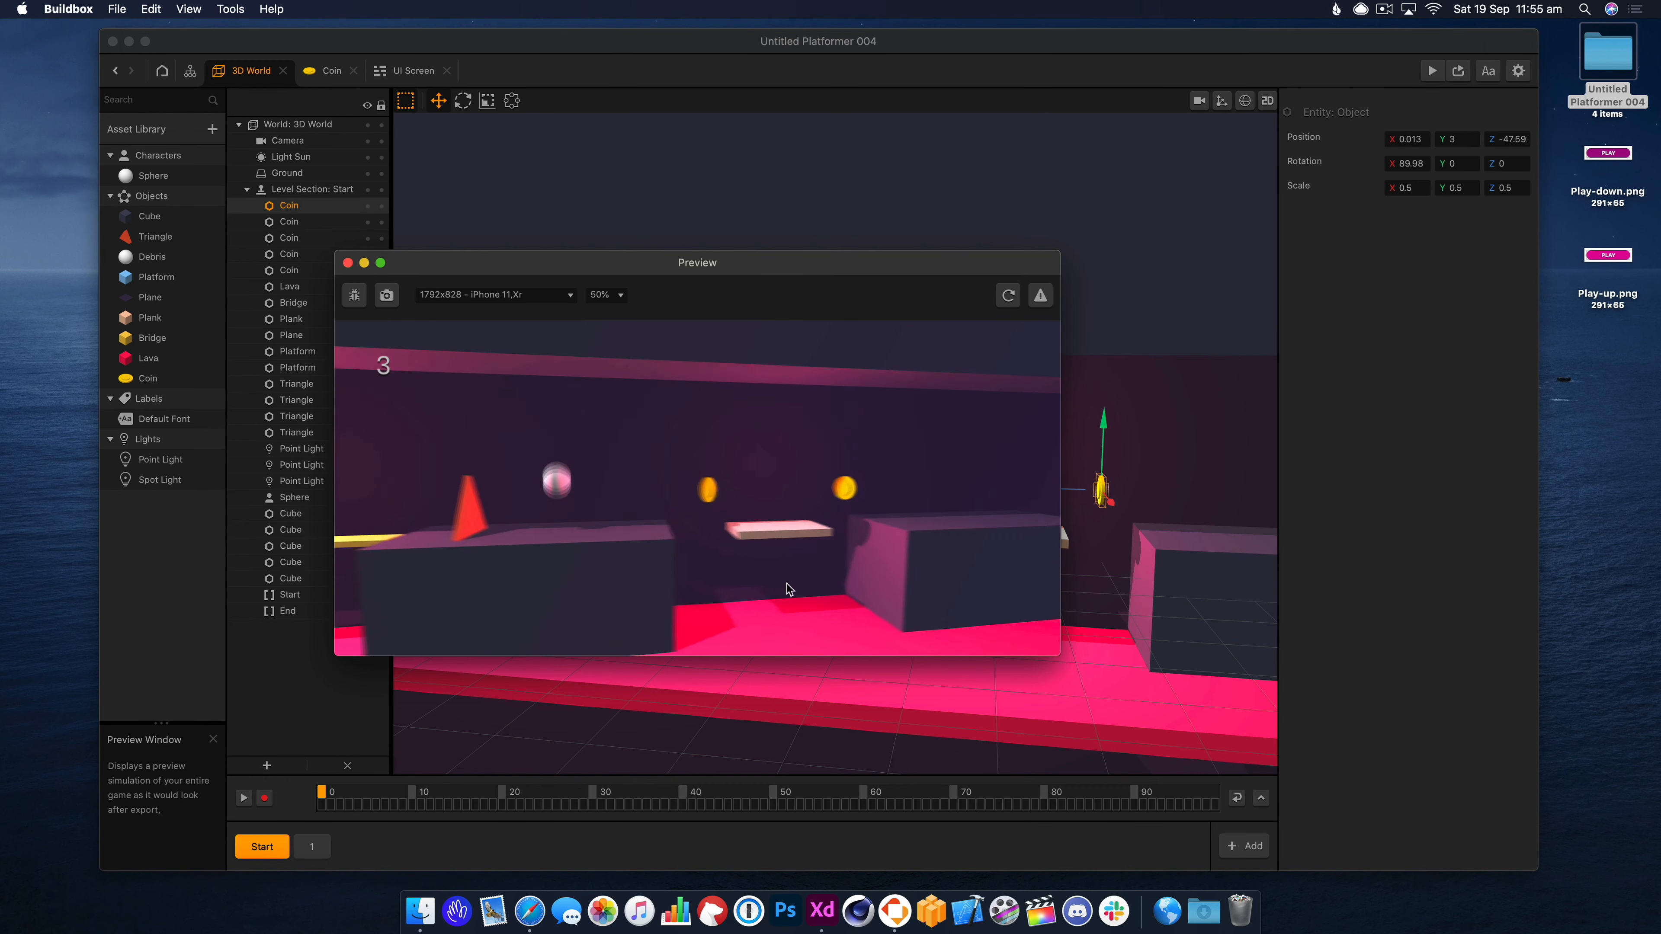
left_click(788, 592)
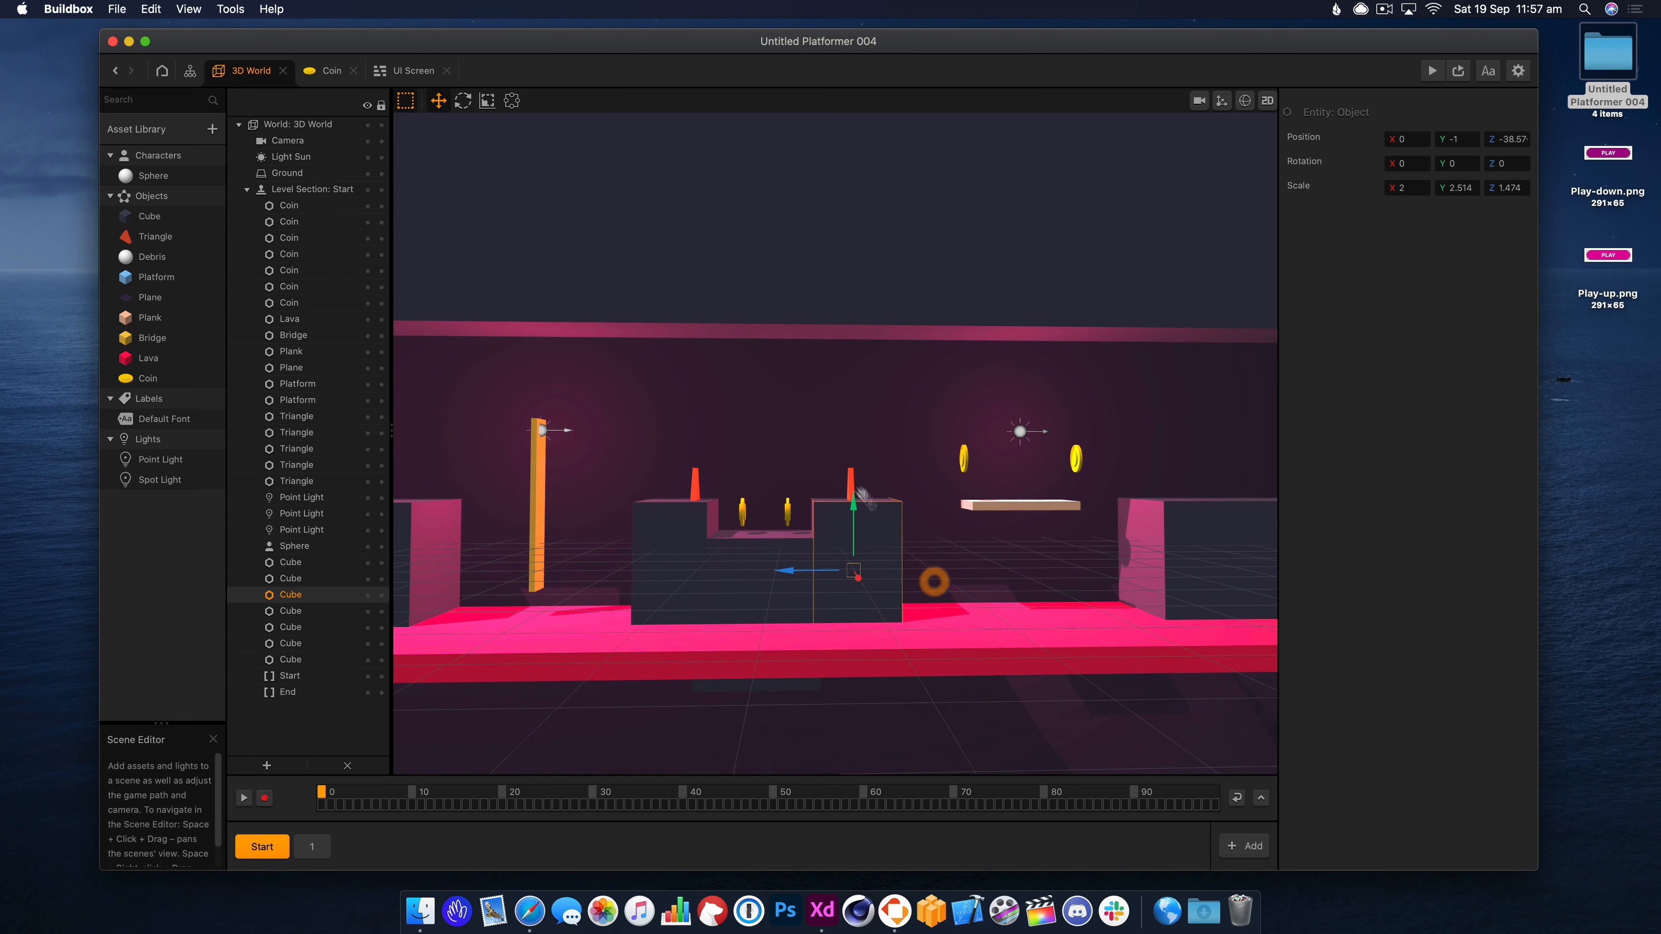
Reposition a coin beside the plank, raising it and shifting it left.
left_click(832, 512)
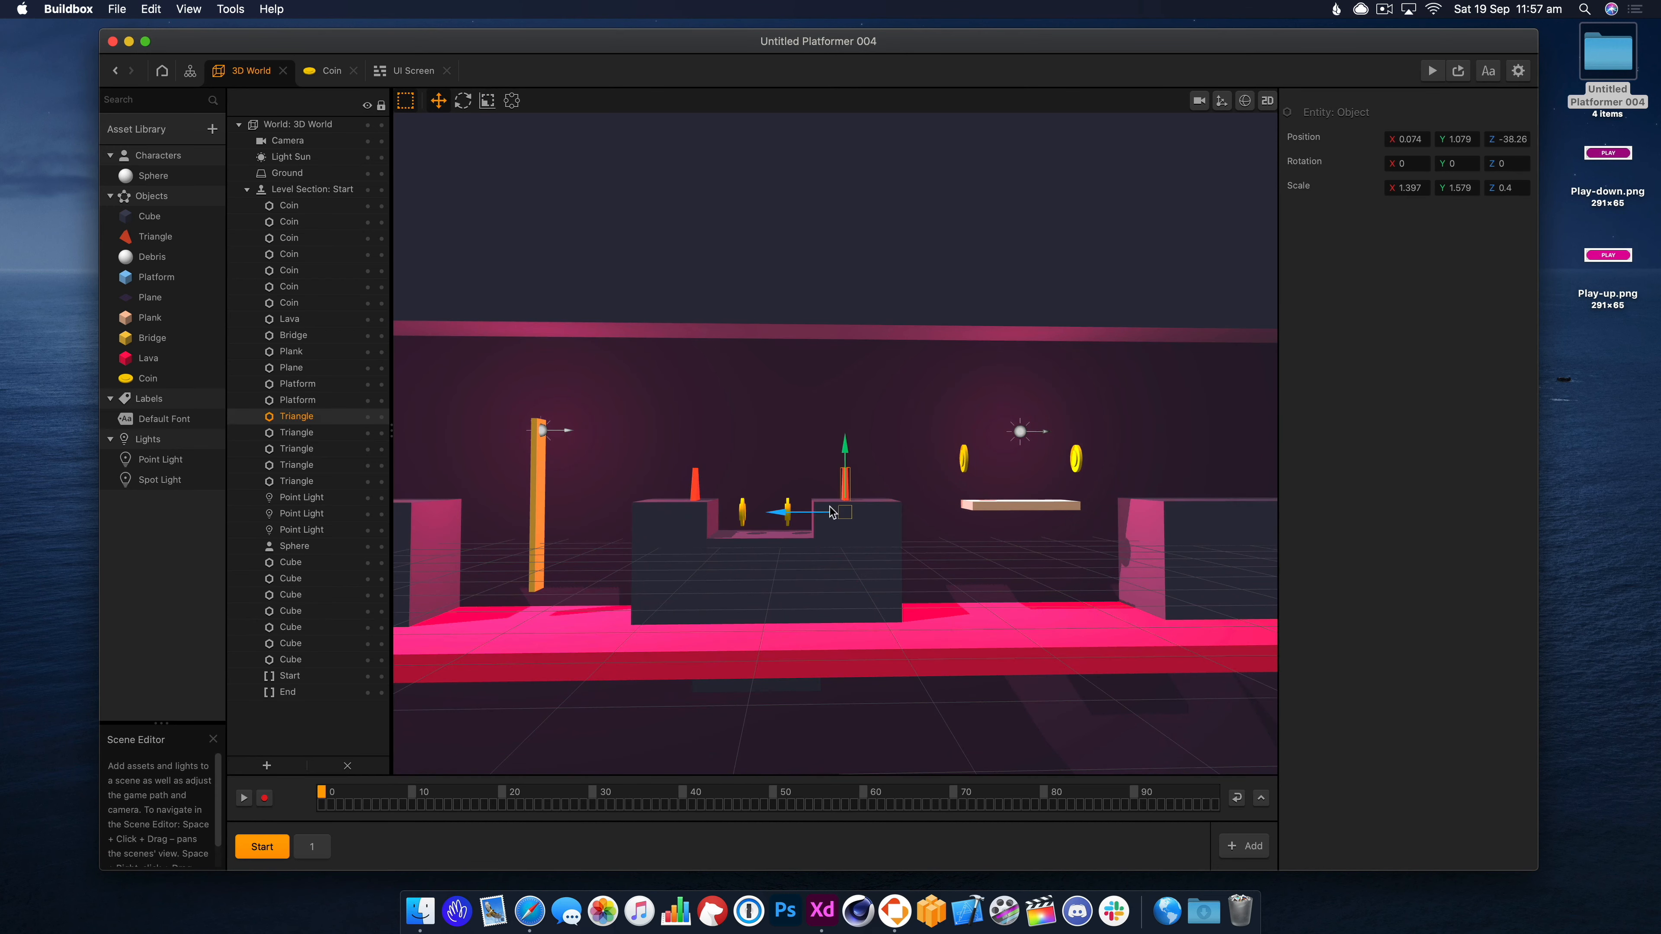
left_click(783, 525)
left_click(787, 514)
left_click_drag(755, 513, 784, 413)
left_click_drag(756, 457, 729, 477)
Playtest in Preview, jumping over the plank to pick up the coins.
left_click(1432, 70)
left_click(859, 510)
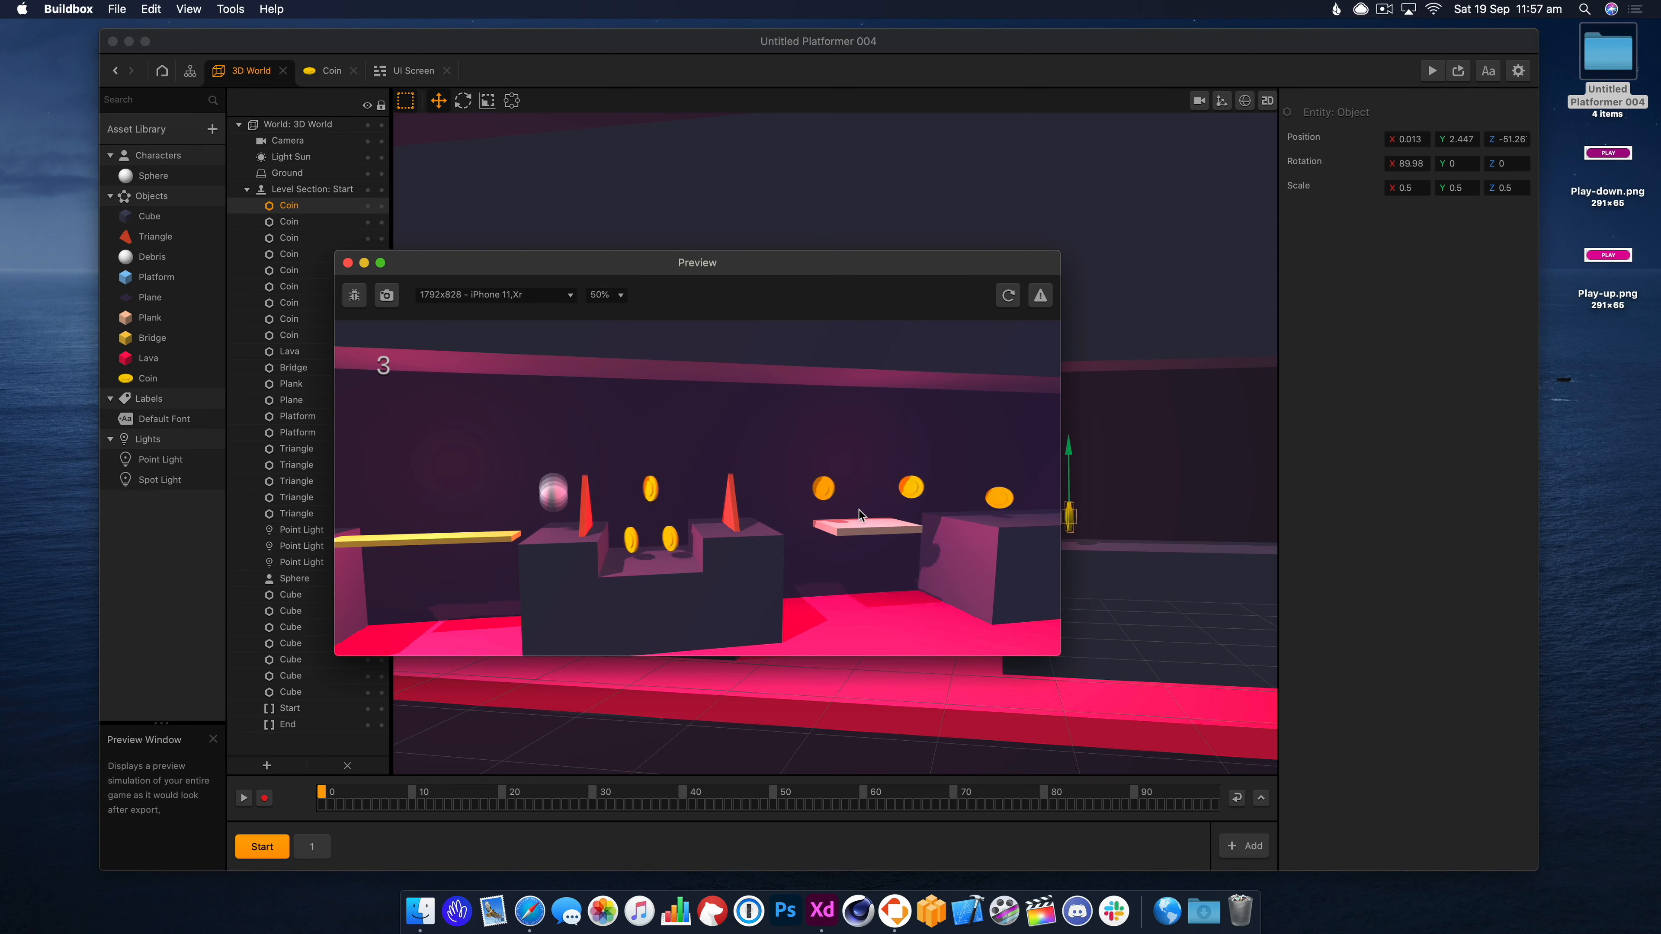
left_click(860, 510)
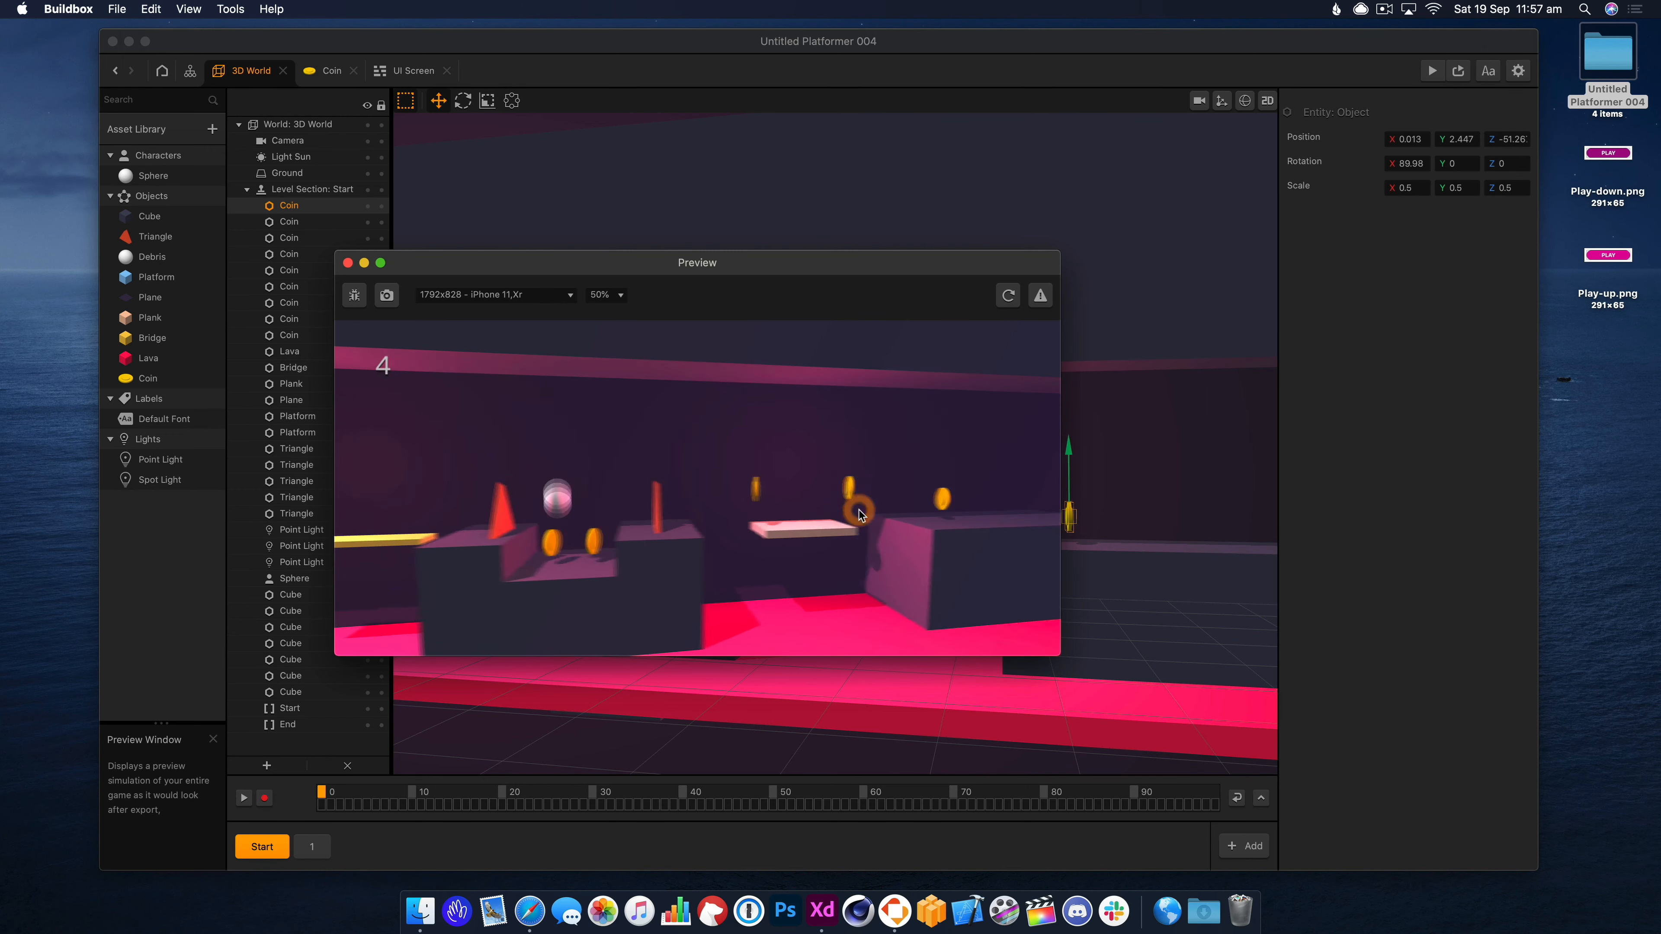
left_click(858, 510)
left_click(858, 510)
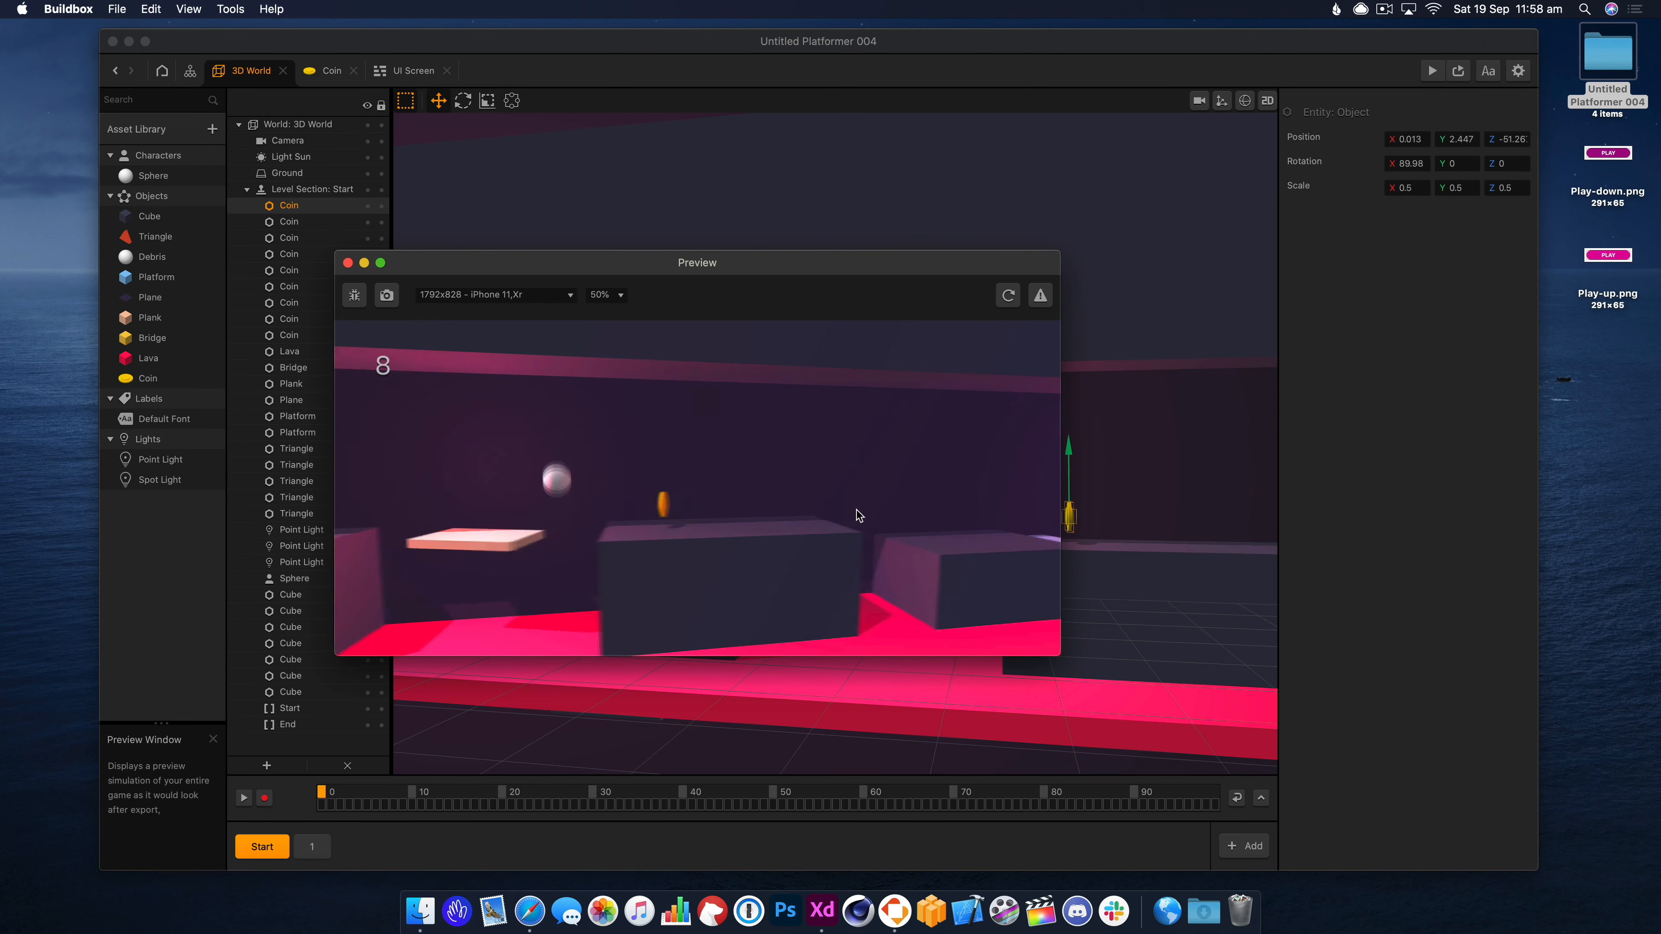
left_click(348, 263)
Delete the surplus coin near the plank.
right_click_drag(642, 530, 656, 523)
left_click(650, 503)
key("Delete")
left_click(899, 549)
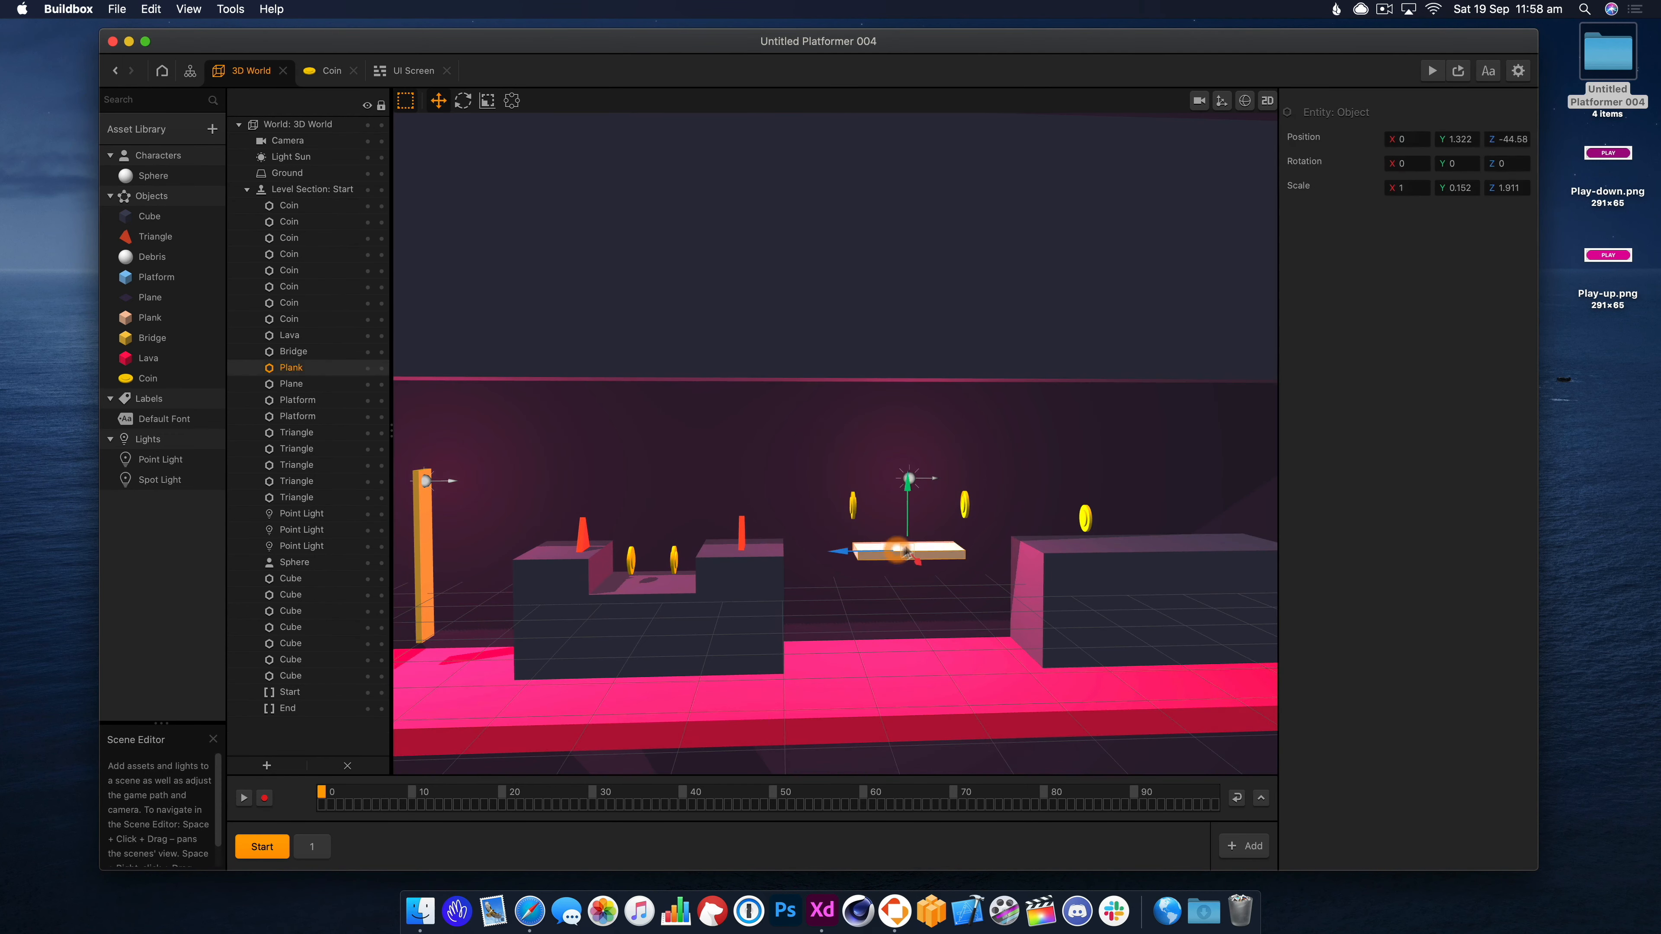